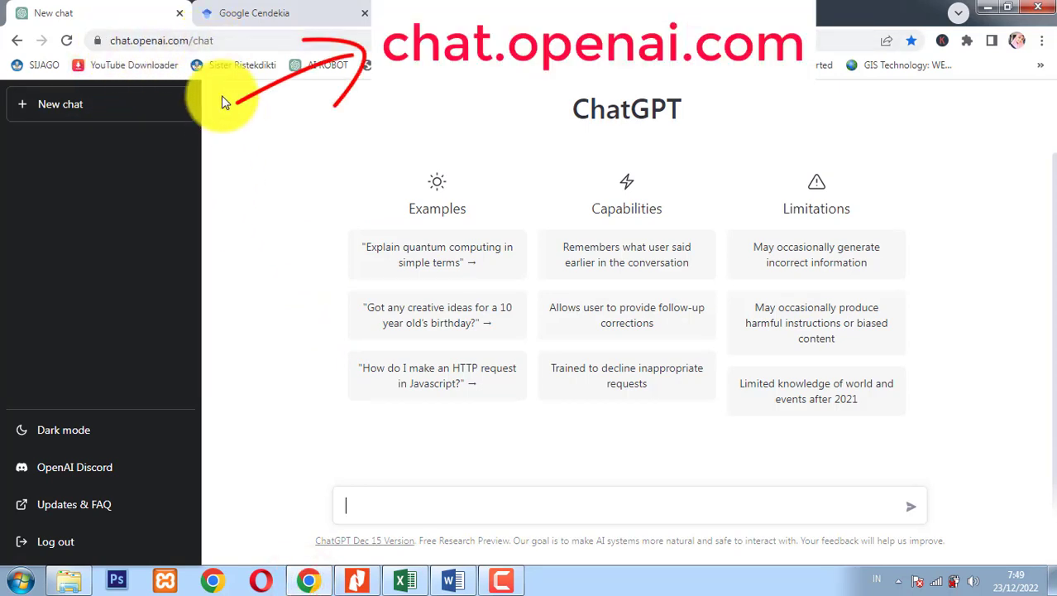
Load the ChatGPT site from its base address chat.openai.com.
left_click_drag(194, 42, 363, 45)
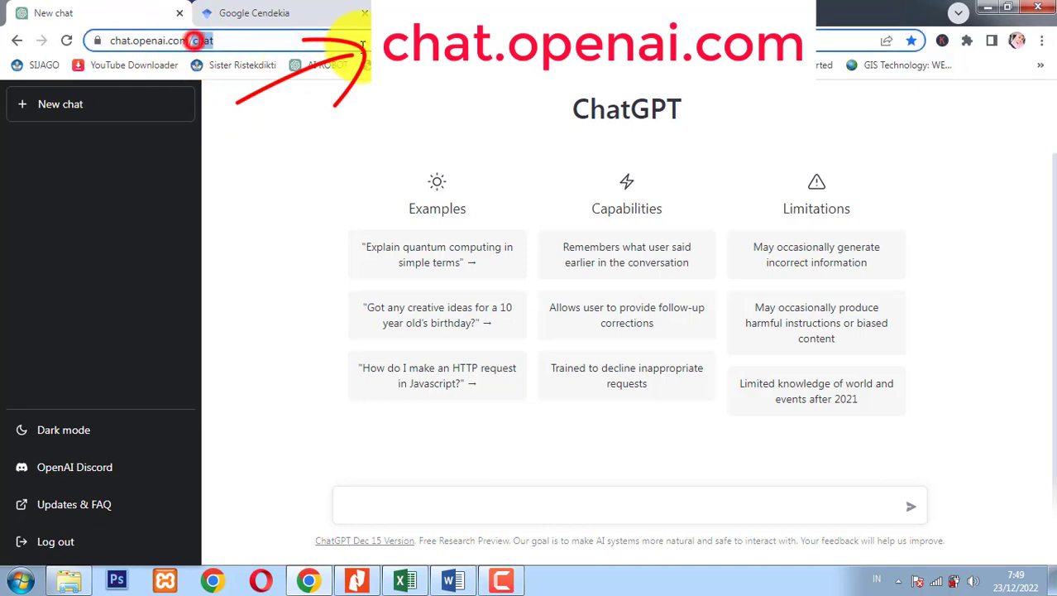
key("BackSpace")
key("Return")
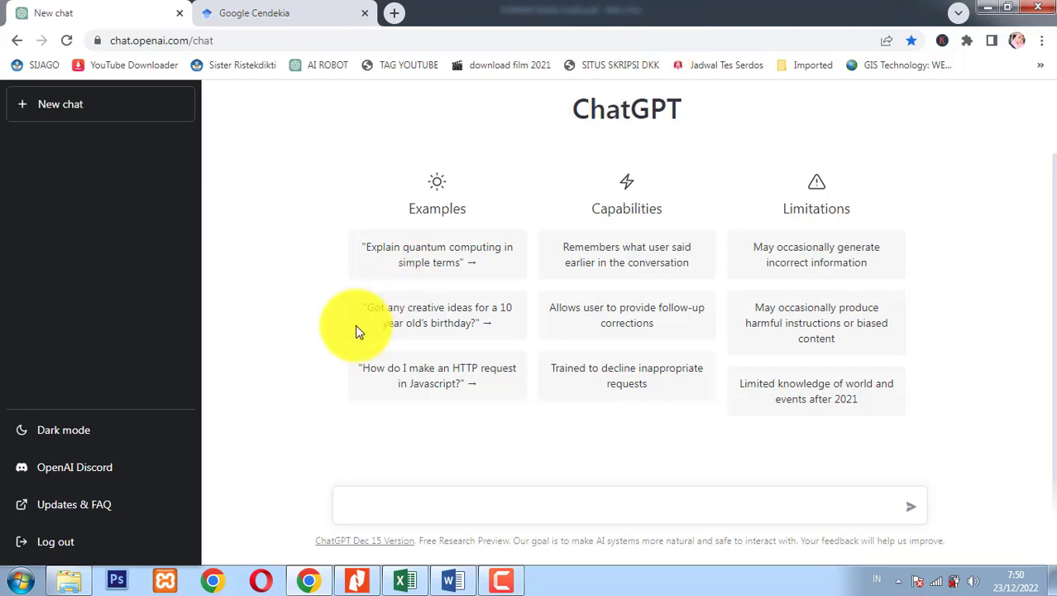
Log out of the ChatGPT account and highlight the chat.openai.com part of the login page's address.
left_click(63, 542)
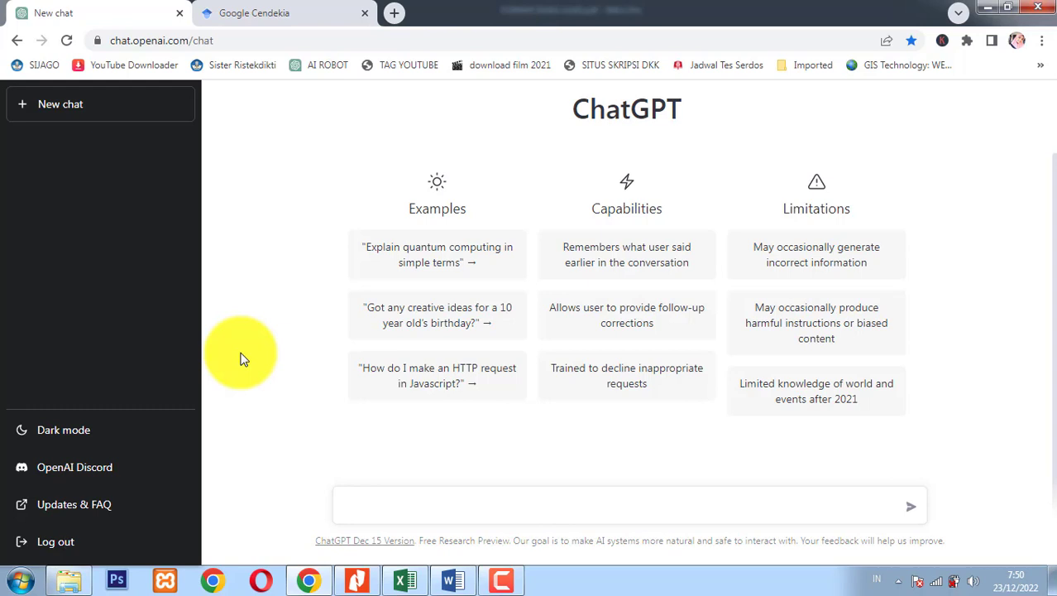
left_click(31, 544)
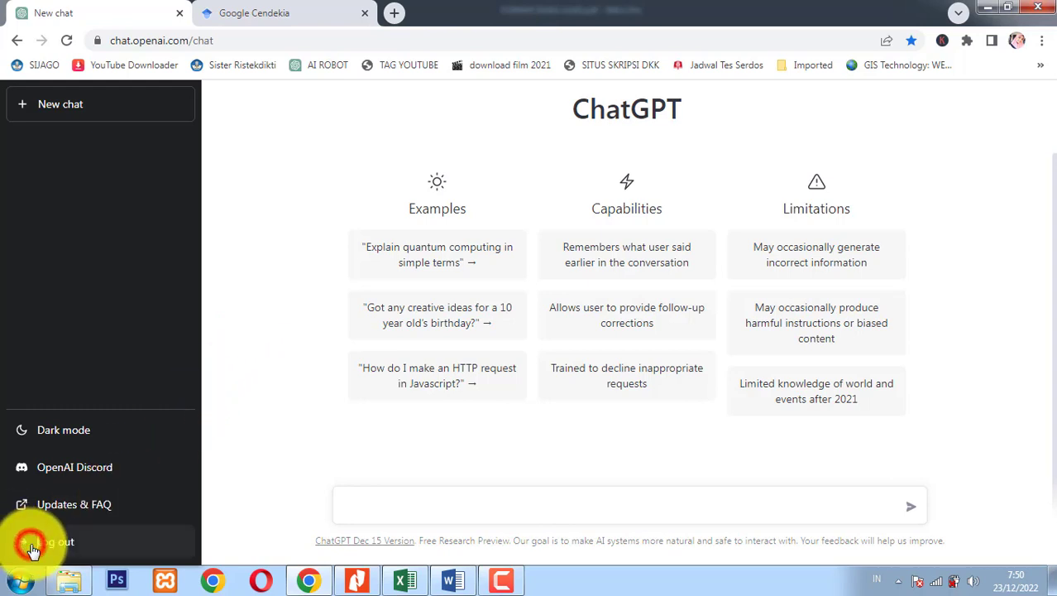
left_click(28, 545)
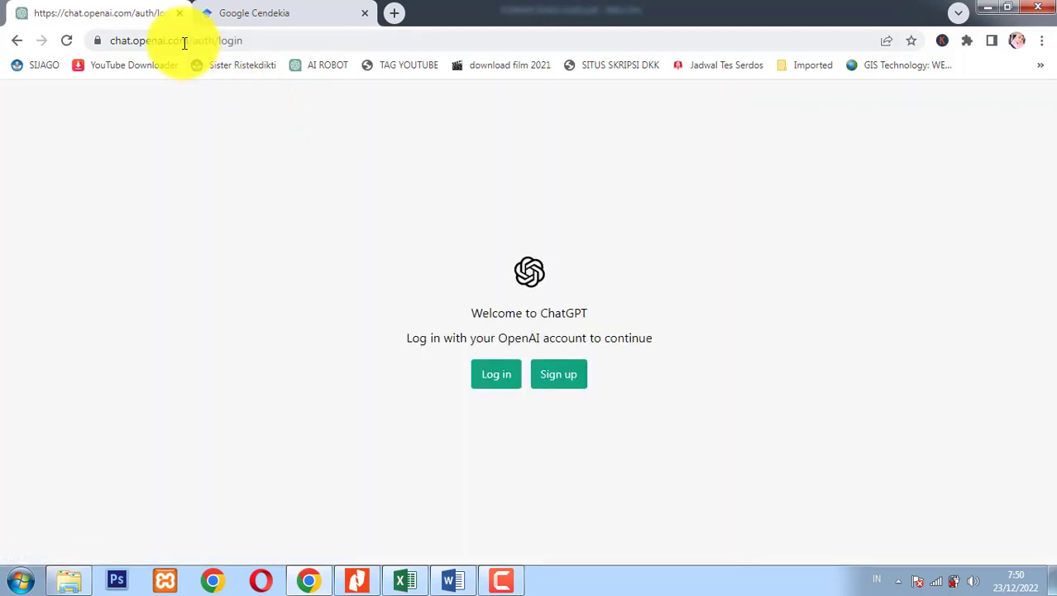
left_click_drag(110, 41, 184, 40)
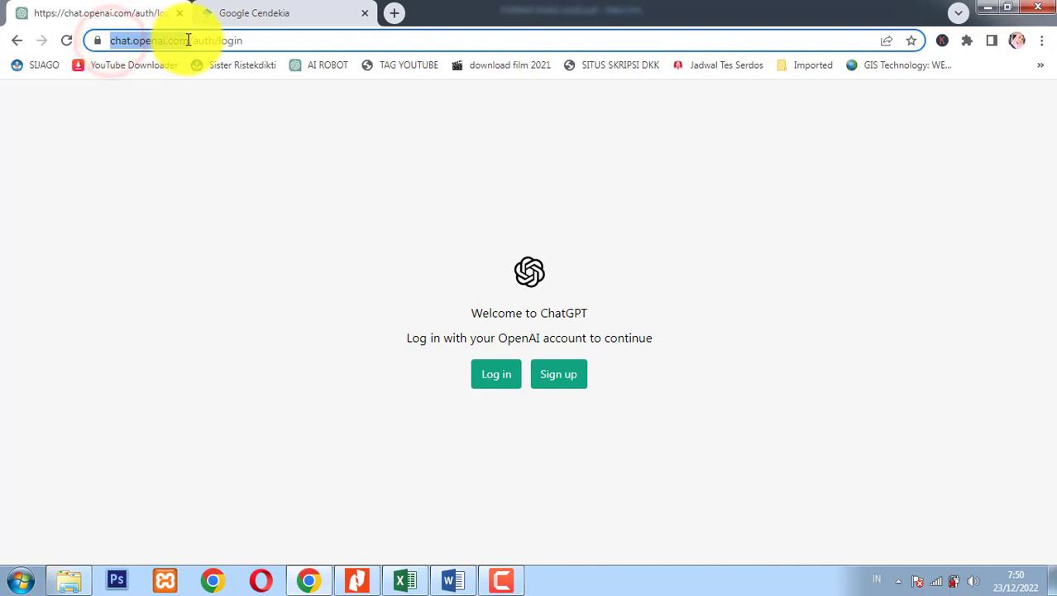
left_click(269, 136)
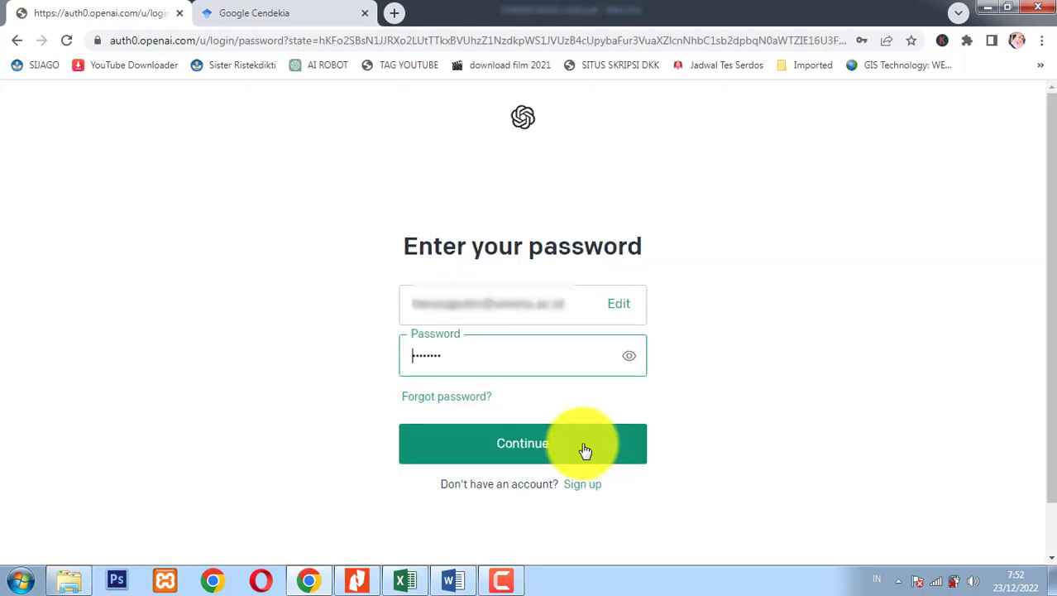
Submit the filled-in account password to log in to ChatGPT and start a new chat.
left_click(585, 447)
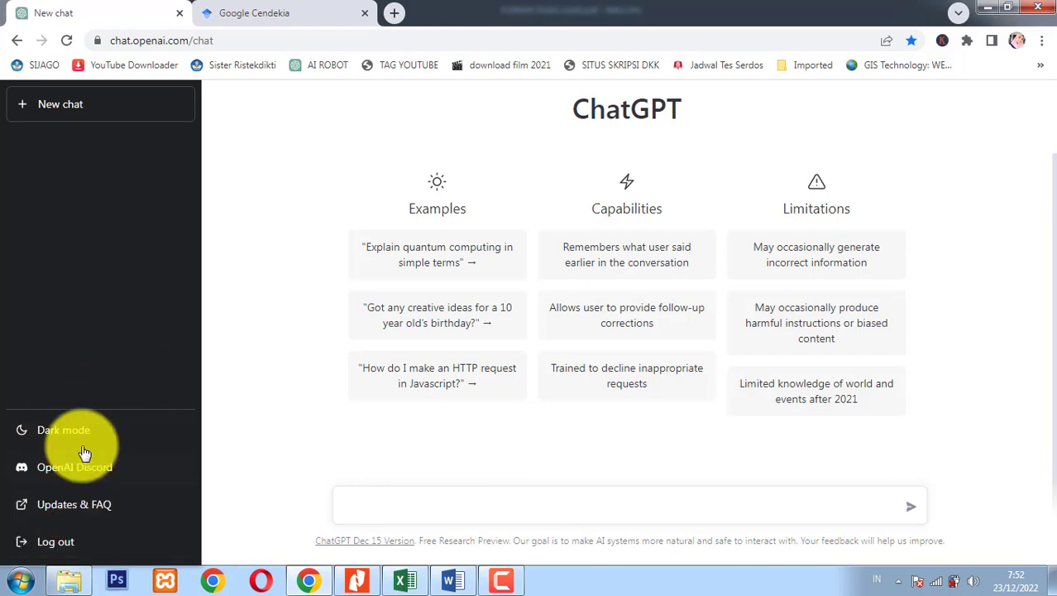
left_click(77, 106)
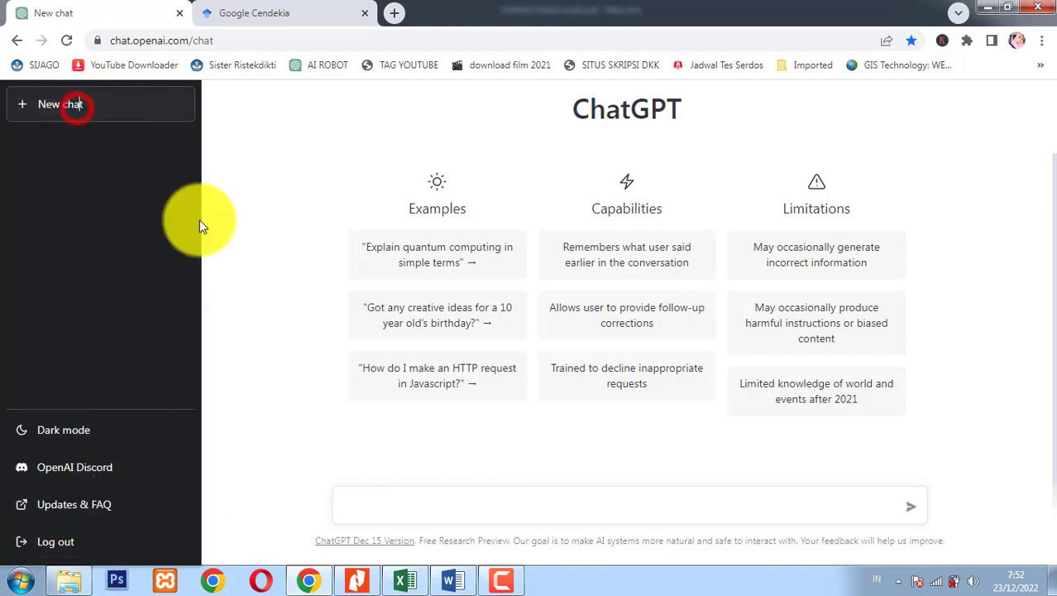
Ask ChatGPT "Materi Enkripsi apa saja" and look through its answer.
left_click(464, 515)
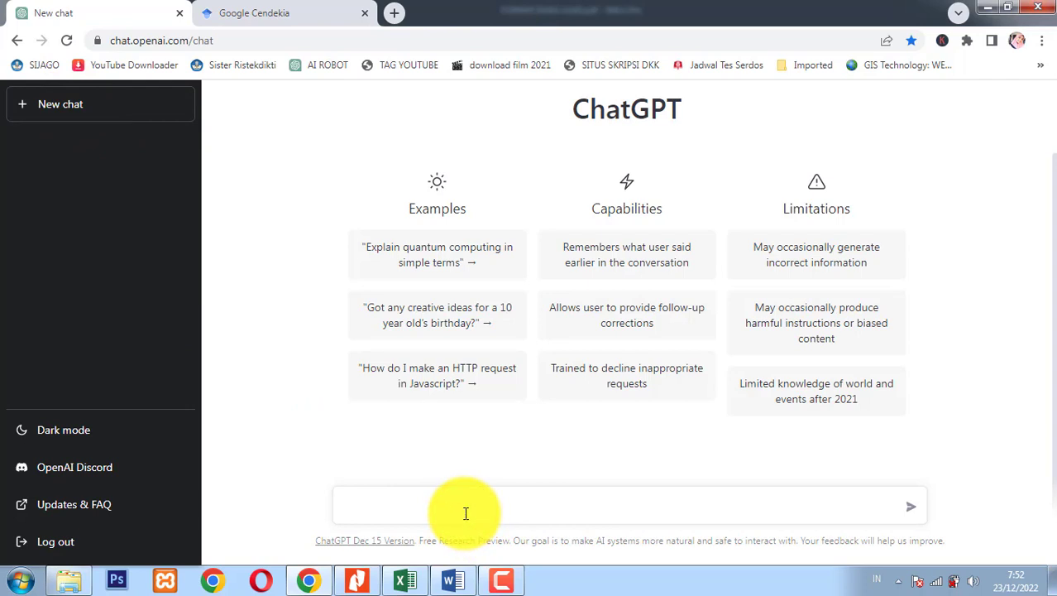
type("eNKRIP")
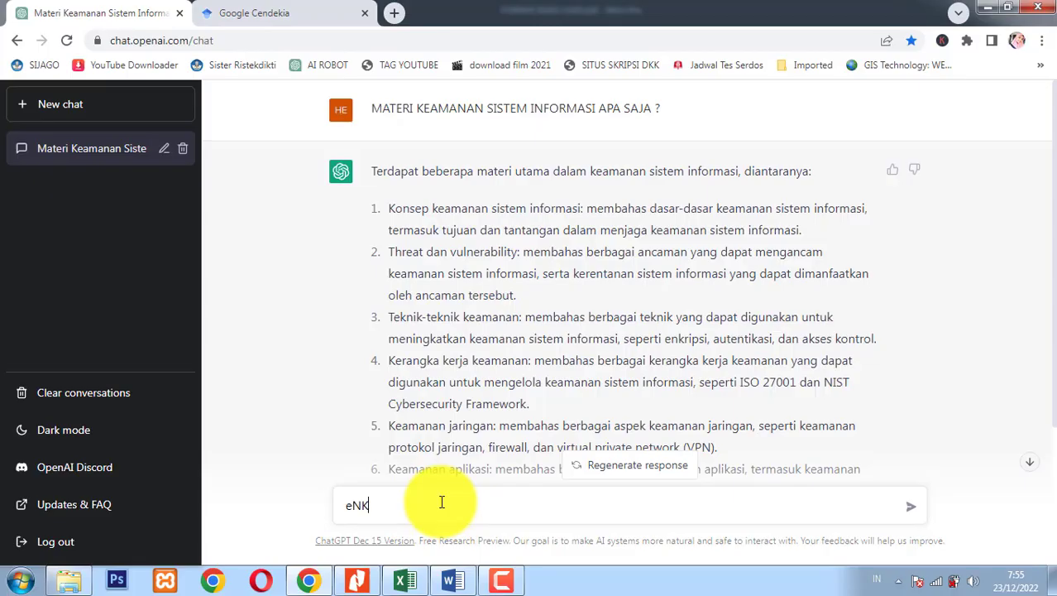
key("Caps_Lock")
key("Caps_Lock")
type("ateri Enk")
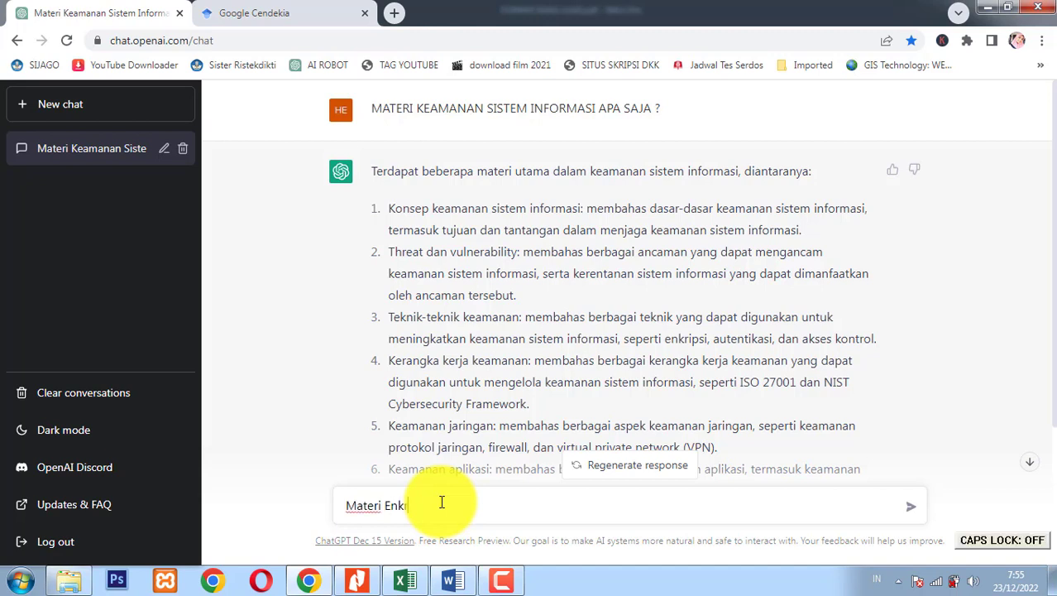
type("ripsi apa saja")
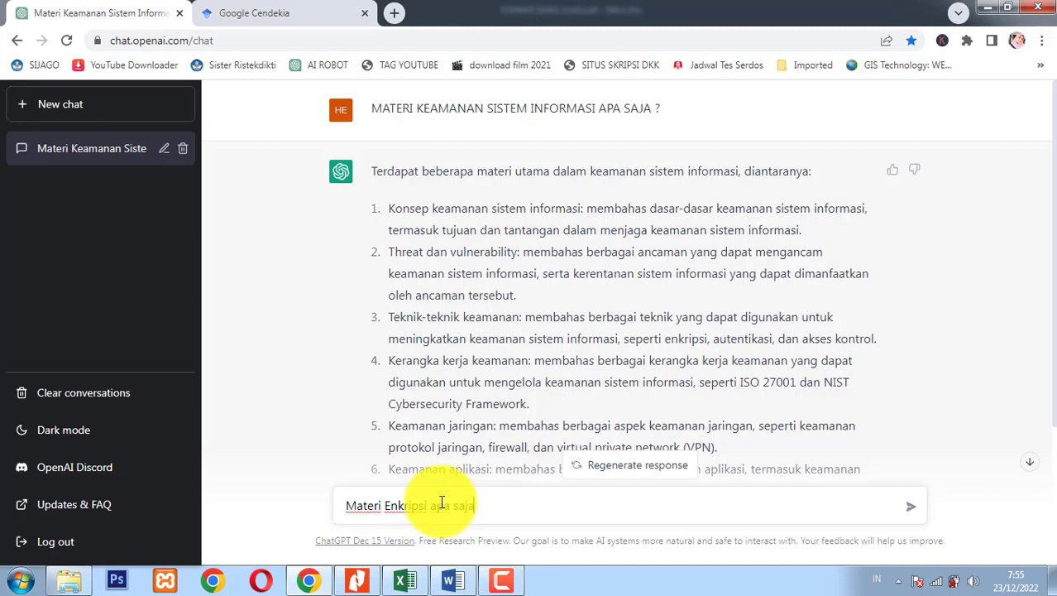
key("Return")
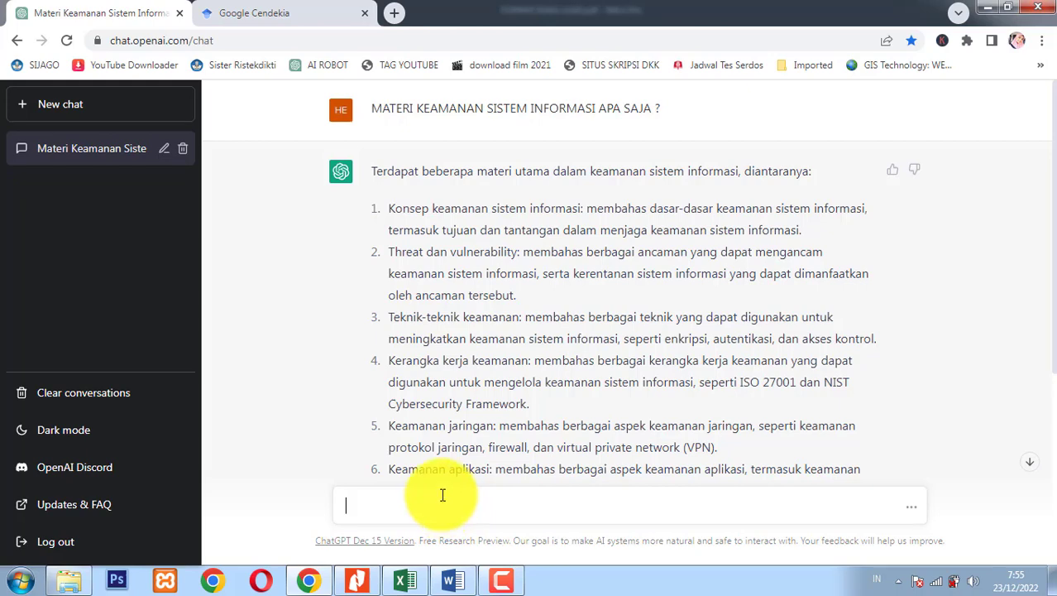
left_click(1029, 464)
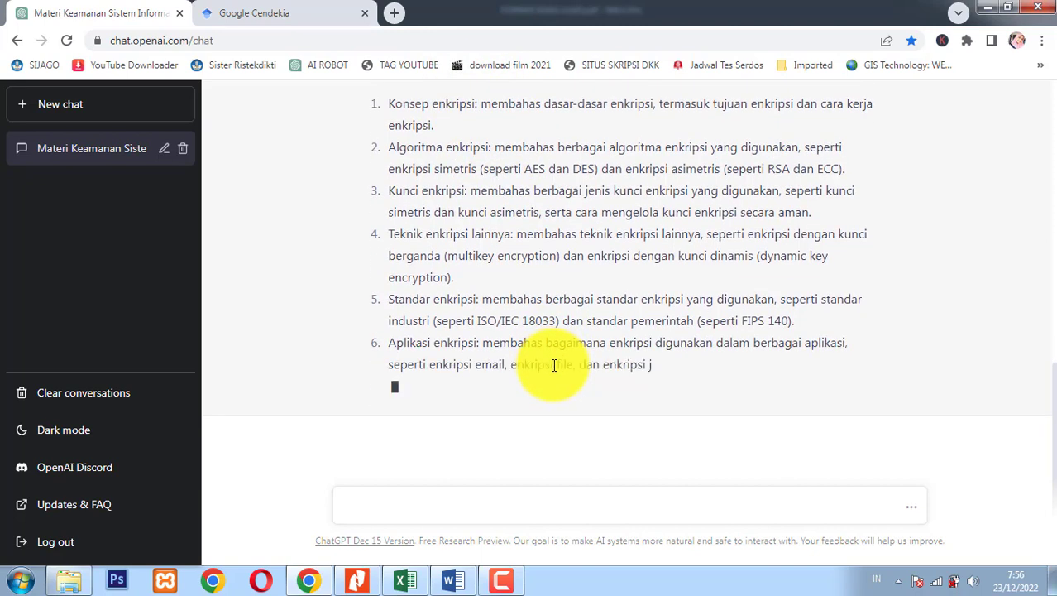
scroll(538, 368, "up", 3)
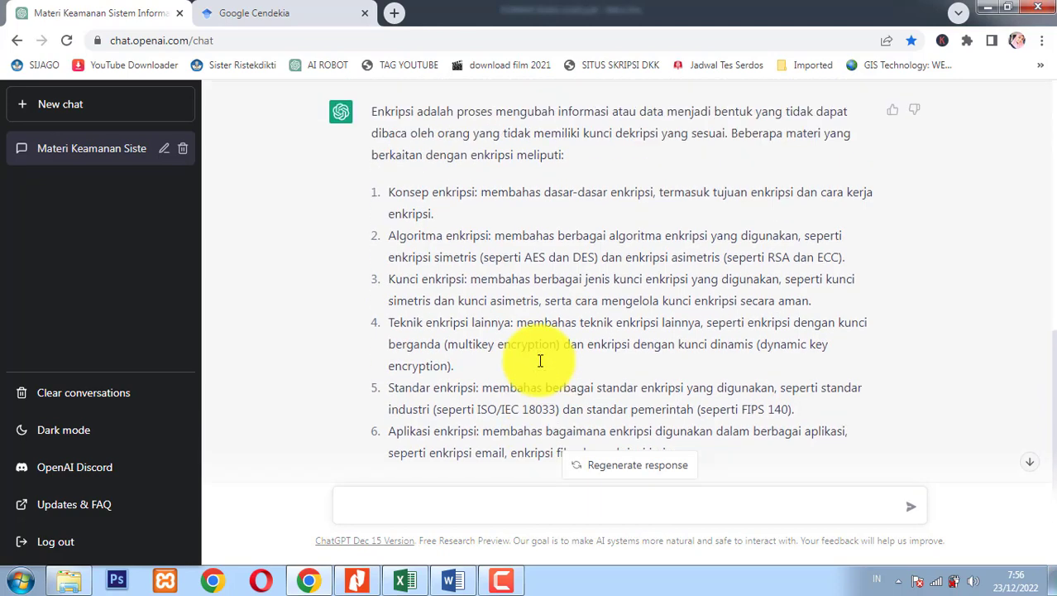
scroll(515, 369, "down", 1)
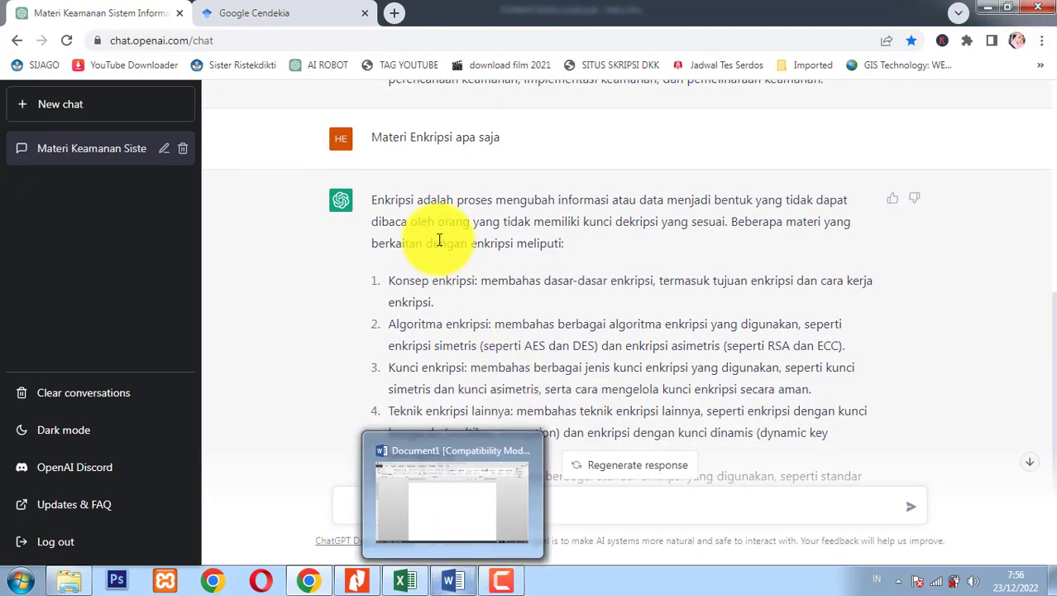
Check the chapter outline in FORMAT BUKU AJAR.pdf and write the heading "Bab I Enkripsi" in the blank Word document.
left_click(451, 579)
left_click(368, 580)
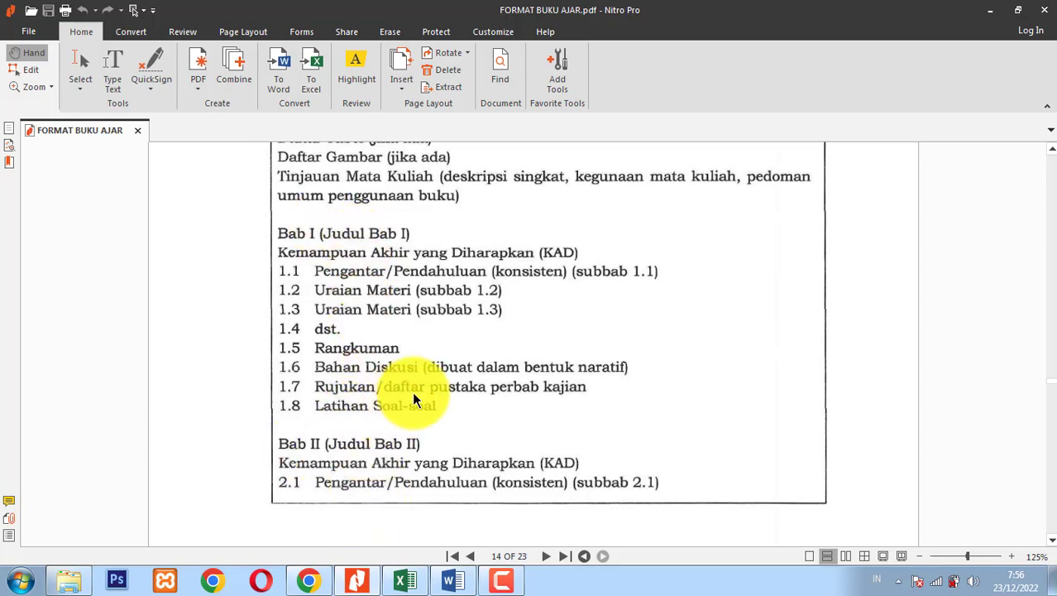
left_click(459, 583)
key("Caps_Lock")
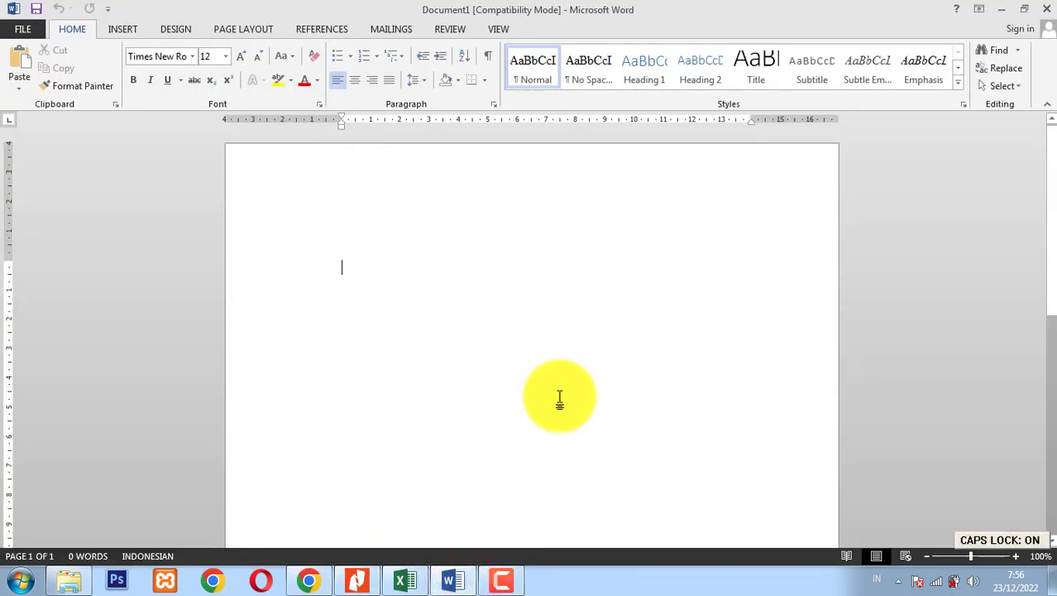
type("BA")
key("BackSpace")
type("ab ")
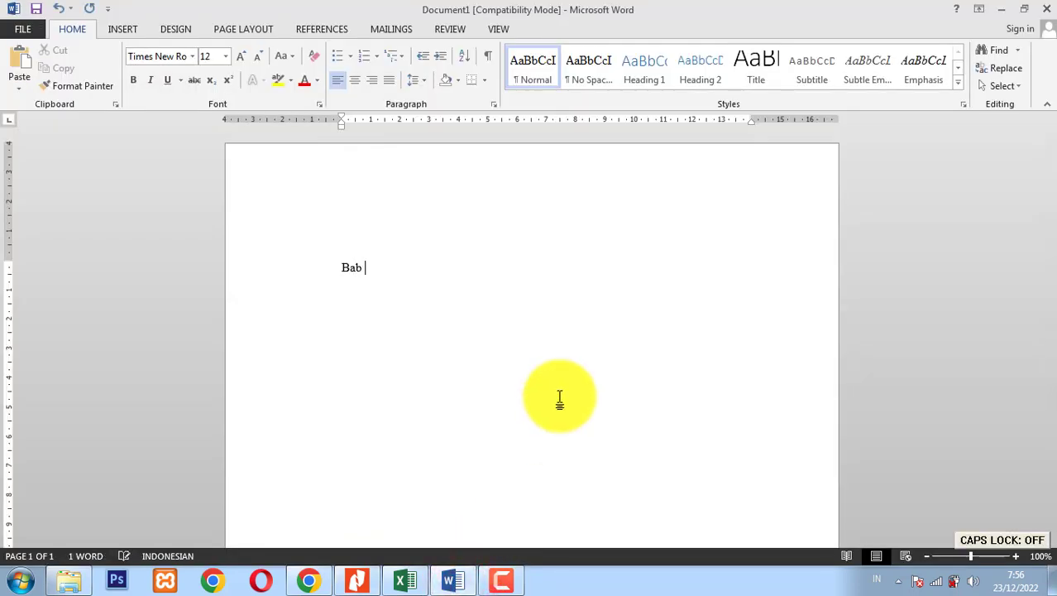
type("I Enkr")
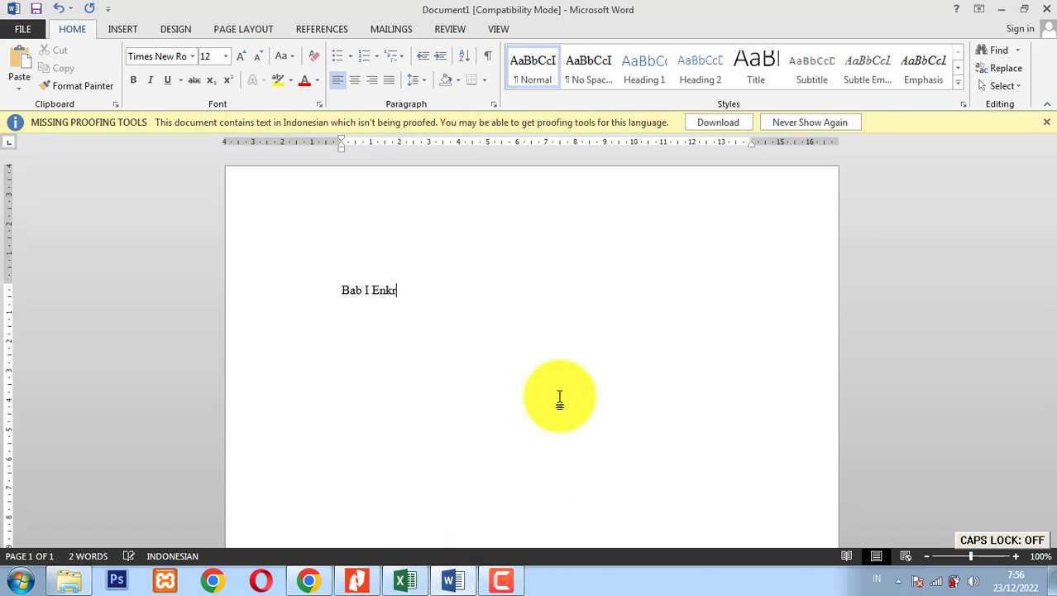
type("ipsi")
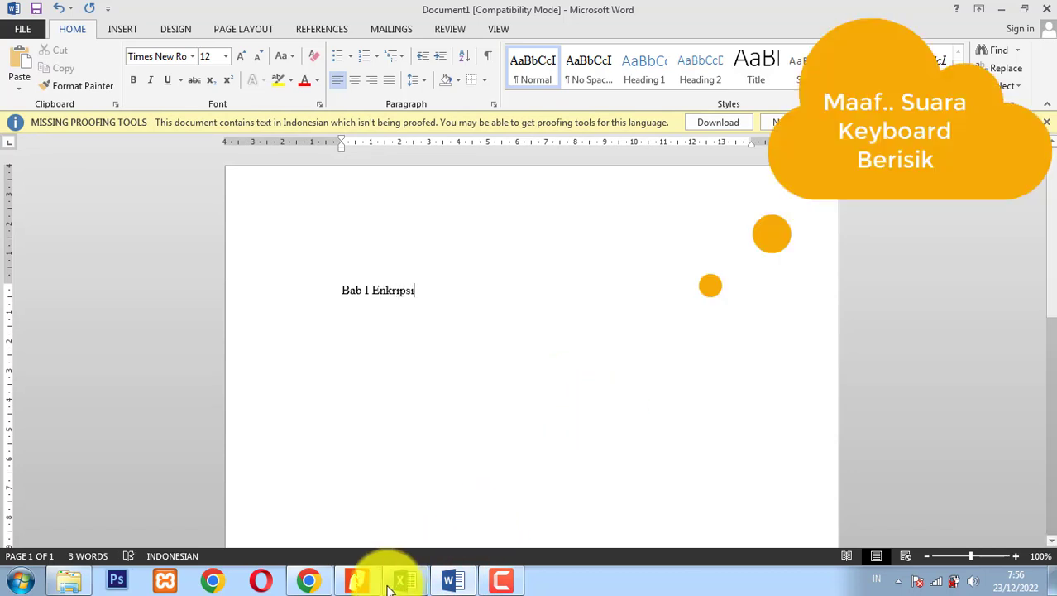
Consult the PDF outline and add the line "Kemampuan akhir yang diharapkan :" below the chapter heading in Word.
left_click(357, 579)
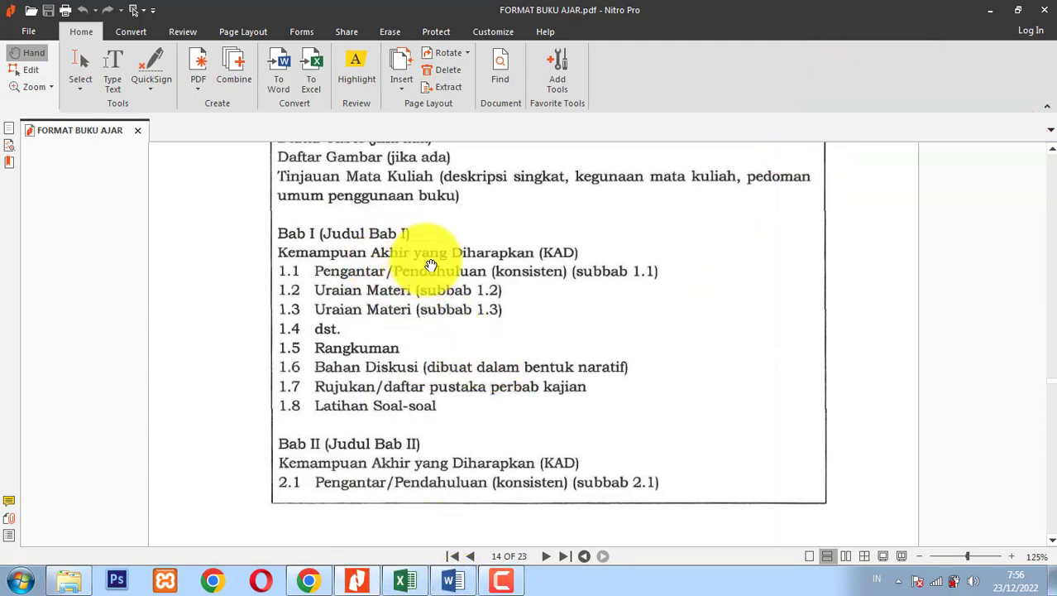
left_click(452, 577)
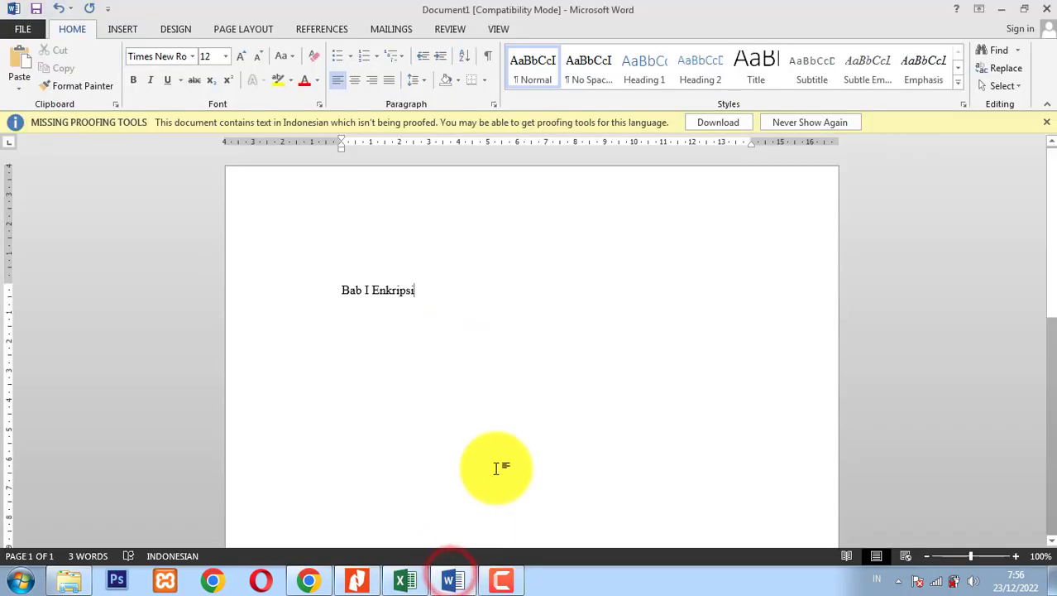
key("Return")
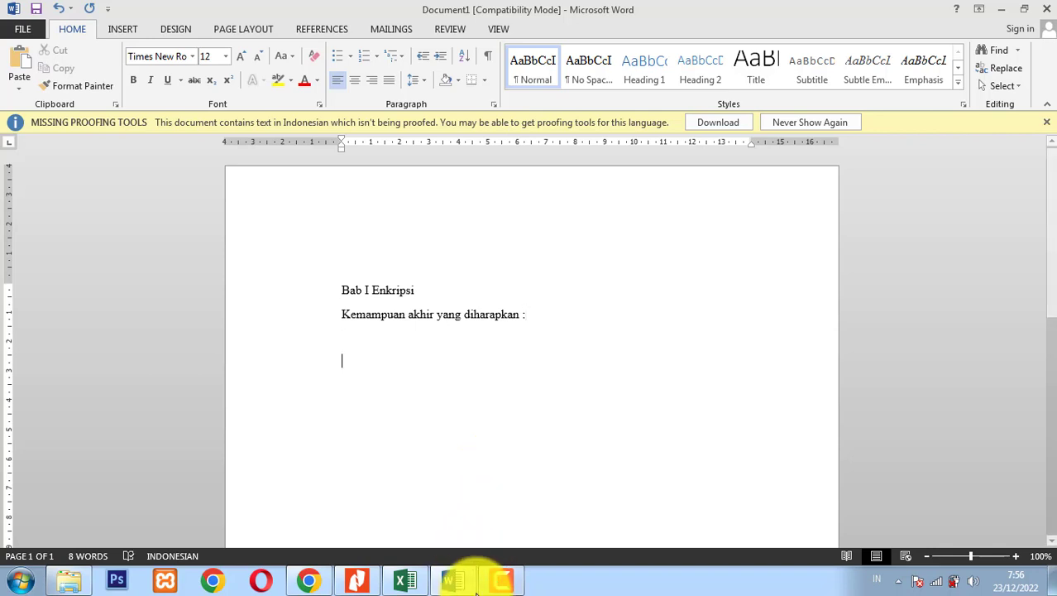
Consult the PDF outline again and add the numbered subheading "1.1. Pengantar/pendahuluan" in Word, followed by an empty item 1.2.
left_click(364, 580)
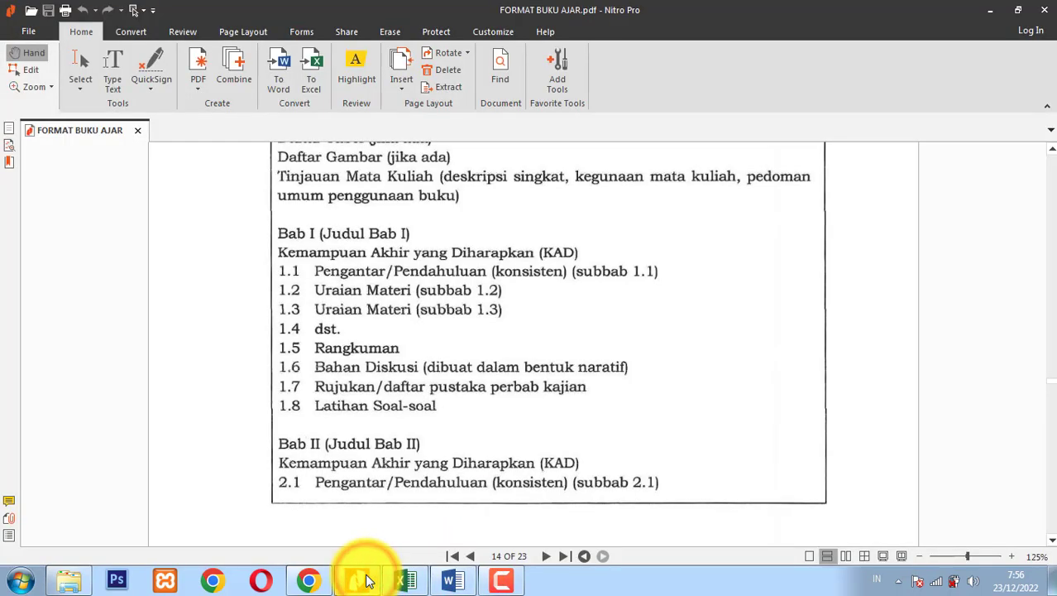
left_click(361, 579)
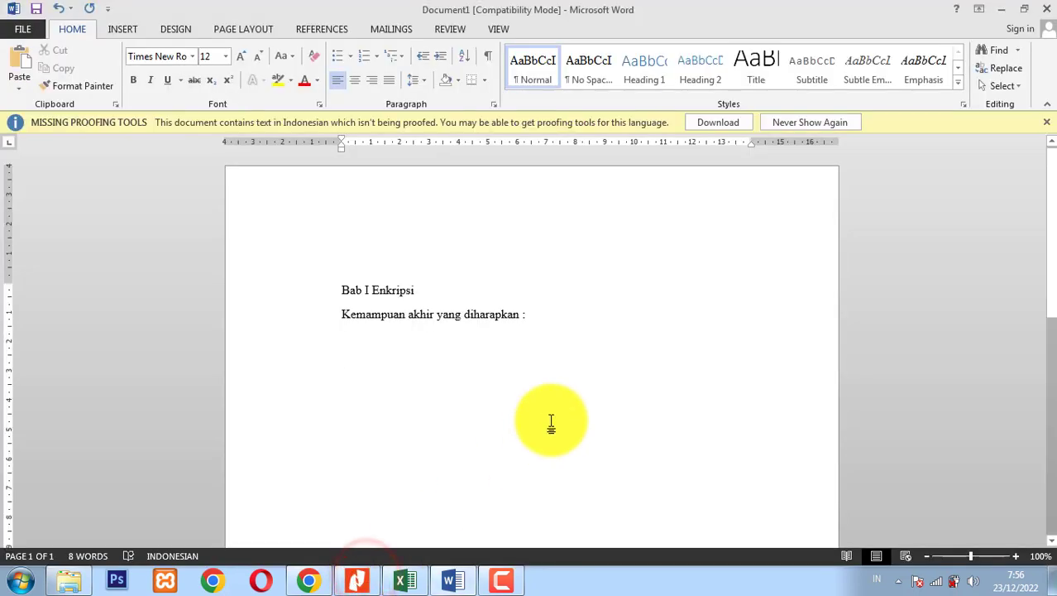
type("1.1. ")
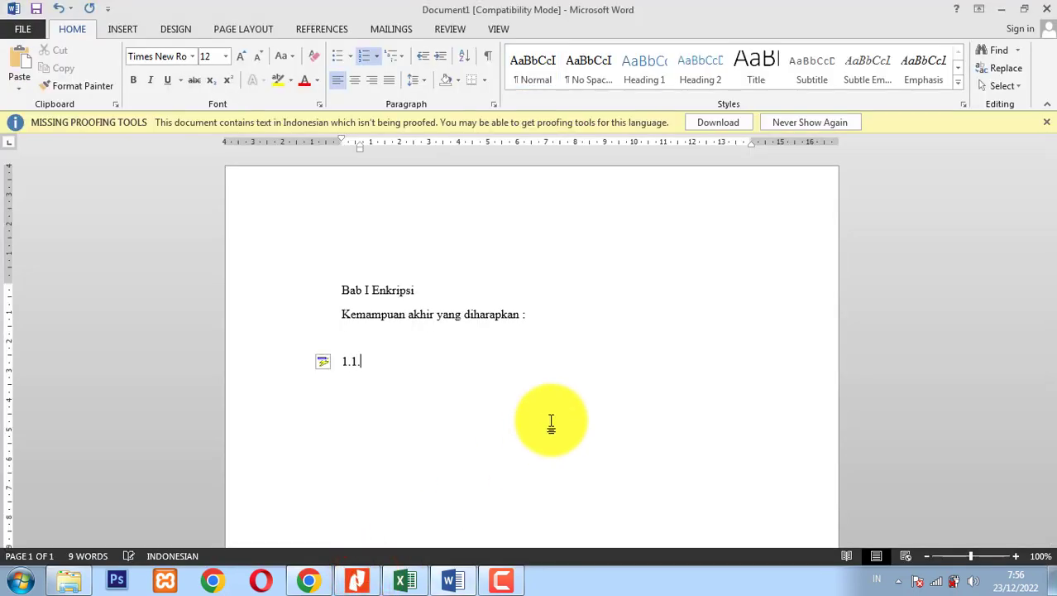
type("Pengantar/pendahuluan")
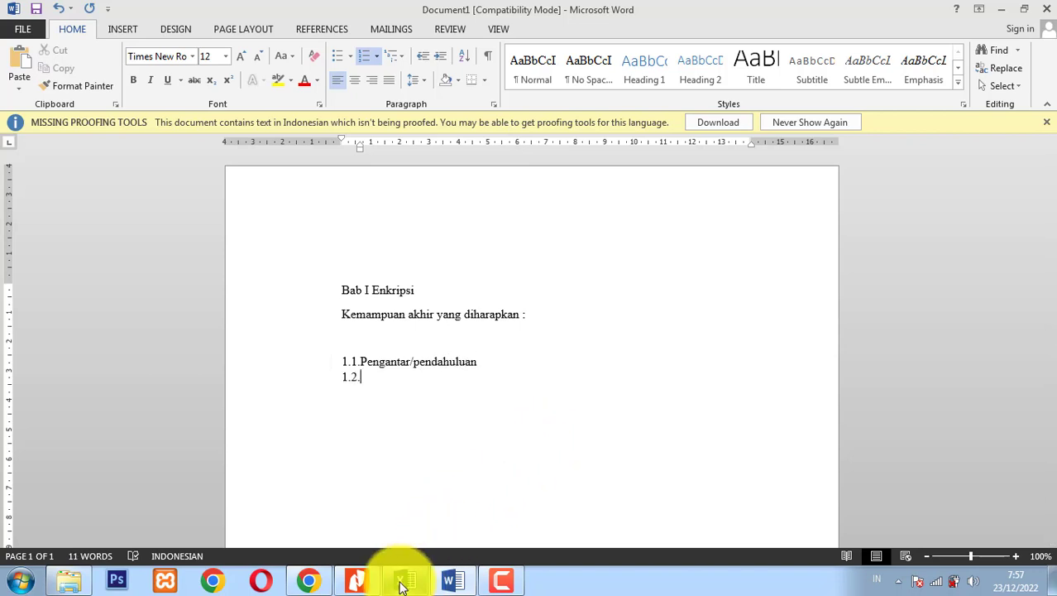
Review the subchapter list in the PDF and insert an empty line below "Pengantar/pendahuluan" in the Word document.
left_click(364, 582)
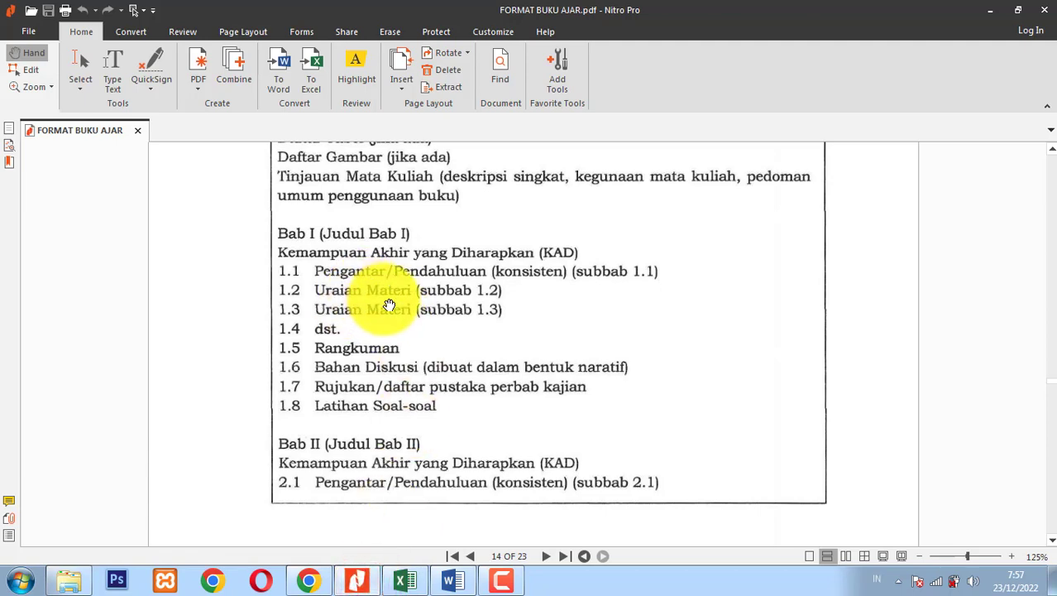
left_click(449, 583)
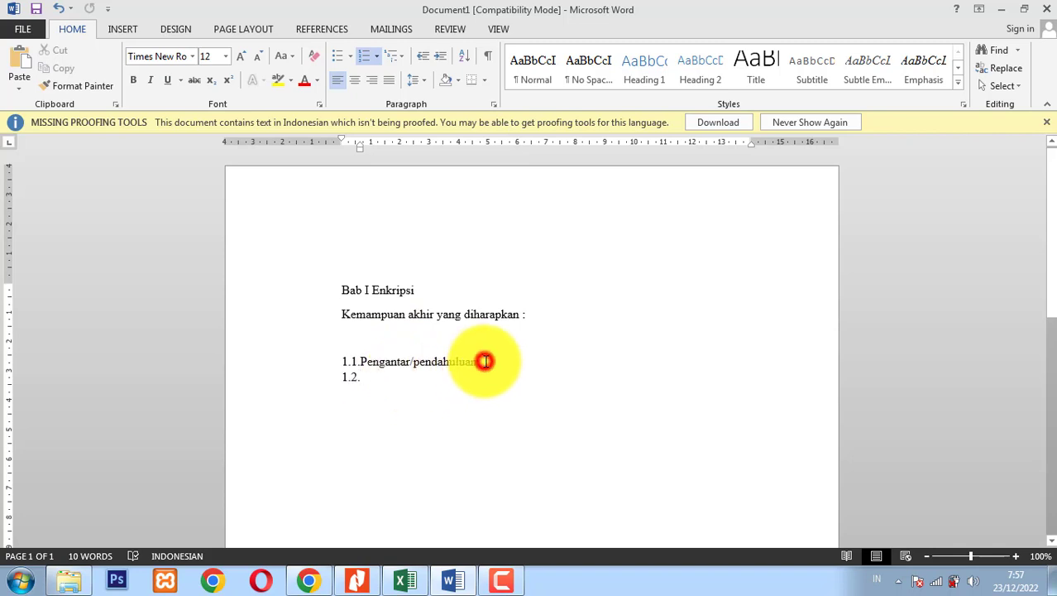
key("Return")
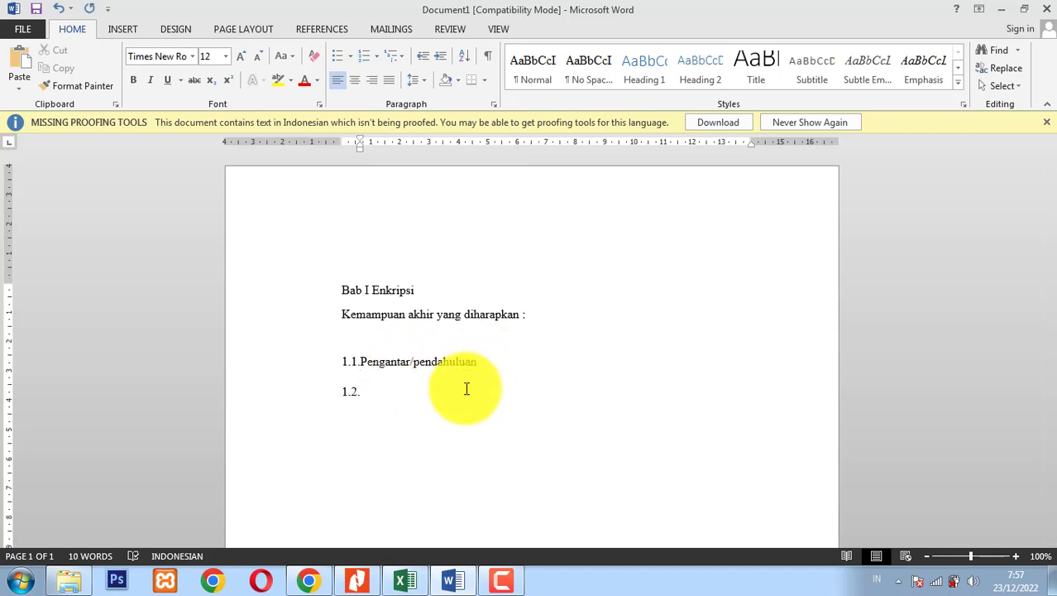
Copy ChatGPT's whole answer to "Materi Enkripsi apa saja", from the introduction through item 6, and return to the Word document.
left_click(317, 580)
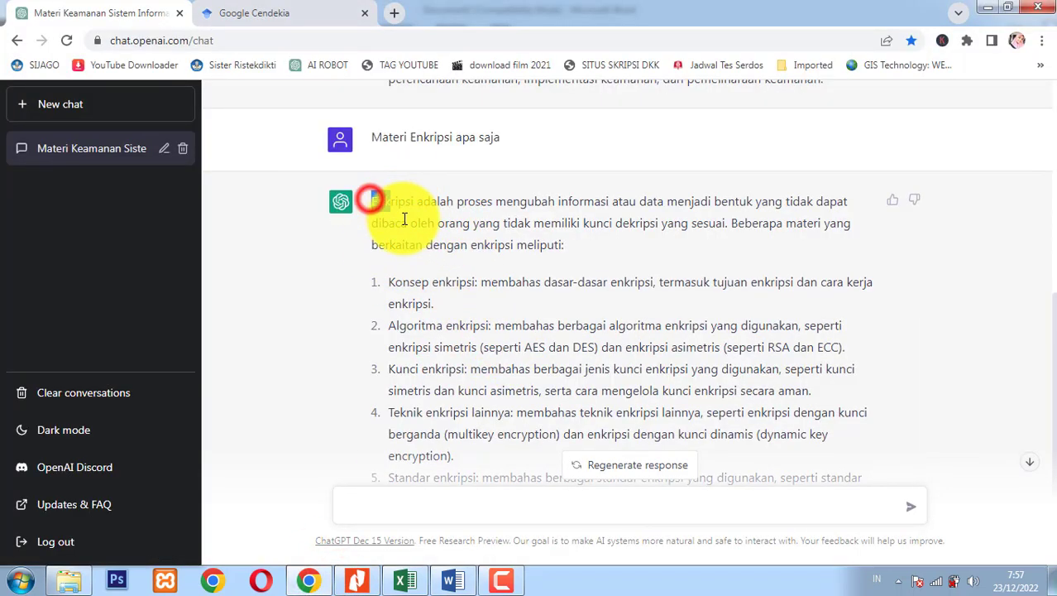
left_click_drag(371, 202, 456, 259)
scroll(571, 404, "down", 2)
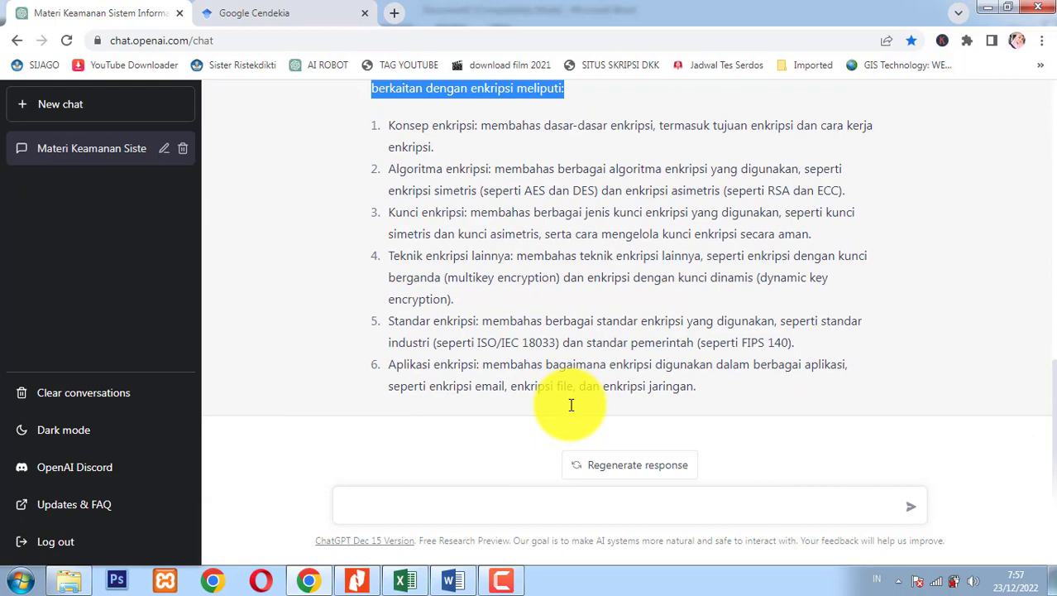
left_click(703, 386, "shift")
scroll(653, 387, "up", 3)
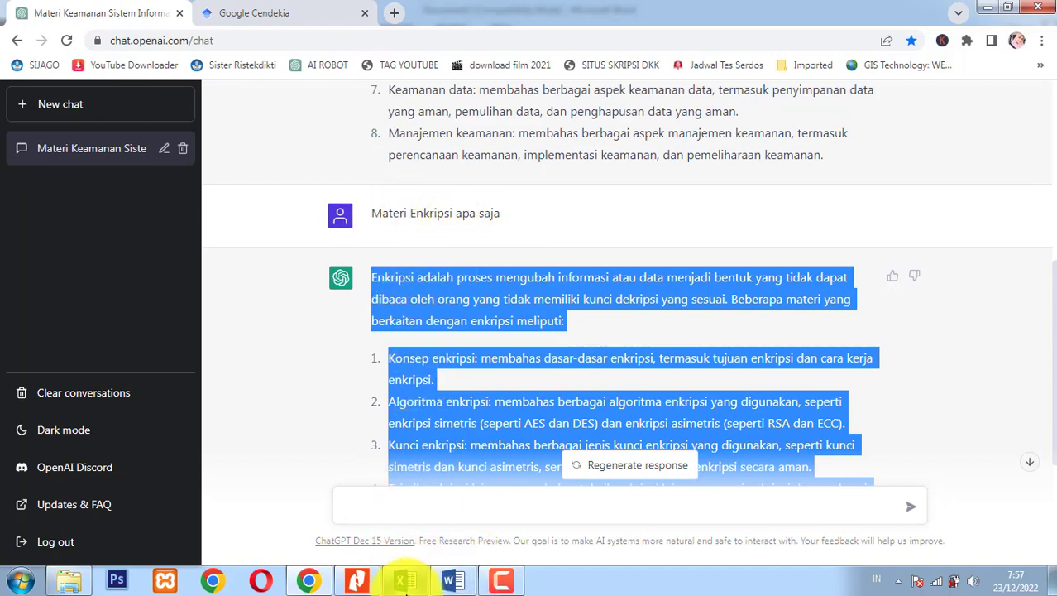
left_click(449, 581)
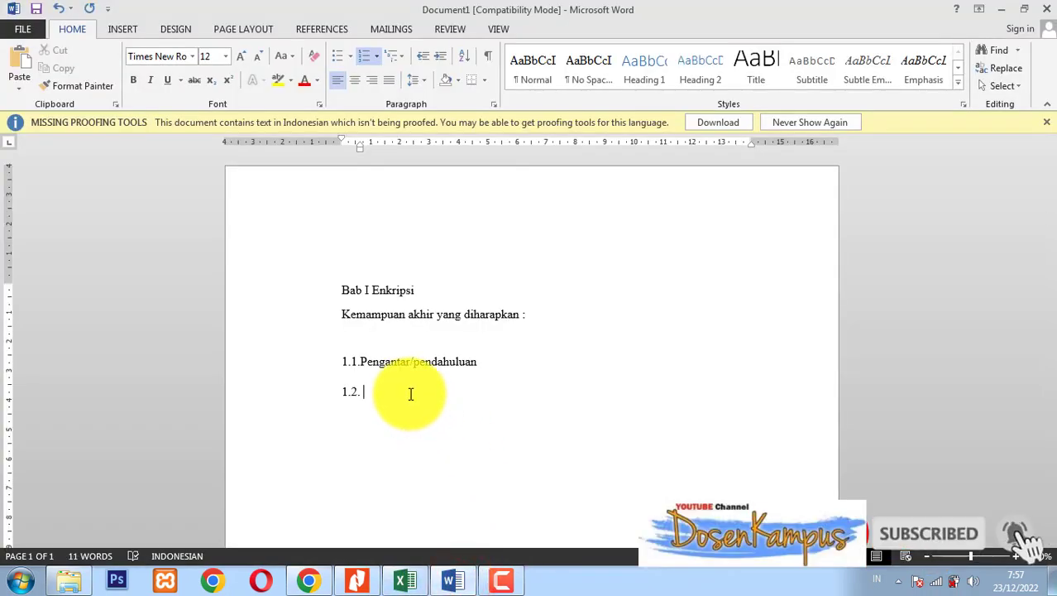
Try pasting the copied answer as text only into numbered item 1.2, and undo the paste.
right_click(411, 393)
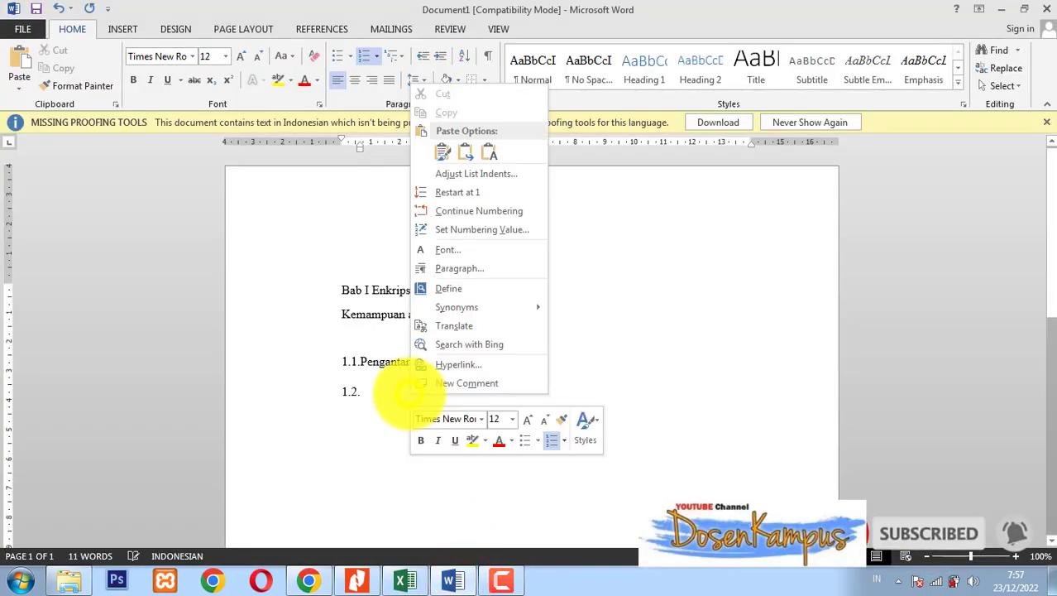
left_click(490, 156)
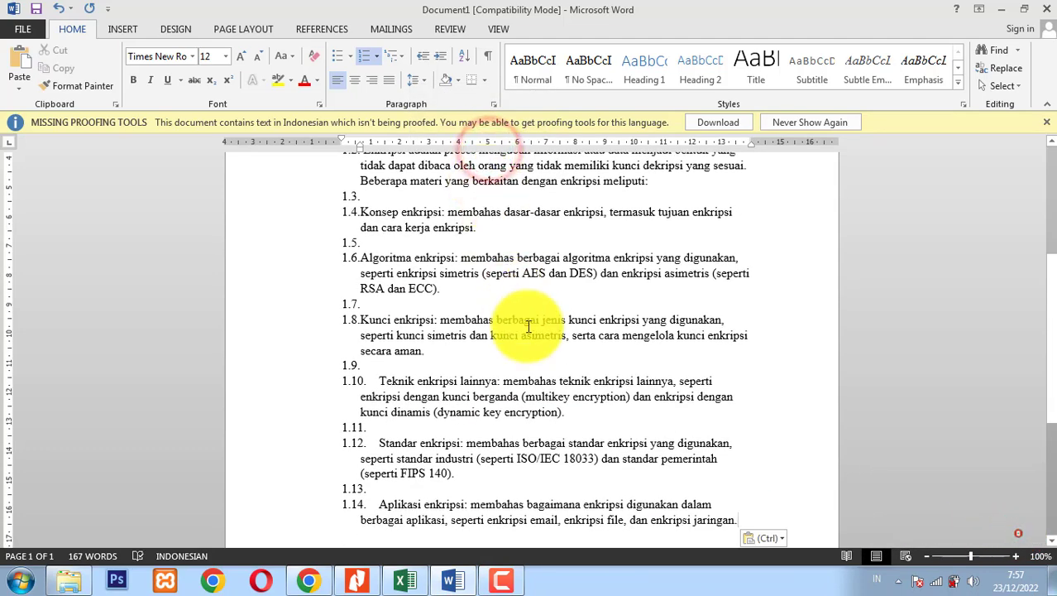
scroll(569, 422, "up", 3)
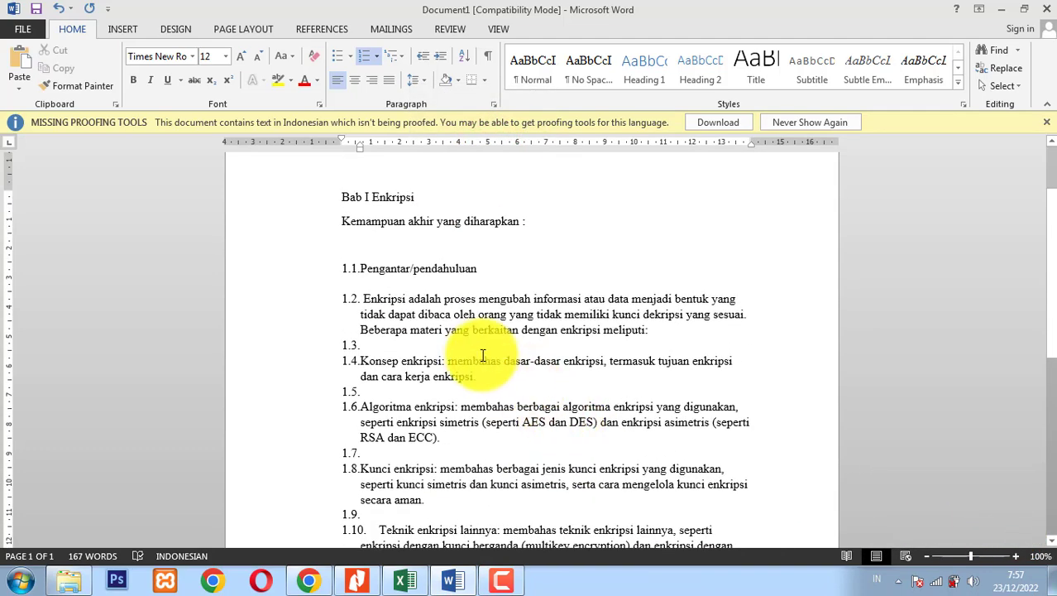
key("ctrl+z")
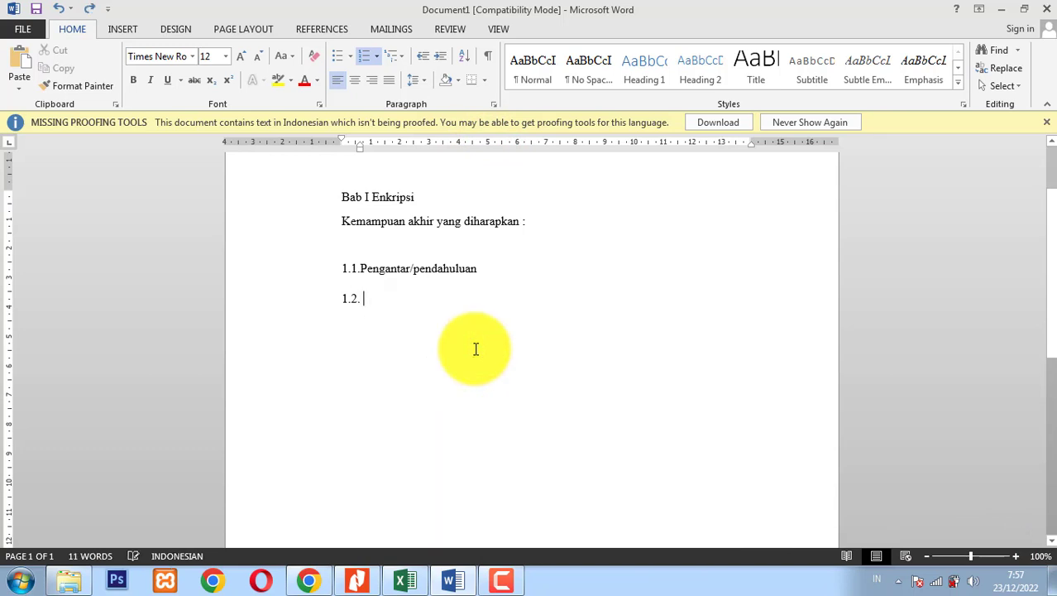
Enter the placeholder "V" as item 1.2 and paste the copied answer as text only, unnumbered, below it.
key("Return")
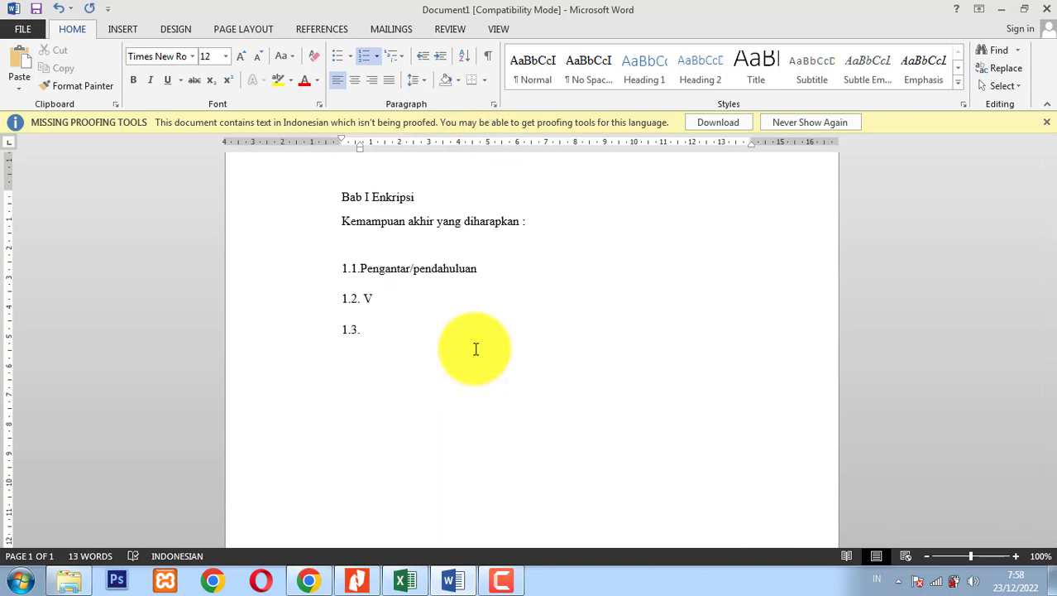
right_click(466, 336)
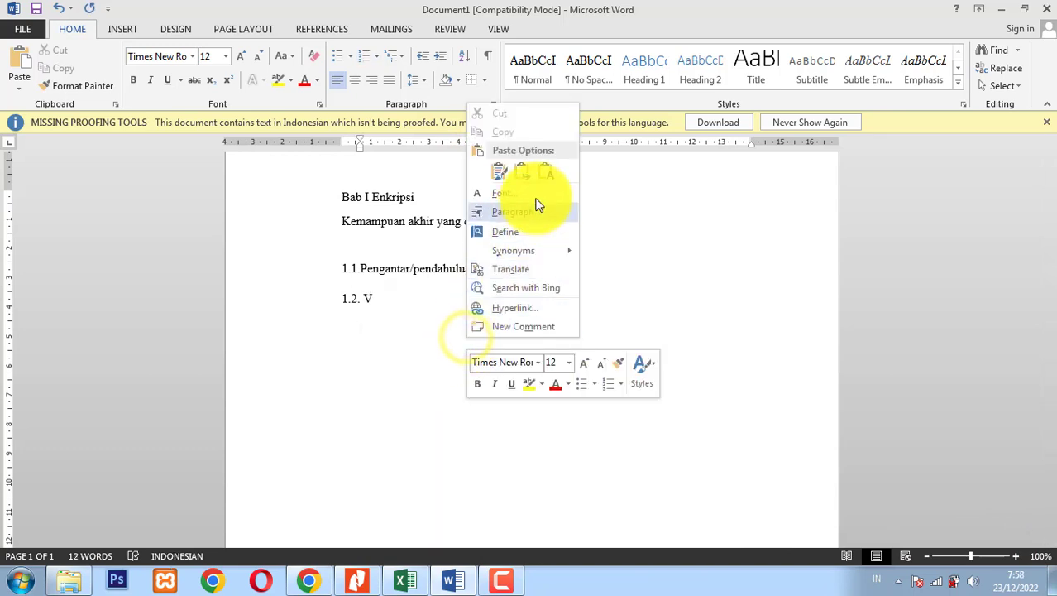
left_click(541, 170)
scroll(550, 351, "up", 1)
scroll(550, 351, "up", 2)
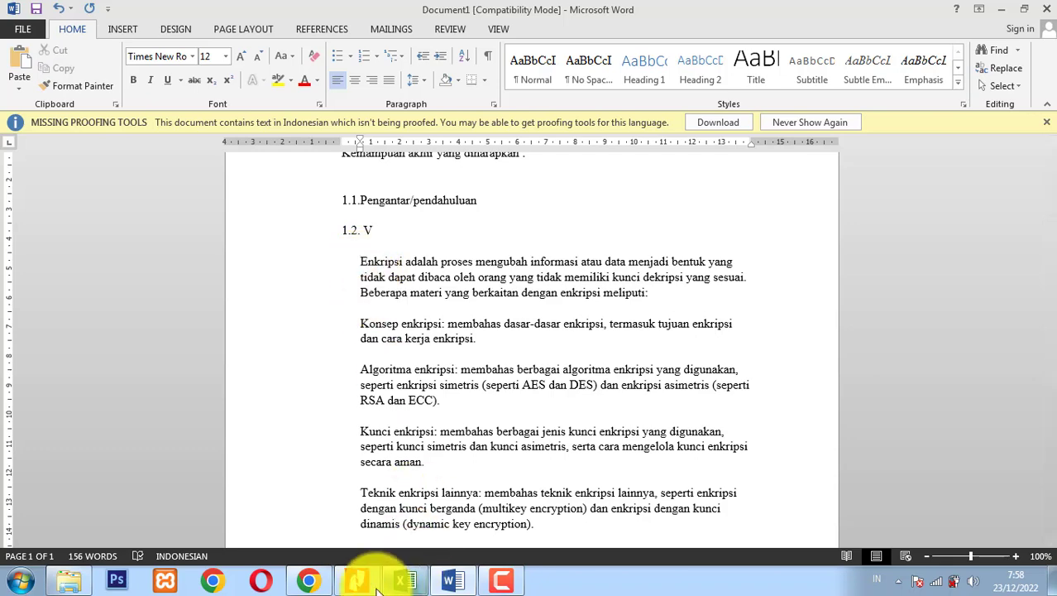
Check the answer in ChatGPT, and in Word copy and remove the introductory paragraph starting "Enkripsi adalah proses".
left_click(308, 580)
left_click(433, 373)
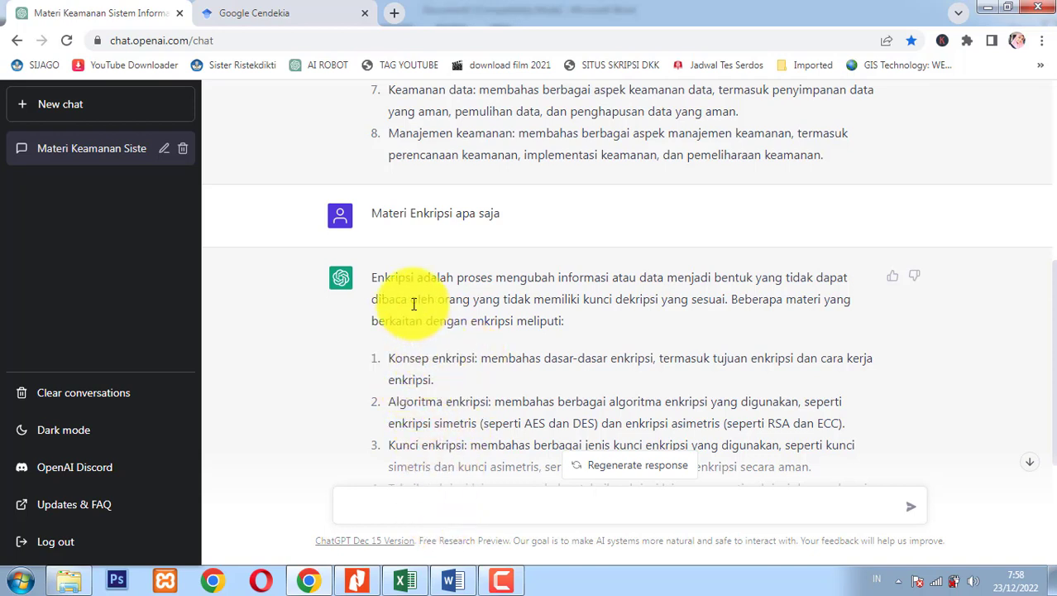
left_click(461, 577)
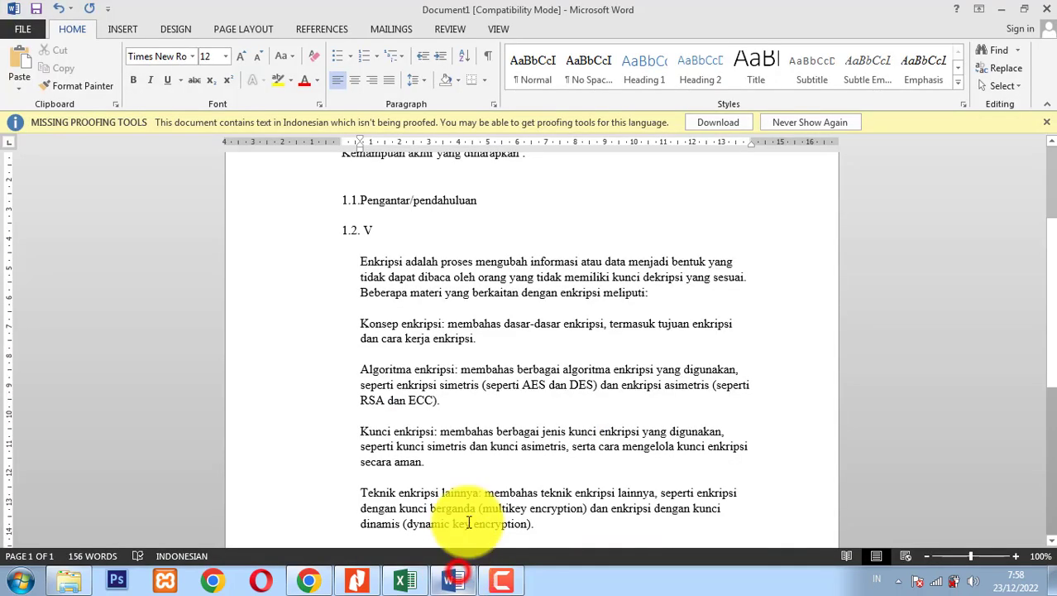
left_click(412, 227)
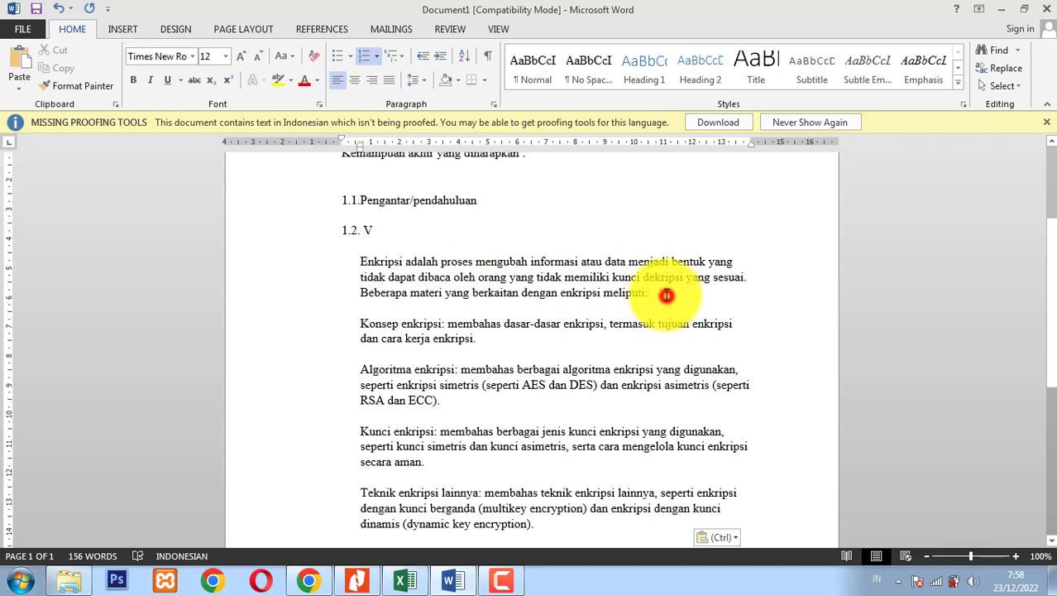
left_click_drag(666, 295, 376, 256)
key("ctrl+c")
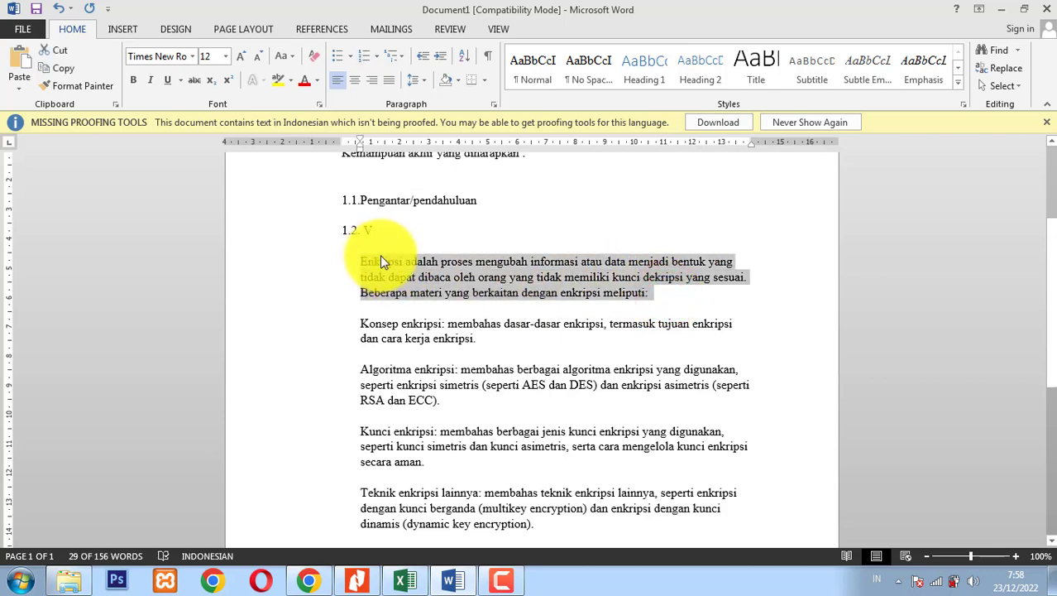
key("Delete")
Remove the empty lines and the placeholder "V" so the "Konsep enkripsi" paragraph becomes item 1.2.
key("BackSpace")
key("BackSpace")
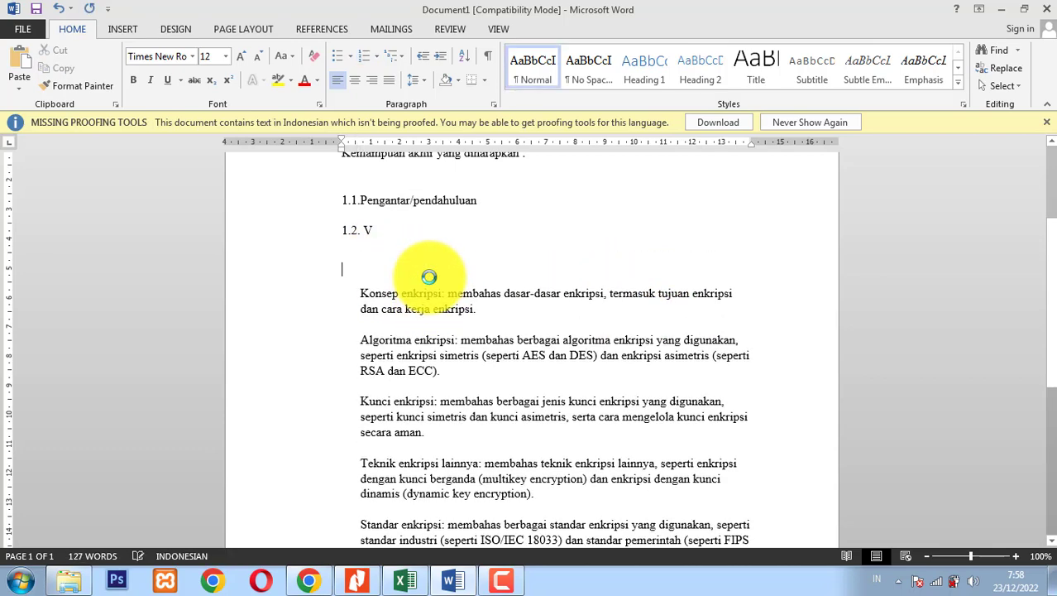
key("Delete")
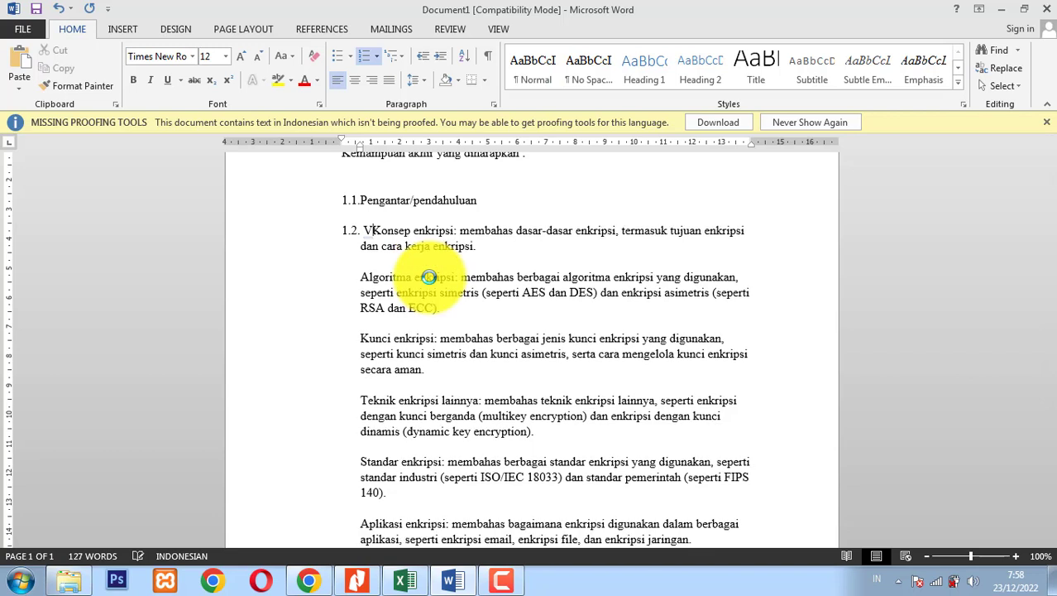
key("BackSpace")
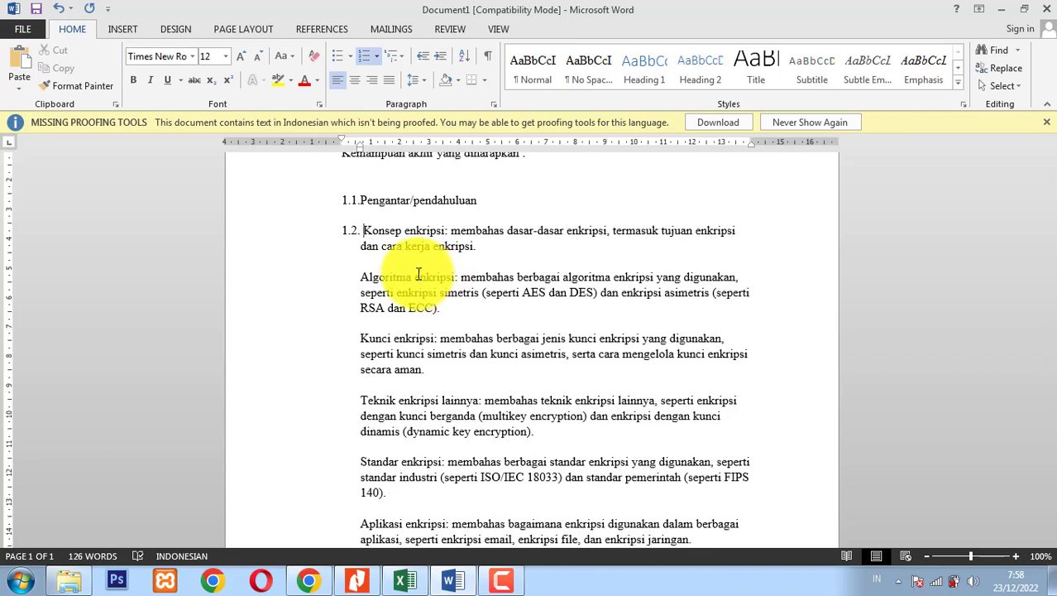
Paste the introductory paragraph unnumbered under "Pengantar/pendahuluan" and delete its closing sentence "Beberapa materi yang berkaitan dengan enkripsi meliputi:".
left_click(357, 276)
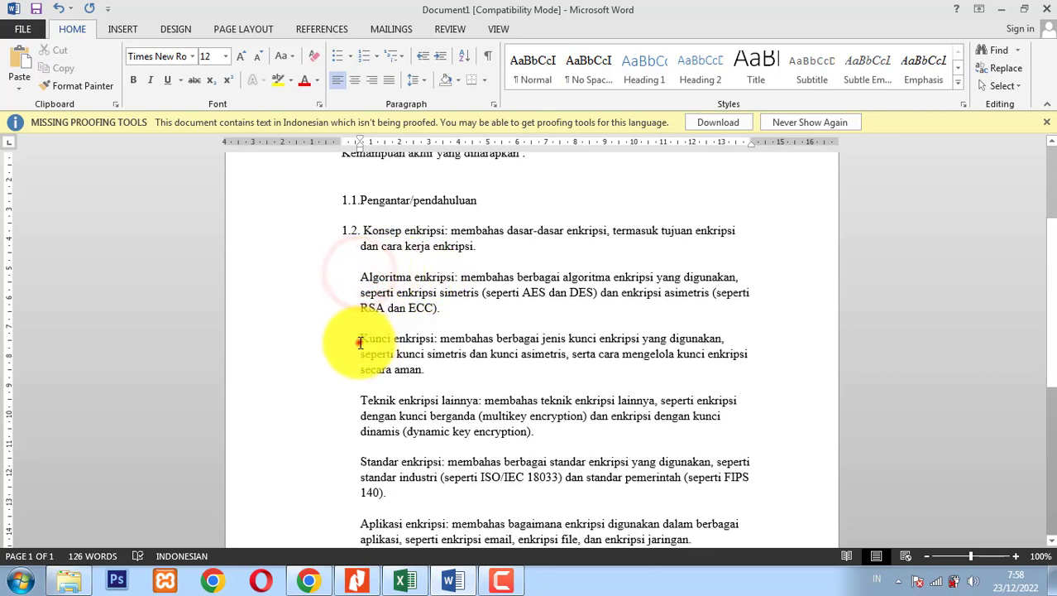
left_click(383, 214)
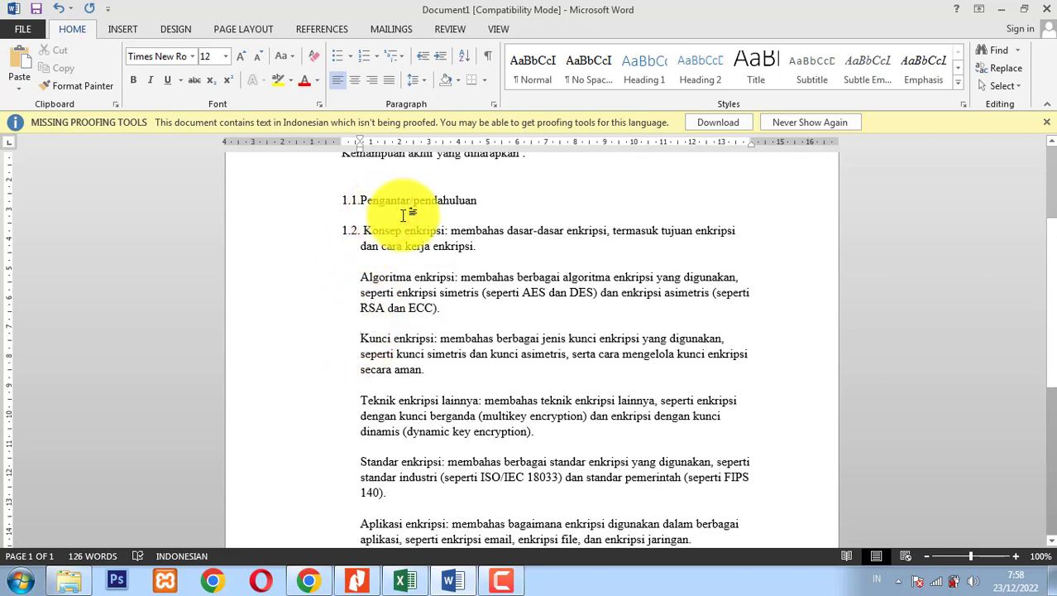
key("ctrl+v")
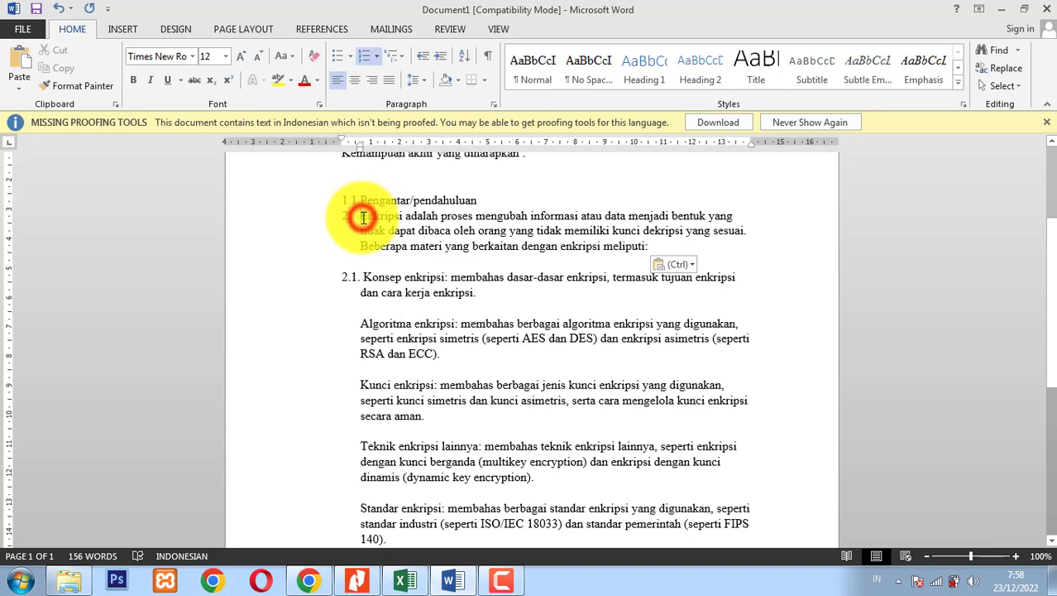
left_click(362, 217)
key("BackSpace")
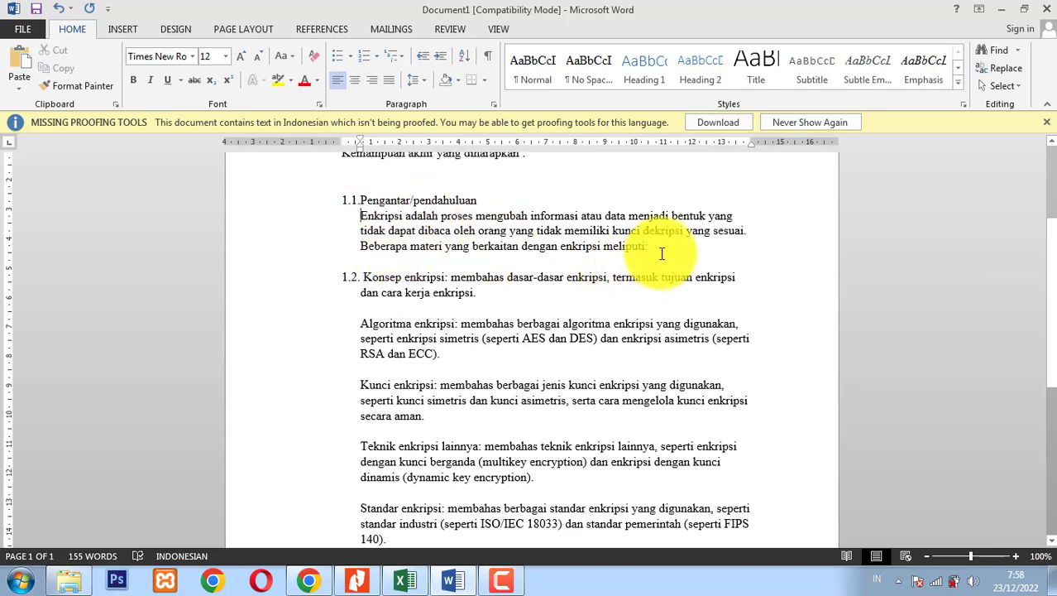
left_click_drag(656, 249, 361, 246)
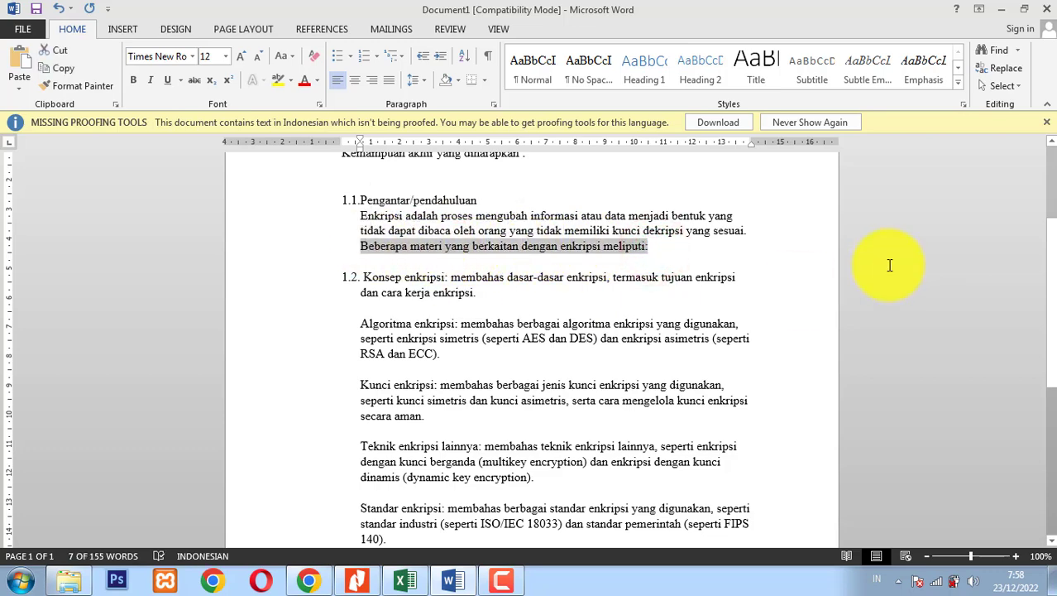
key("Delete")
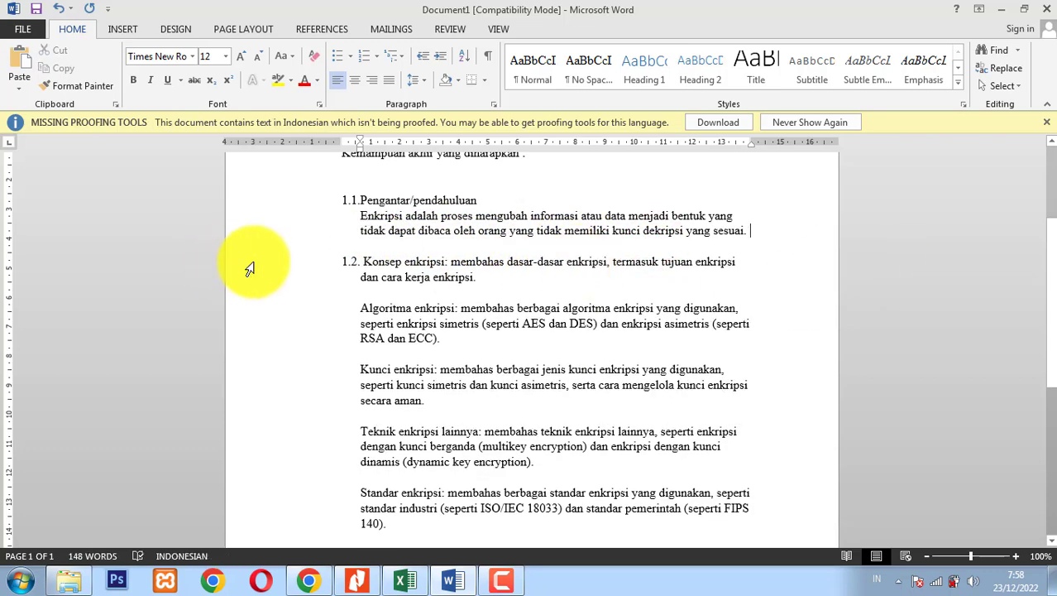
Apply the numbering format of item 1.2 to the "Algoritma enkripsi" and "Kunci enkripsi" paragraphs with Format Painter, making them 1.3 and 1.4.
left_click(364, 262)
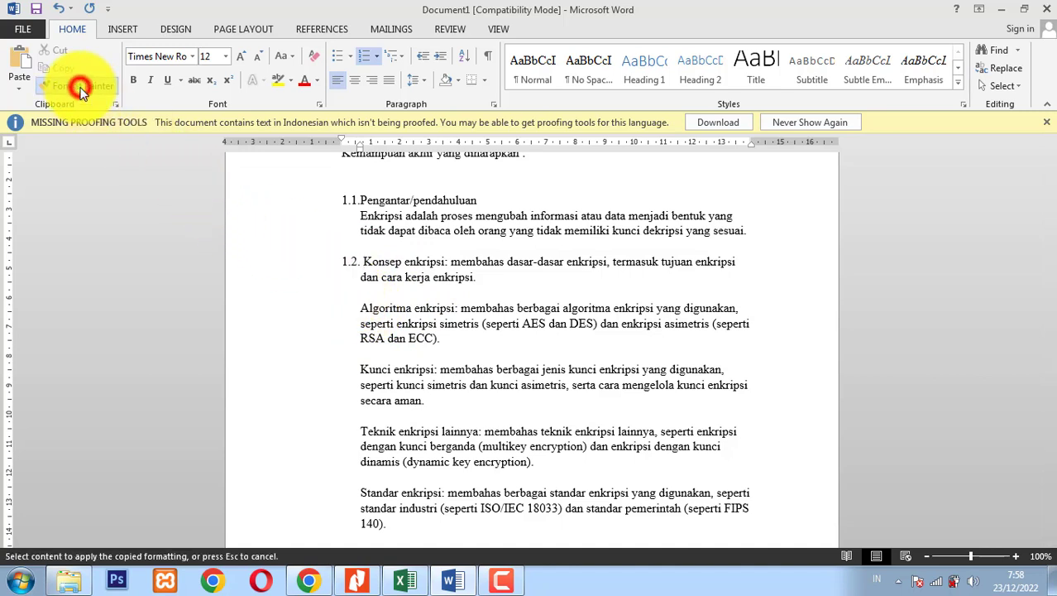
left_click(385, 311)
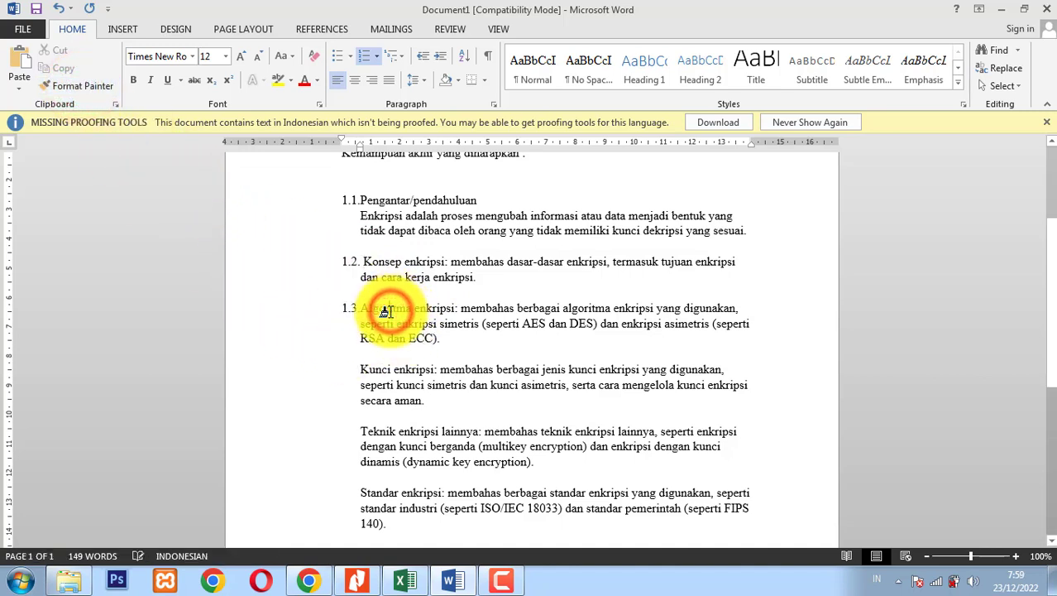
left_click(81, 85)
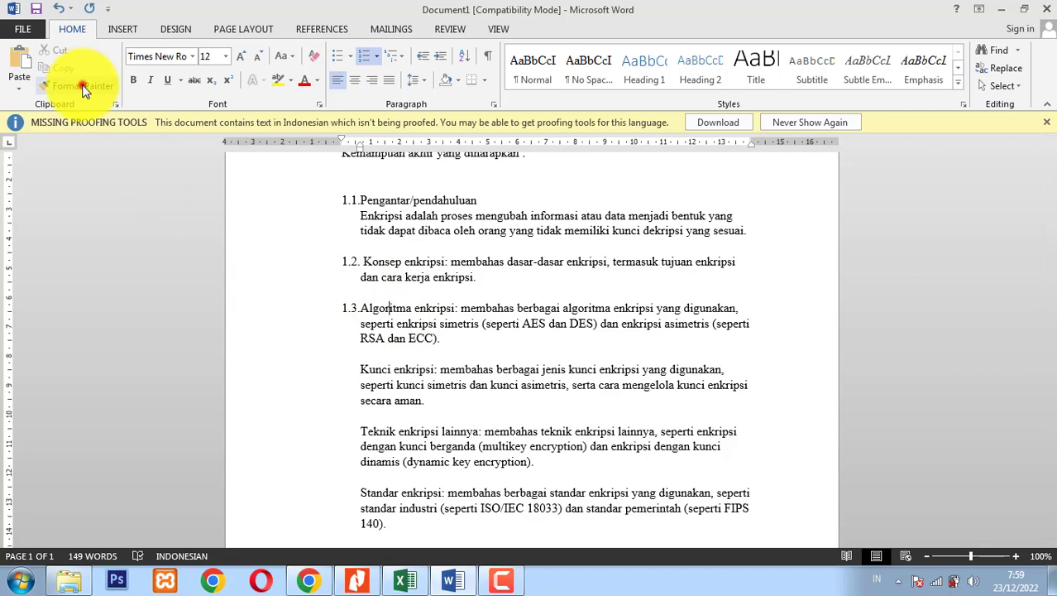
left_click(389, 370)
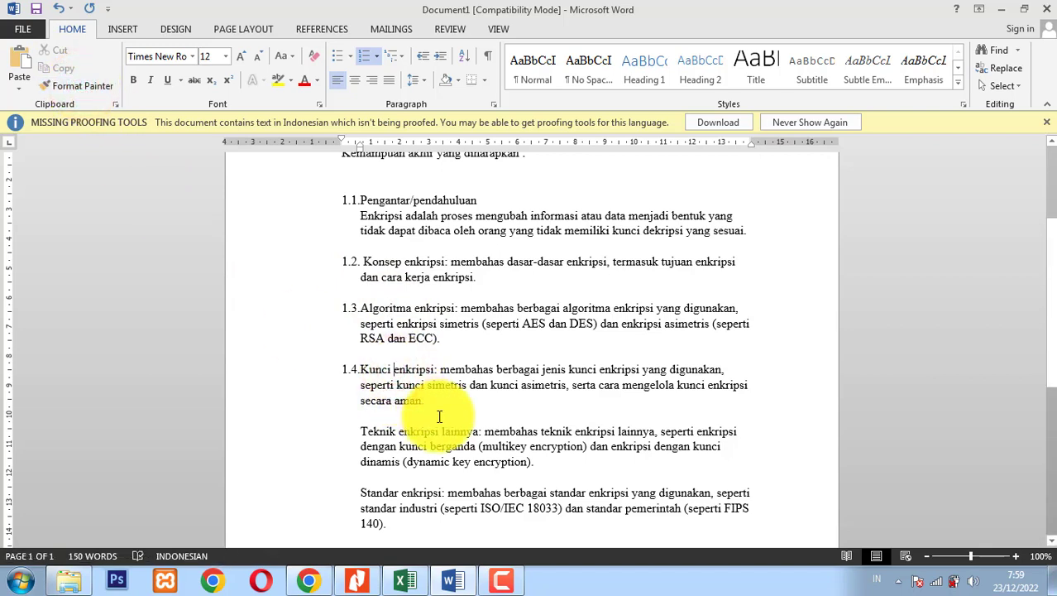
Copy the numbering format of "Kunci enkripsi" to the "Teknik enkripsi lainnya", "Standar enkripsi" and "Aplikasi enkripsi" paragraphs, numbering them 1.5 to 1.7.
key("ctrl+shift+c")
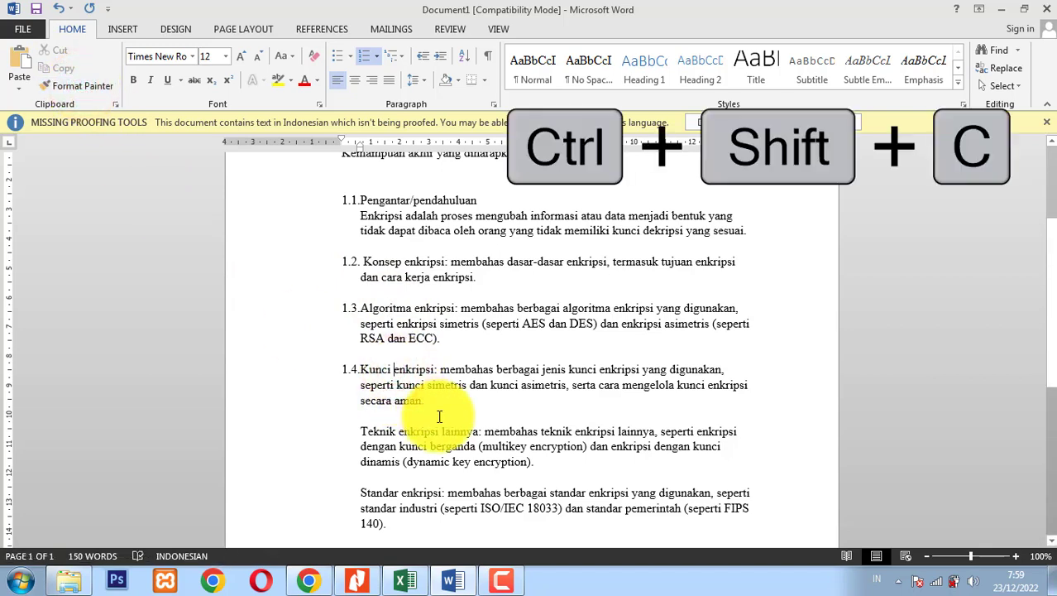
left_click(413, 434)
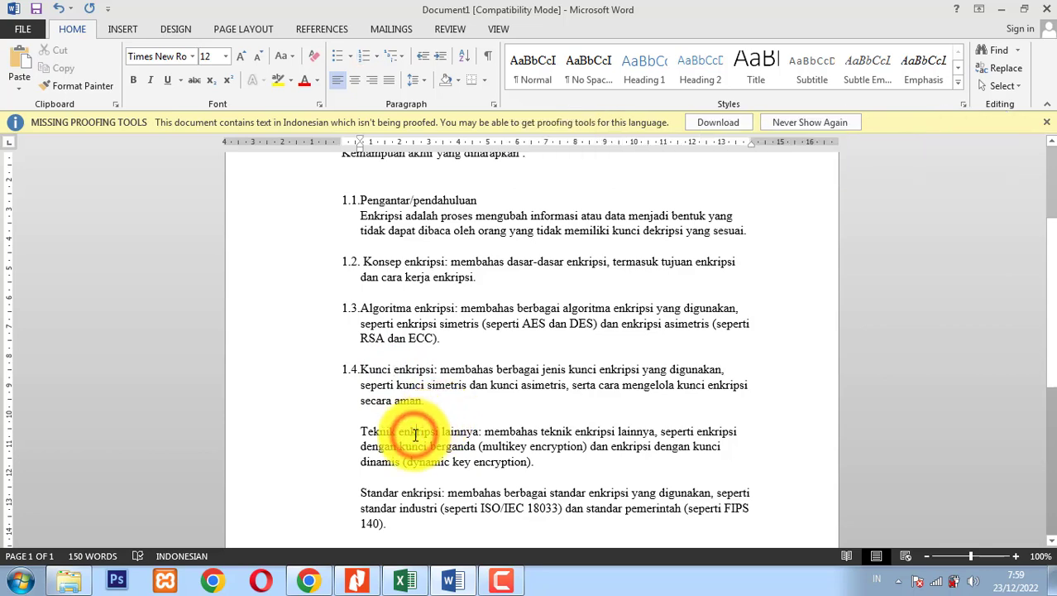
key("ctrl+shift+v")
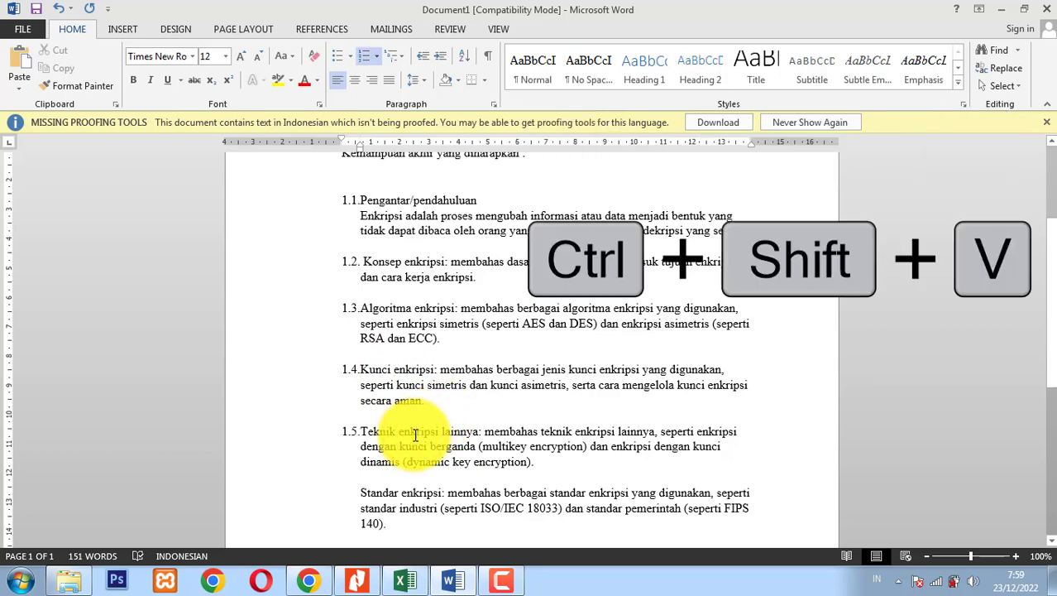
scroll(415, 433, "down", 2)
left_click(396, 420)
key("ctrl+shift+v")
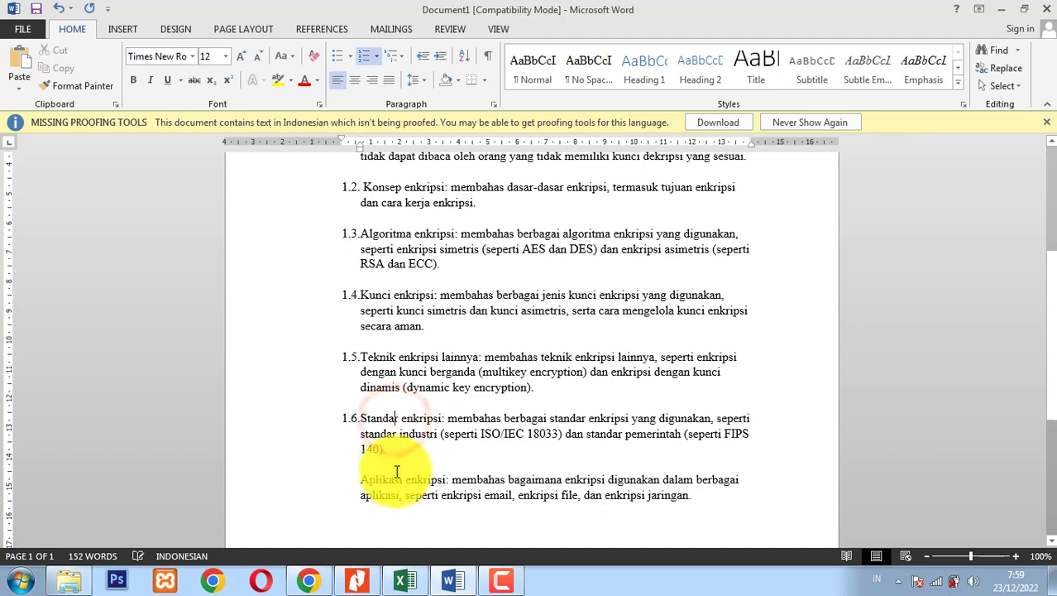
left_click(400, 480)
key("ctrl+shift+v")
scroll(457, 461, "down", 3)
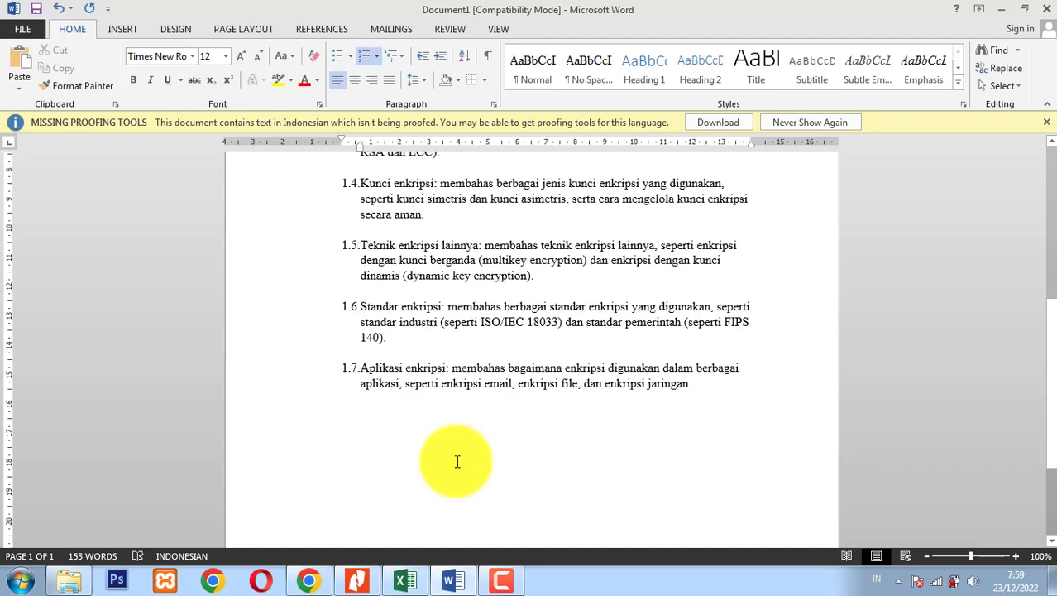
scroll(456, 461, "up", 6)
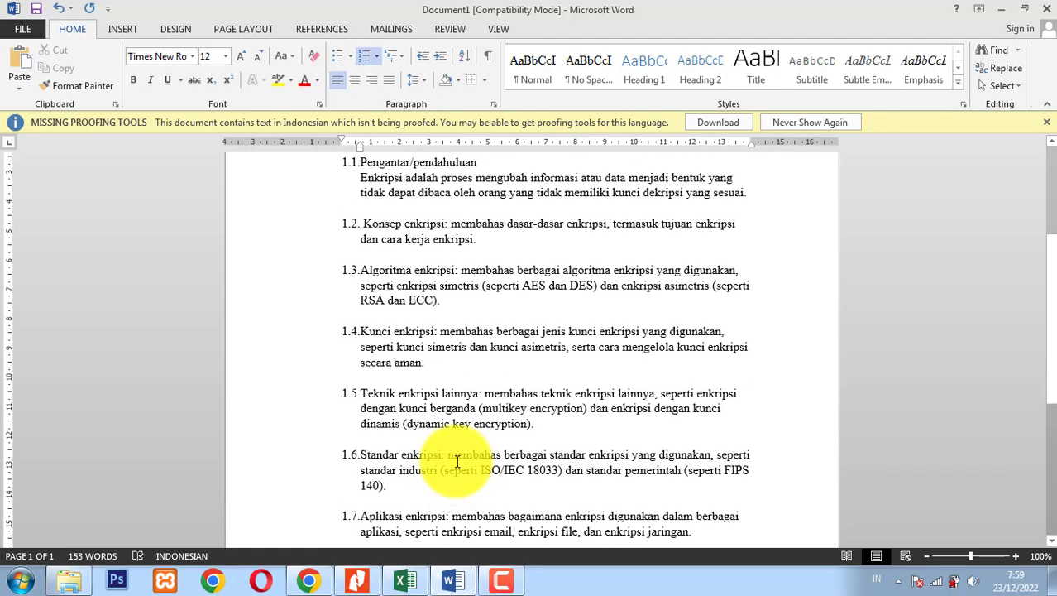
scroll(457, 461, "up", 3)
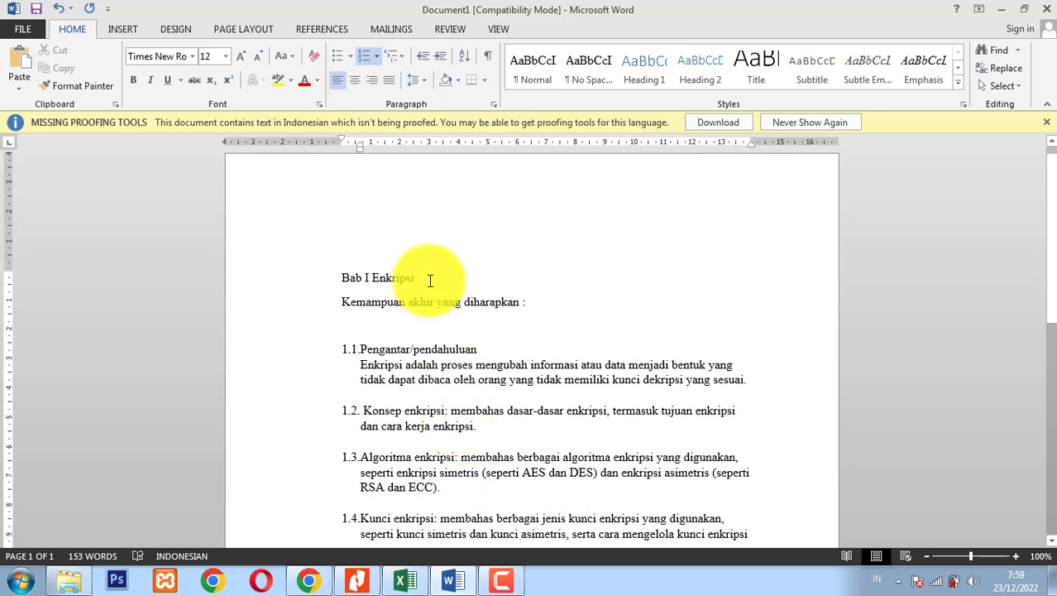
Split item 1.2 into the heading "Konsep enkripsi" and an unnumbered description line below it, dropping the colon.
scroll(470, 396, "down", 2)
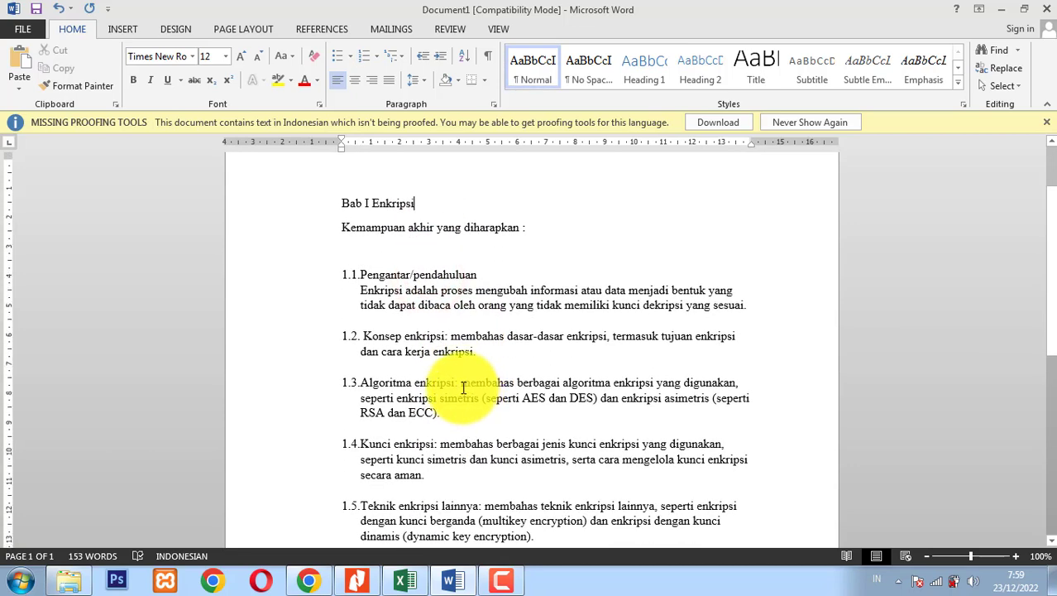
scroll(455, 364, "down", 4)
scroll(438, 414, "up", 3)
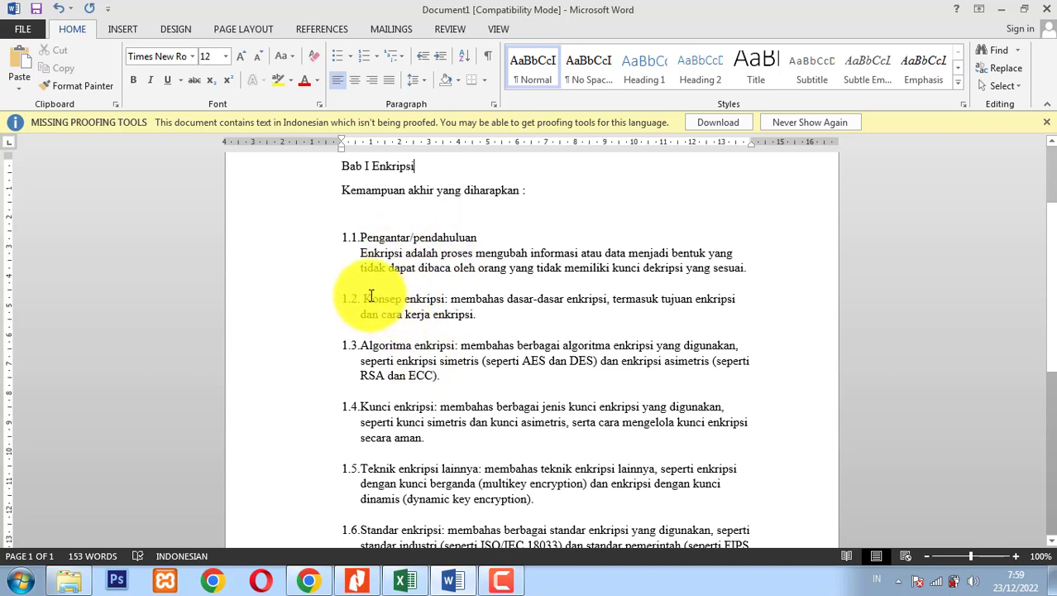
left_click(448, 298)
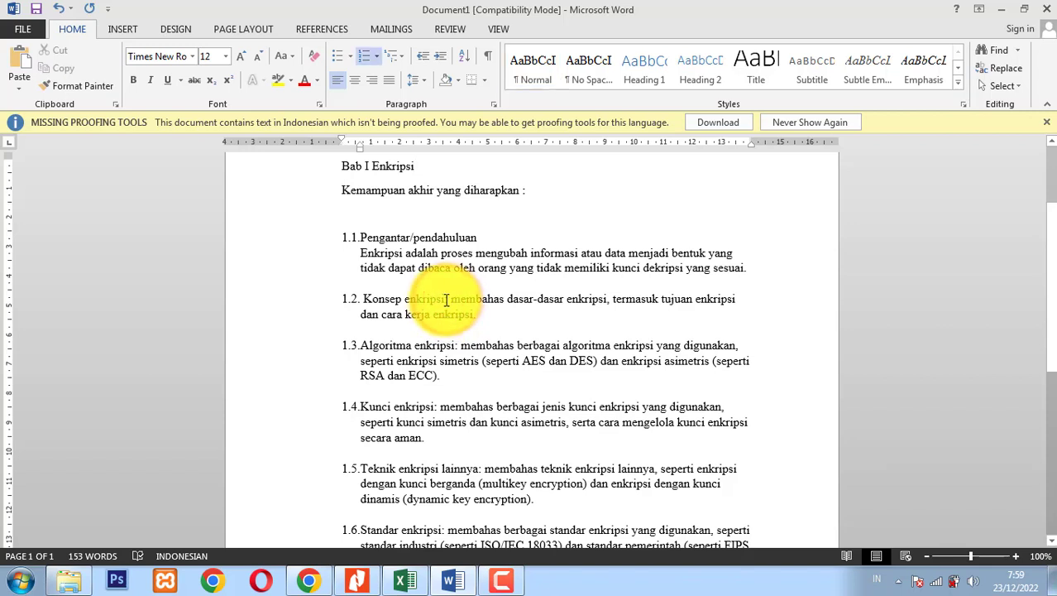
left_click_drag(446, 299, 482, 325)
key("Delete")
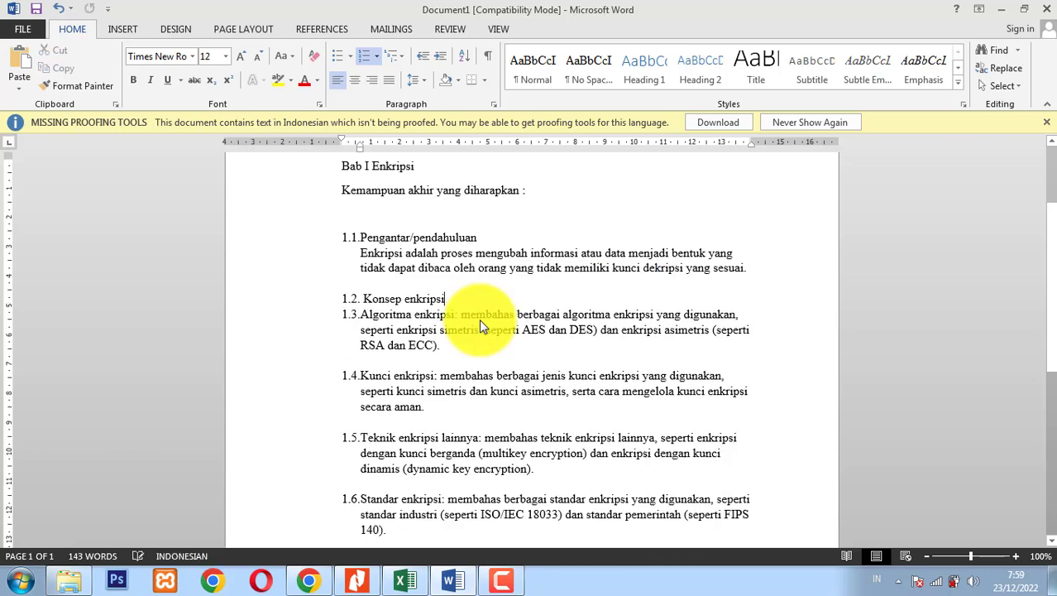
key("Return")
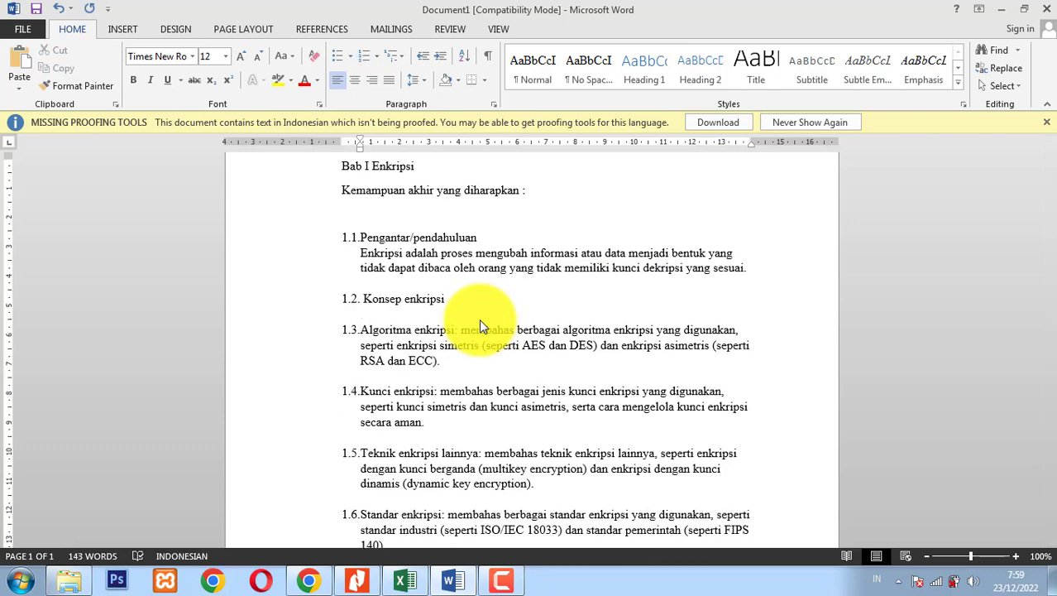
type(": membahas dasar-dasar enkripsi, termasuk tujuan enkripsi dan cara kerja enkripsi.")
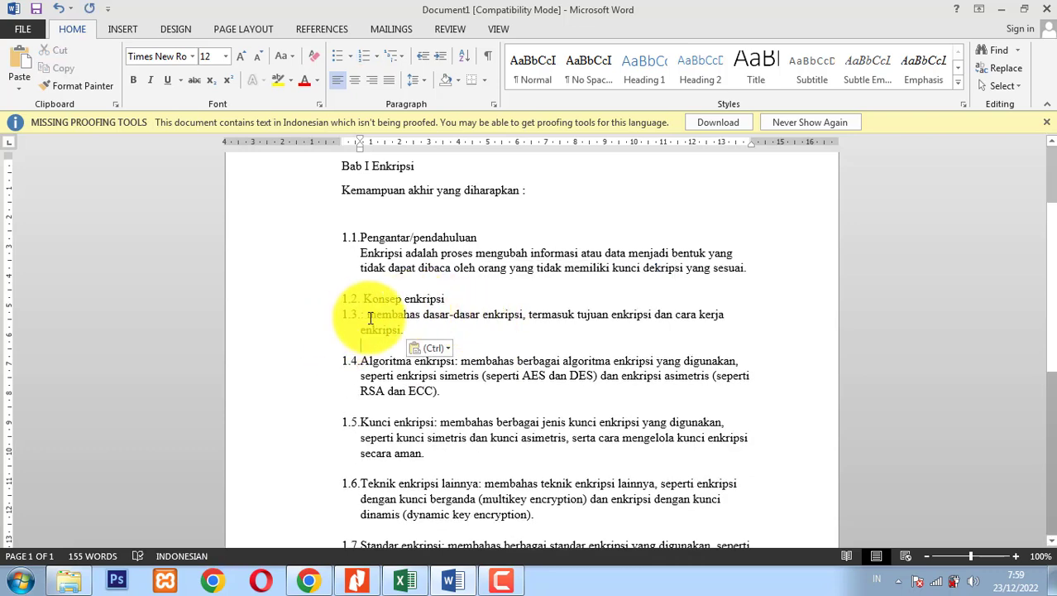
left_click(370, 319)
key("BackSpace")
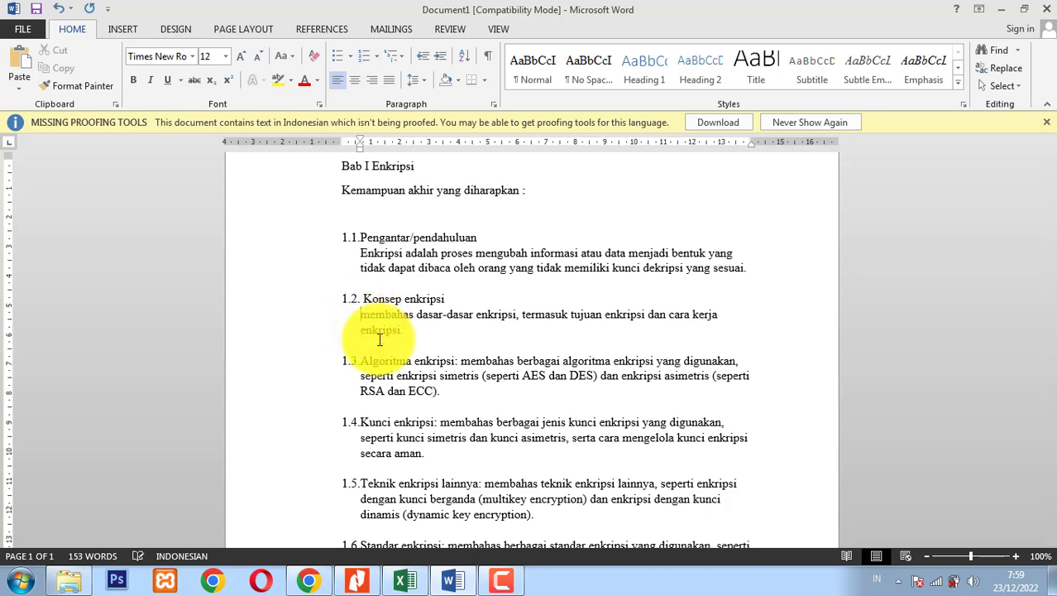
Begin the description under heading 1.2 with "Konsep enkripsi adalah".
type("Konsep enkri")
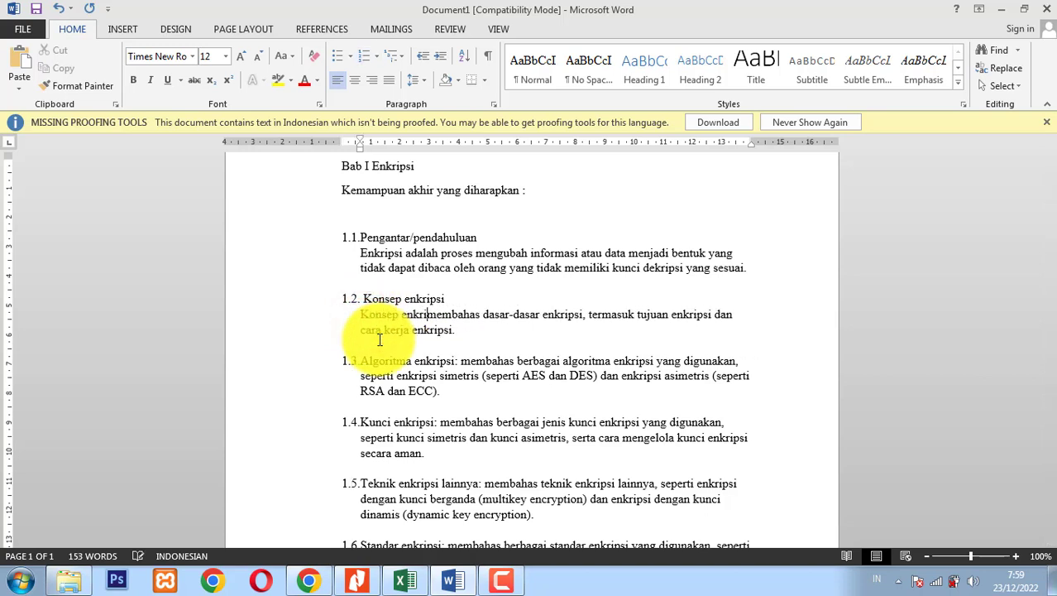
type("psi a")
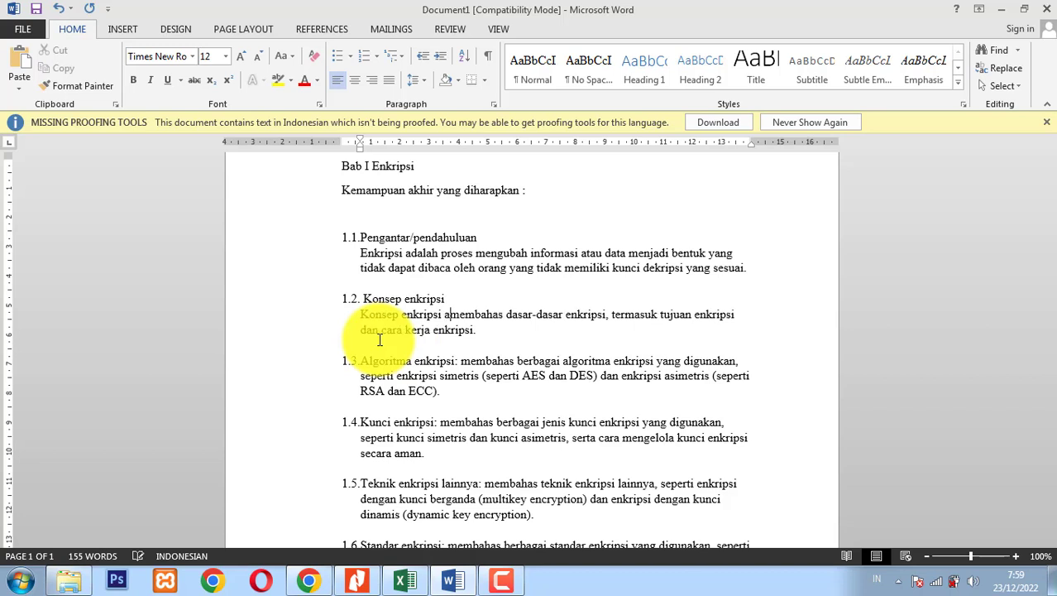
type("dalah")
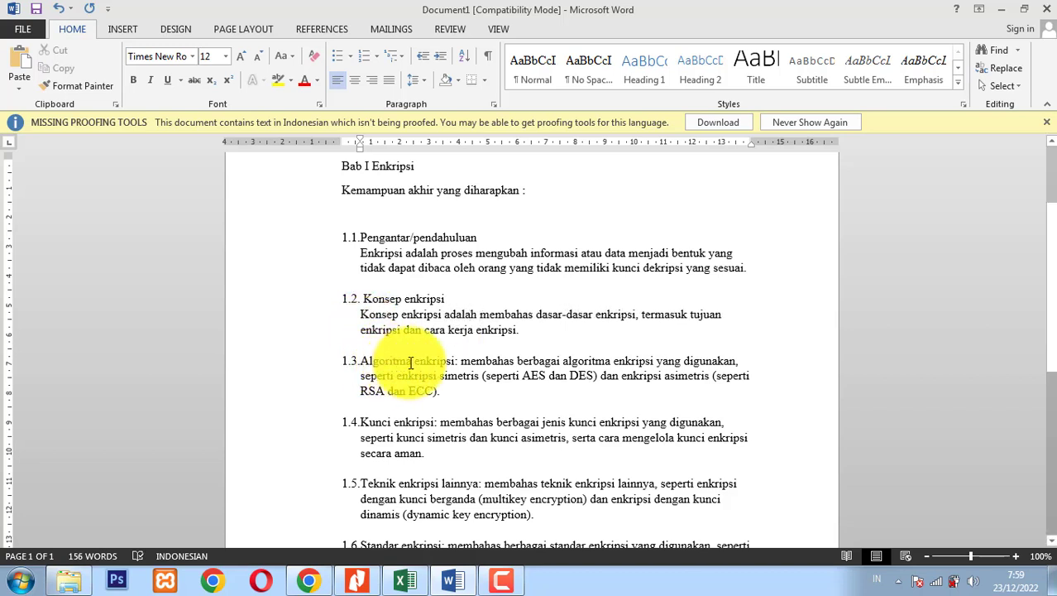
Cut item 1.3 down to the heading "Algoritma enkripsi" and place its description on the line below.
left_click_drag(456, 360, 438, 390)
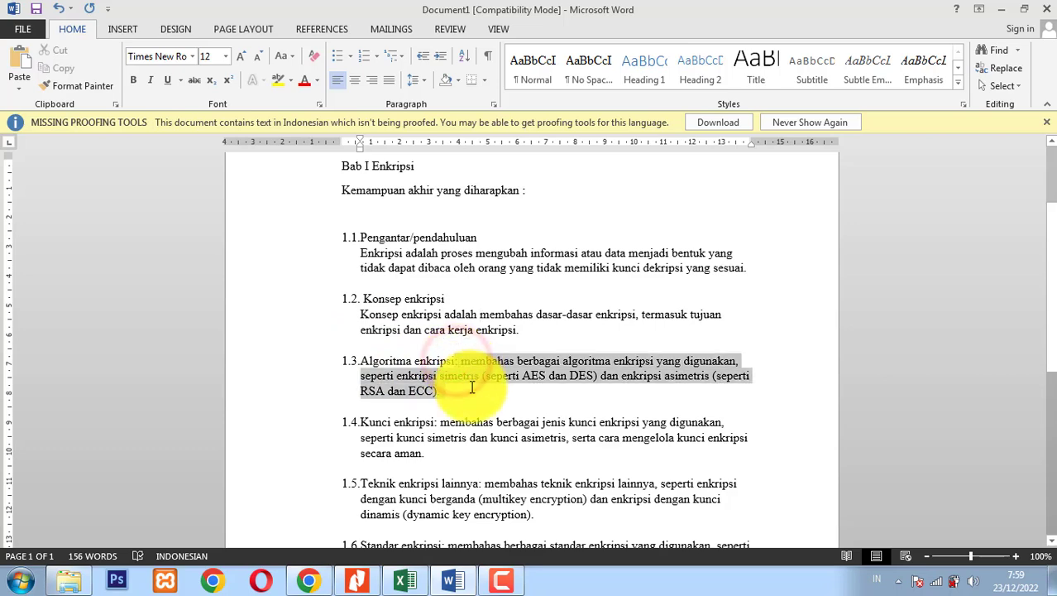
key("BackSpace")
key("Return")
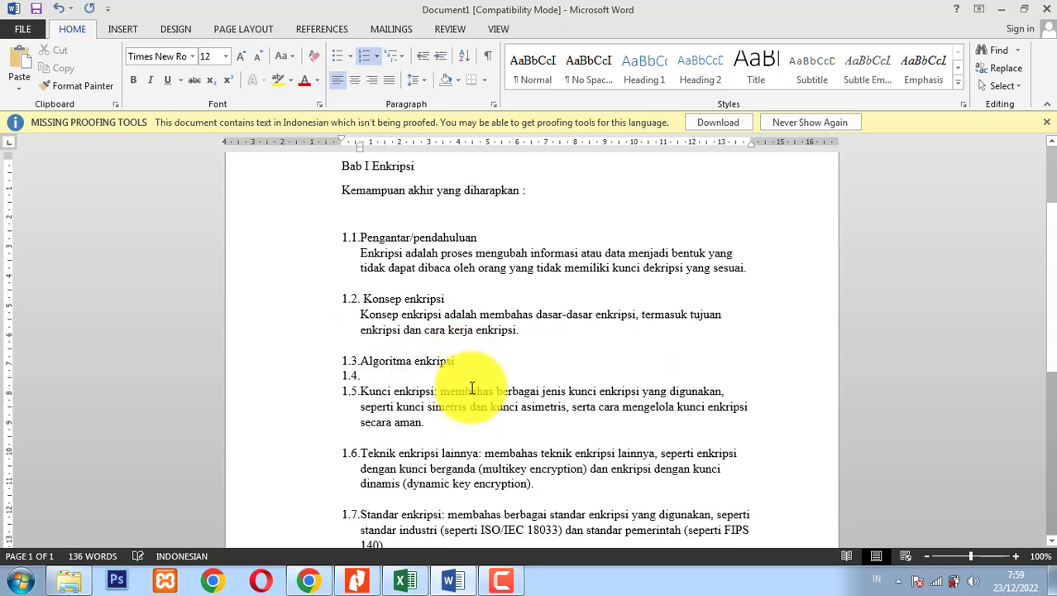
key("BackSpace")
type(": membahas berbagai algoritma enkripsi yang digunakan, seperti enkripsi simetris (seperti AES dan DES) dan enkripsi asimetris (seperti RSA dan ECC).")
Make the description under 1.3 unnumbered, remove its colon and begin it with "Algoritma enkripsi adalah".
triple_click(370, 362)
key("ctrl+c")
left_click(366, 376)
key("BackSpace")
key("BackSpace")
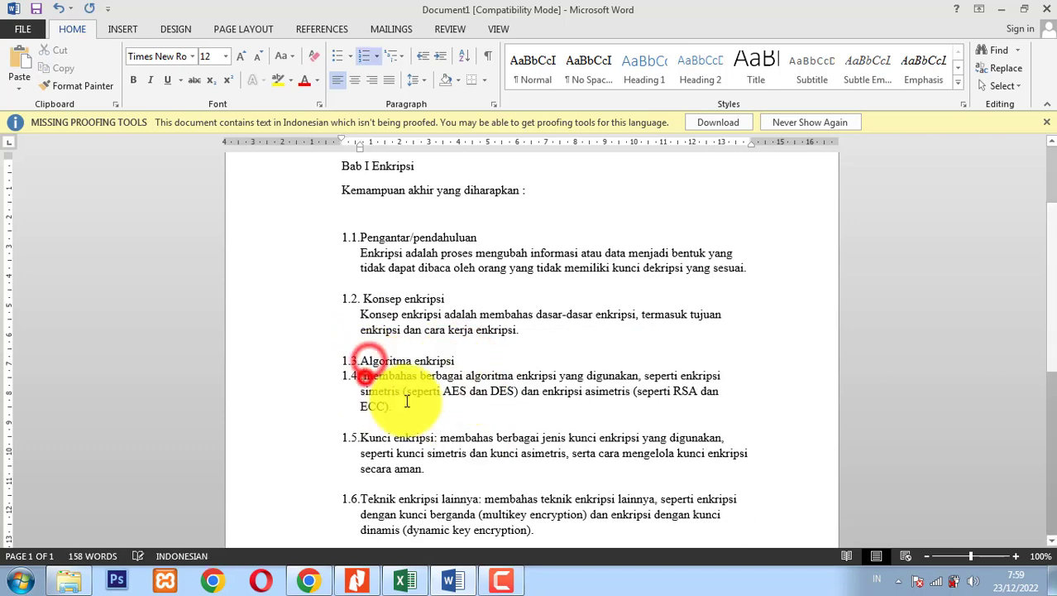
key("ctrl+v")
key("BackSpace")
left_click(455, 375)
type("adalah")
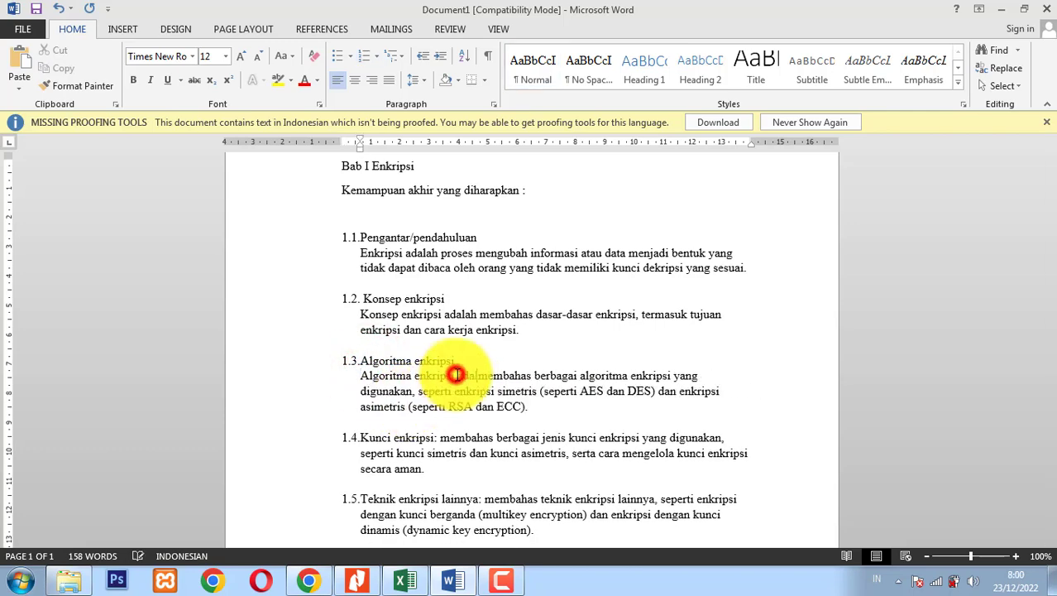
Duplicate the full "Kunci enkripsi" paragraph of item 1.4 directly below it as unnumbered text.
scroll(454, 370, "down", 2)
left_click(364, 325)
key("ctrl+c")
left_click(437, 356)
key("Return")
left_click_drag(364, 325, 457, 357)
key("ctrl+v")
key("BackSpace")
key("Up")
key("Up")
key("Up")
key("BackSpace")
Shorten item 1.4 to the heading "Kunci enkripsi" and keep the description paragraph beneath it unnumbered.
key("Up")
key("Up")
key("Up")
left_click(435, 331)
key("BackSpace")
key("Return")
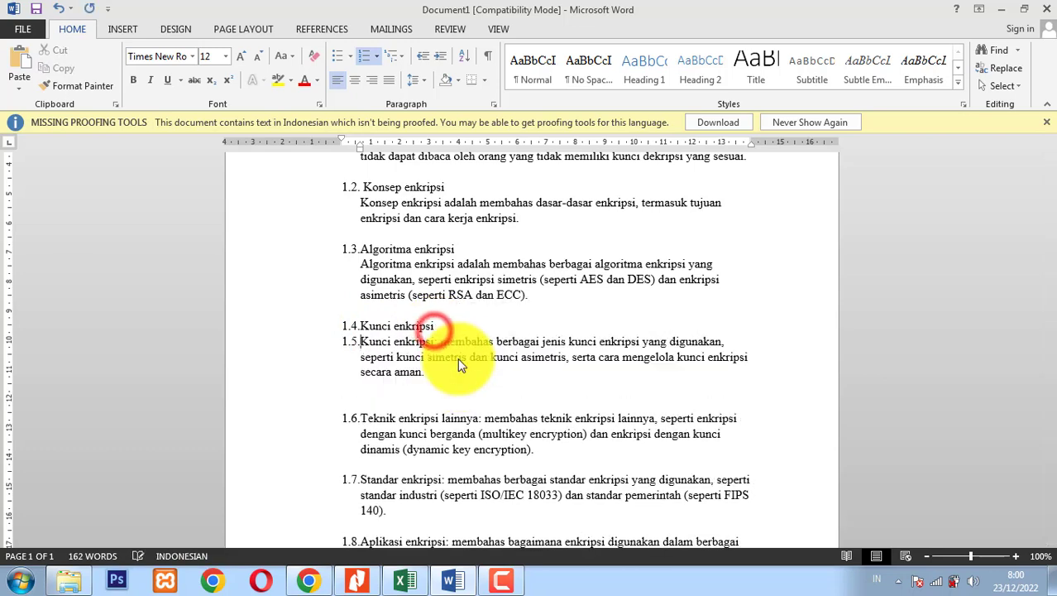
key("BackSpace")
Copy the full "Teknik enkripsi lainnya" paragraph of item 1.5 and paste it below as unnumbered text.
left_click_drag(539, 449, 364, 418)
key("ctrl+c")
left_click(555, 447)
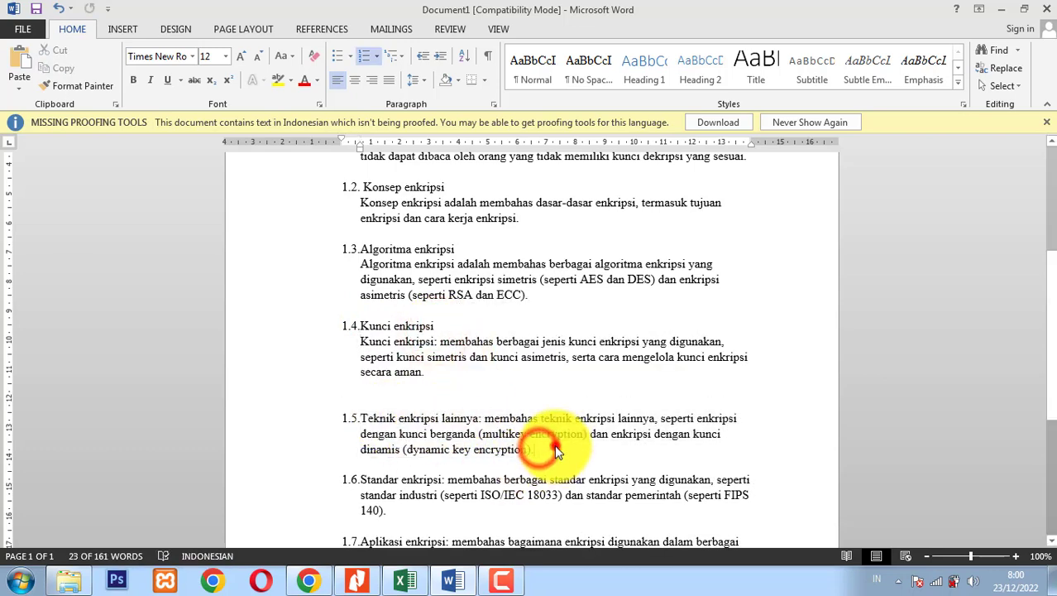
key("Return")
key("ctrl+v")
key("BackSpace")
key("Up")
key("Up")
key("Up")
key("BackSpace")
Trim item 1.5 to the heading "Teknik enkripsi", leaving its description on the unnumbered line below.
key("Up")
key("Up")
left_click_drag(442, 418, 556, 448)
key("BackSpace")
key("Return")
key("BackSpace")
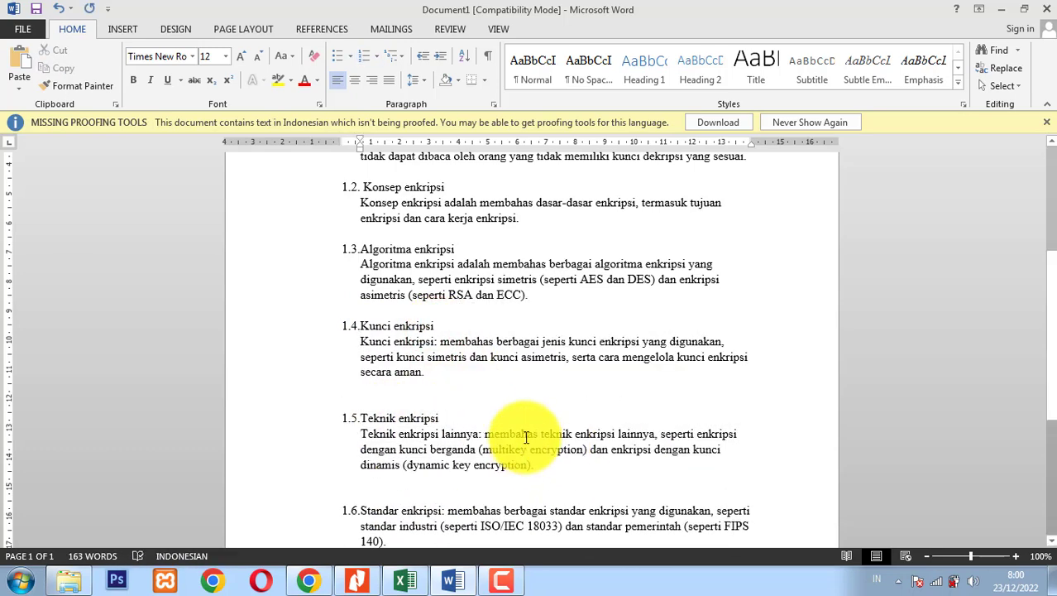
Duplicate the full "Standar enkripsi" paragraph of item 1.6 below itself without numbering.
scroll(523, 436, "down", 3)
triple_click(409, 390)
key("ctrl+c")
left_click(425, 389)
key("Return")
key("ctrl+v")
key("BackSpace")
key("Up")
key("Up")
key("Up")
key("BackSpace")
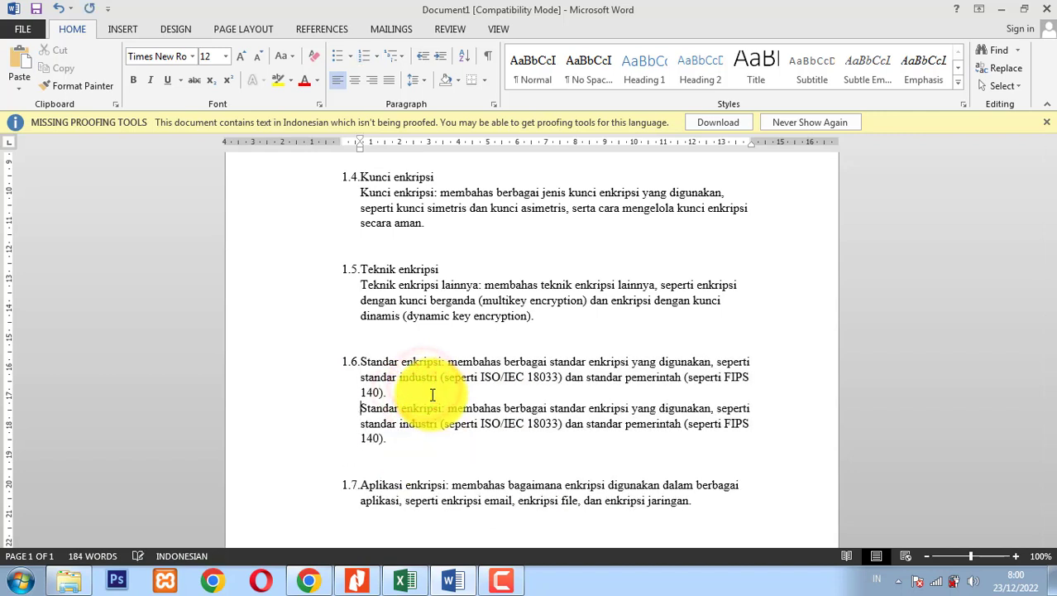
Reduce item 1.6 to the heading "Standar enkripsi" above its unnumbered description.
key("Up")
key("Up")
left_click_drag(442, 367, 447, 396)
key("BackSpace")
key("Return")
key("BackSpace")
Duplicate the full "Aplikasi enkripsi" paragraph of item 1.7 below itself without numbering.
triple_click(446, 454)
key("ctrl+c")
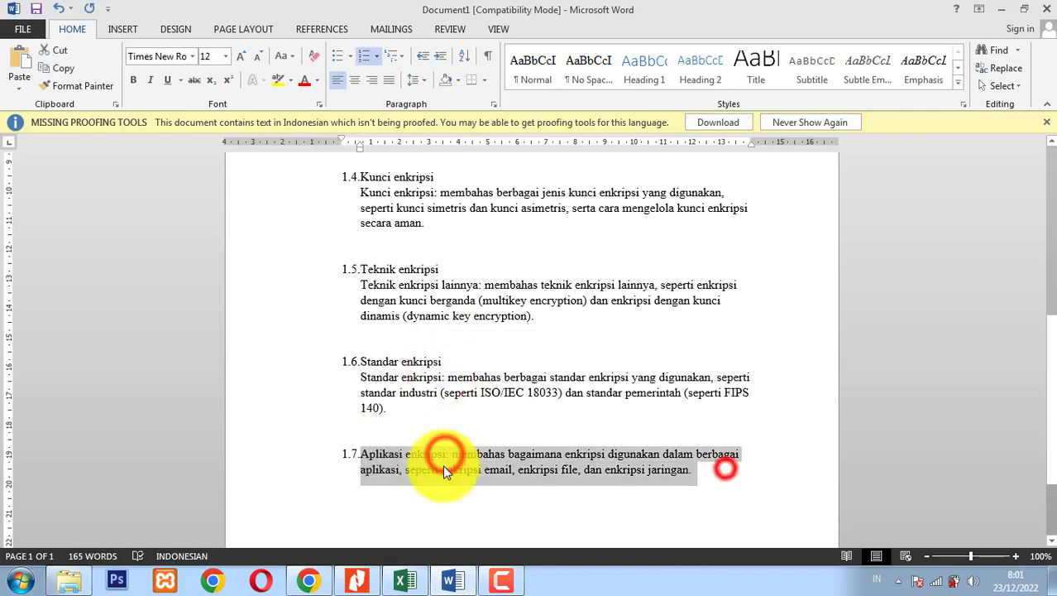
left_click(726, 468)
key("Return")
key("ctrl+v")
key("BackSpace")
key("Up")
key("Up")
key("BackSpace")
Reduce item 1.7 to the heading "Aplikasi enkripsi" above its unnumbered description.
key("Up")
key("Up")
left_click_drag(446, 453, 718, 482)
key("BackSpace")
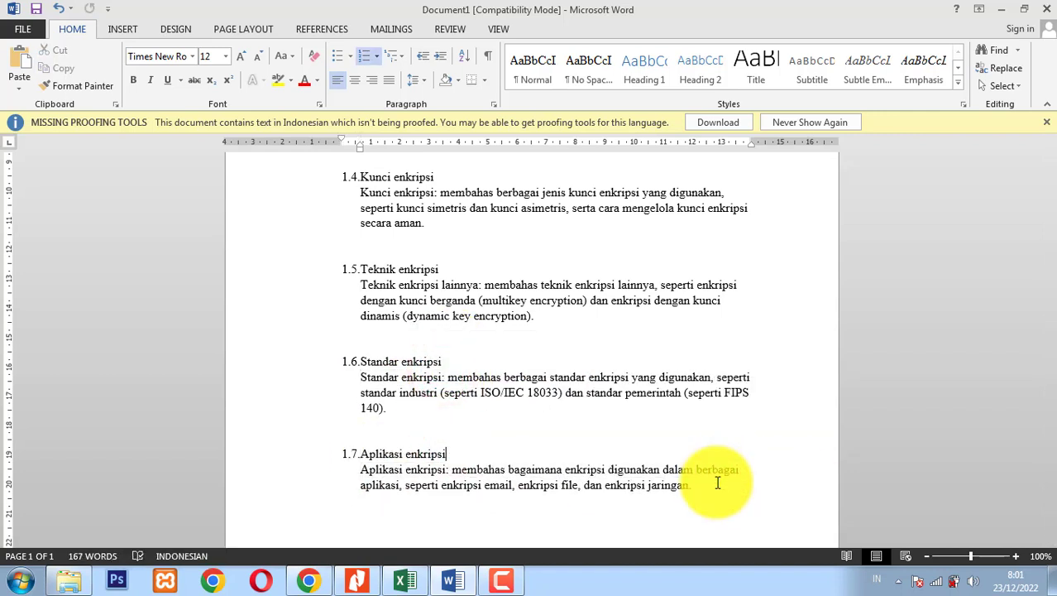
Replace the colon with "adalah" in the descriptions under "Standar enkripsi" and "Aplikasi enkripsi".
left_click(446, 377)
key("BackSpace")
type("adalah")
left_click(447, 470)
key("BackSpace")
type("adalah")
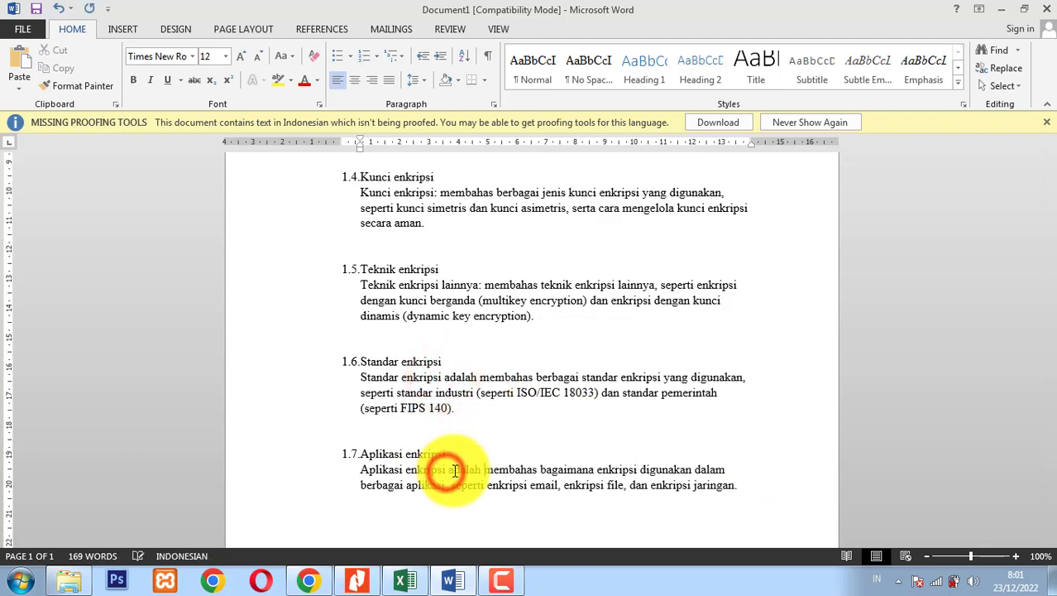
Replace "lainnya:" with "adalah" in the 1.5 description and the colon with "adalah" in the 1.4 description.
scroll(454, 471, "up", 2)
double_click(465, 359)
key("Delete")
key("Delete")
type("adalah")
scroll(464, 356, "up", 2)
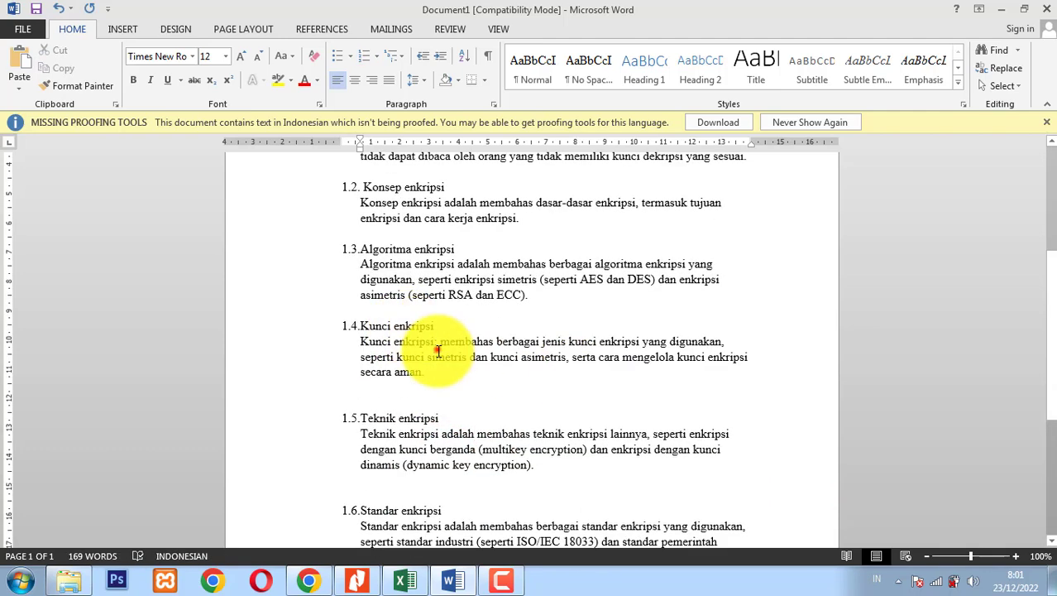
left_click(439, 354)
key("BackSpace")
type("adalah")
Review the subchapter headings 1.2 to 1.7 and the introductory text under "Pengantar/pendahuluan".
scroll(570, 339, "up", 2)
scroll(569, 338, "up", 2)
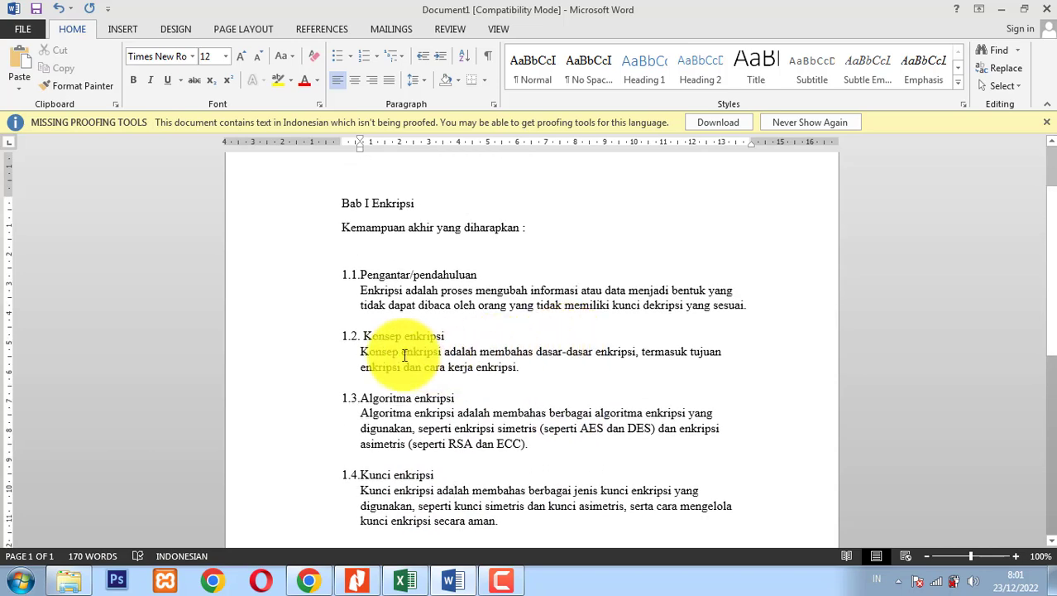
left_click_drag(379, 338, 463, 348)
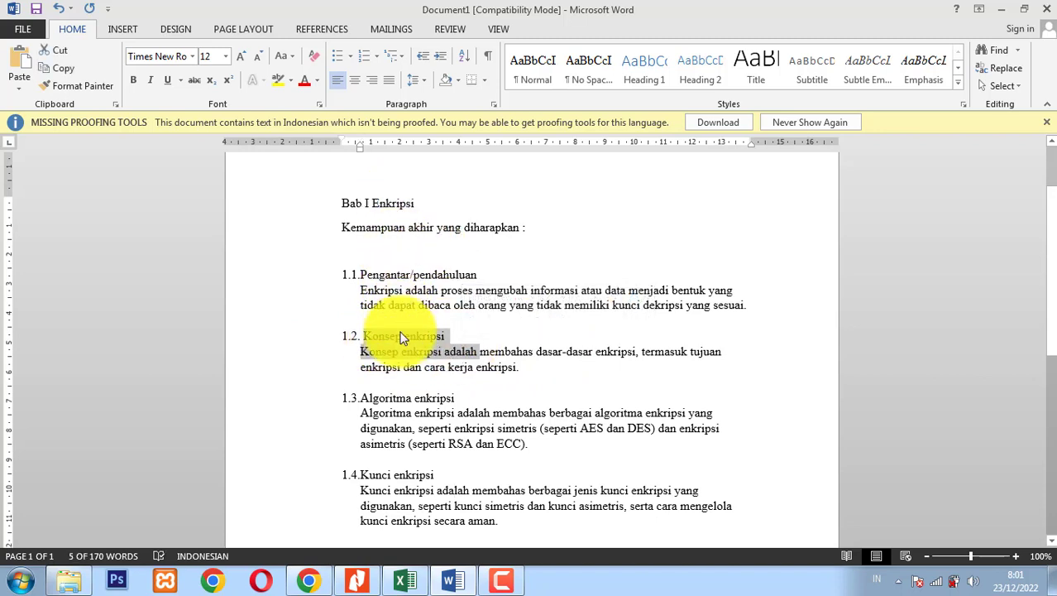
left_click(385, 397)
left_click(394, 475)
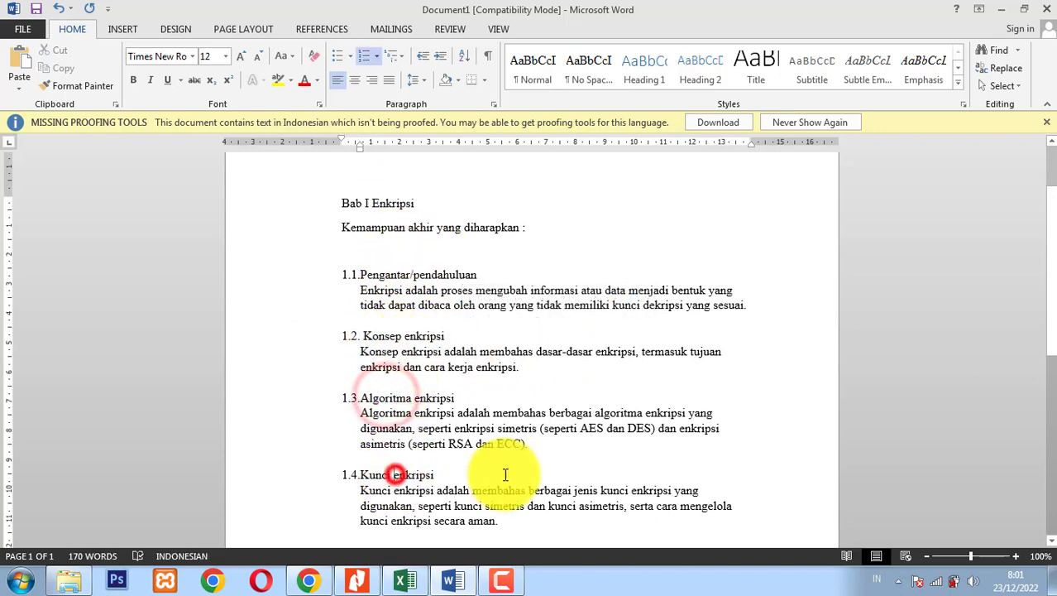
scroll(537, 467, "down", 3)
left_click(394, 417)
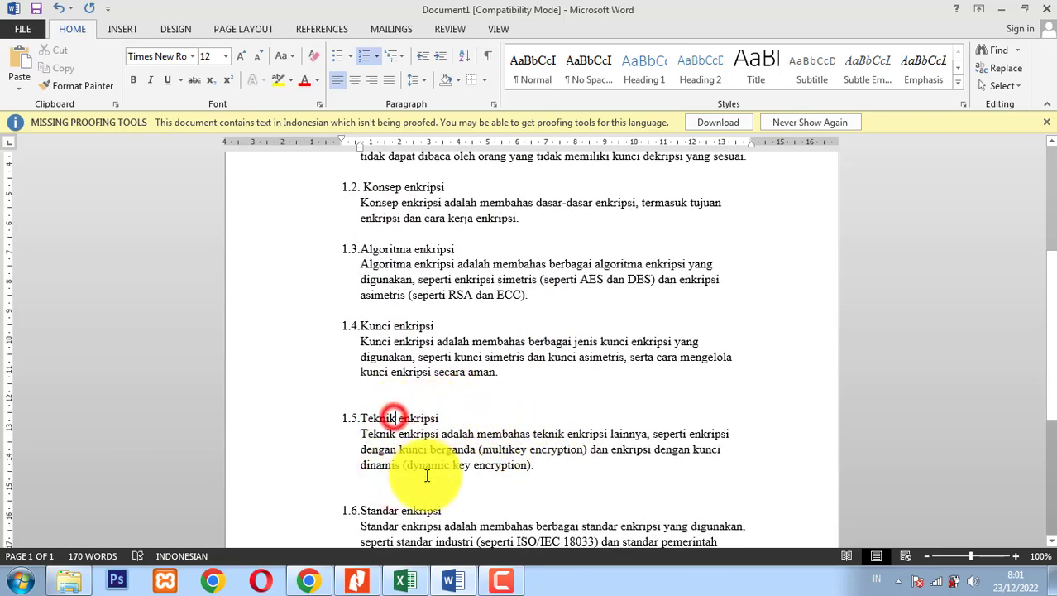
left_click(404, 507)
scroll(414, 496, "down", 3)
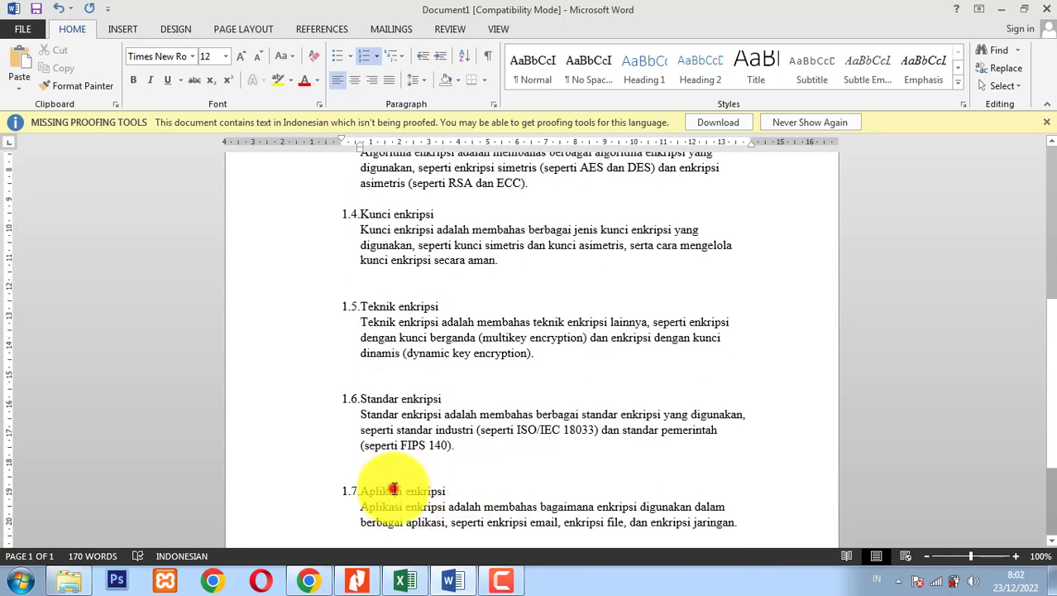
left_click(395, 490)
scroll(532, 464, "up", 7)
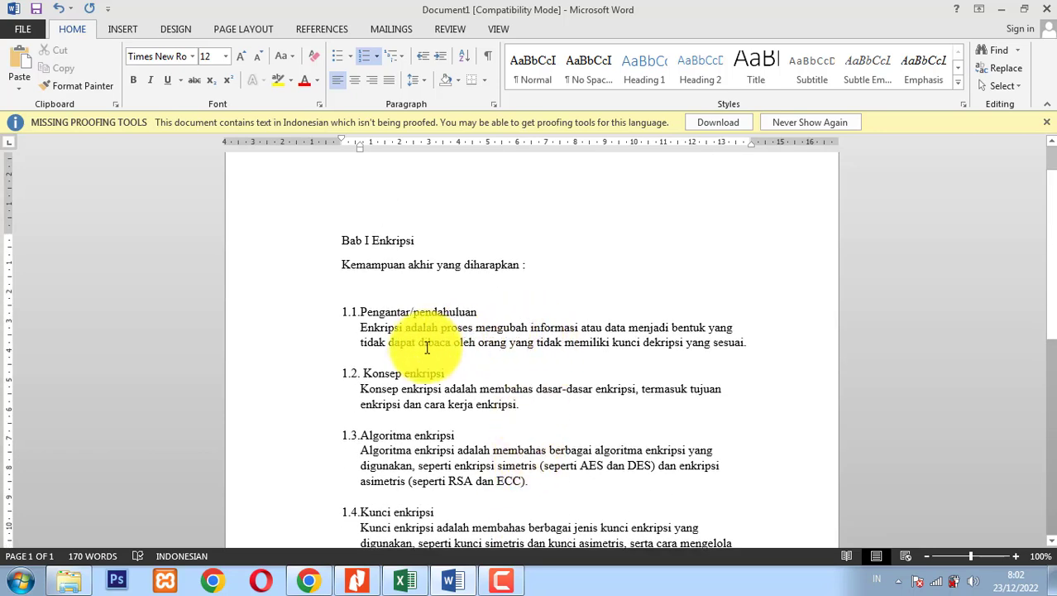
left_click(379, 326)
left_click_drag(379, 327, 404, 329)
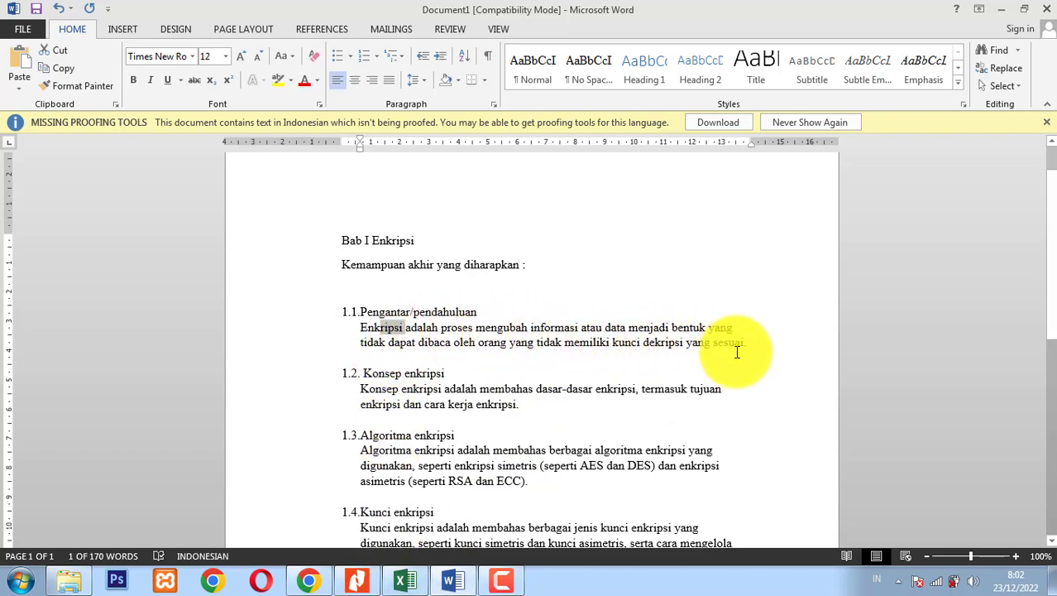
Switch to ChatGPT in Chrome to look over the list of information security topics, and return to the Word document.
left_click(309, 579)
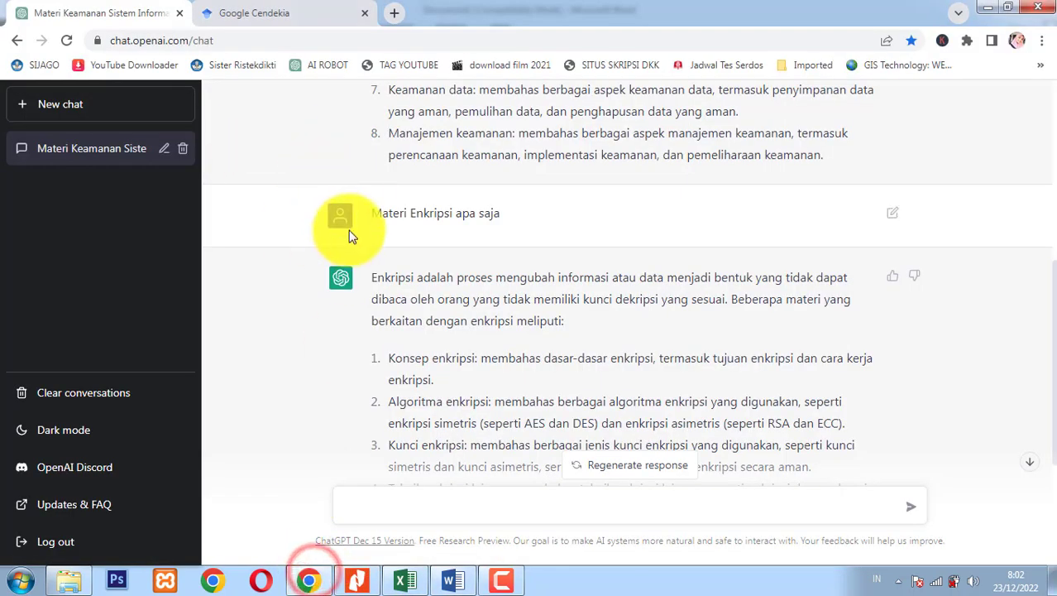
scroll(278, 177, "up", 3)
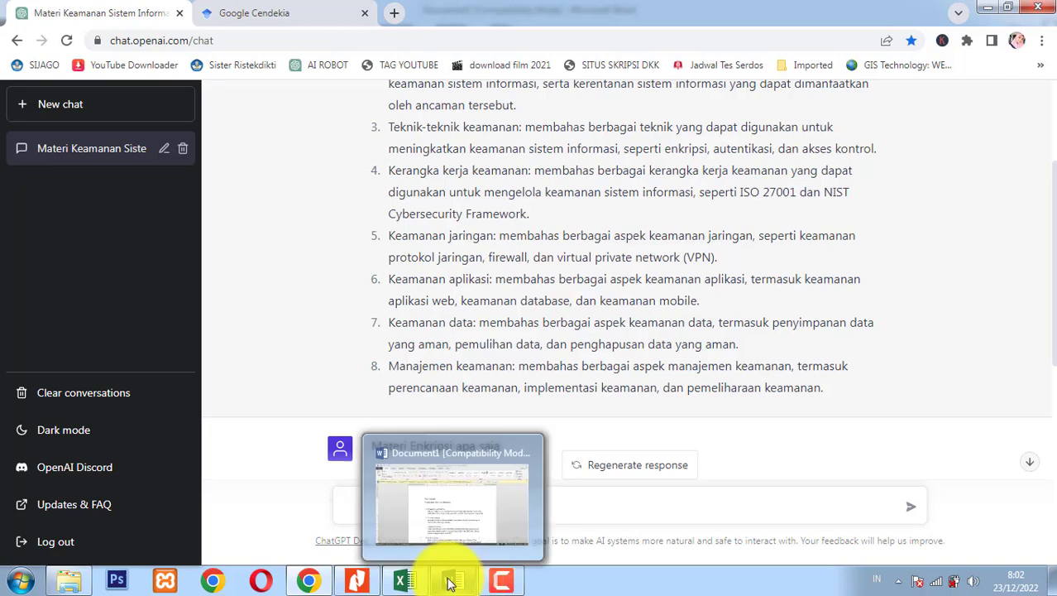
mouse_move(358, 579)
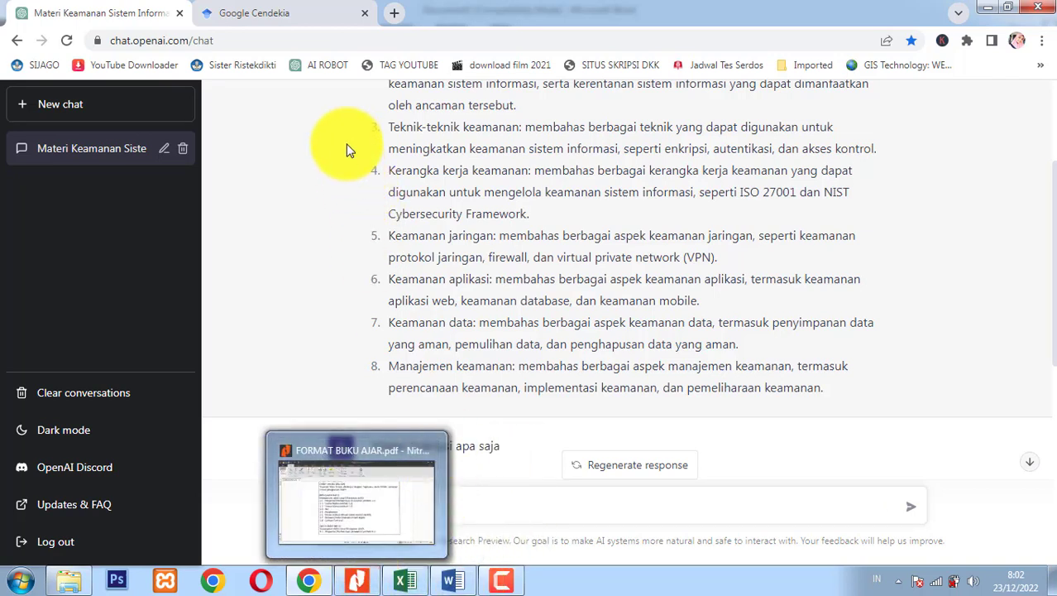
left_click(436, 588)
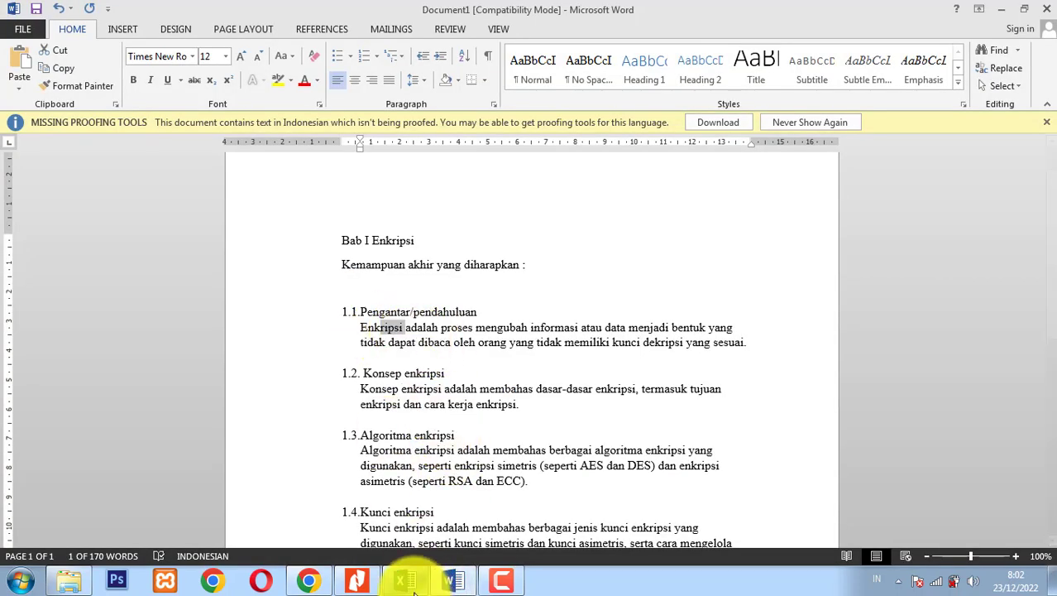
Switch to Chrome, bring up the Google Cendekia page and highlight its address scholar.google.com.
left_click(309, 579)
left_click(298, 13)
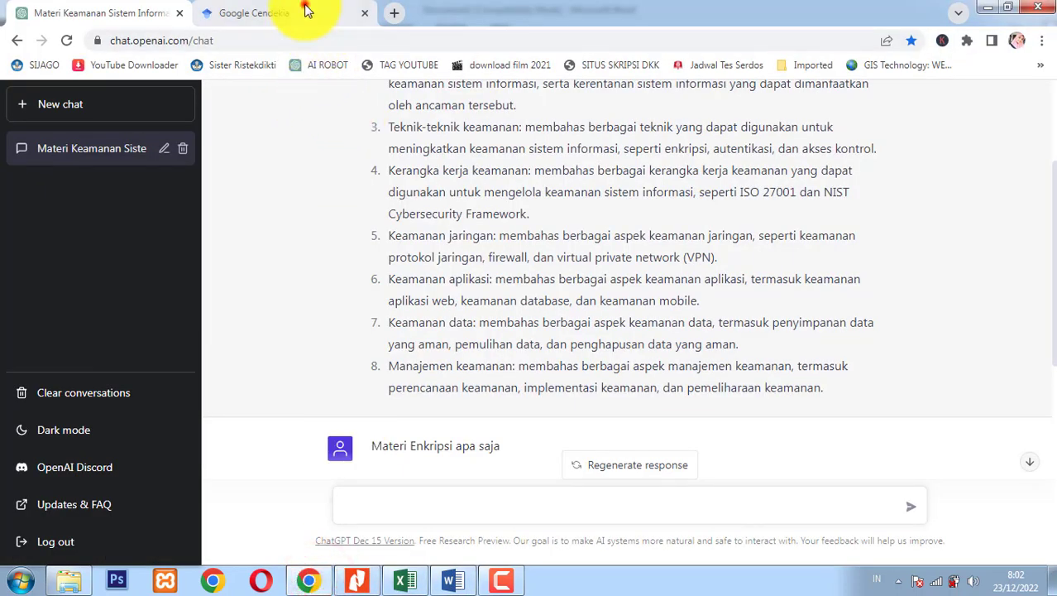
left_click_drag(115, 40, 280, 38)
left_click(288, 322)
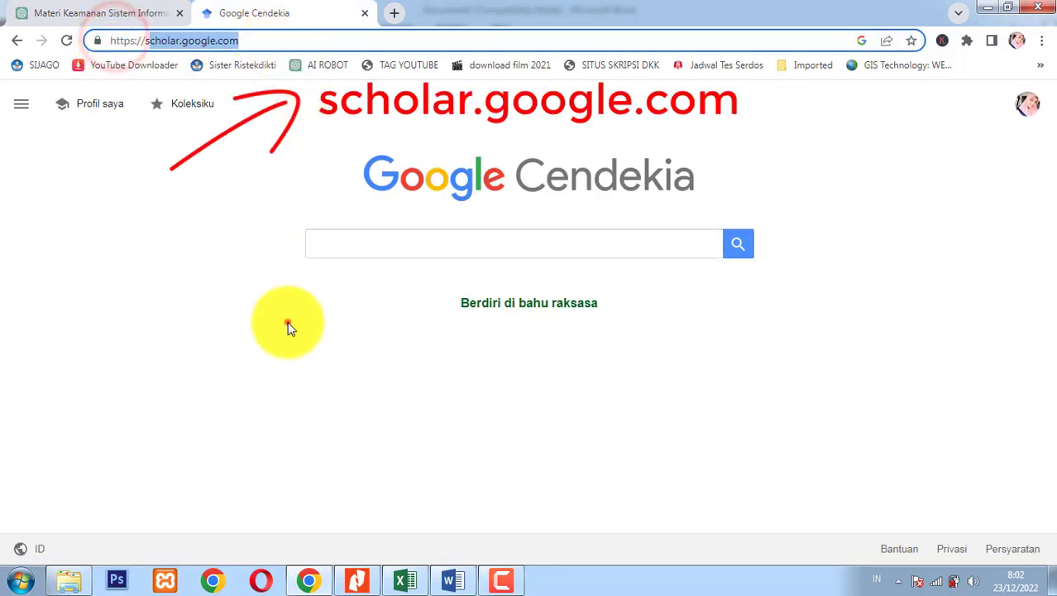
Search Google Scholar for "pengertian enkripsi", try to load the 2018 JUSTINDO article from jurnal.unmuhjember.ac.id, and return to the results.
left_click(354, 233)
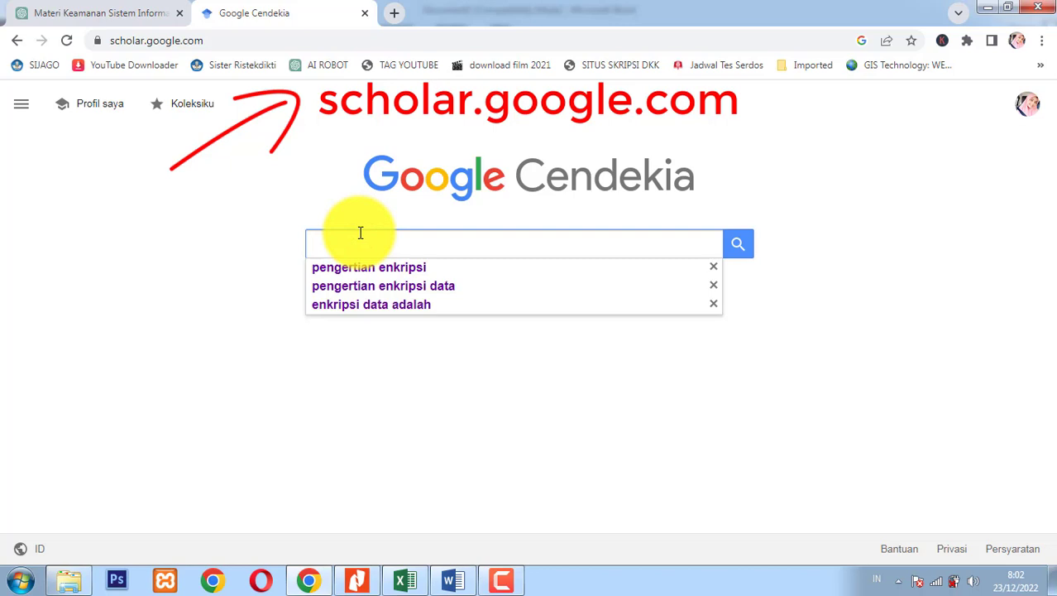
left_click(385, 277)
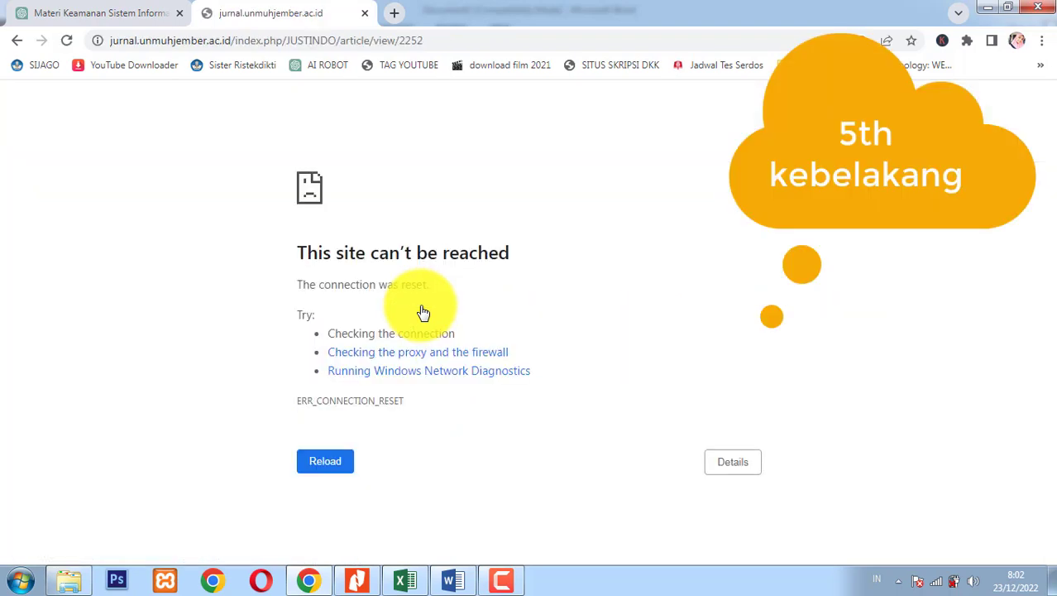
left_click(340, 465)
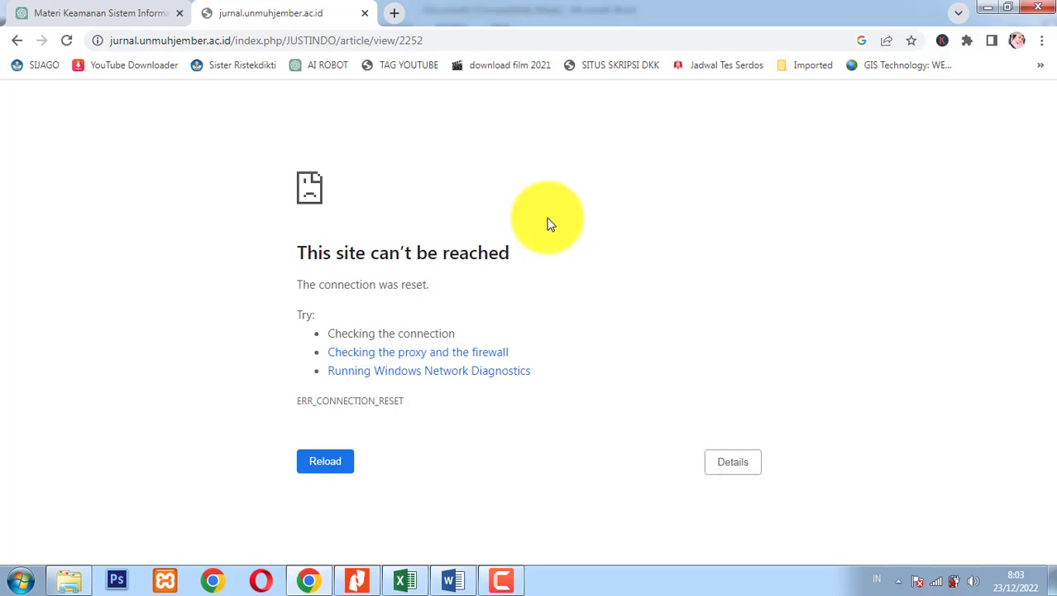
left_click(21, 44)
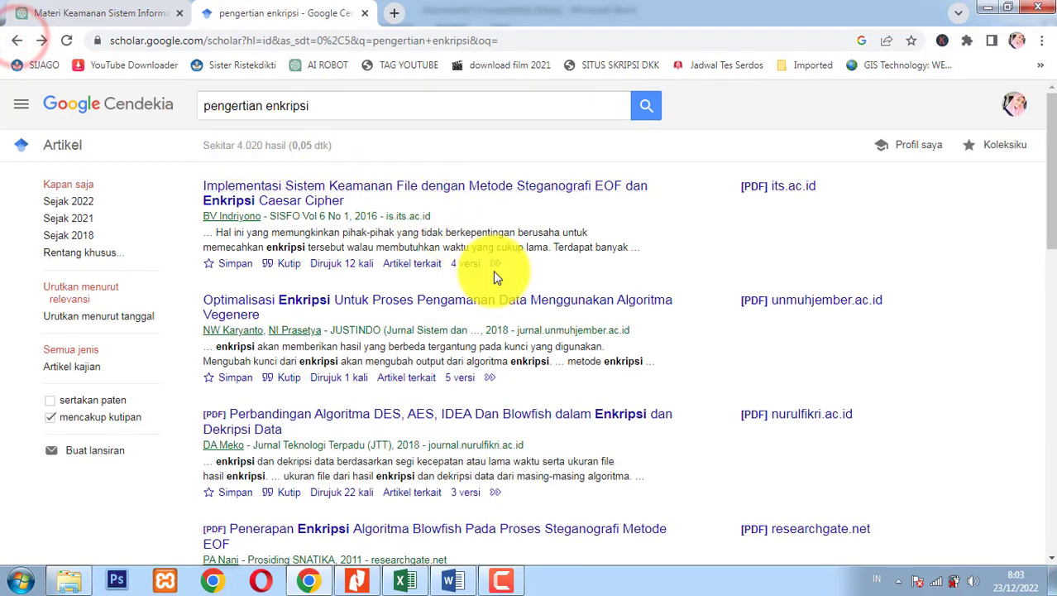
Start downloading the PDF about enkripsi dekripsi with caesar chiper and operasi xor as a numbered duplicate, and open its save location dialog.
scroll(496, 271, "down", 5)
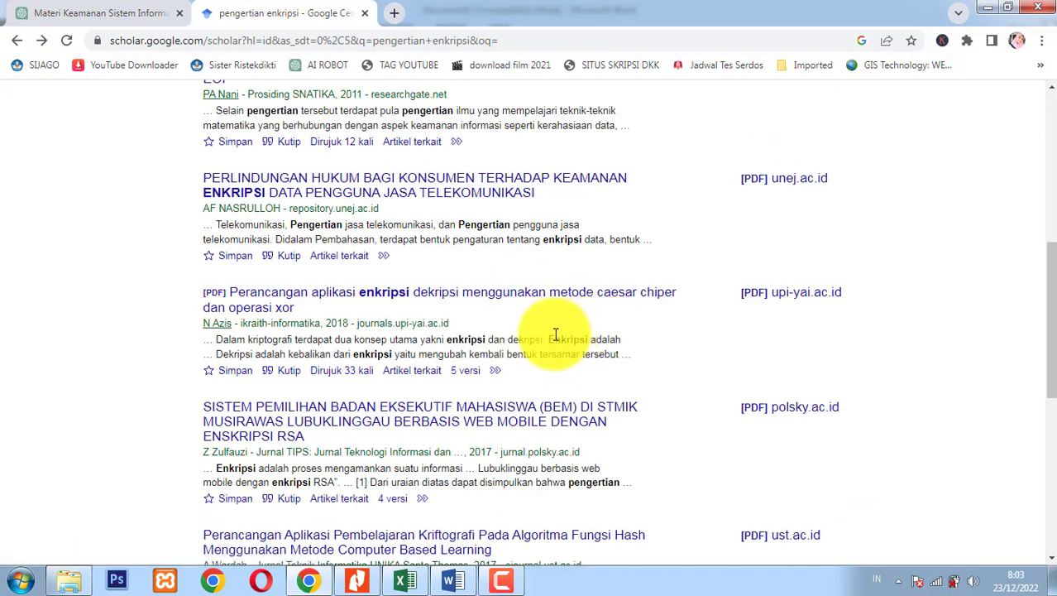
left_click_drag(548, 338, 629, 345)
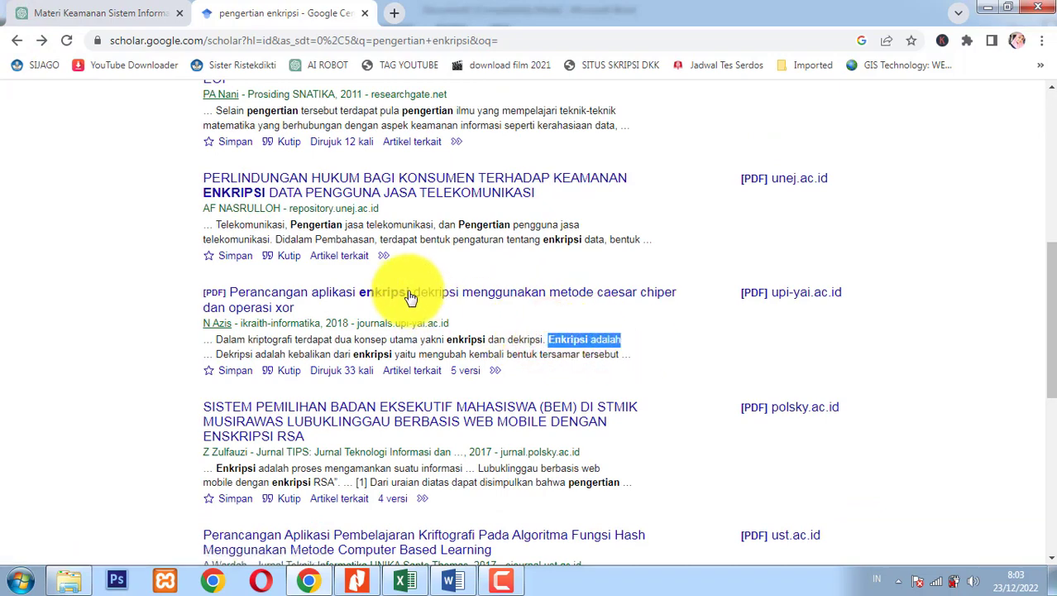
left_click(440, 298)
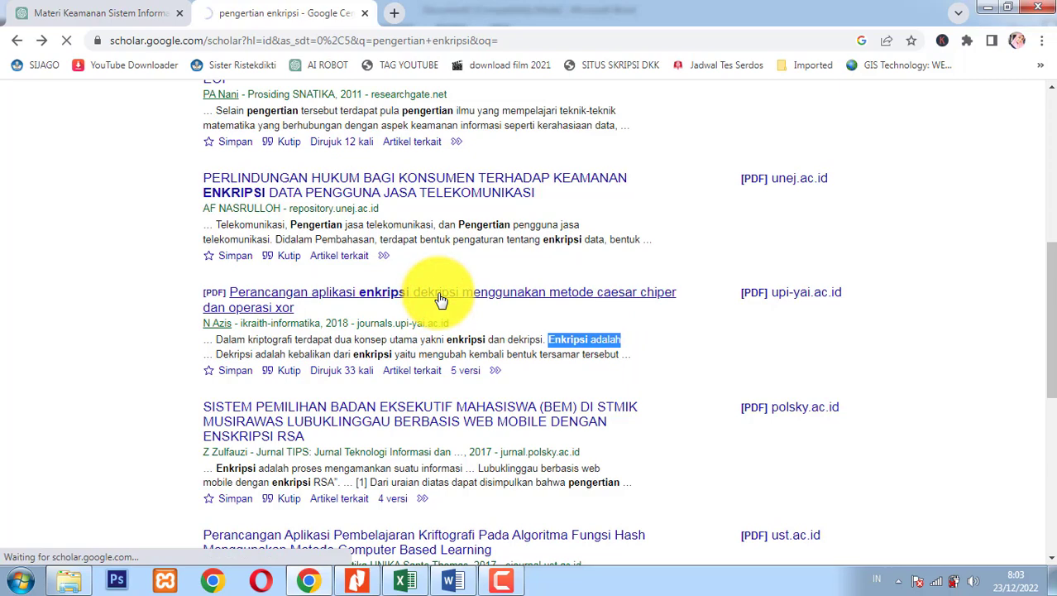
left_click(448, 13)
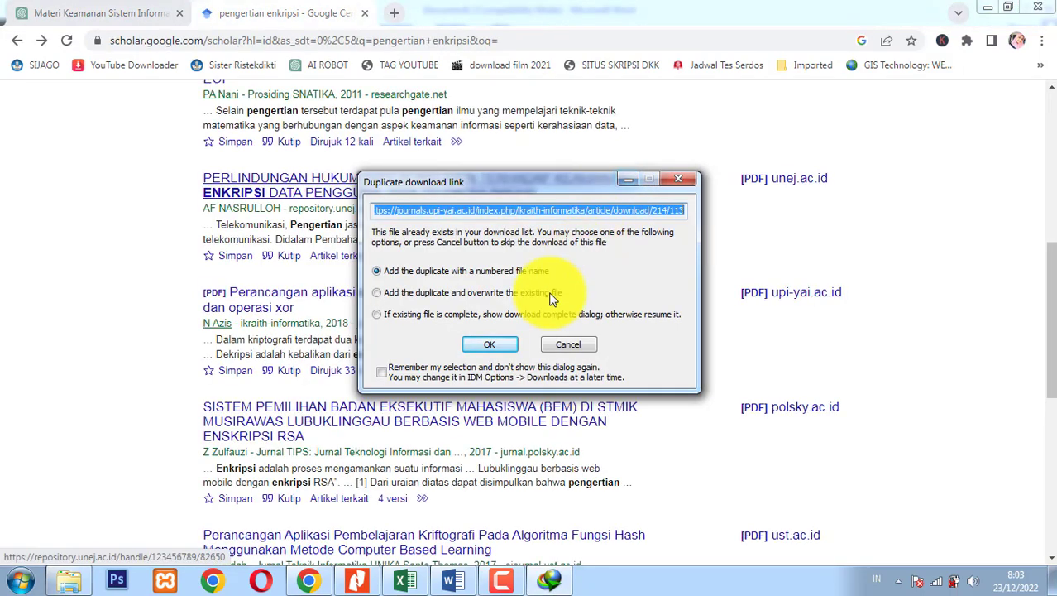
left_click(488, 346)
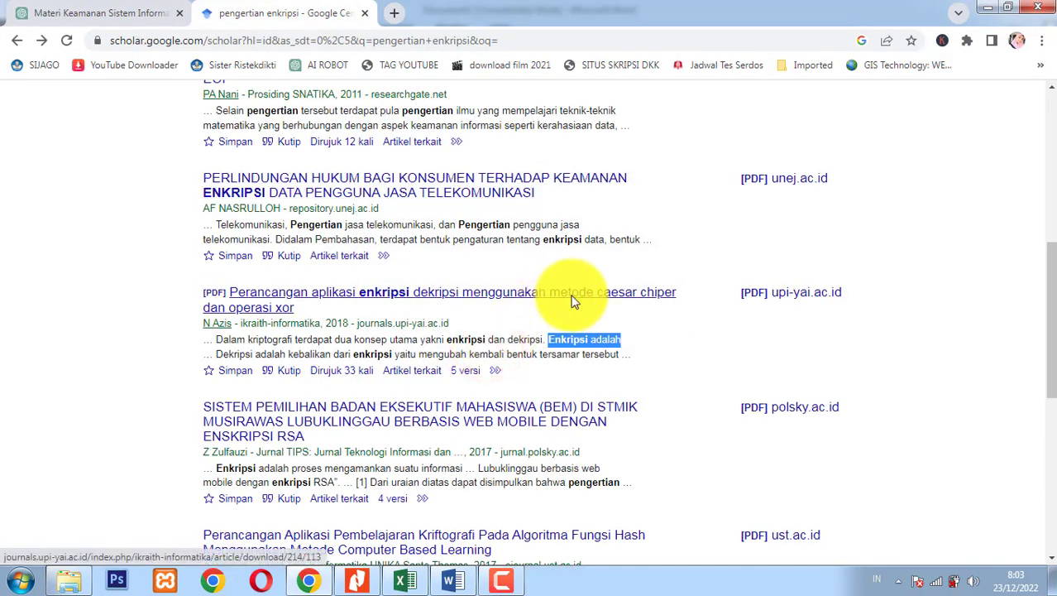
left_click(898, 581)
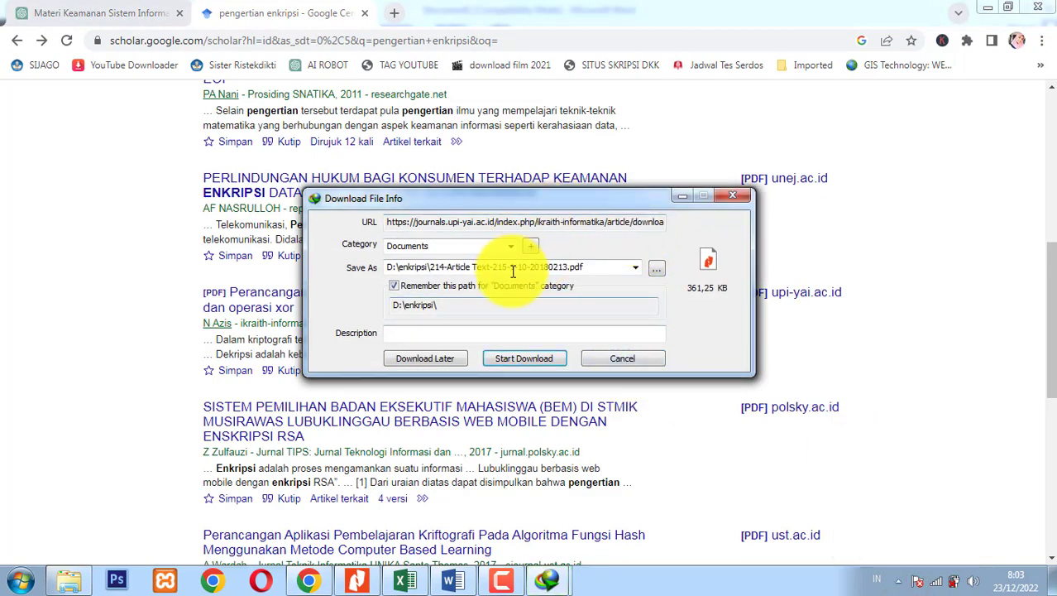
left_click(659, 267)
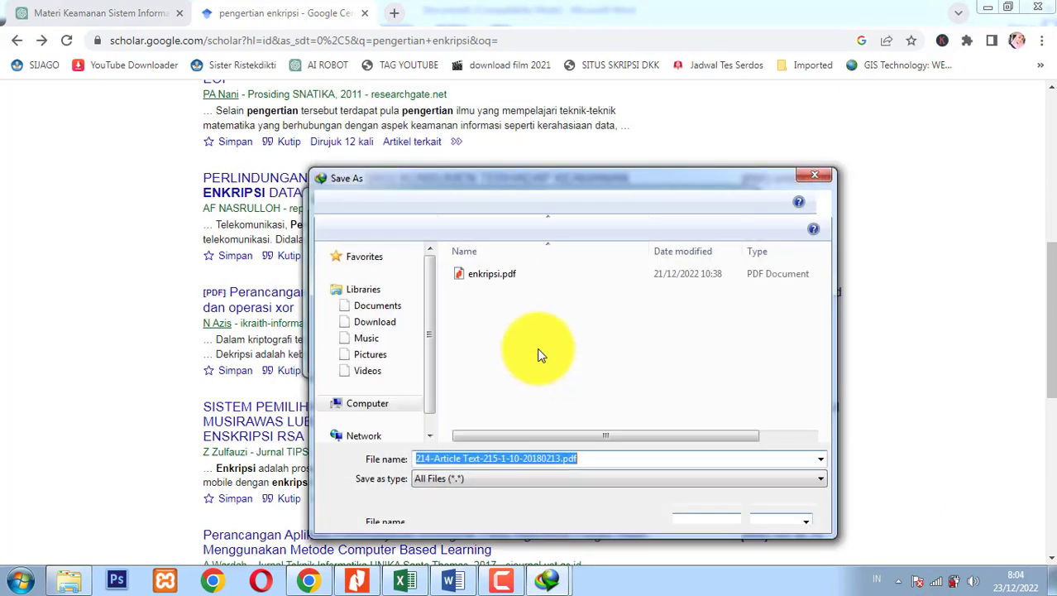
Switch to File Explorer to look over the BUKU AJAR and TUGAS BUKU AJAR folders, and return to the Word document.
left_click(78, 579)
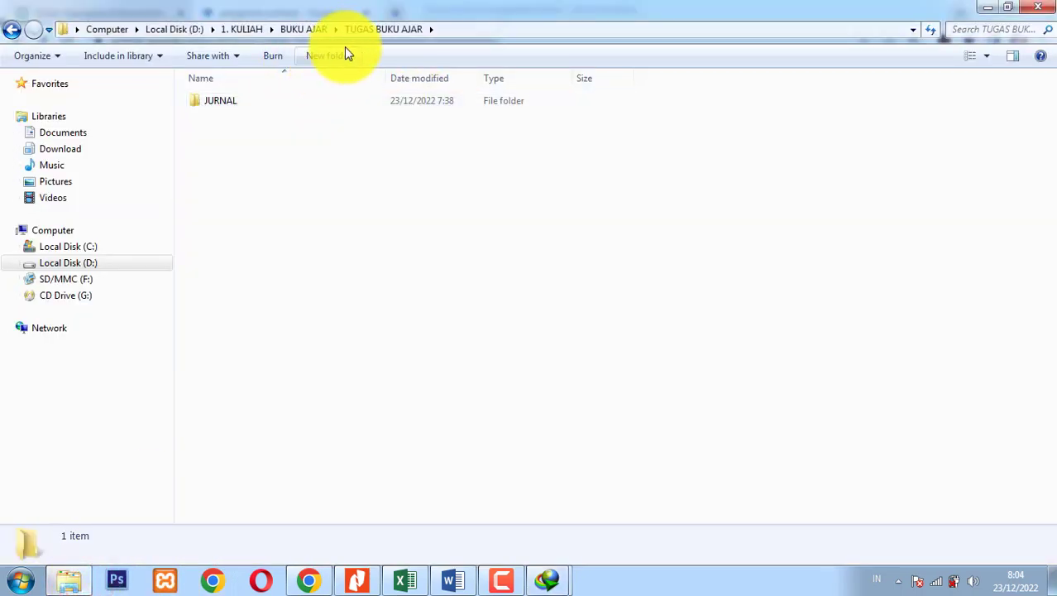
left_click(318, 30)
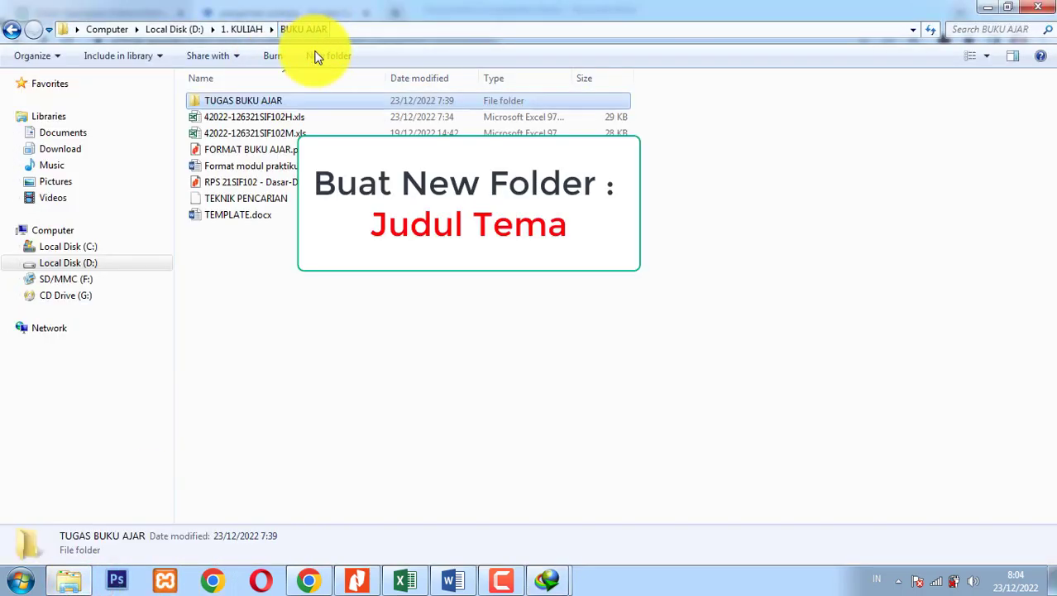
double_click(263, 100)
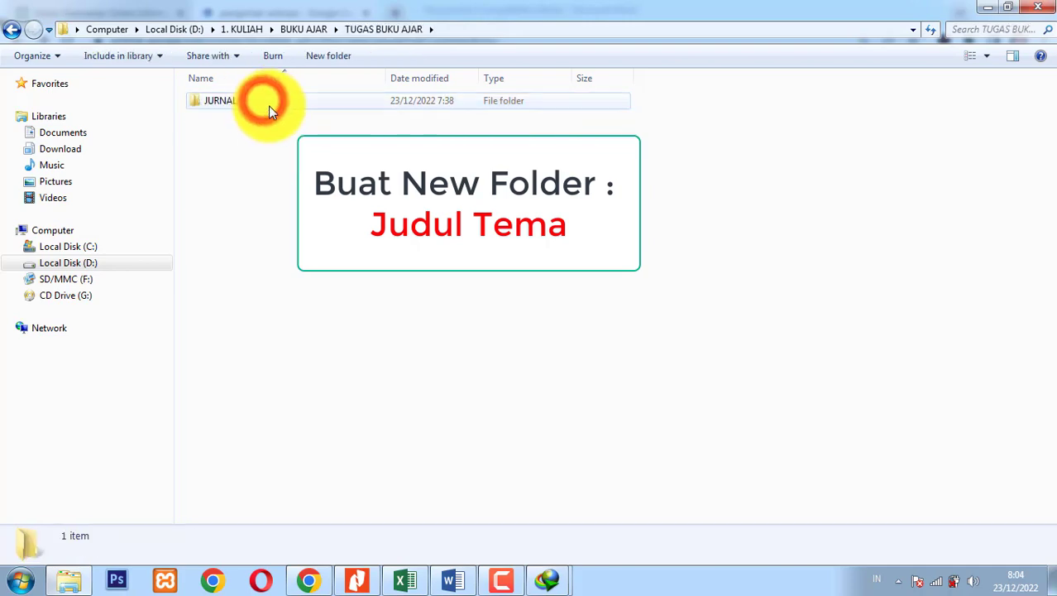
left_click(451, 579)
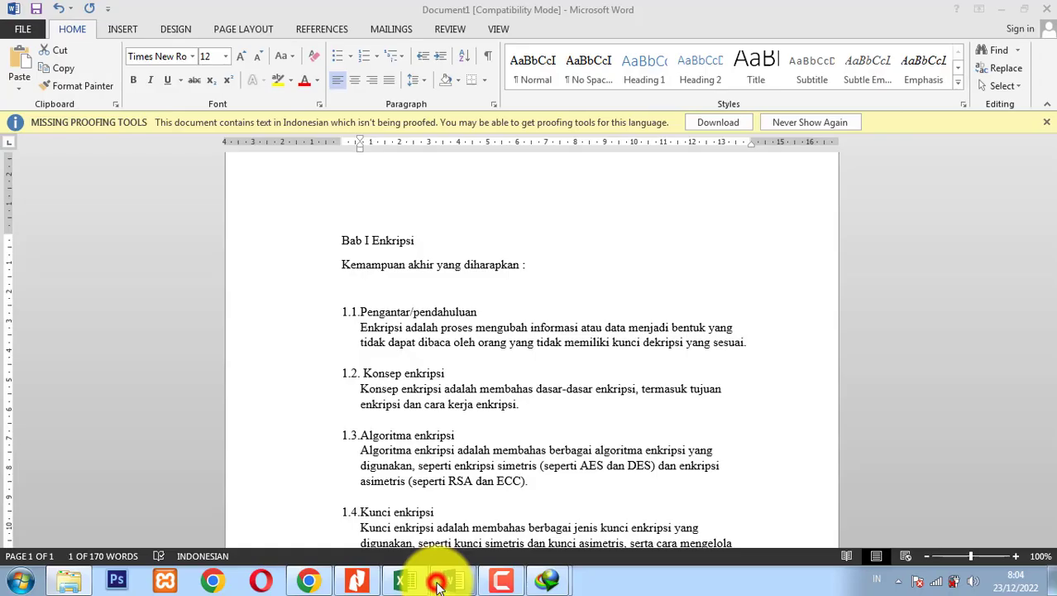
left_click(73, 578)
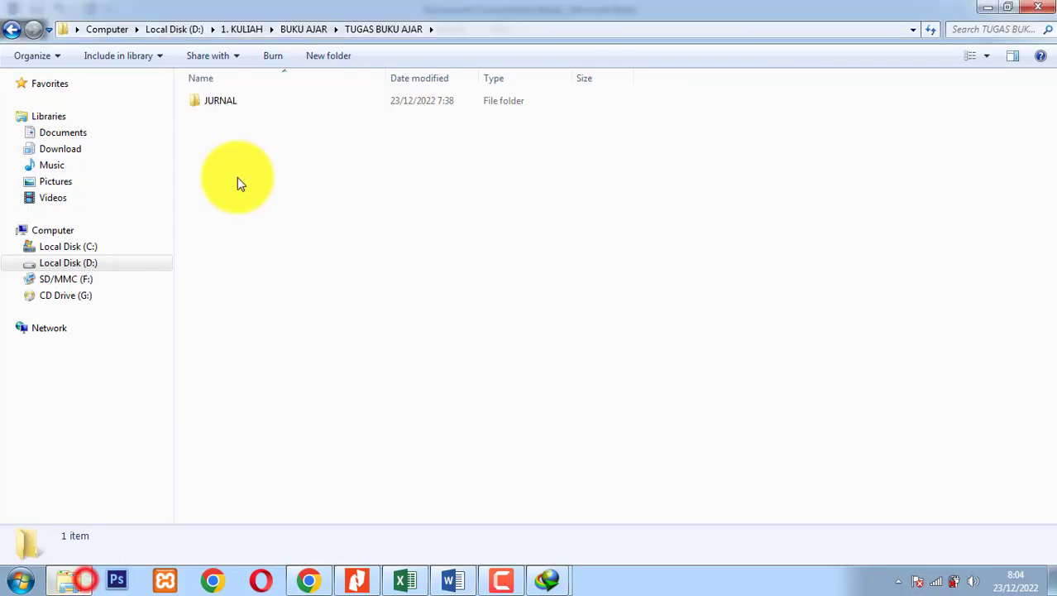
left_click(451, 579)
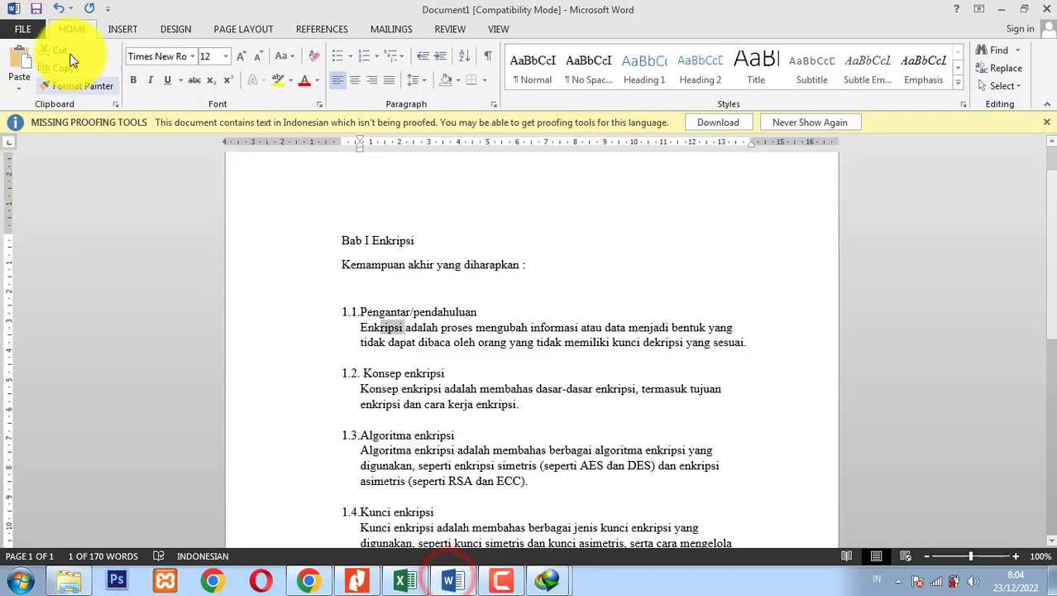
Open Save As for the chapter document and set its location to D:\1. KULIAH\BUKU AJAR\TUGAS BUKU AJAR, copying the path from File Explorer.
left_click(23, 31)
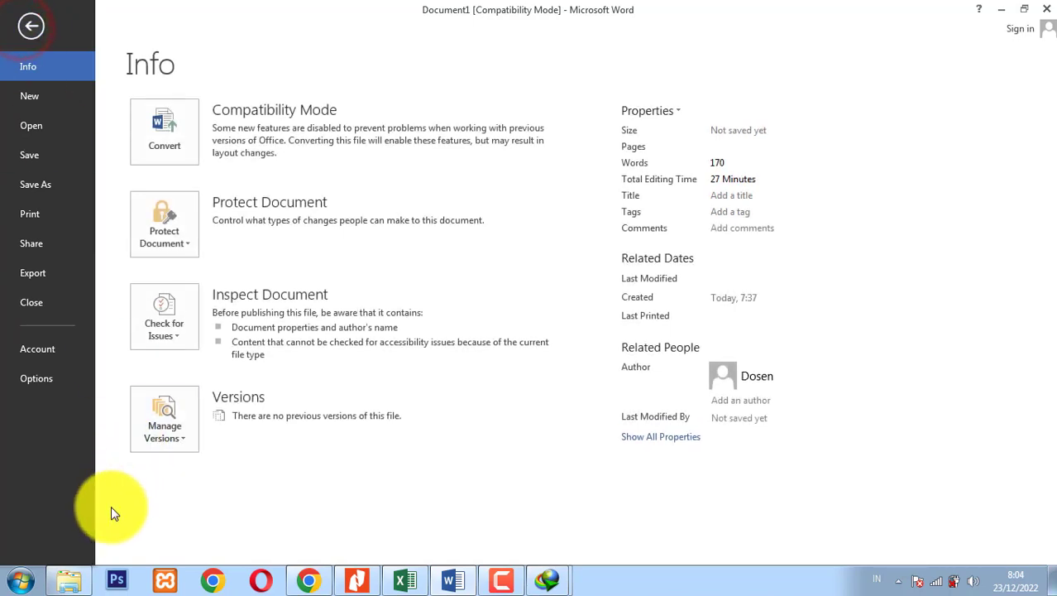
left_click(55, 185)
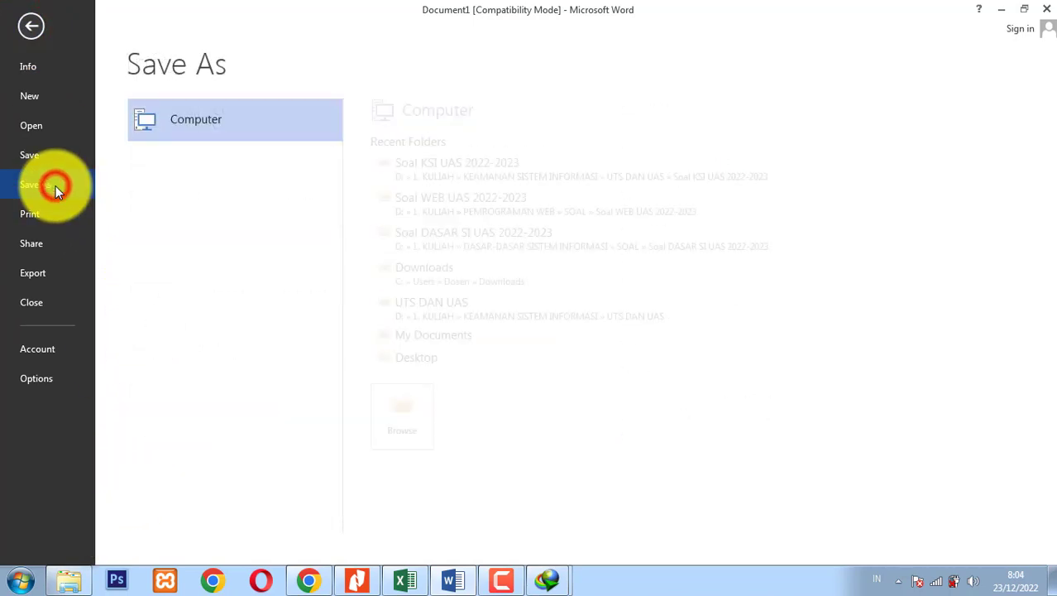
left_click(403, 430)
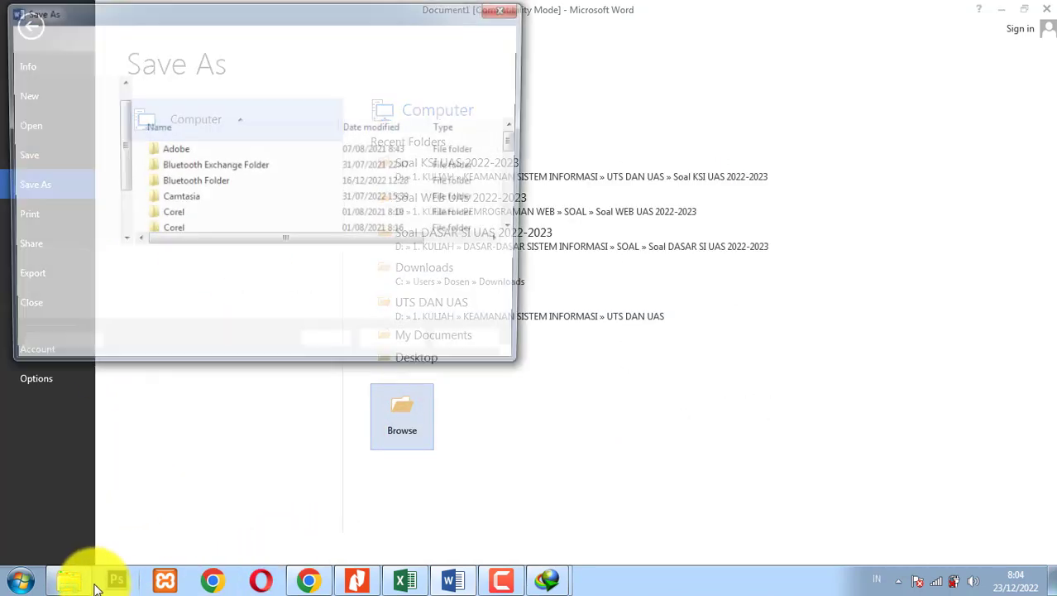
left_click(83, 581)
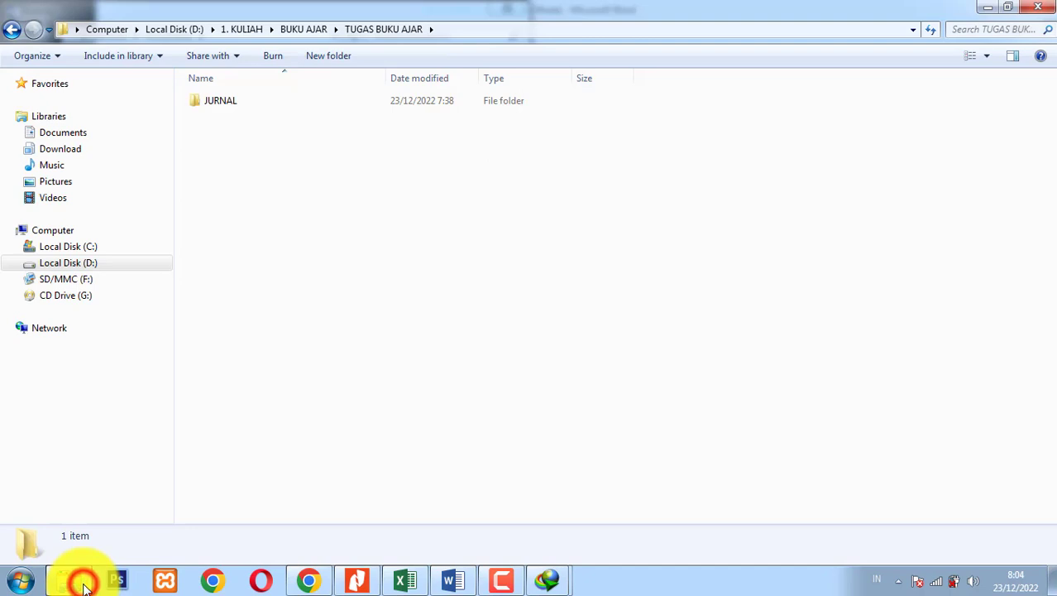
left_click(482, 31)
key("ctrl+c")
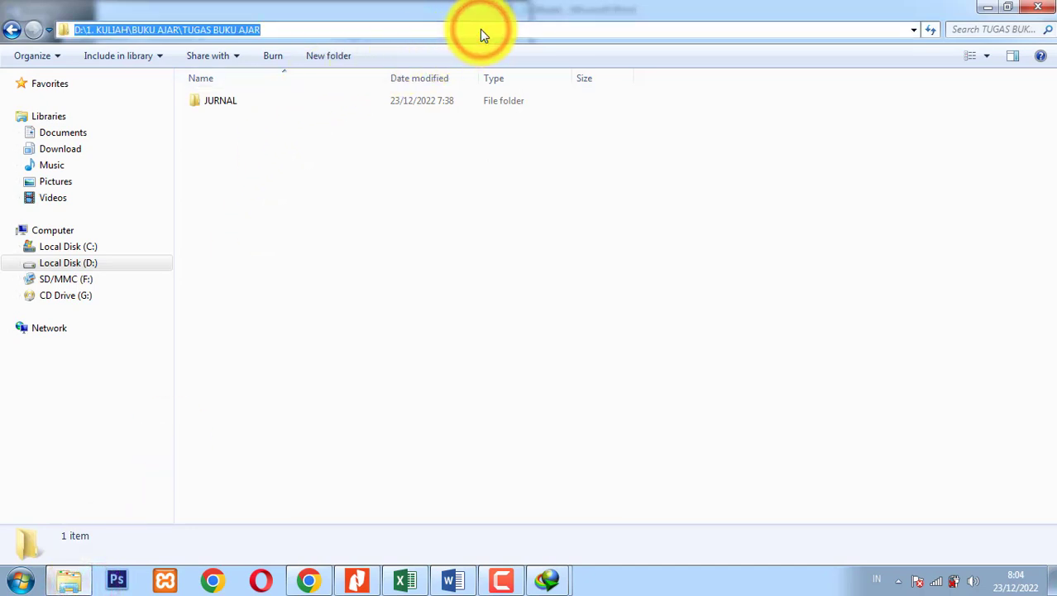
left_click(453, 579)
left_click(281, 38)
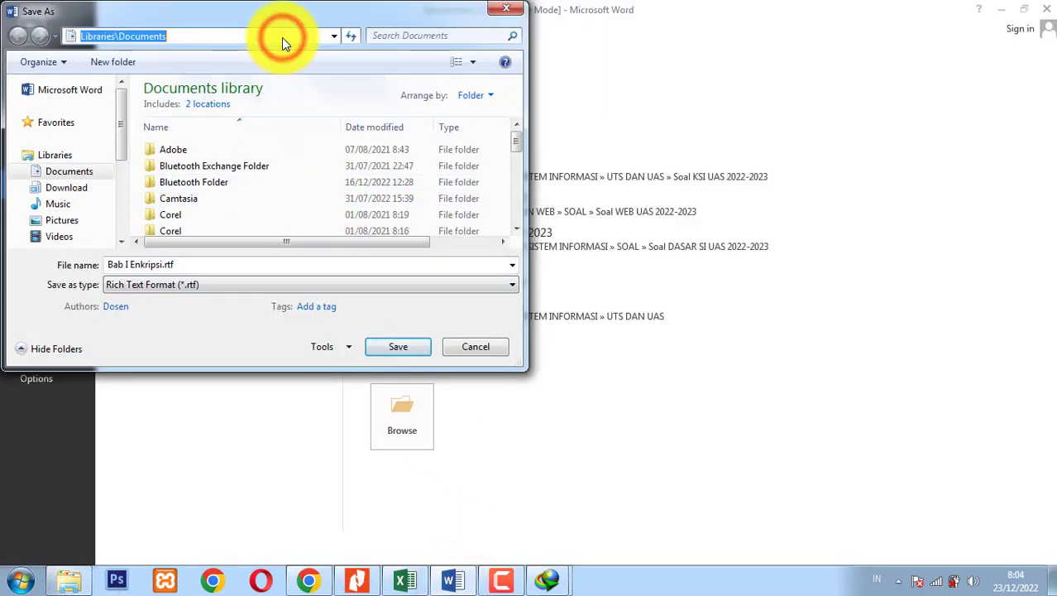
key("ctrl+v")
key("ctrl+a")
key("Return")
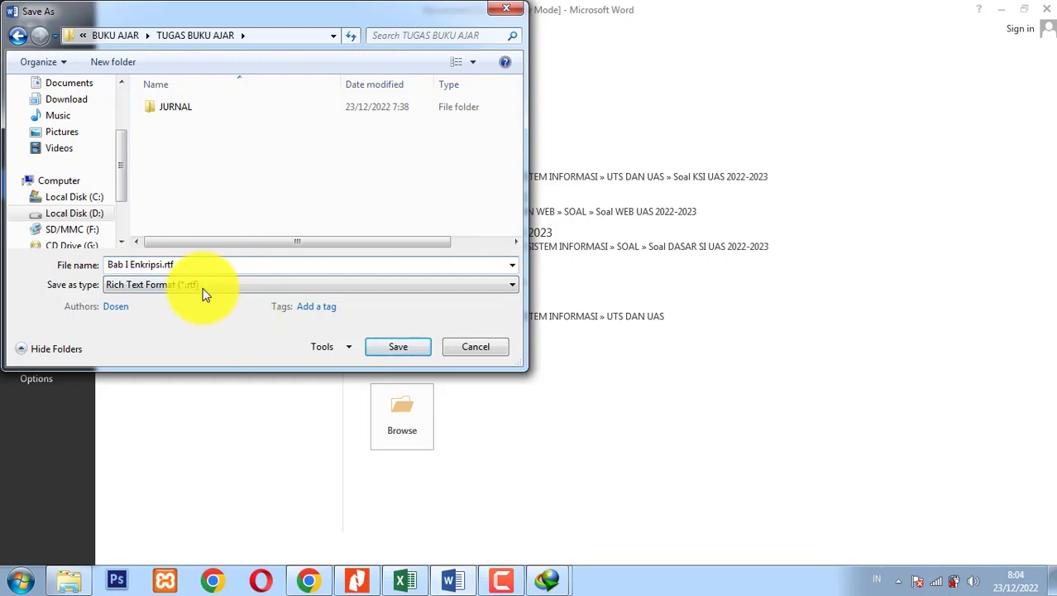
Save the document as Bab I Enkripsi.rtf in Rich Text Format.
left_click(135, 282)
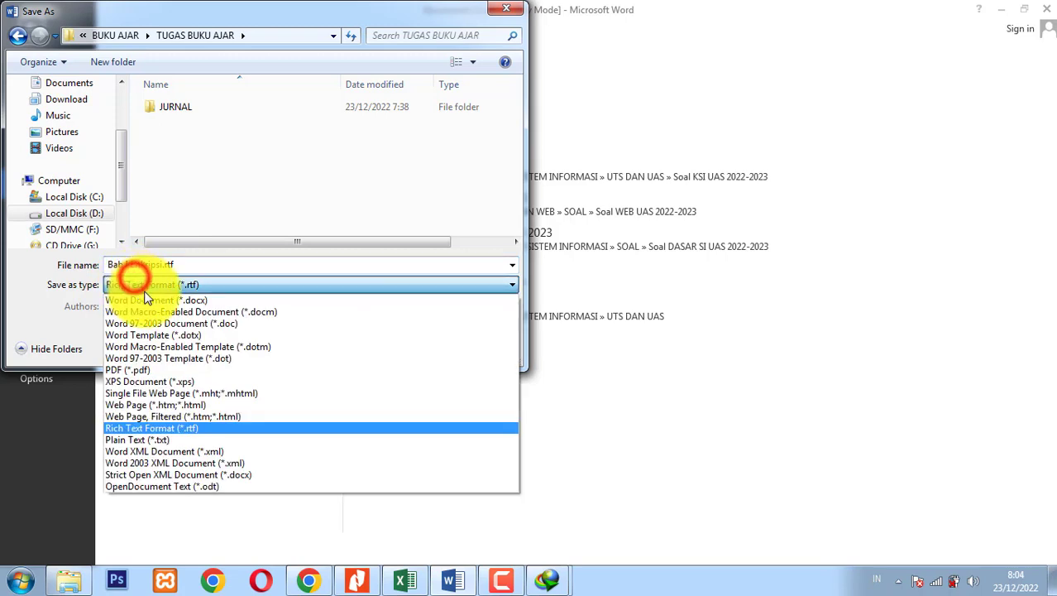
left_click(168, 428)
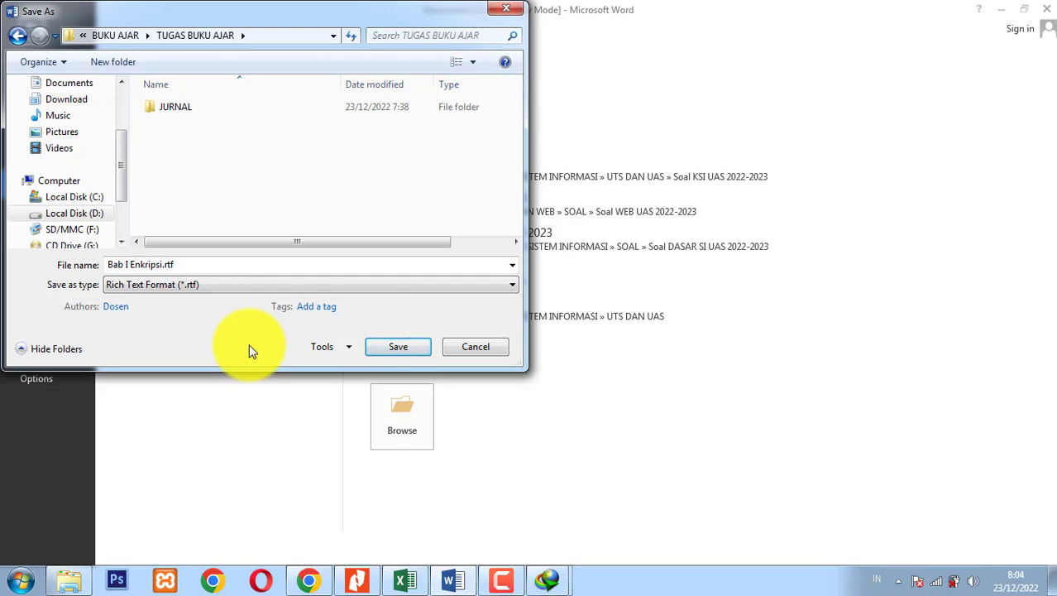
left_click(373, 350)
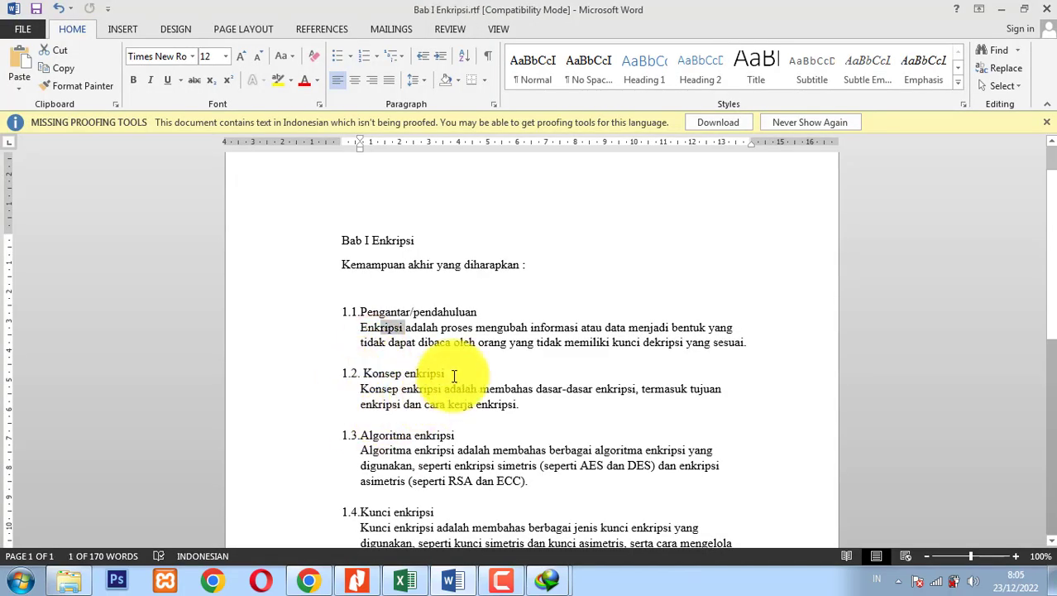
left_click(502, 286)
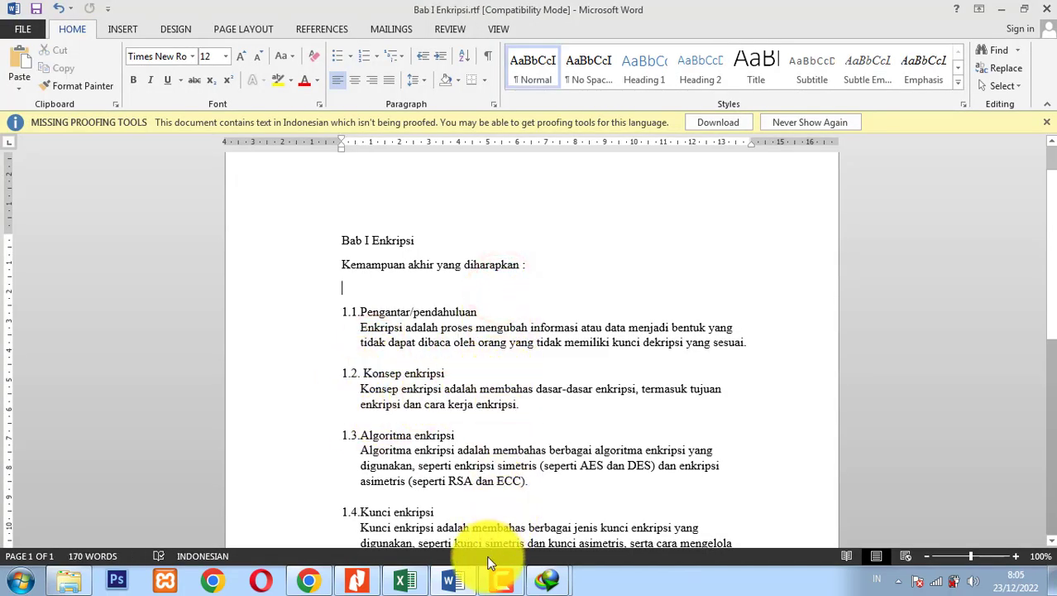
Switch to File Explorer, check the saved Bab I Enkripsi.rtf, and copy the path of the JURNAL subfolder.
left_click(451, 584)
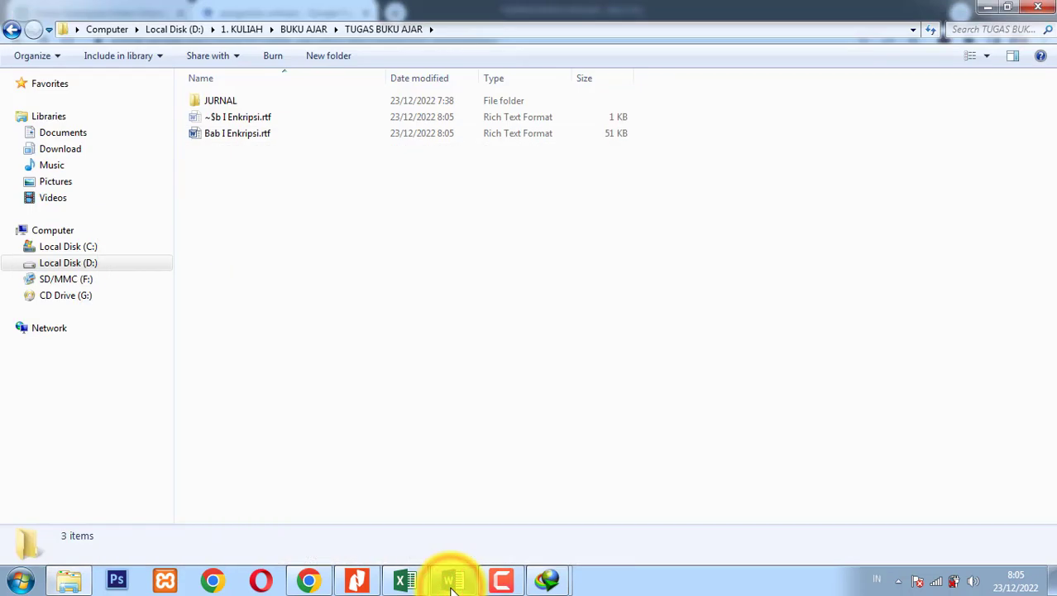
left_click(272, 136)
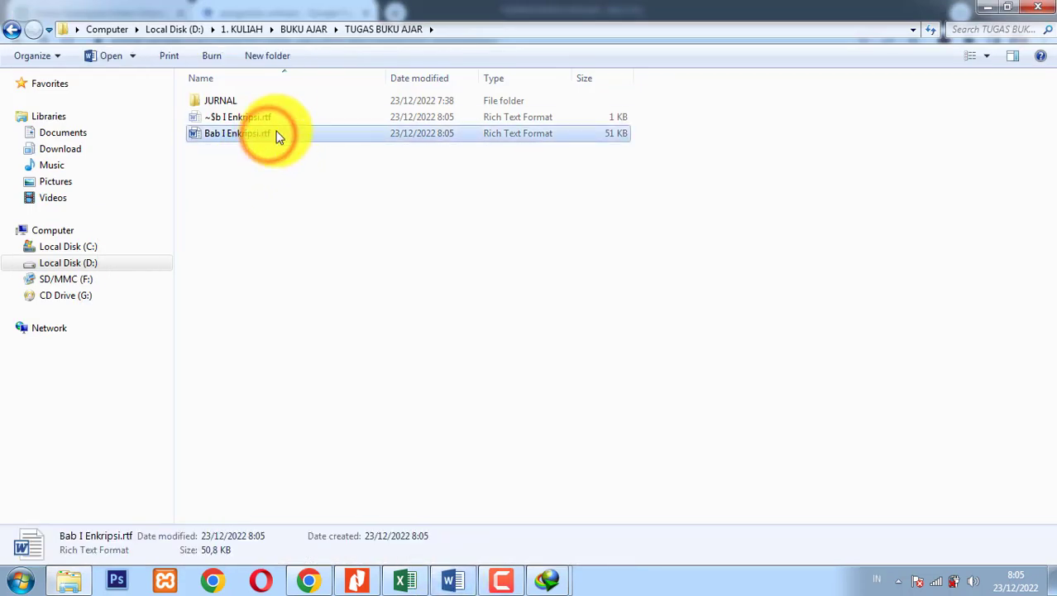
double_click(280, 100)
left_click(503, 33)
key("ctrl+c")
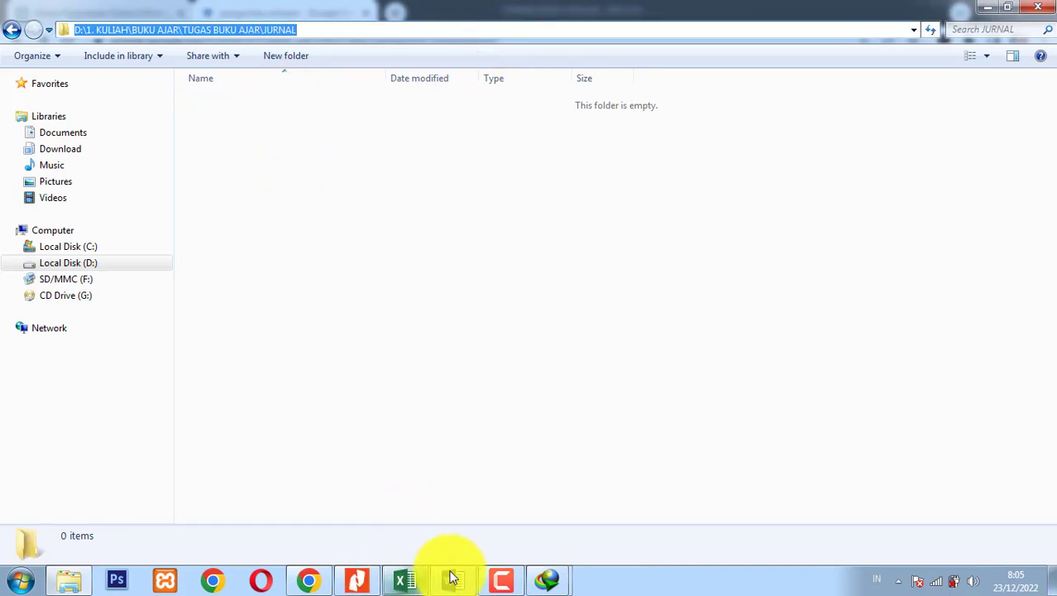
Switch to the pending download of the journal PDF and set its save location to D:\1. KULIAH\BUKU AJAR\TUGAS BUKU AJAR\JURNAL.
left_click(549, 577)
left_click(579, 471)
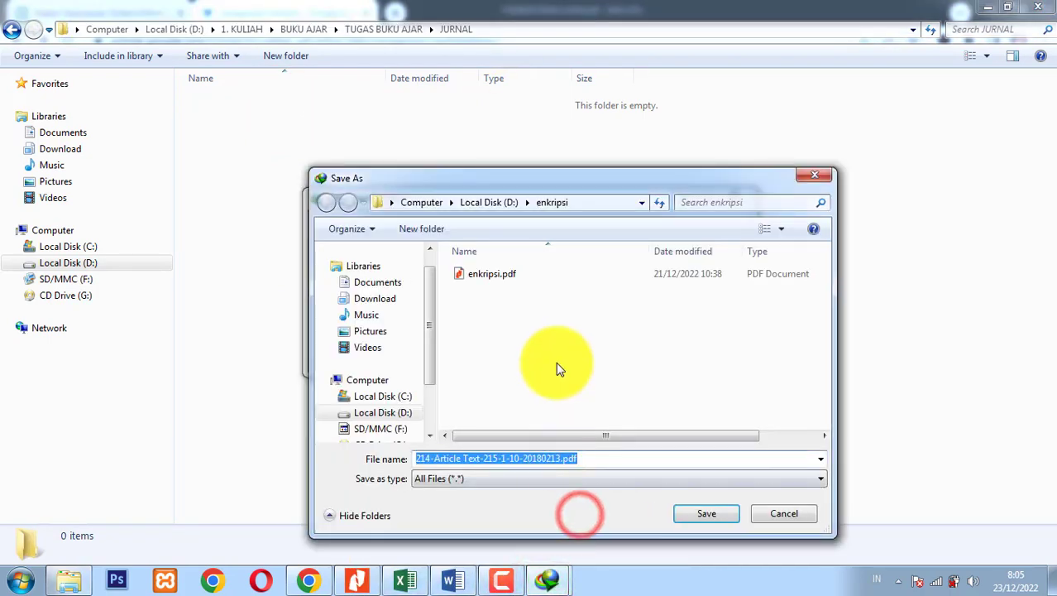
left_click(602, 201)
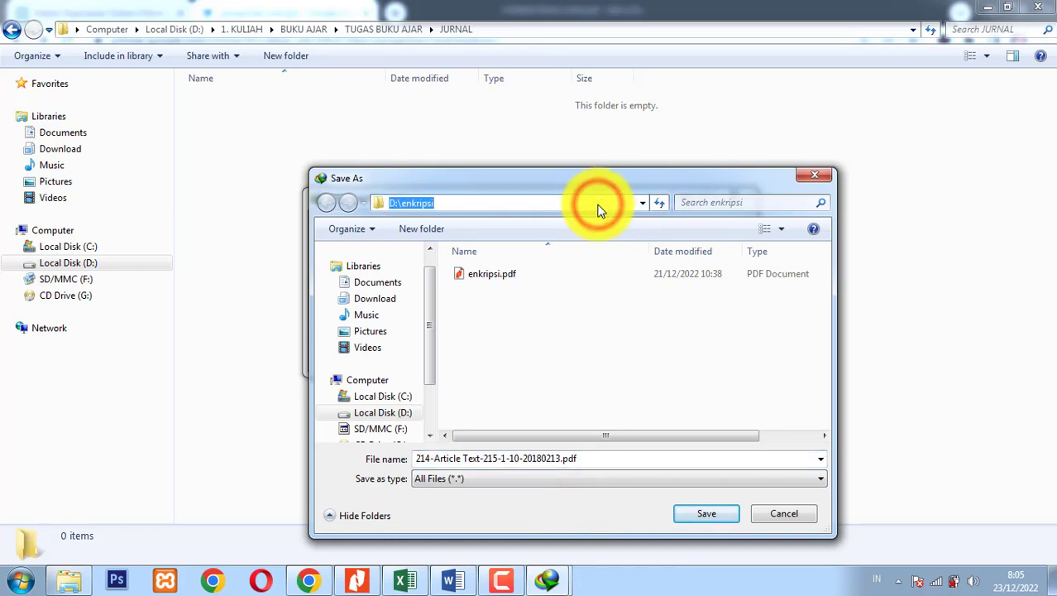
key("ctrl+v")
key("ctrl+a")
key("Return")
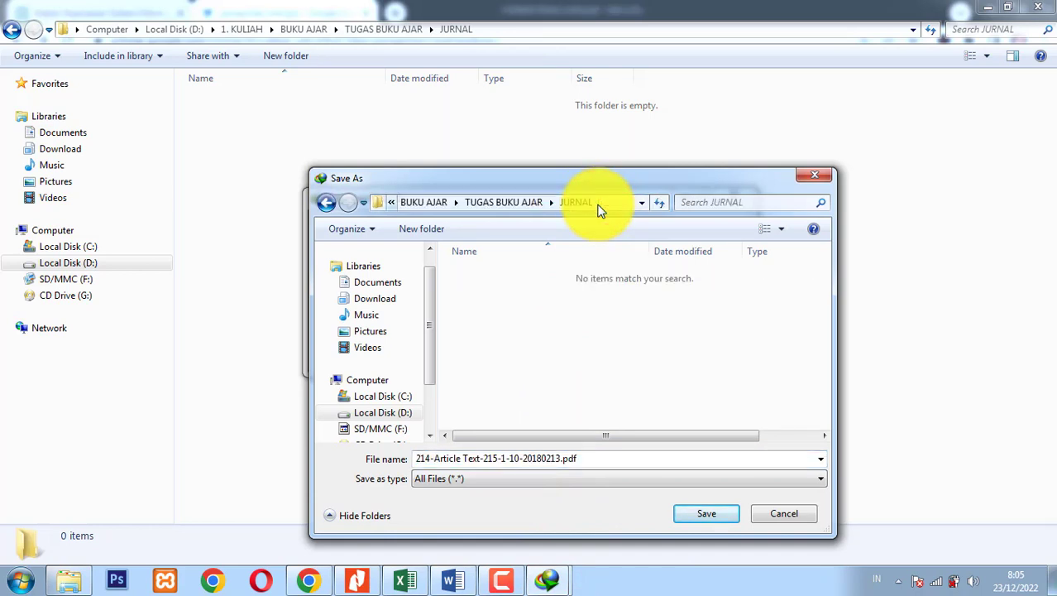
Name the journal PDF enkripsi and start its download.
left_click(582, 460)
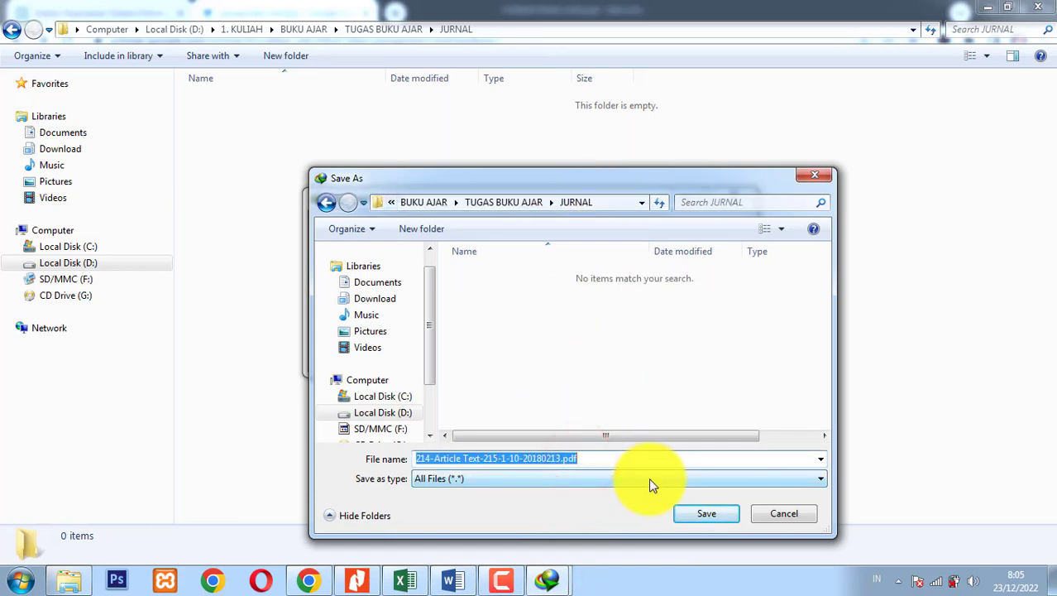
type("enkripsi")
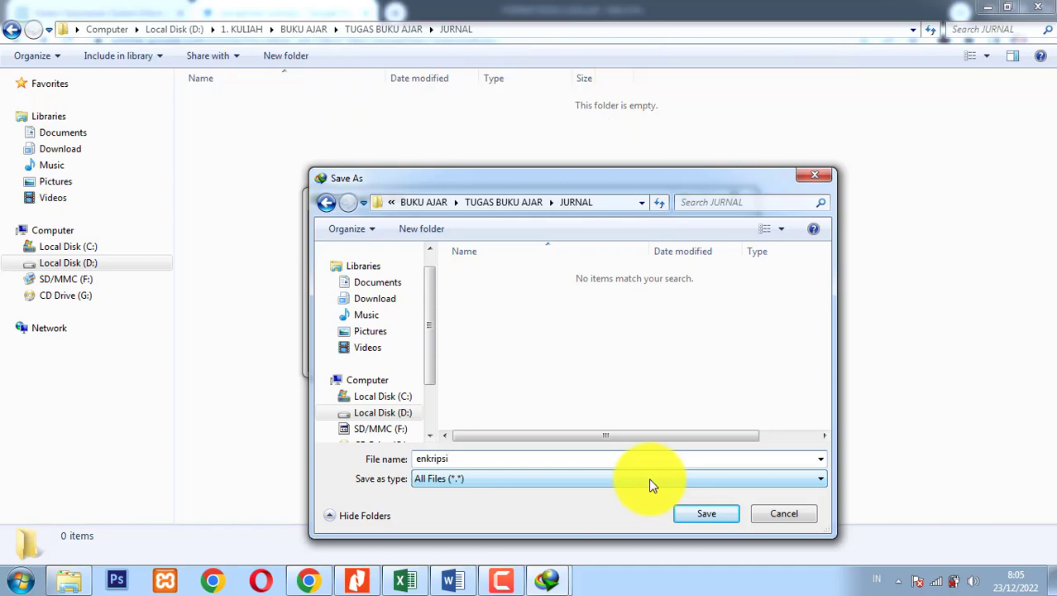
left_click(699, 516)
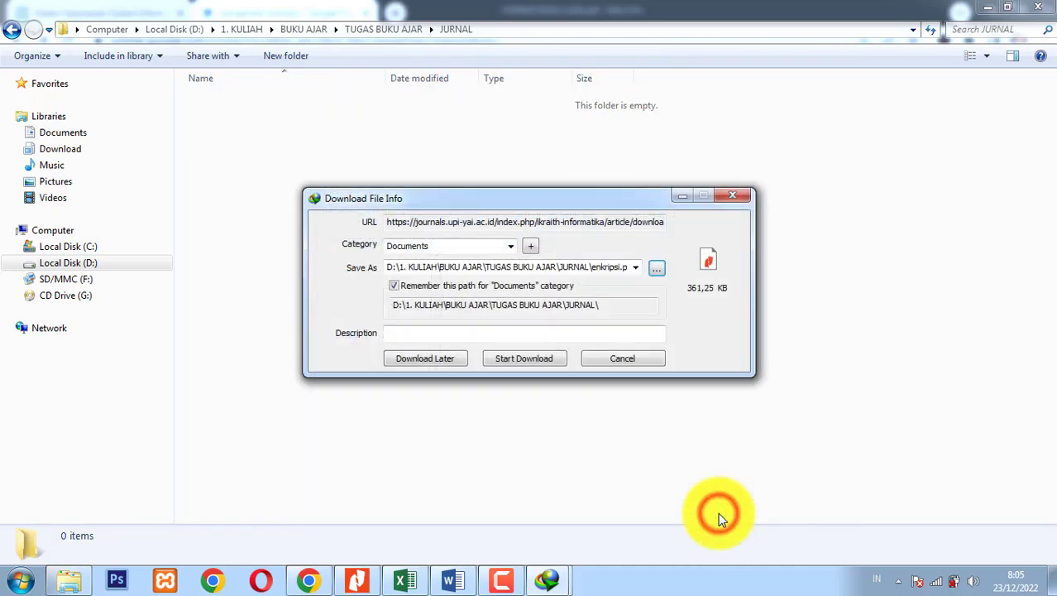
left_click(529, 359)
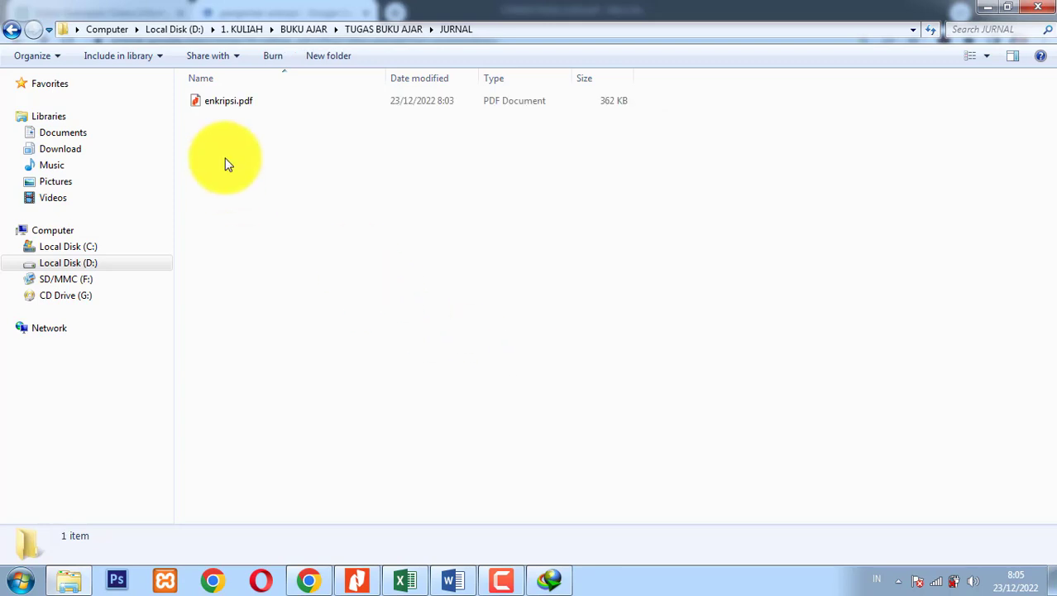
Open enkripsi.pdf from the JURNAL folder, skim its pages and search the text for "enkripsi".
left_click(240, 102)
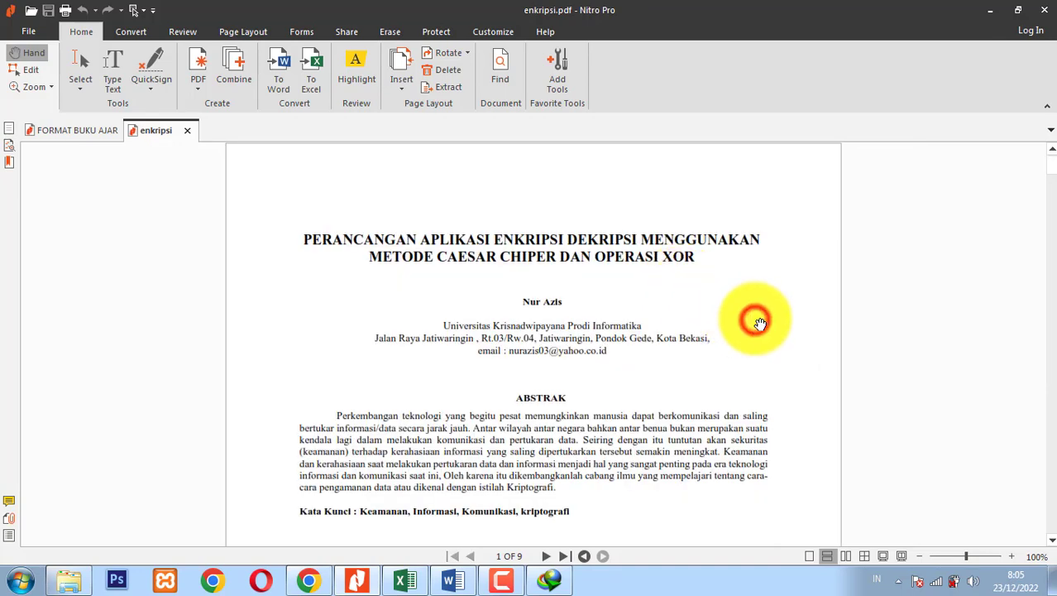
scroll(760, 323, "down", 7)
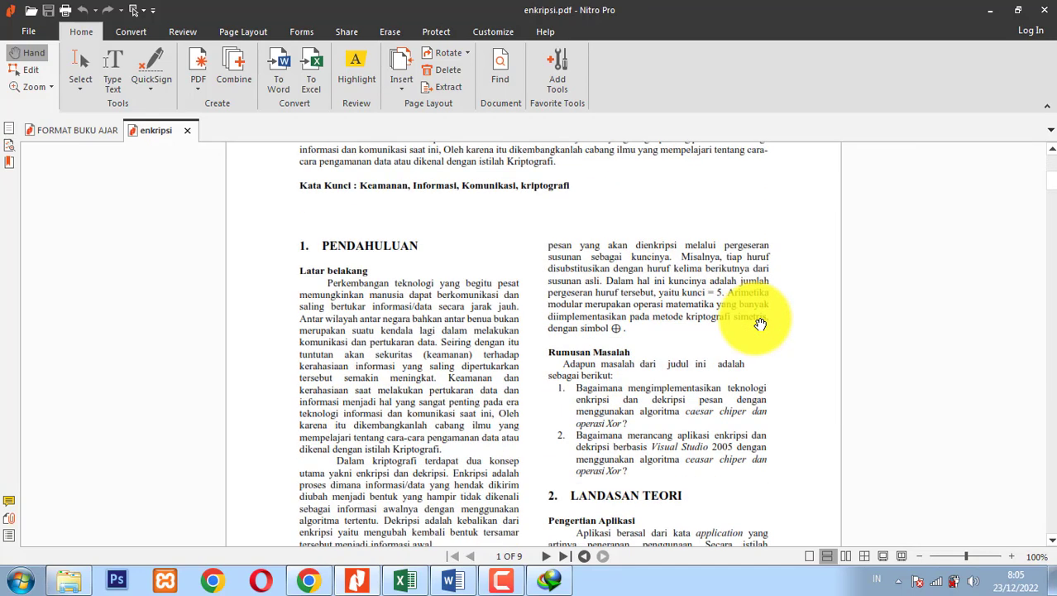
scroll(759, 323, "down", 15)
key("ctrl+f")
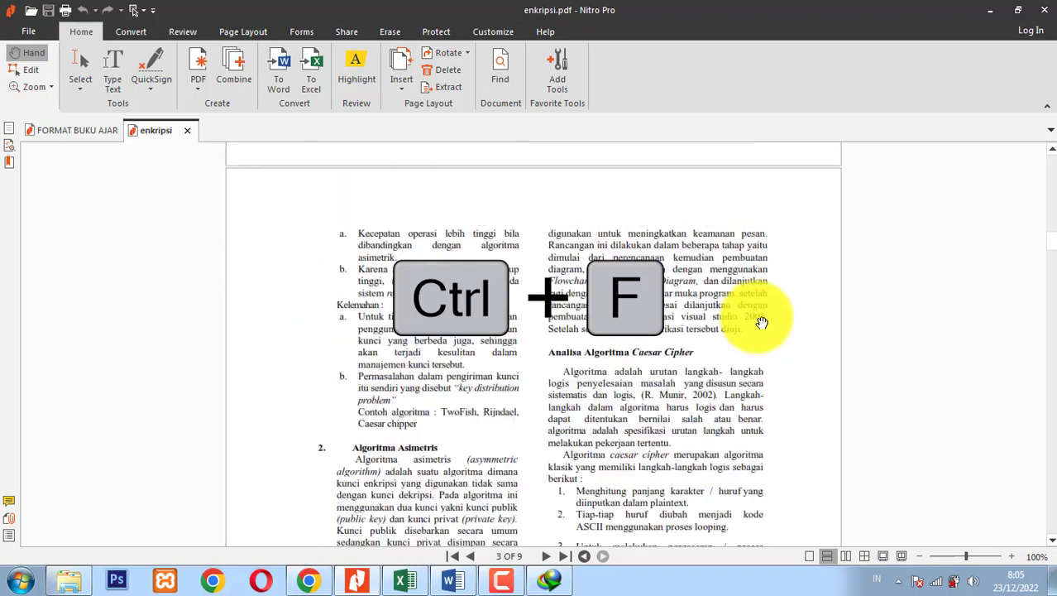
scroll(761, 322, "up", 7)
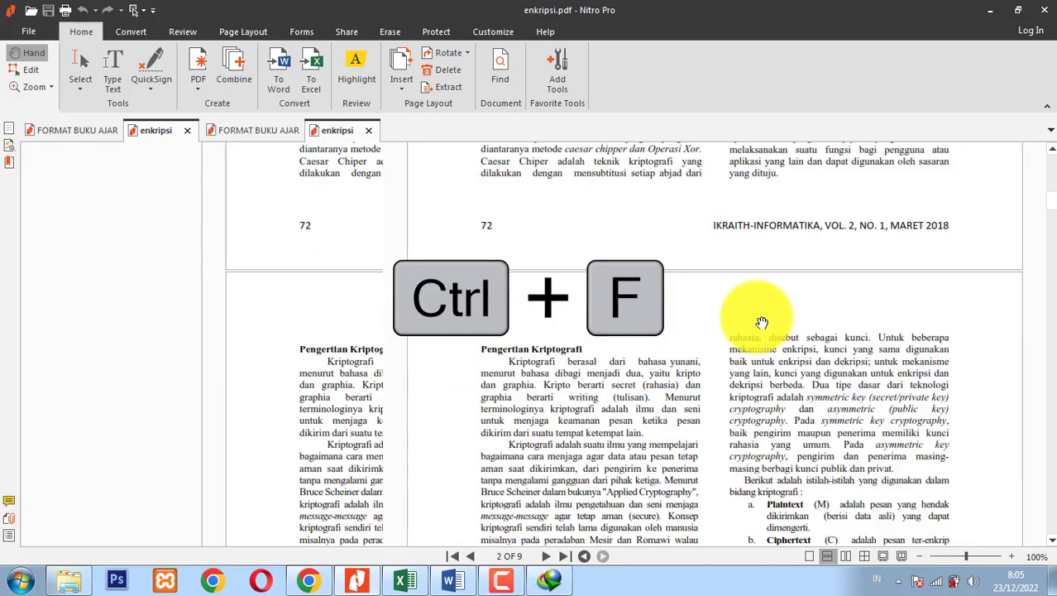
type("enkripsi")
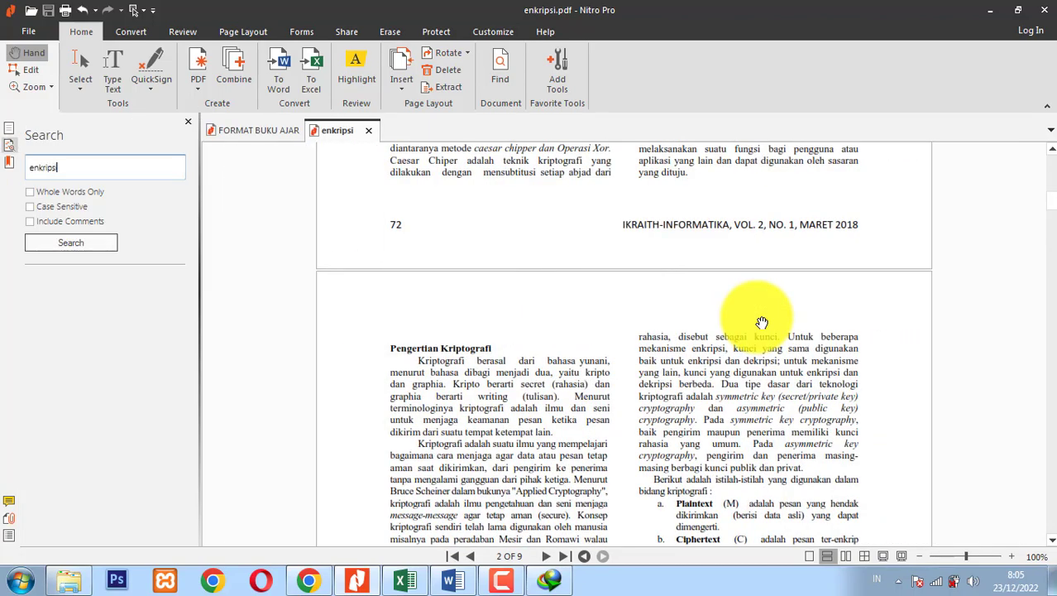
key("Return")
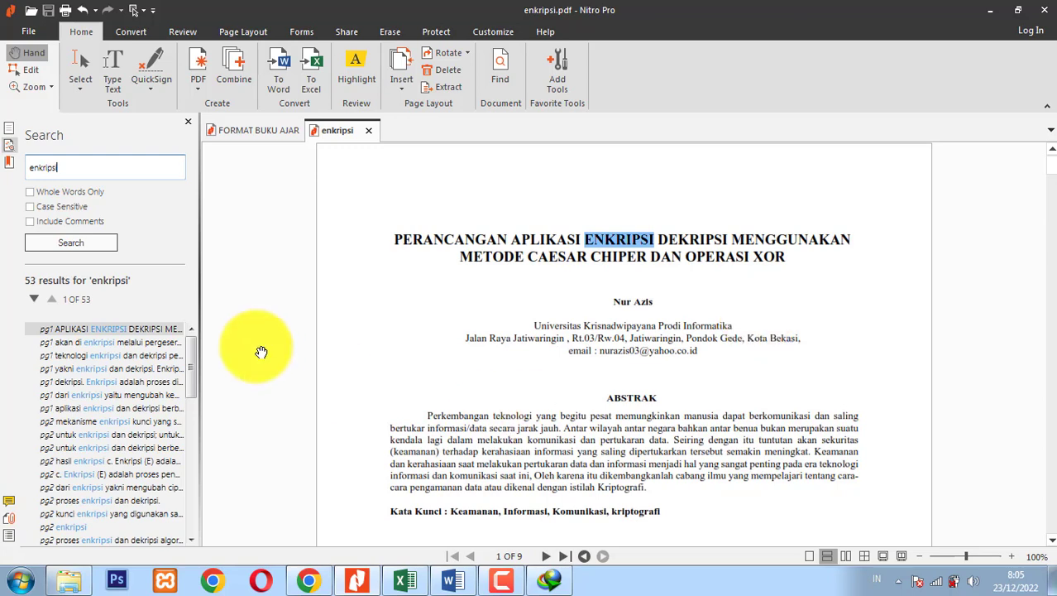
Go through the page 1 search hits to the sentence starting "Enkripsi adalah proses dimana informasi/data" and copy that full sentence.
left_click(101, 343)
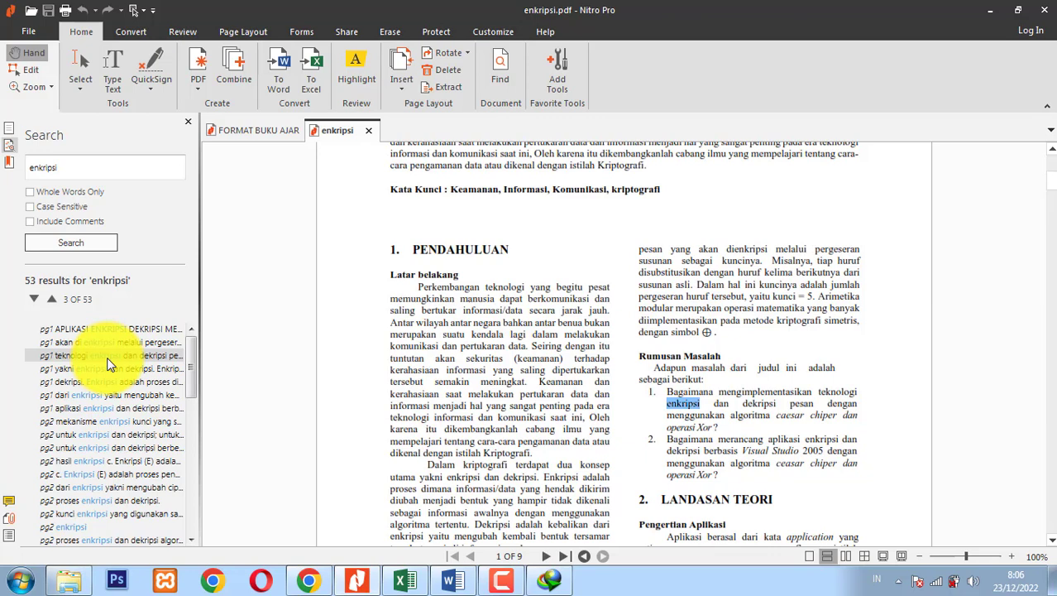
left_click(111, 369)
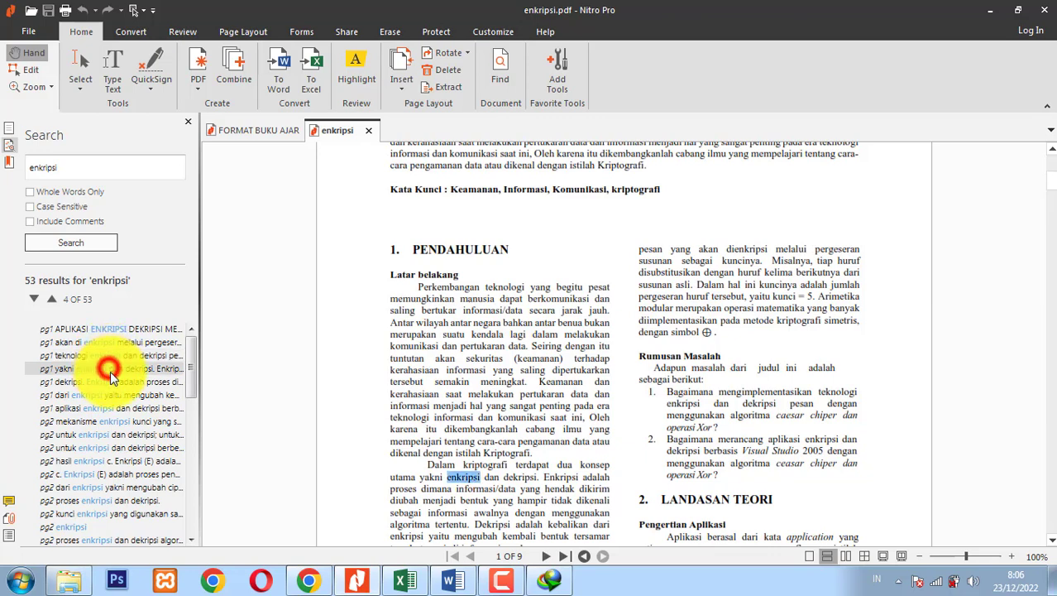
left_click(124, 382)
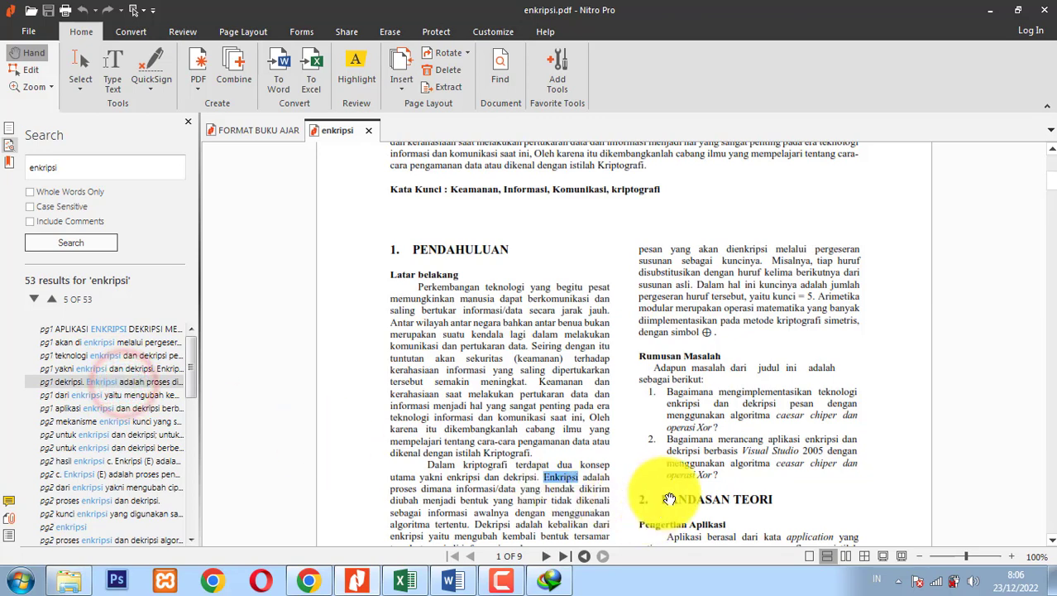
scroll(618, 432, "down", 3)
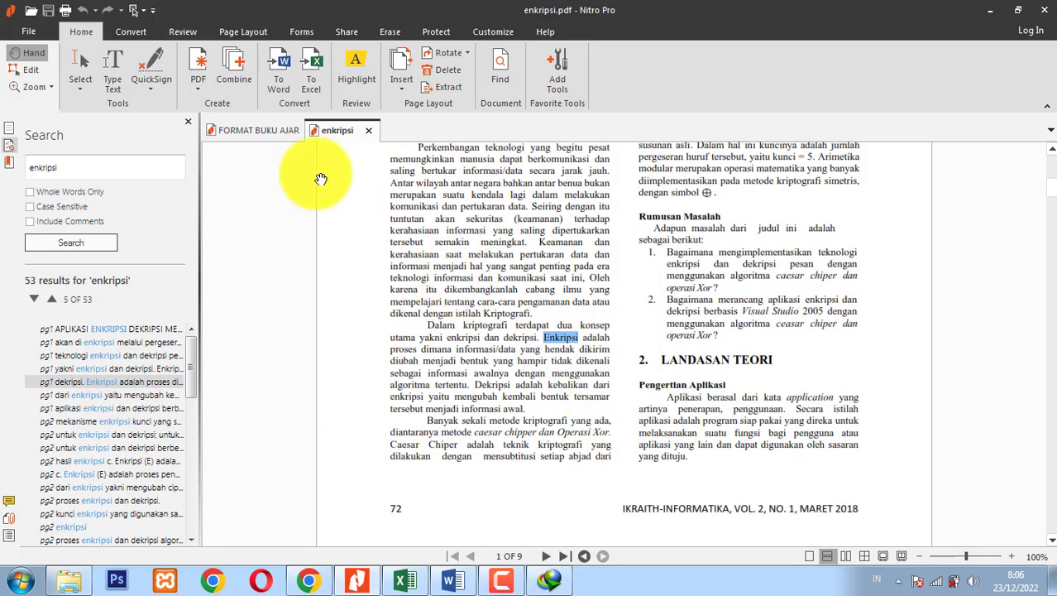
left_click(90, 64)
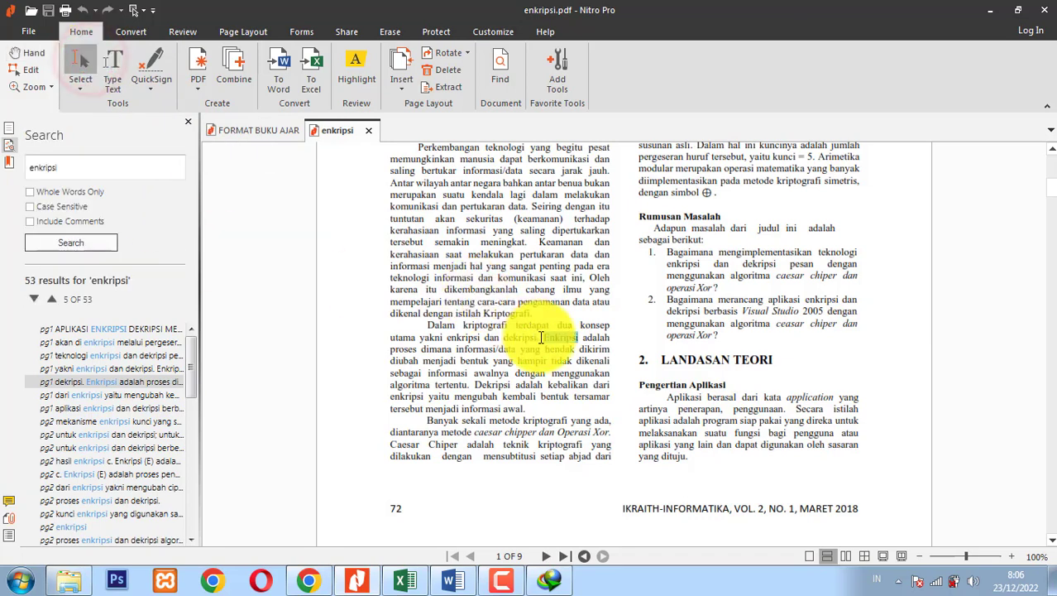
left_click_drag(541, 334, 472, 384)
key("ctrl+c")
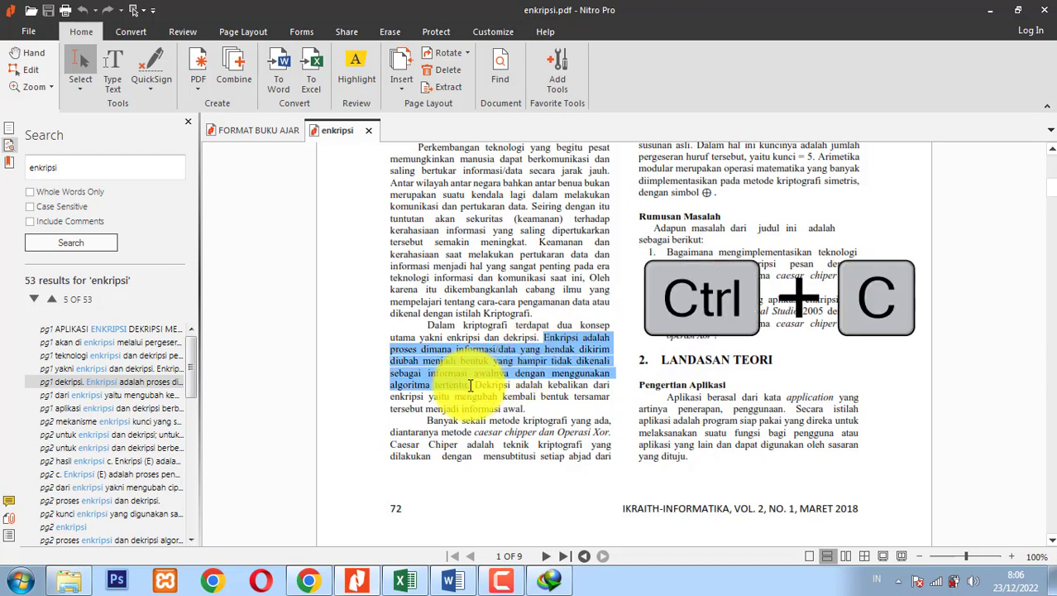
Look over section 1.1 in the Word chapter, the ChatGPT conversation and the selected PDF passage, and return to Word.
left_click(451, 585)
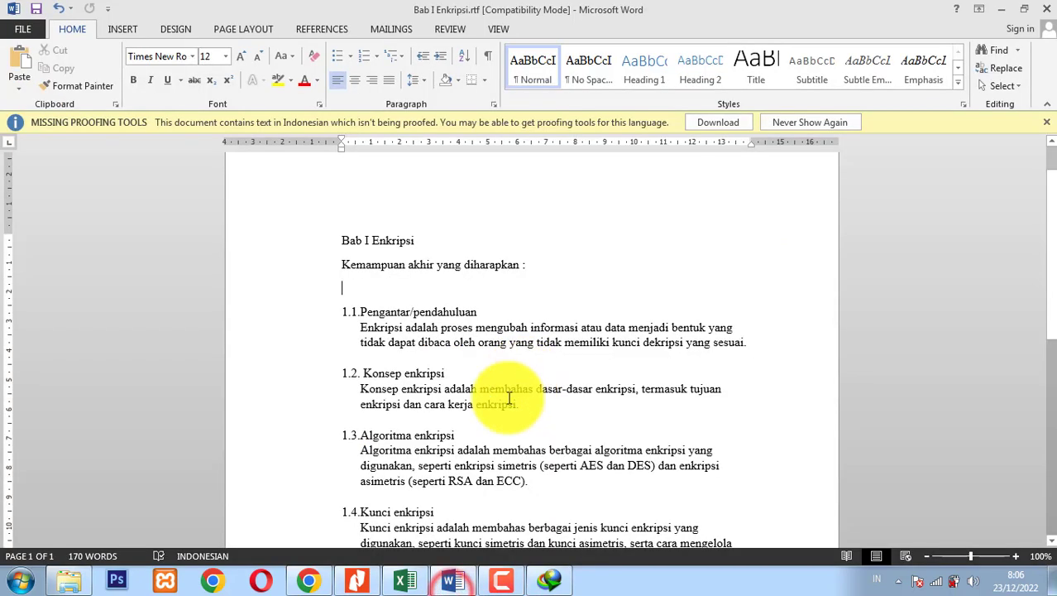
left_click(395, 330)
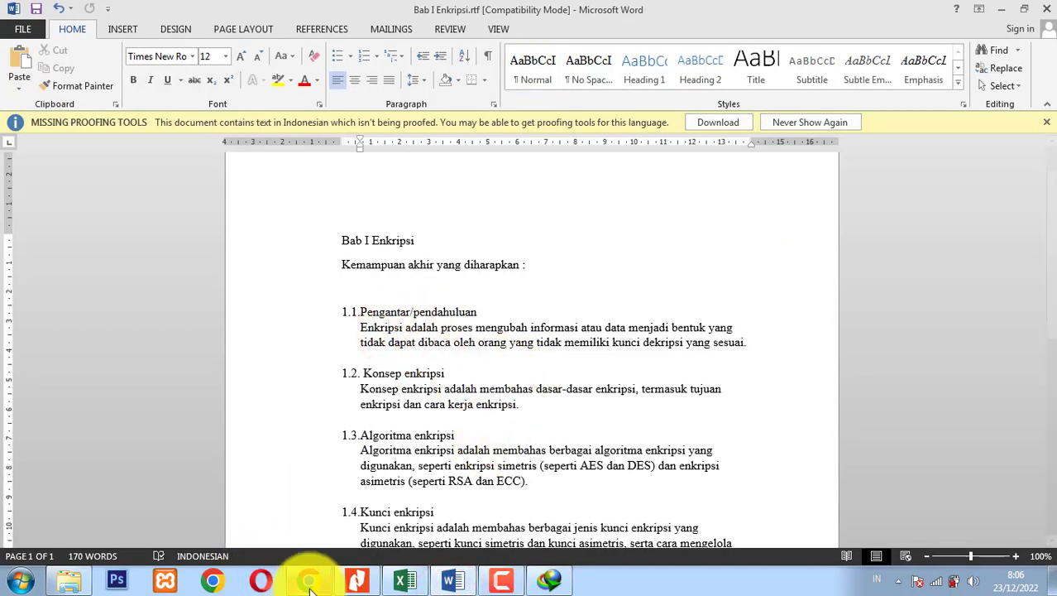
left_click(310, 583)
left_click(50, 13)
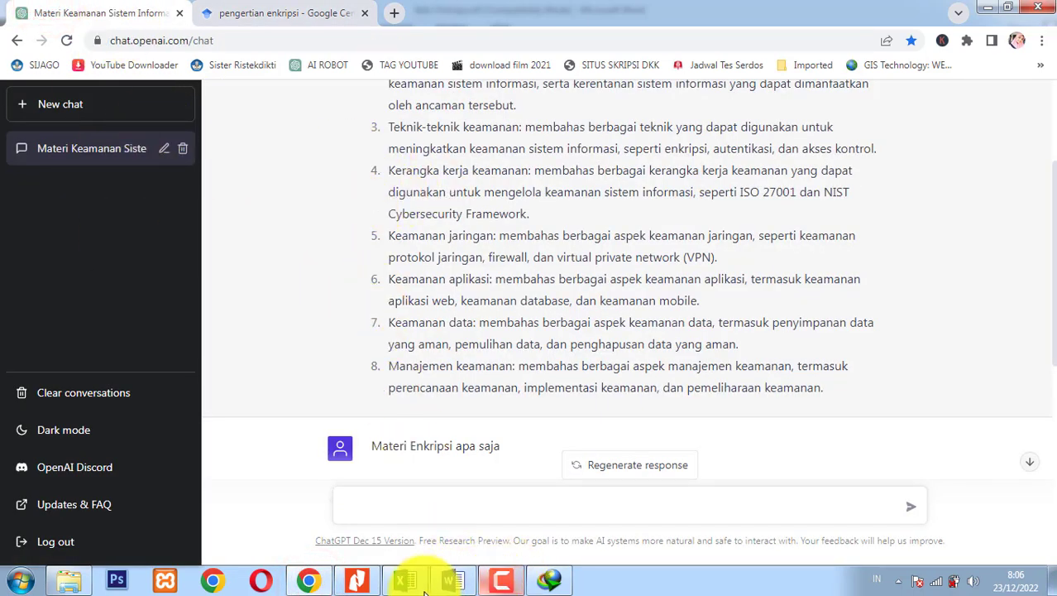
left_click(357, 580)
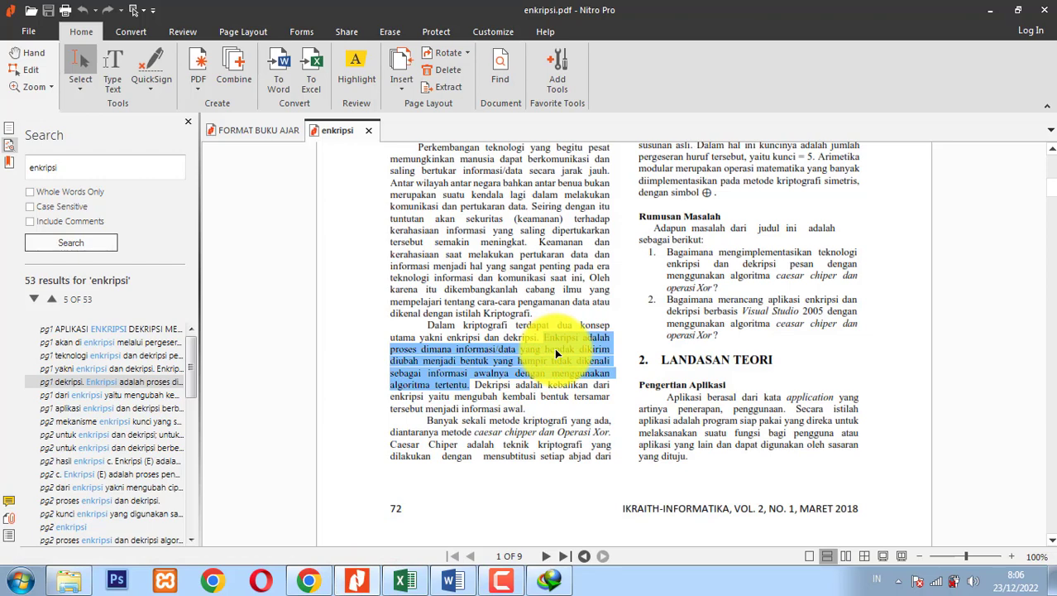
left_click(453, 580)
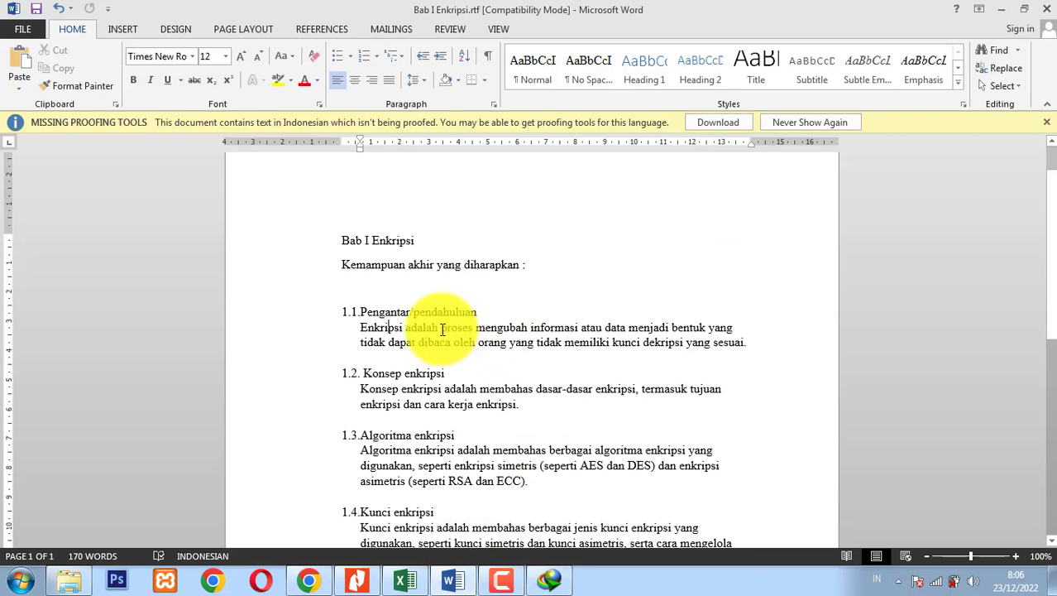
Replace the text after "Enkripsi adalah" in section 1.1 with the copied PDF definition, pasted as text only.
left_click_drag(443, 329, 731, 340)
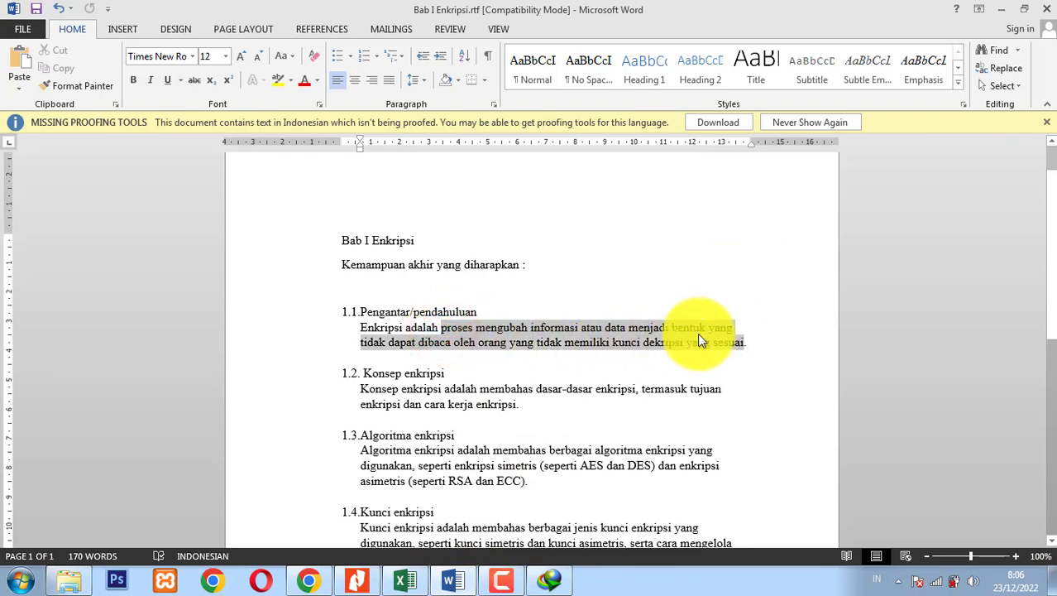
key("ctrl+v")
right_click(609, 339)
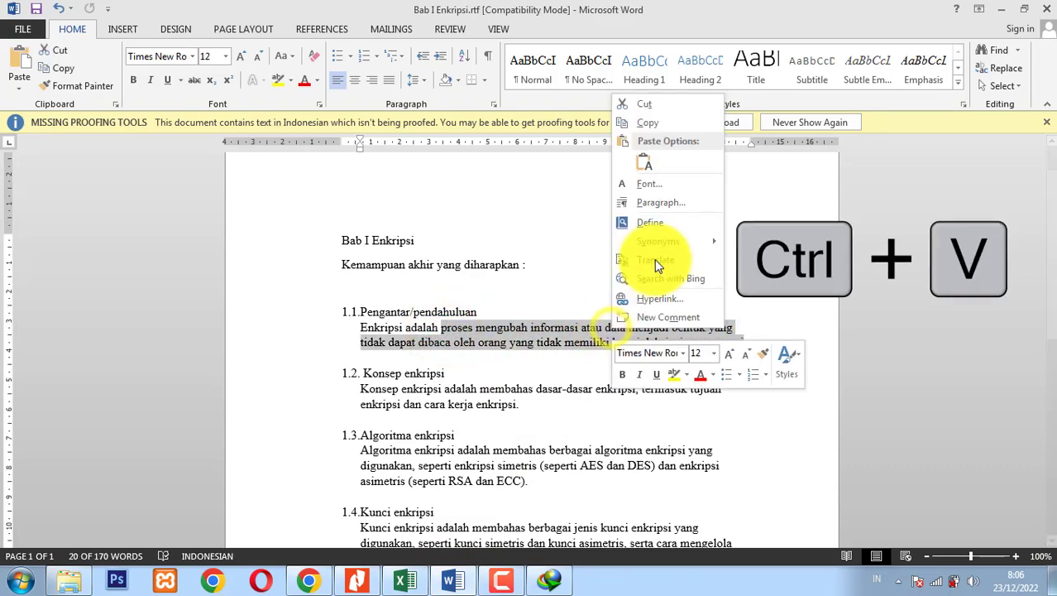
left_click(646, 165)
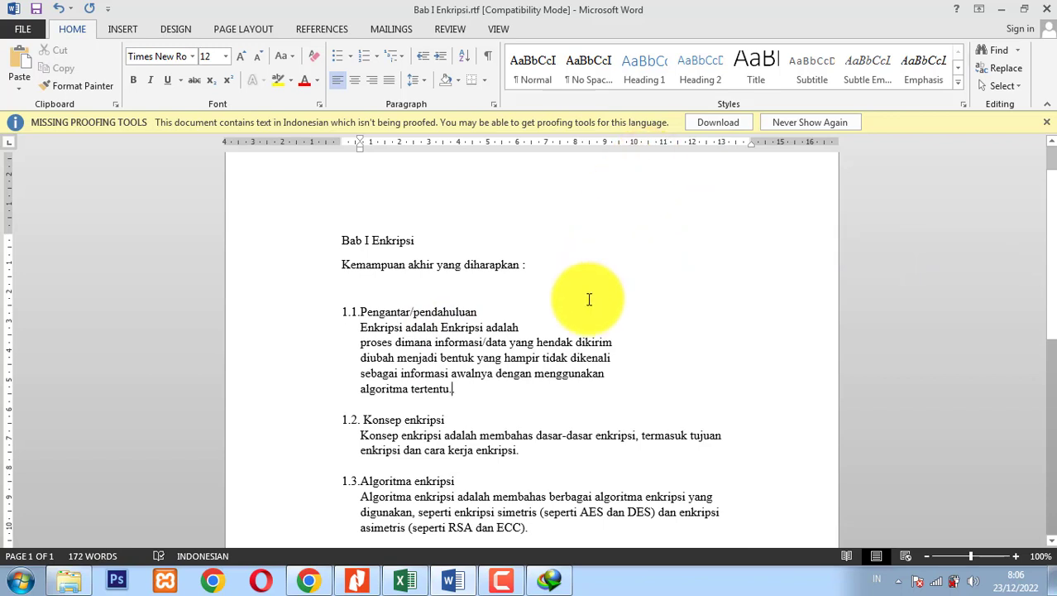
Remove the line breaks inside the pasted definition in section 1.1 so it runs as one continuous paragraph.
left_click(546, 325)
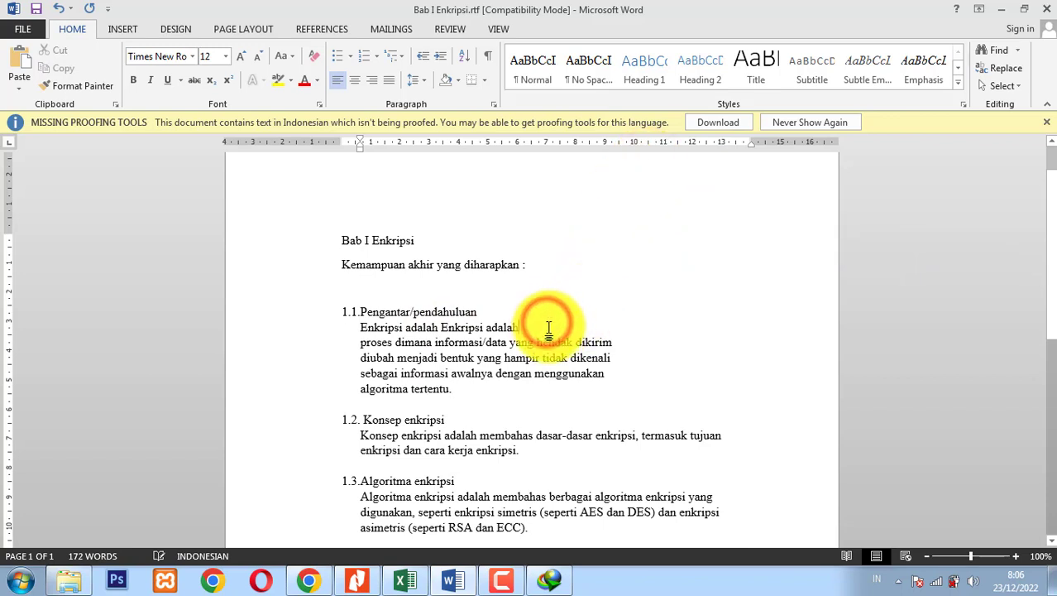
key("Delete")
left_click(742, 327)
key("Right")
key("Right")
key("Right")
key("Right")
key("Right")
key("Right")
key("Right")
key("Right")
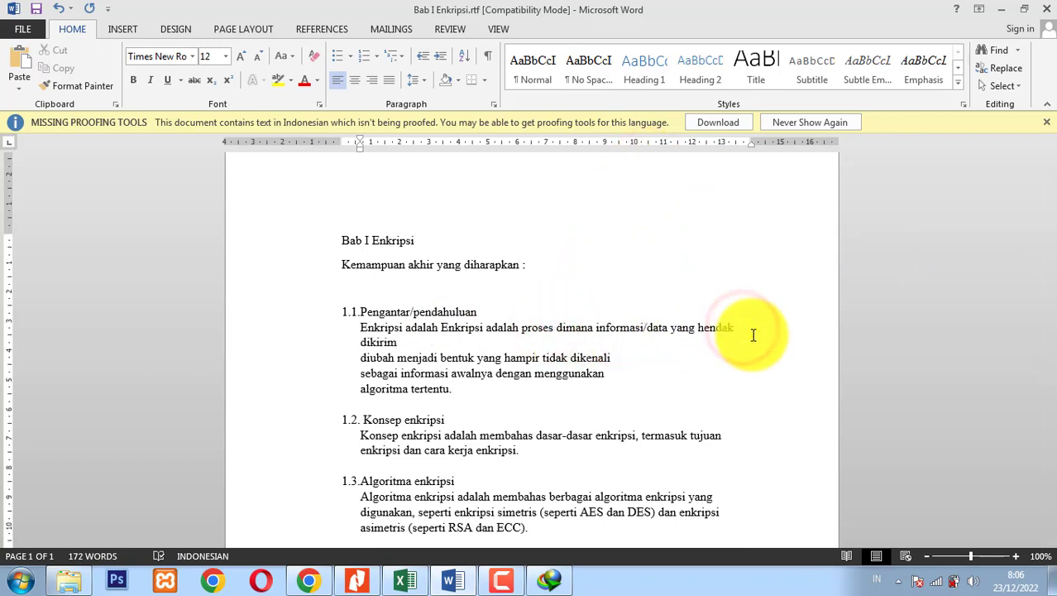
key("Delete")
key("End")
key("Delete")
key("Down")
key("Delete")
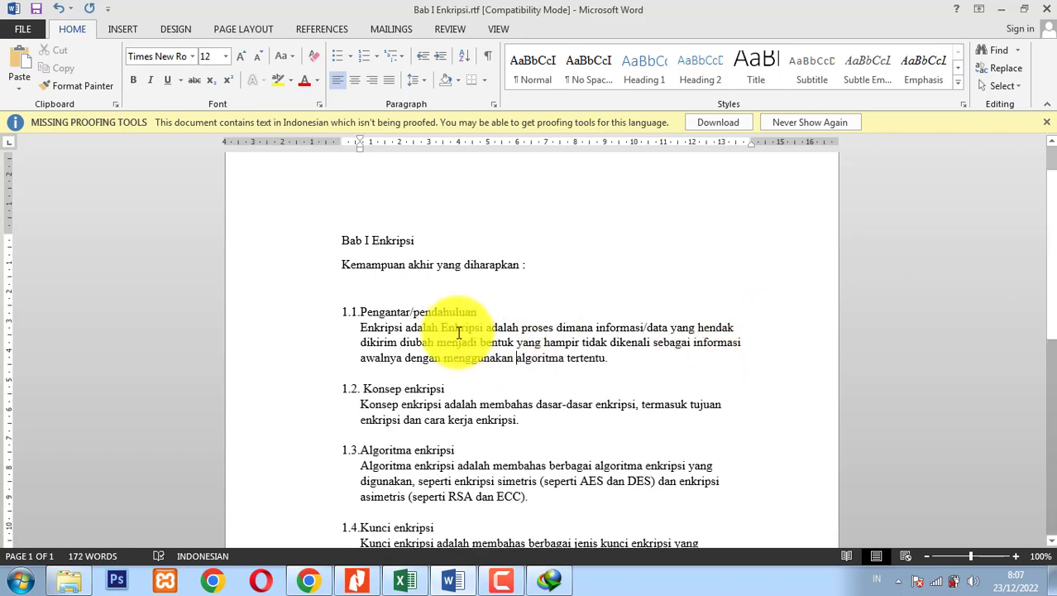
Delete the duplicated "Enkripsi adalah" at the start of the section 1.1 paragraph and place the cursor at the paragraph's end.
left_click_drag(442, 327, 409, 327)
key("Delete")
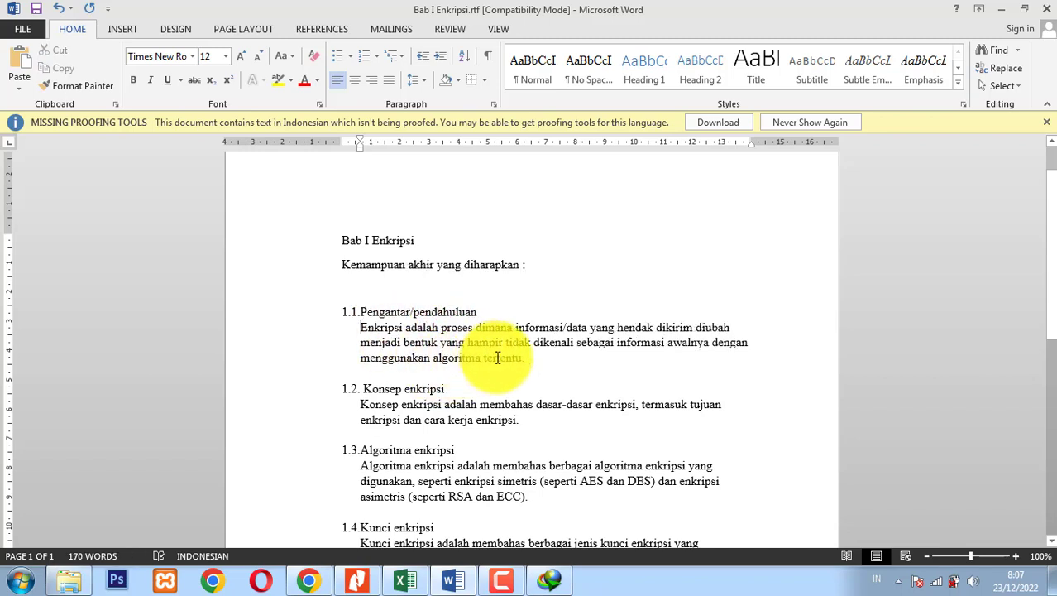
left_click(523, 357)
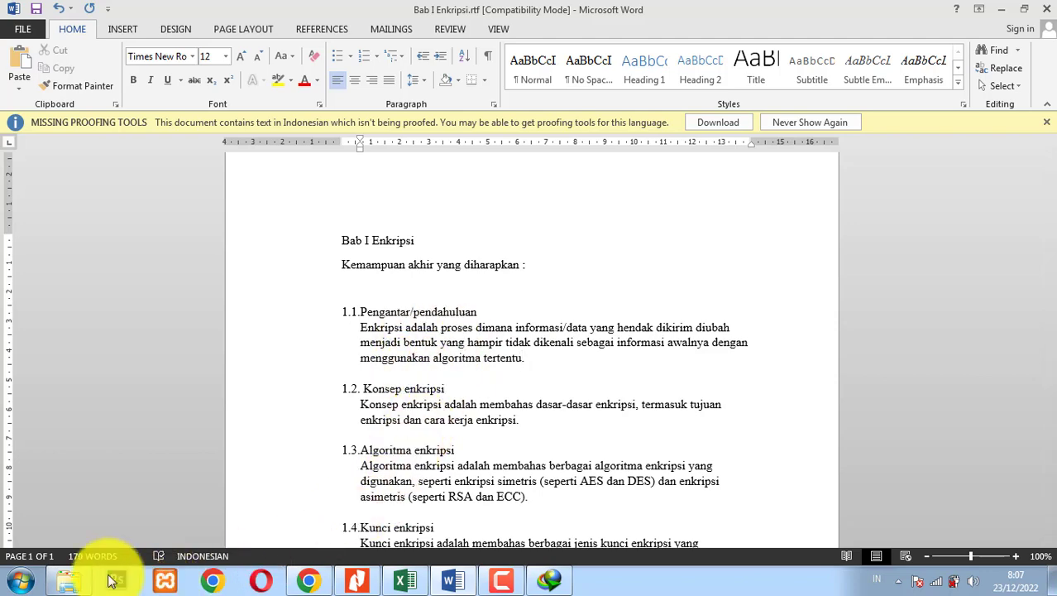
Launch Mendeley Desktop and go to the end of the folder list in My Library.
left_click(24, 584)
type("men")
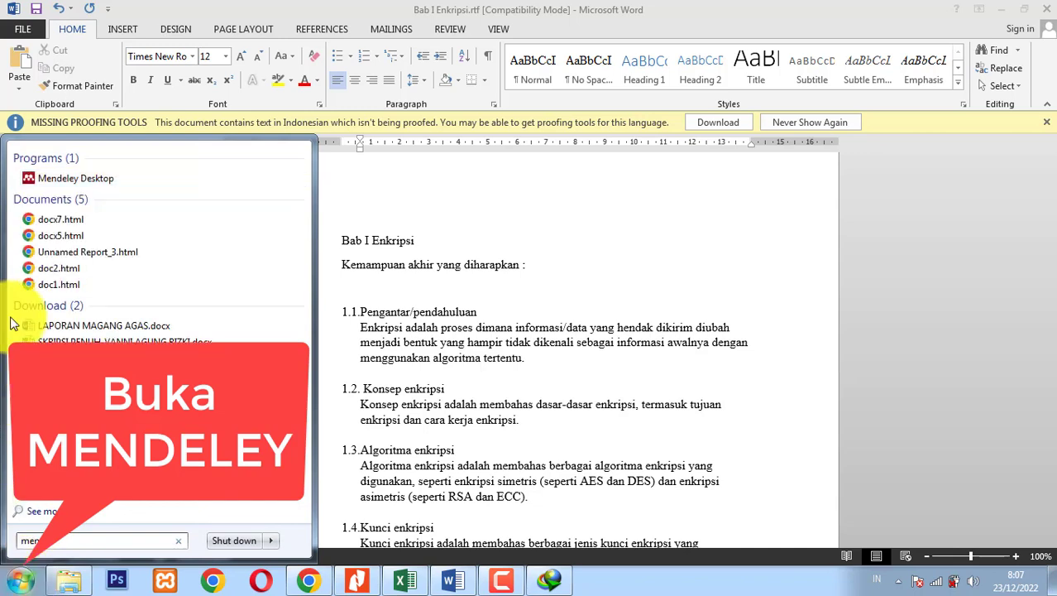
left_click(96, 184)
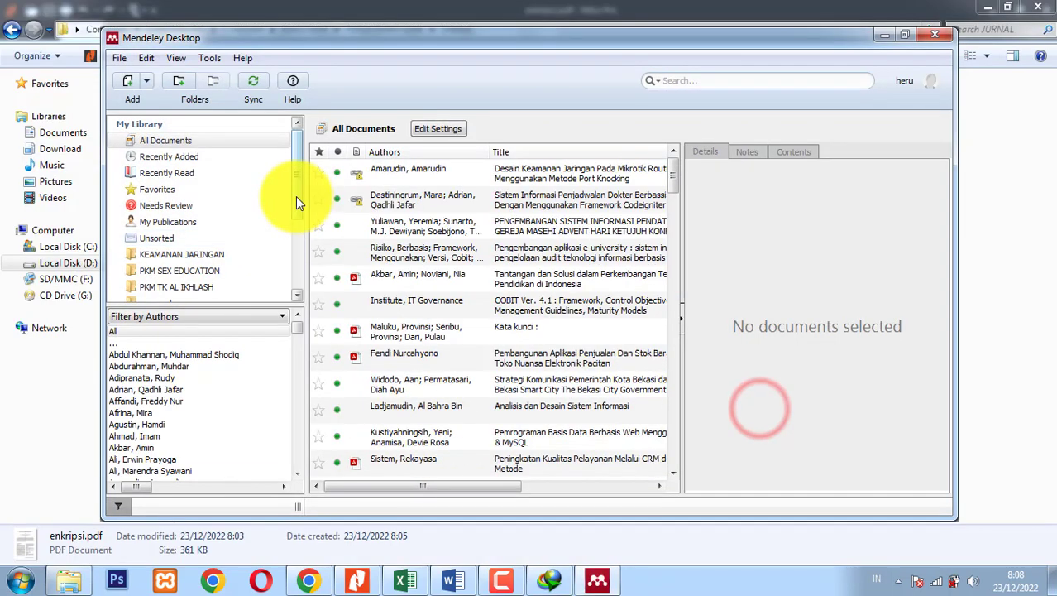
left_click_drag(295, 196, 295, 248)
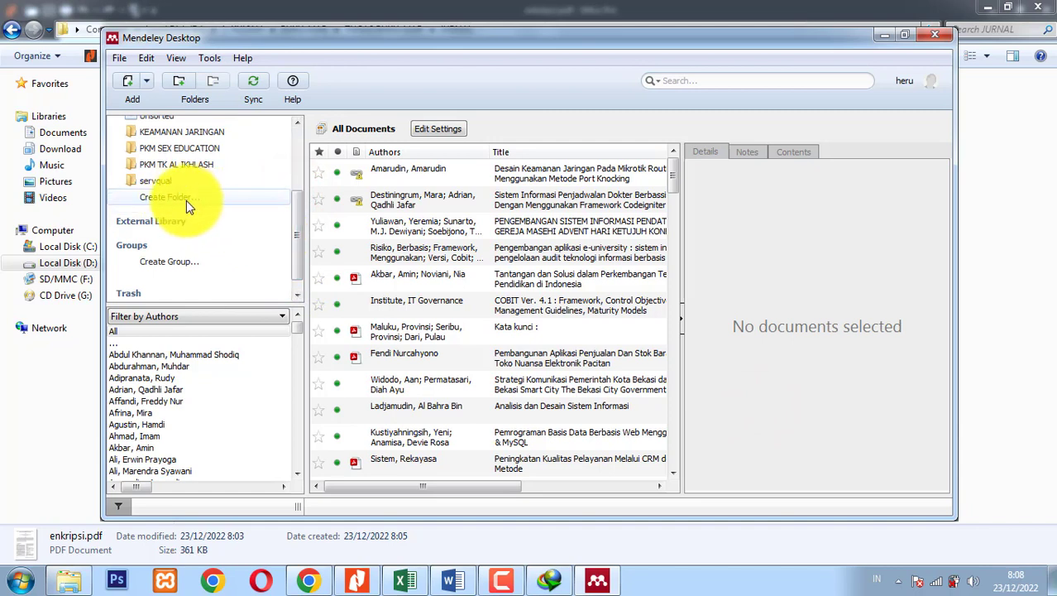
Create a Mendeley folder named enkripsi in My Library.
left_click(186, 200)
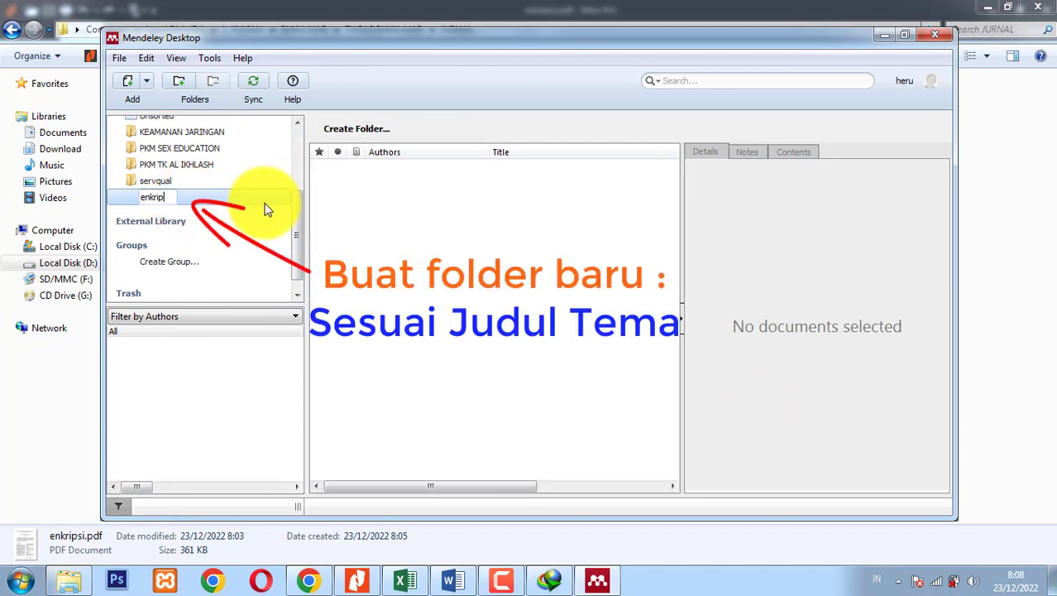
type("enkripsi")
key("Return")
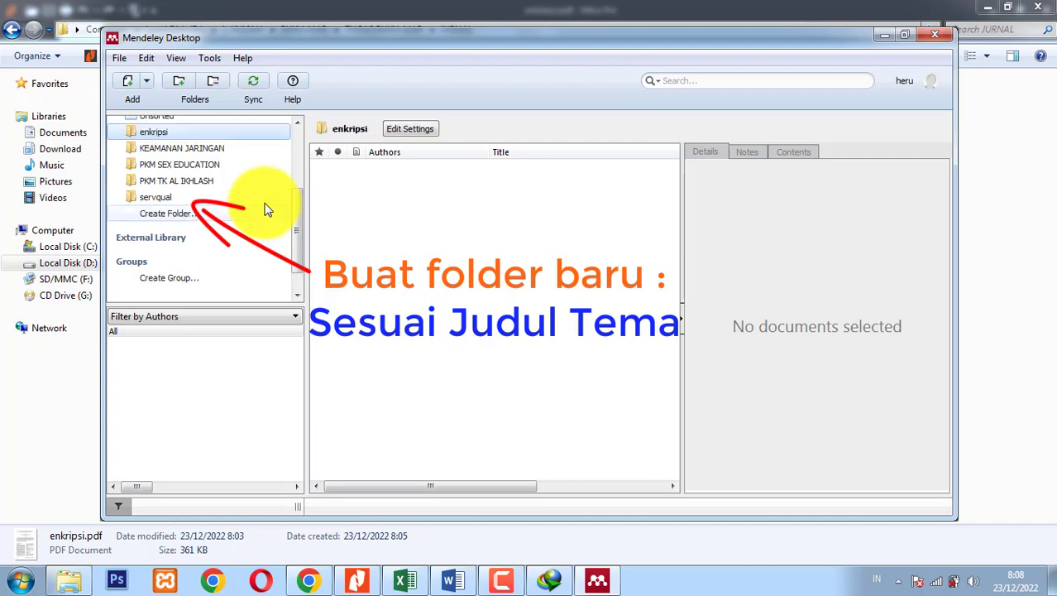
left_click_drag(293, 212, 303, 178)
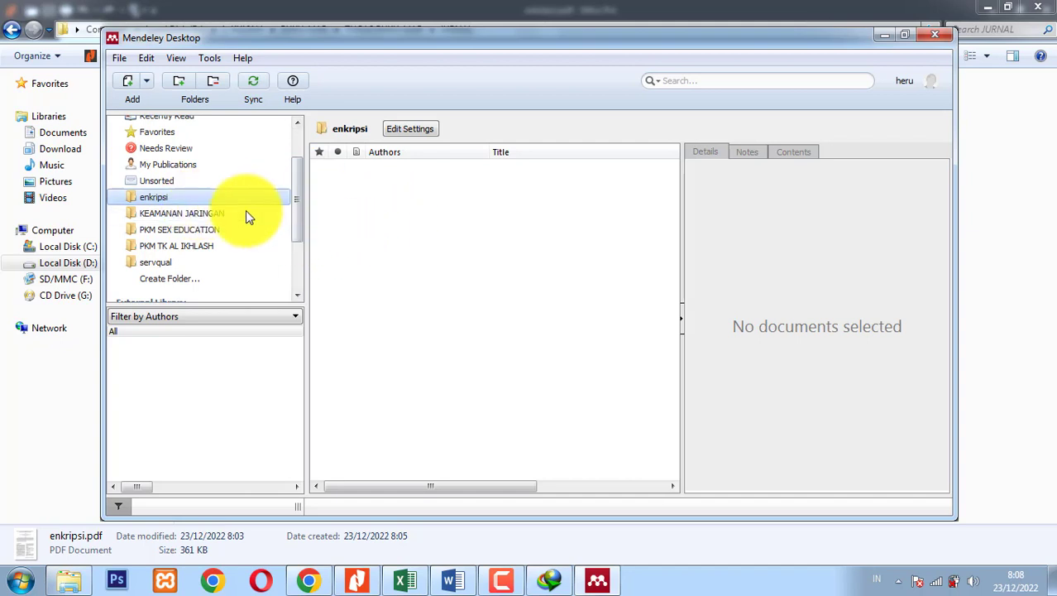
Add enkripsi.pdf from the JURNAL folder in Windows Explorer to the enkripsi folder in Mendeley and select the imported paper.
left_click(81, 585)
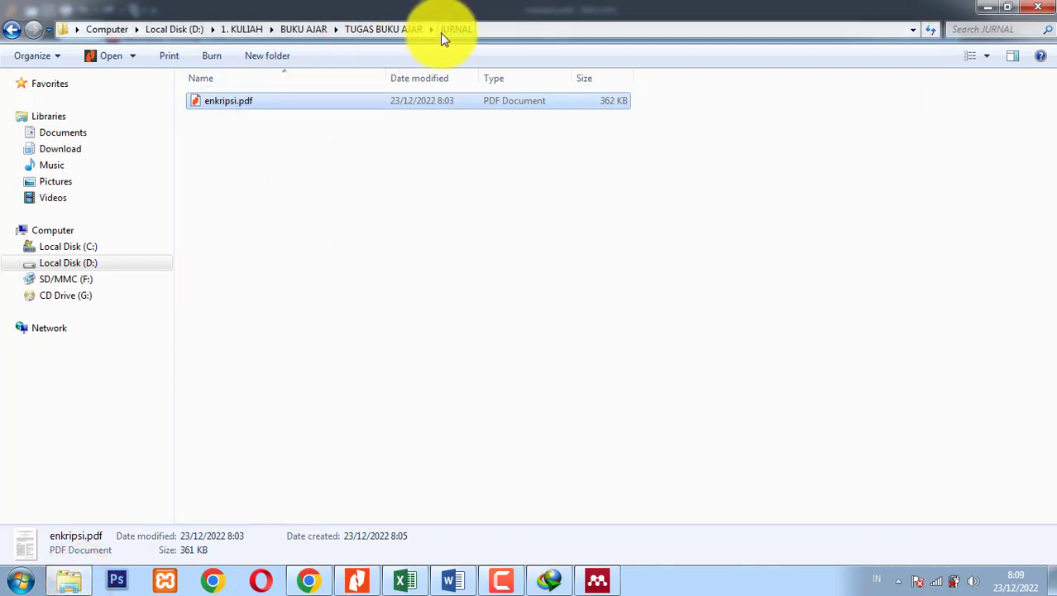
left_click_drag(279, 106, 441, 256)
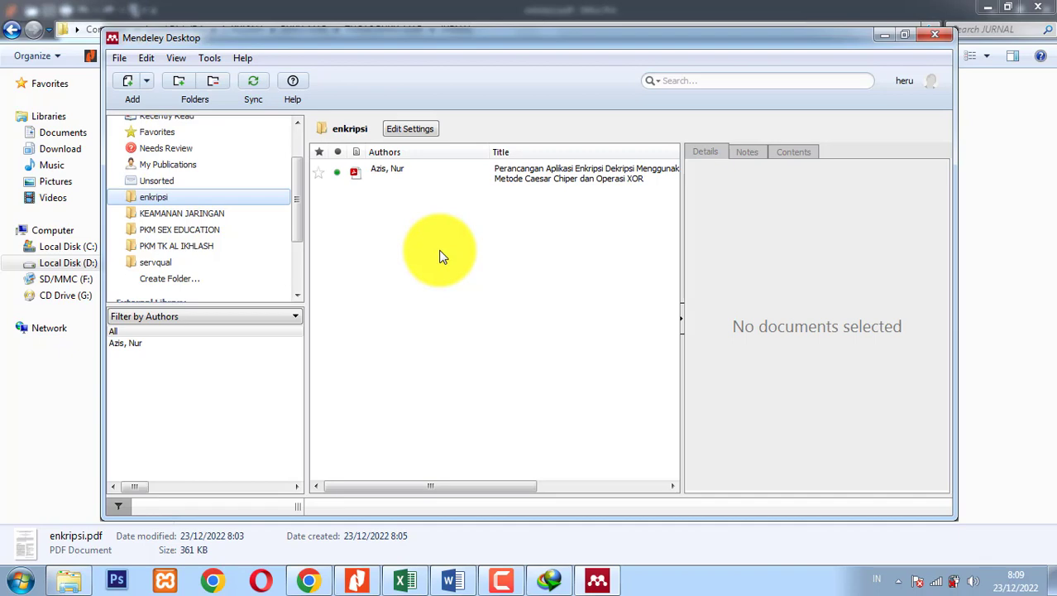
left_click(426, 177)
In Word, insert a Mendeley citation for the Caesar Chiper and XOR paper from the enkripsi folder at the end of section 1.1.
left_click(452, 580)
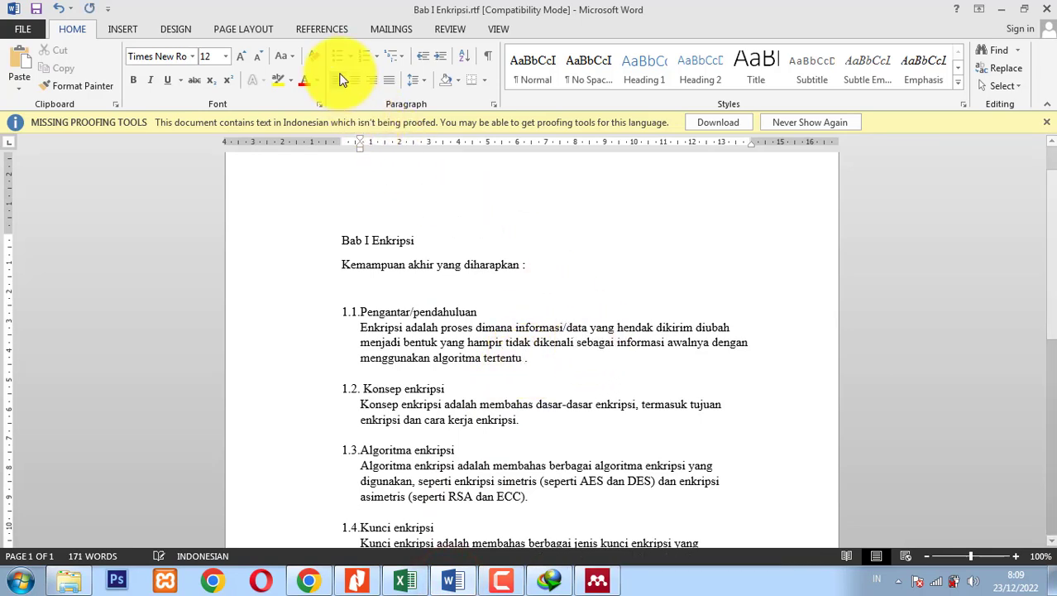
left_click(325, 30)
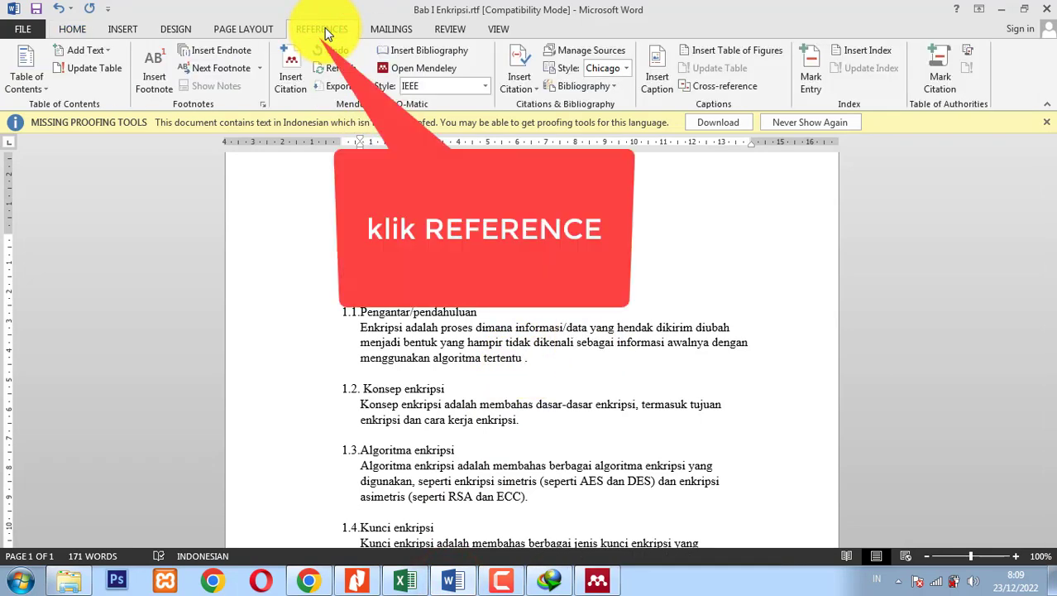
left_click(292, 68)
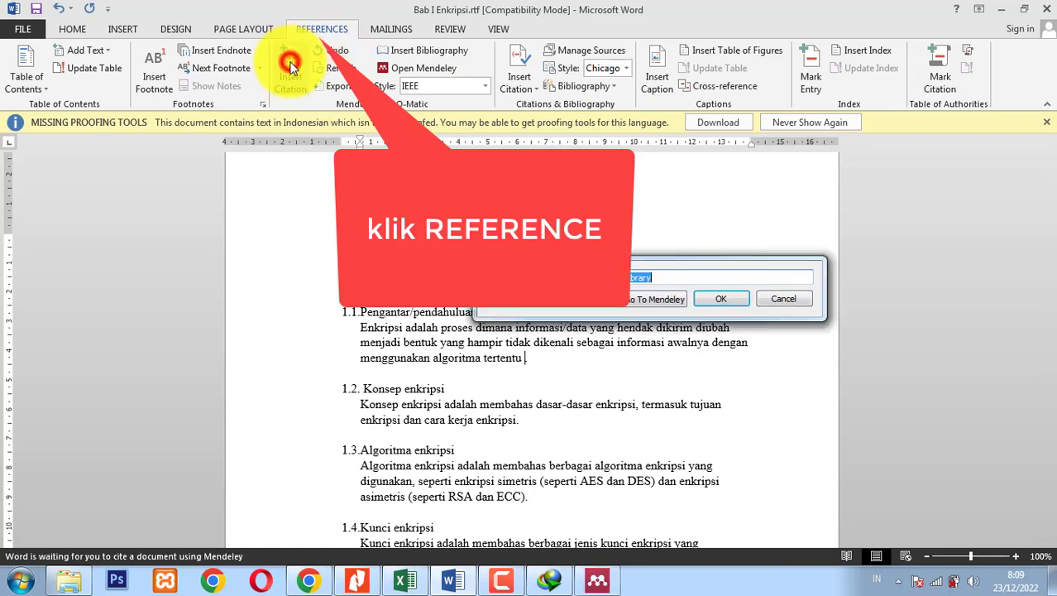
left_click(670, 302)
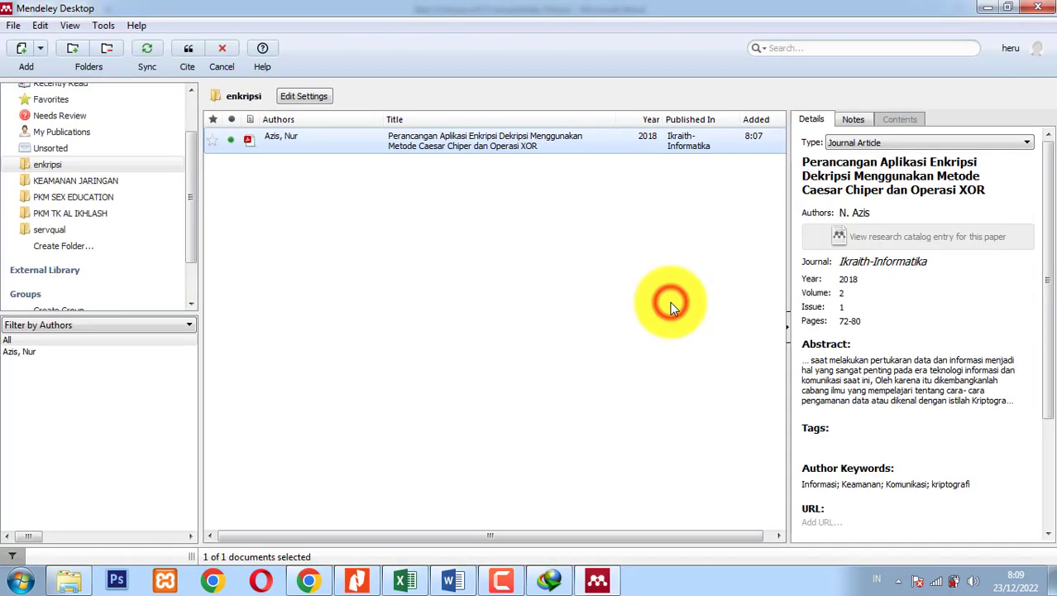
left_click(40, 168)
left_click(82, 171)
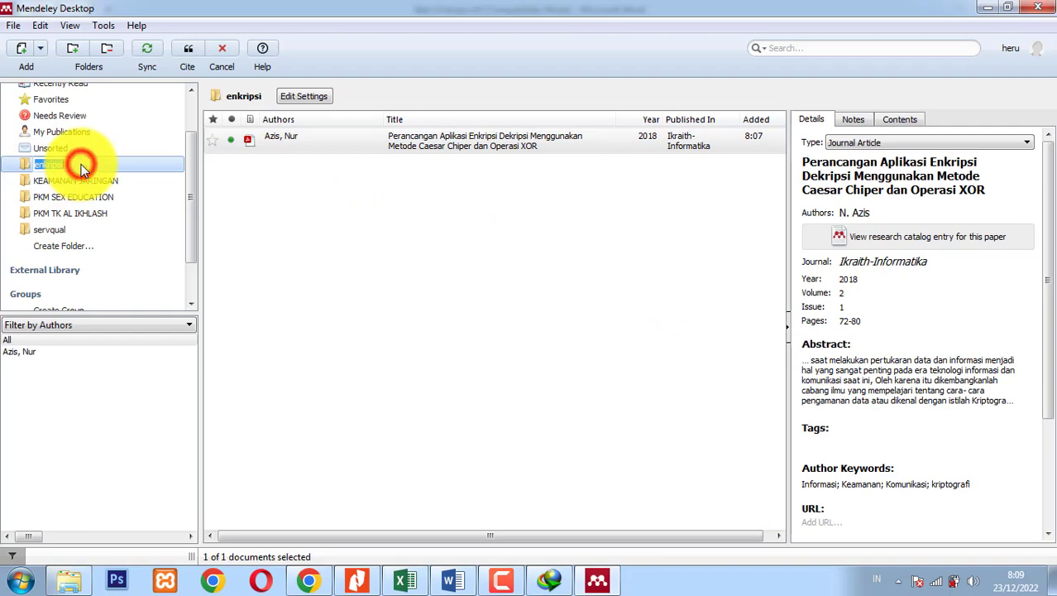
left_click(368, 147)
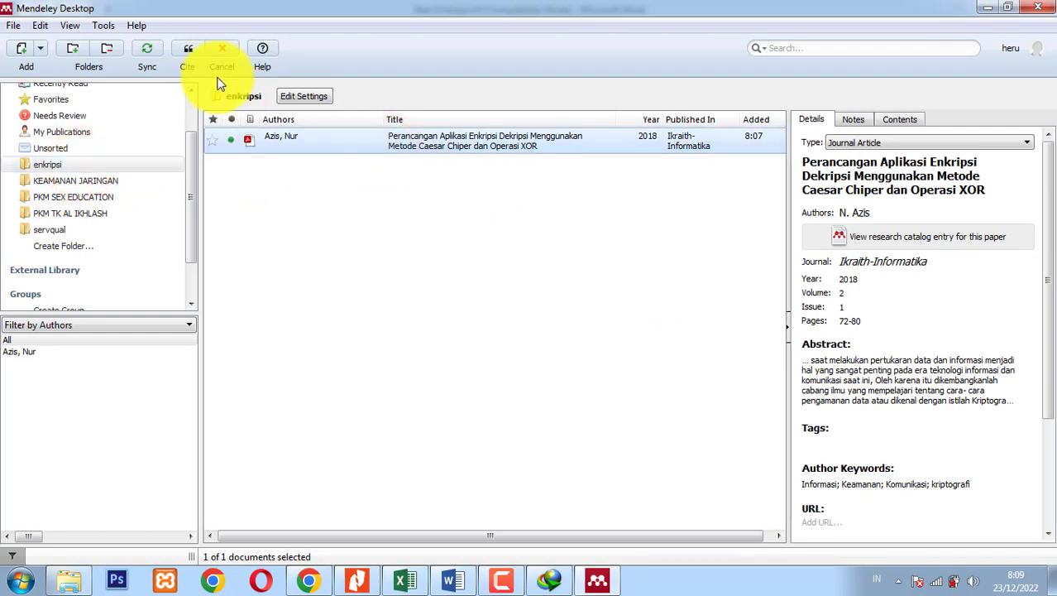
left_click(192, 51)
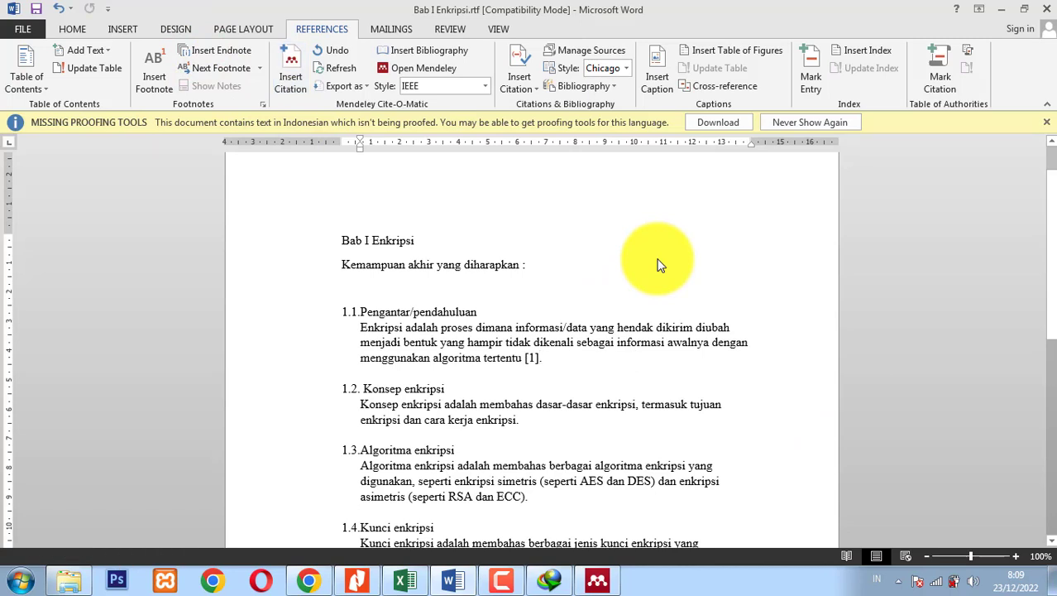
Change the Mendeley citation style of the document to American Psychological Association 7th edition.
left_click(527, 359)
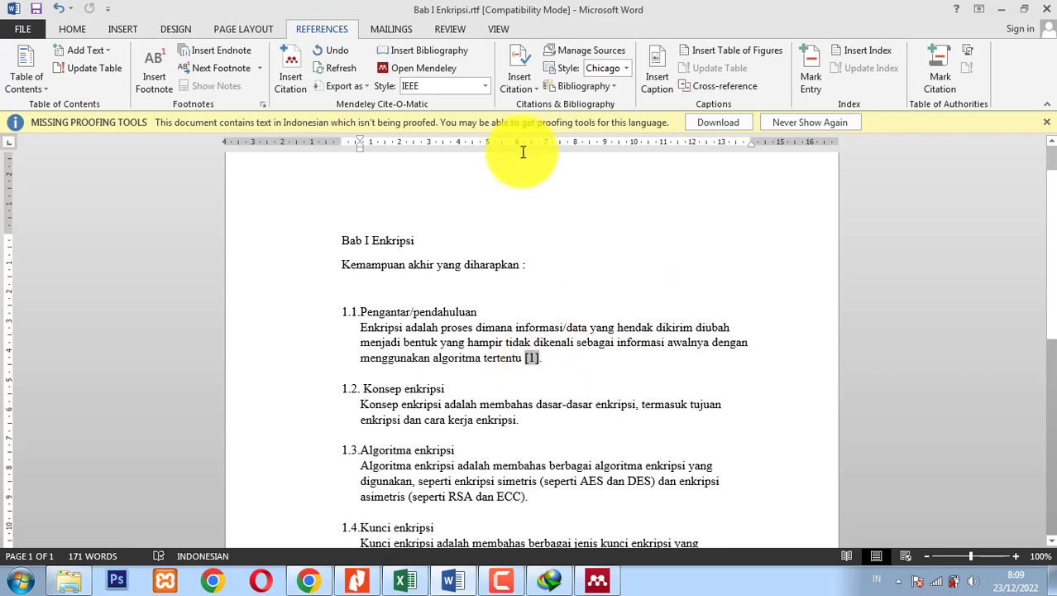
left_click(467, 88)
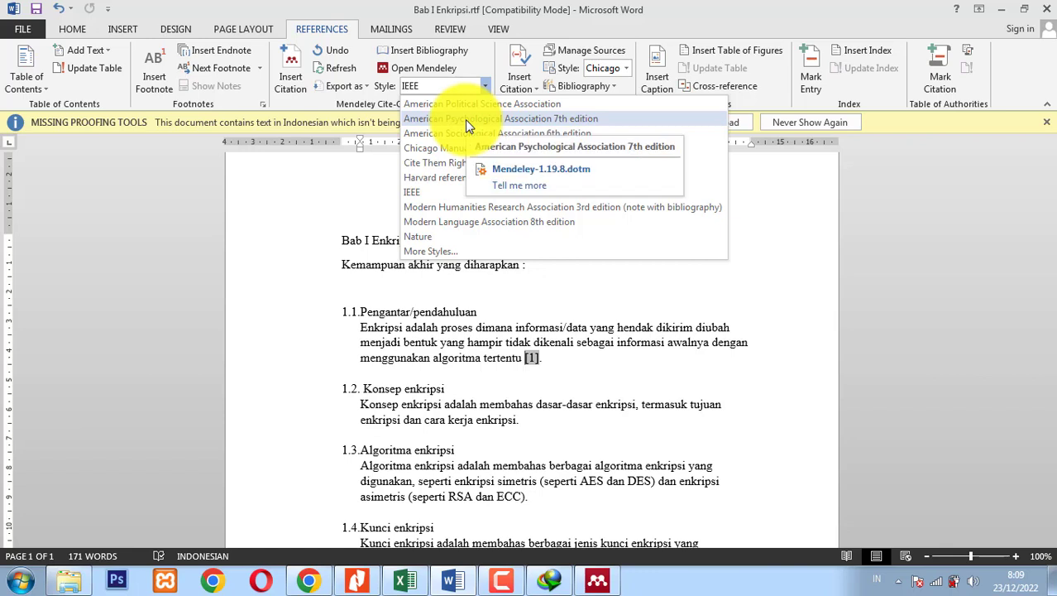
left_click(465, 120)
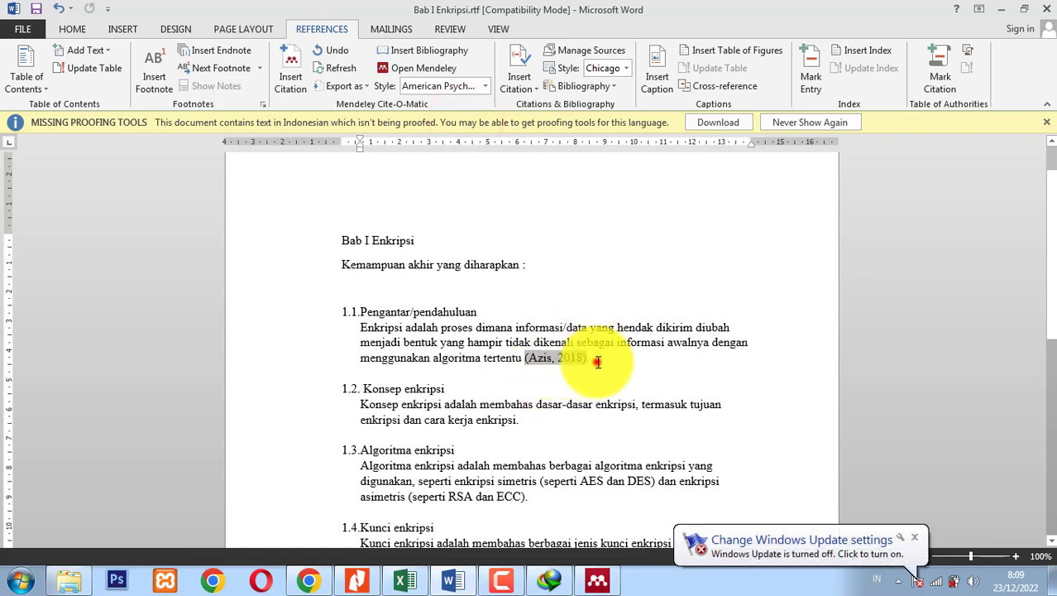
left_click(596, 361)
left_click(560, 358)
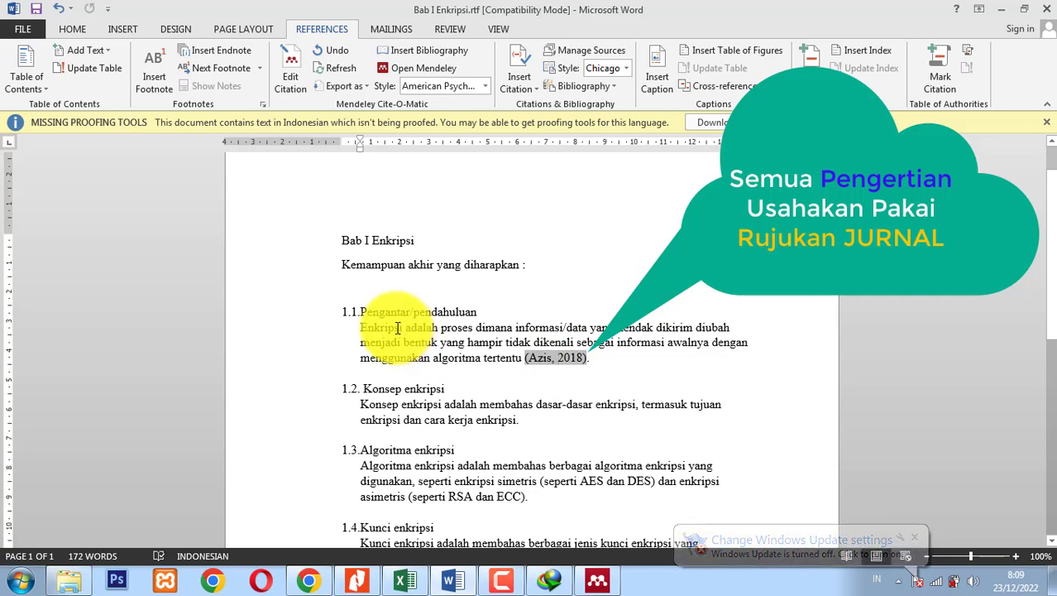
Review the cited definition in section 1.1 and the ChatGPT definition paragraphs in sections 1.2 to 1.7 that still need journal sources.
double_click(368, 327)
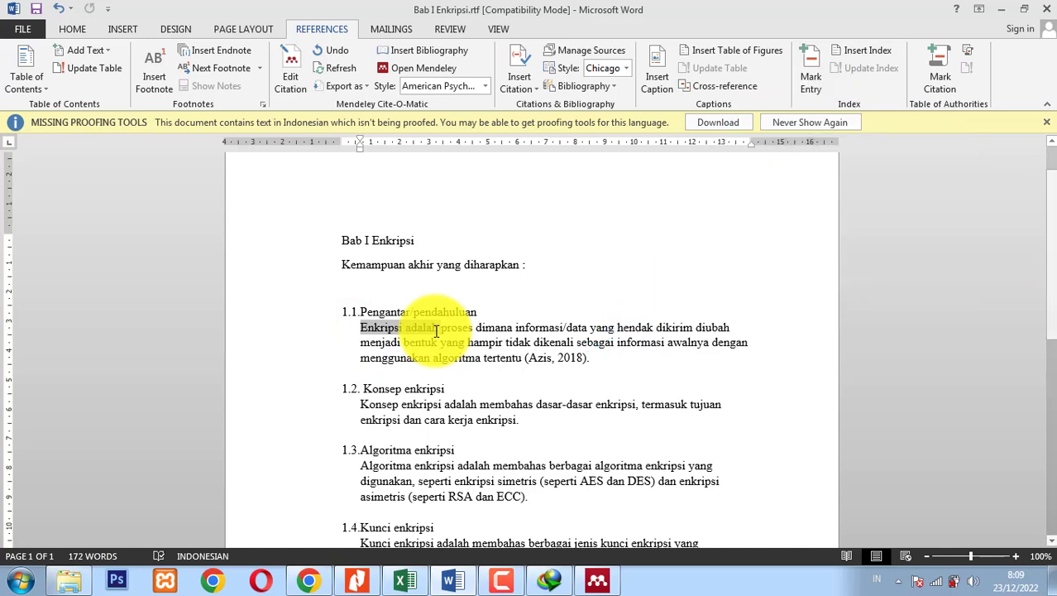
left_click(438, 337)
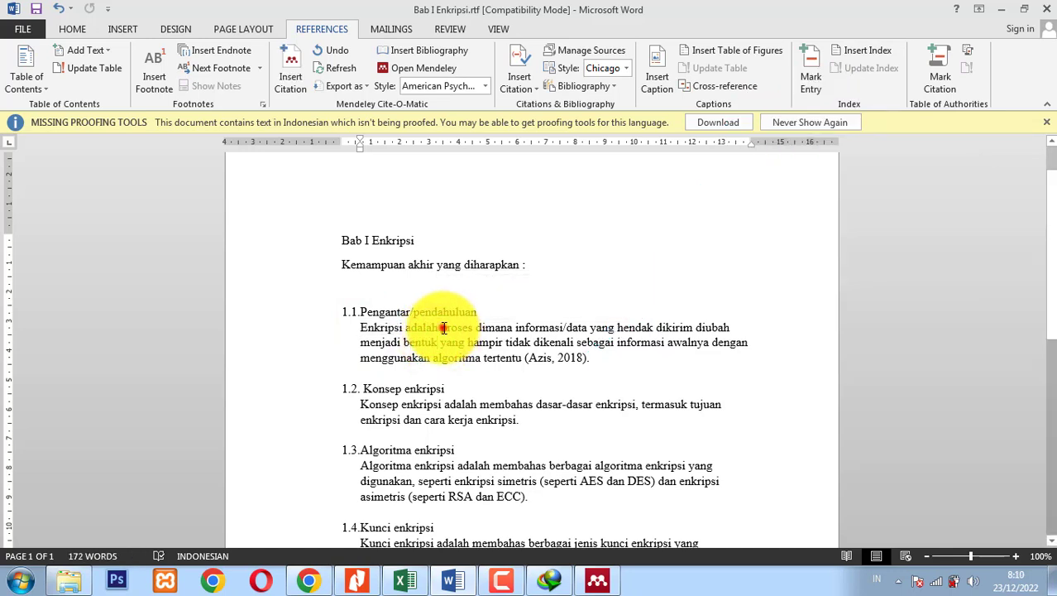
left_click_drag(441, 327, 485, 356)
left_click(554, 358)
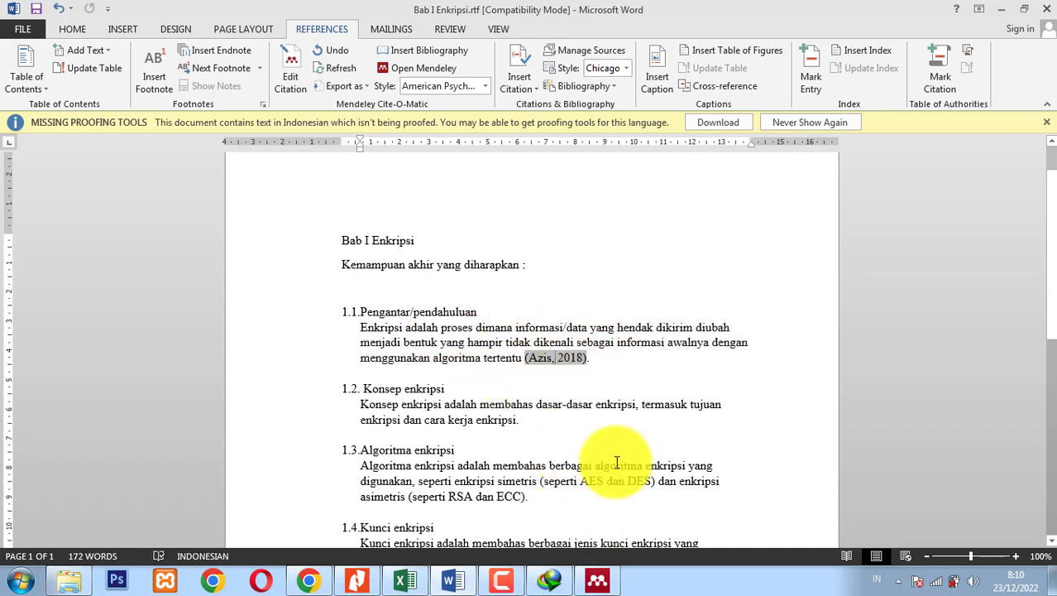
left_click(448, 404)
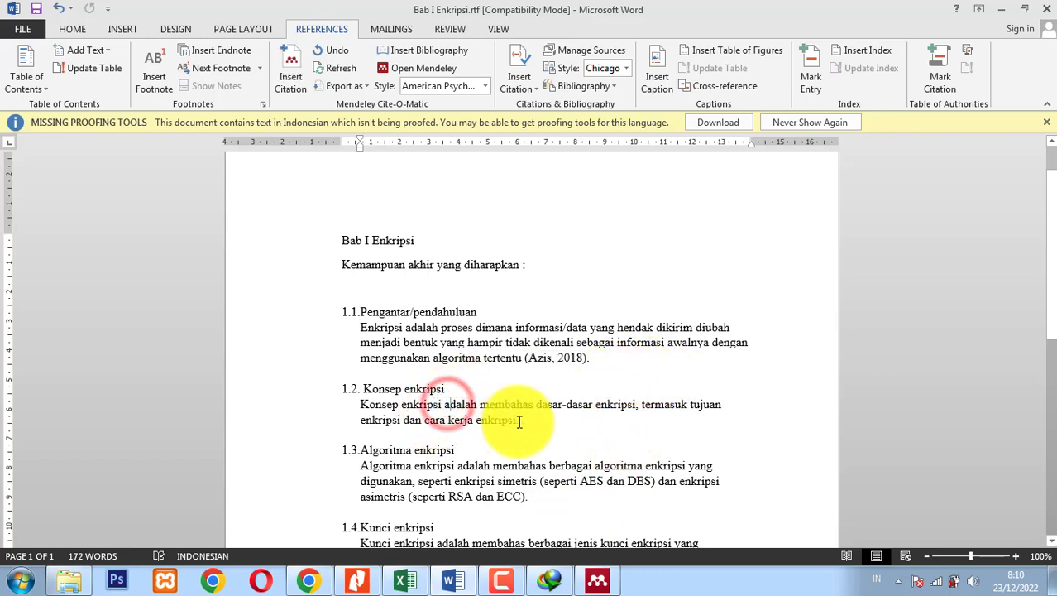
left_click(519, 421)
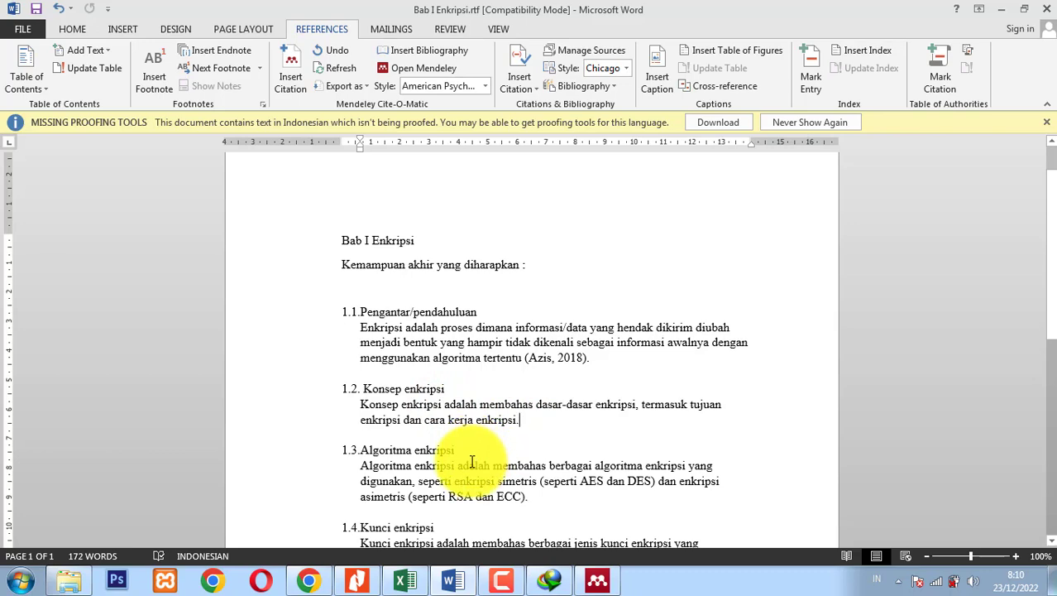
scroll(474, 468, "down", 2)
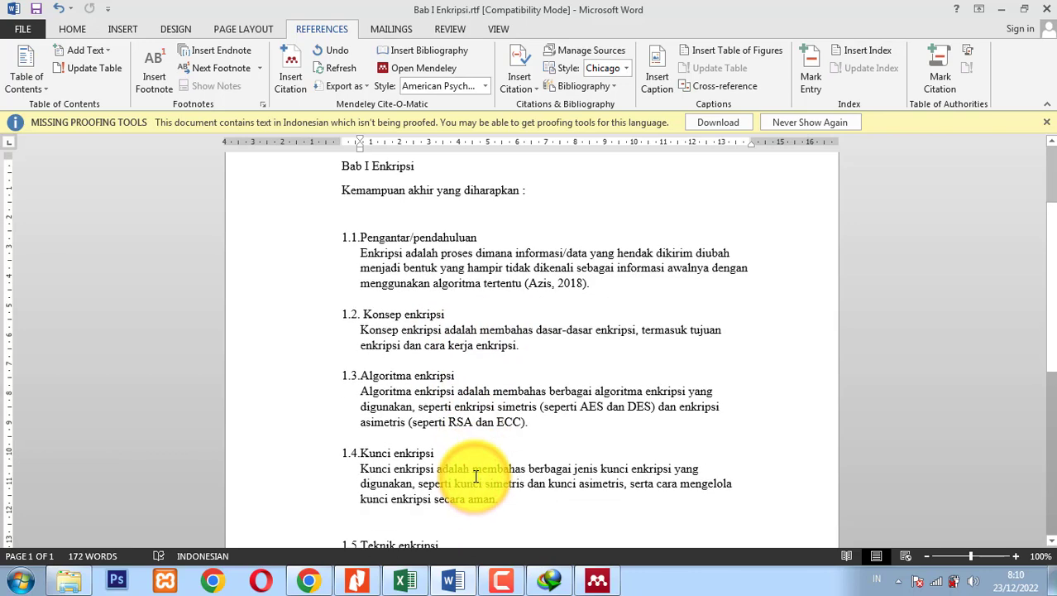
left_click(466, 470)
scroll(463, 468, "down", 3)
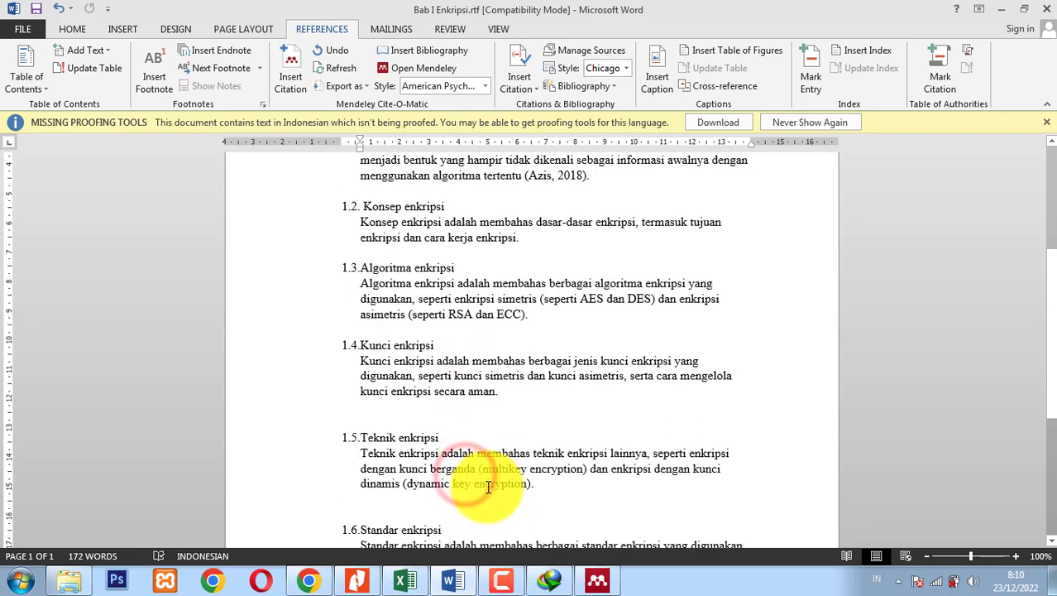
left_click(443, 454)
scroll(447, 463, "down", 2)
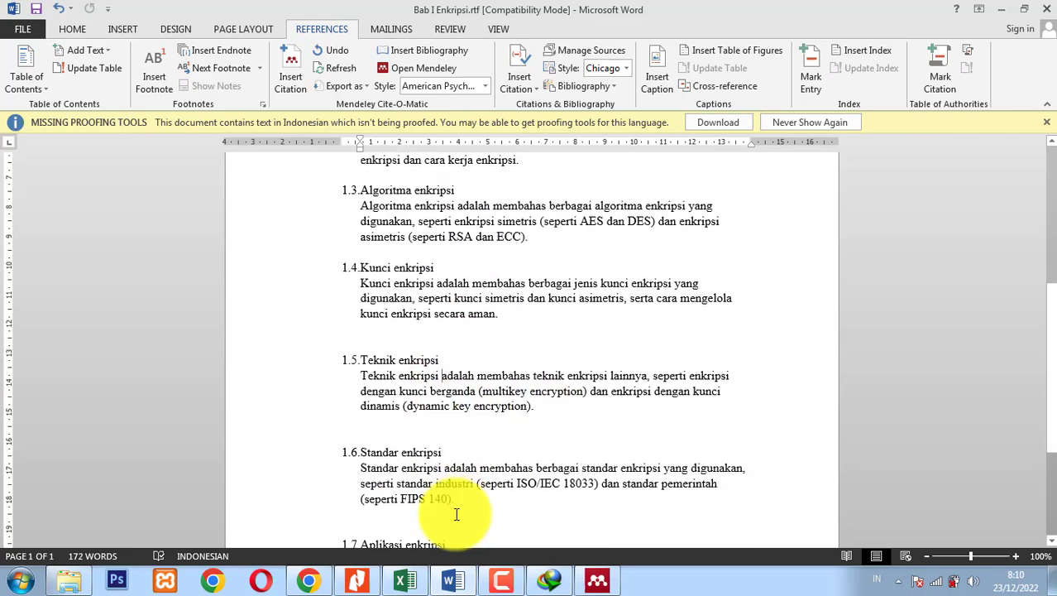
left_click(451, 473)
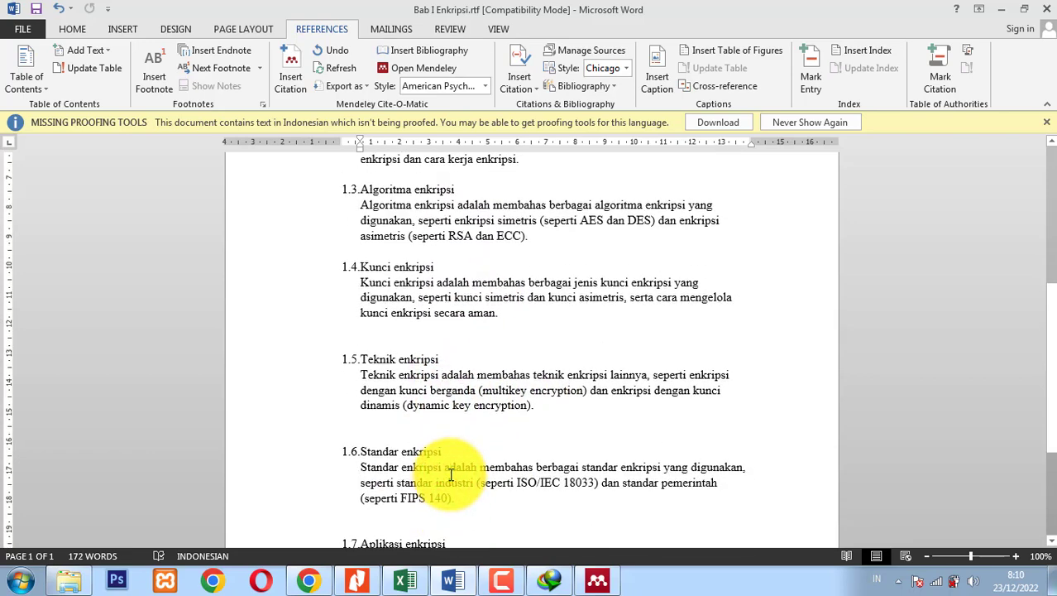
scroll(449, 470, "up", 2)
scroll(449, 470, "down", 3)
left_click(423, 519)
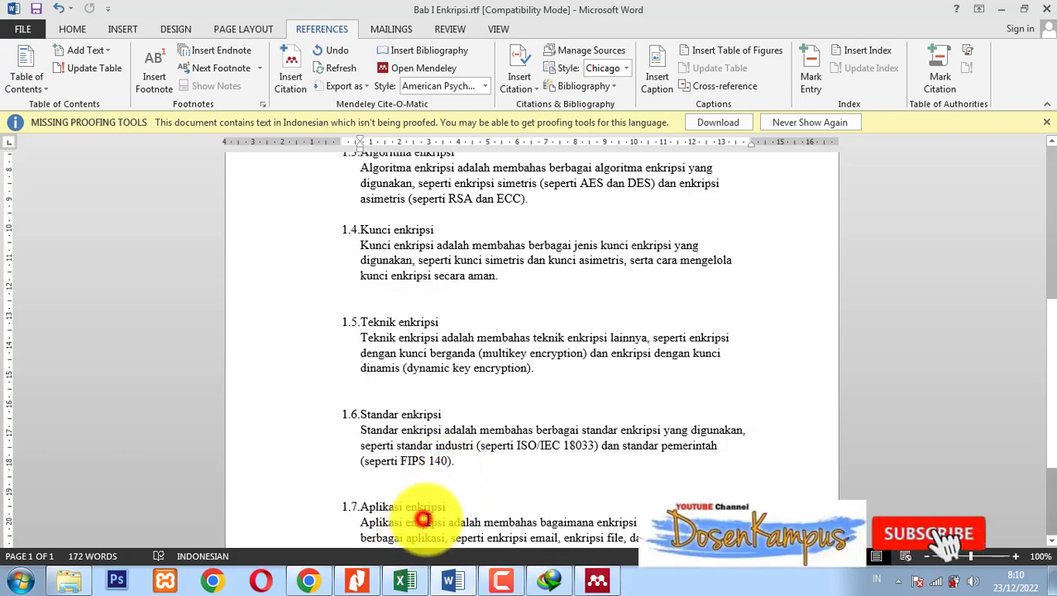
scroll(492, 507, "down", 2)
scroll(493, 508, "up", 7)
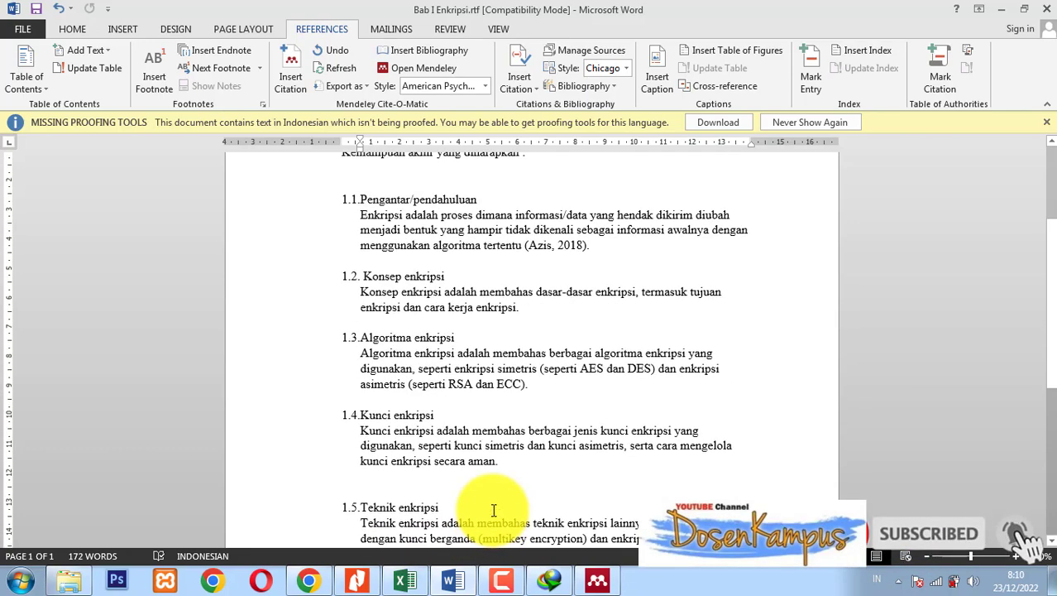
scroll(493, 508, "up", 3)
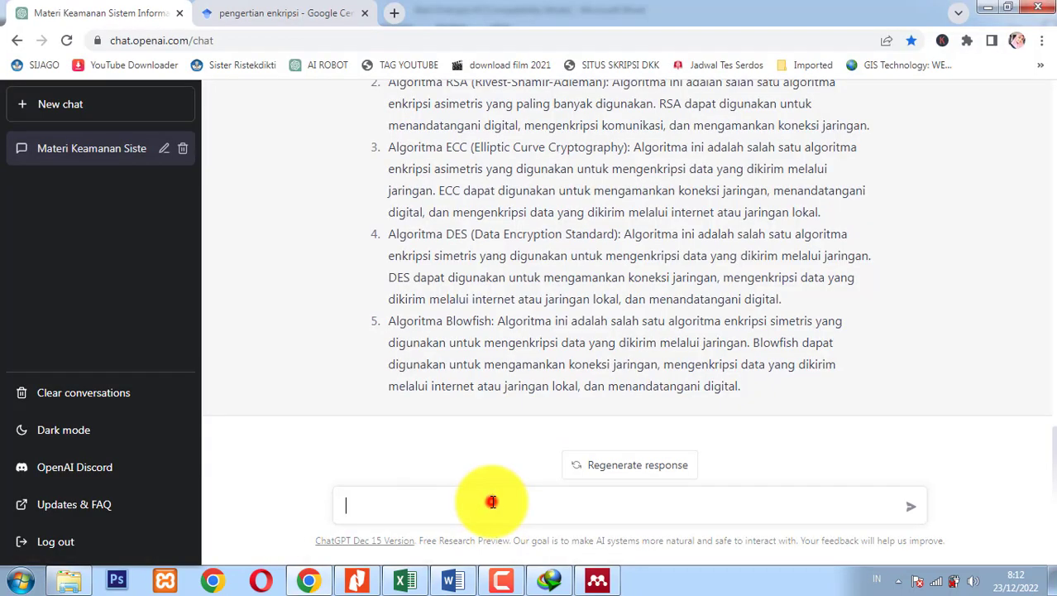
In Chrome, ask ChatGPT "contoh algoritma enkripsi dan penerapannya" and select its full answer from the introductory sentence through item 5 on Blowfish.
type("contoh algoritma enkripsi dan penerapannya")
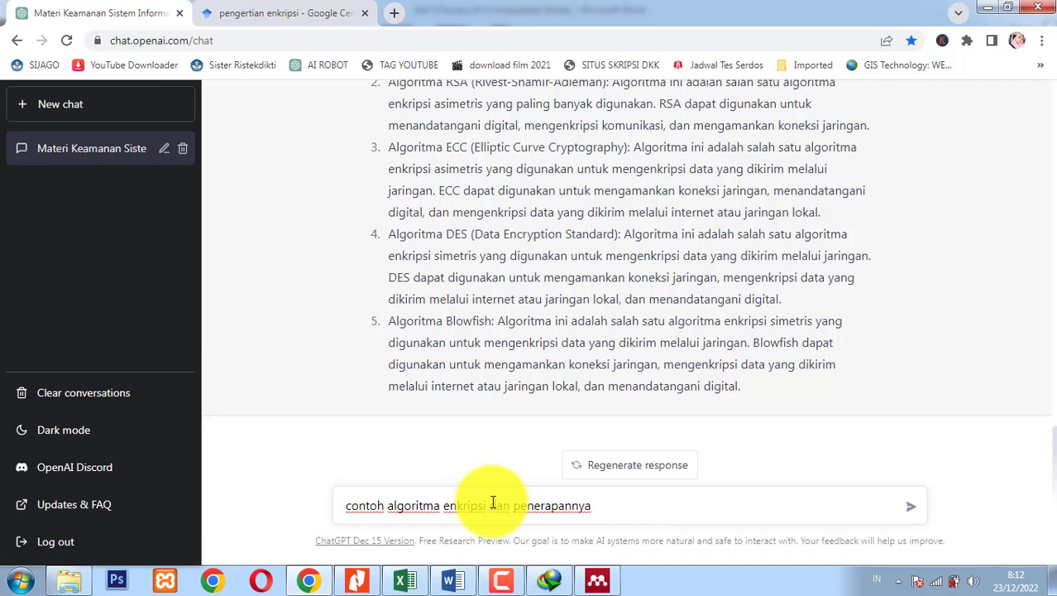
key("Return")
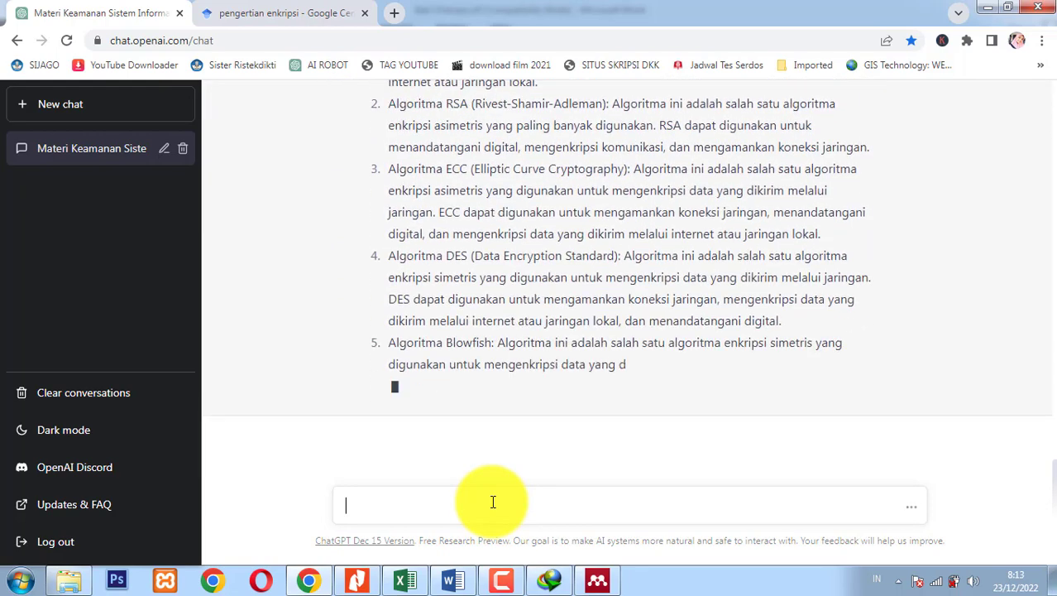
scroll(617, 399, "up", 2)
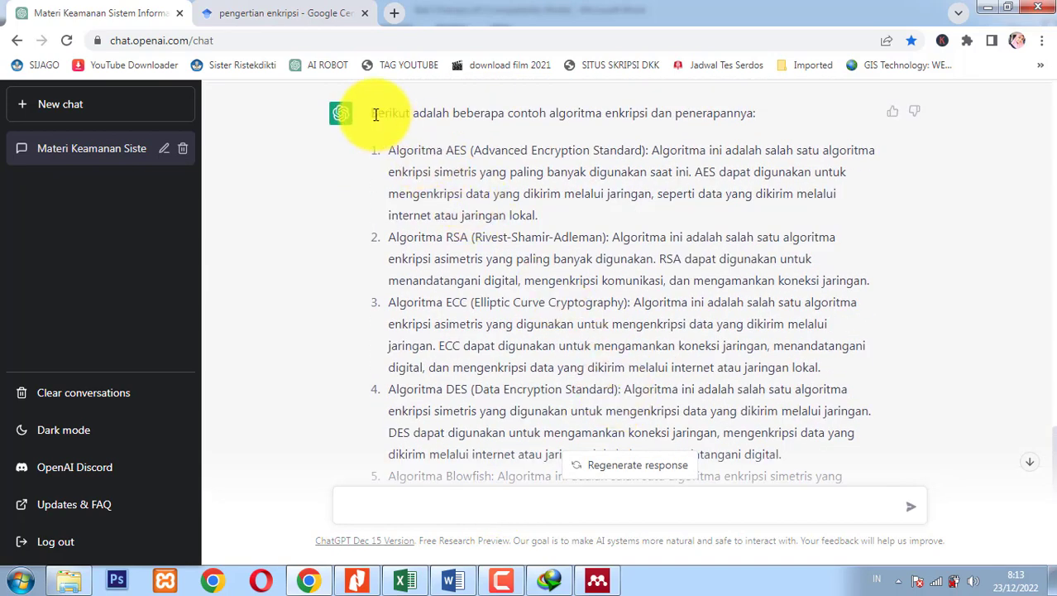
left_click_drag(375, 114, 574, 258)
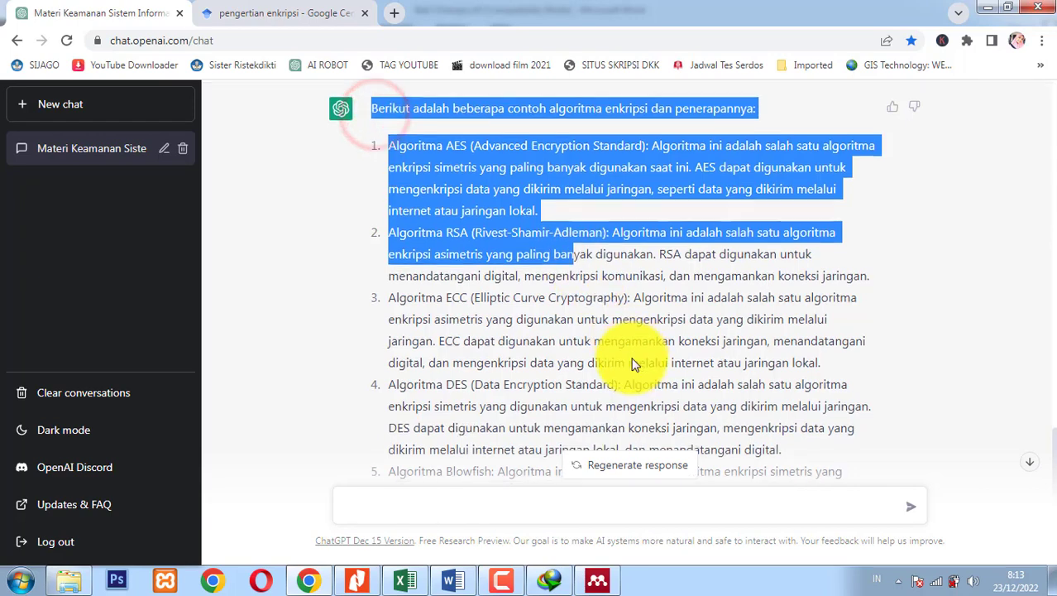
scroll(618, 359, "down", 2)
left_click(747, 384, "shift")
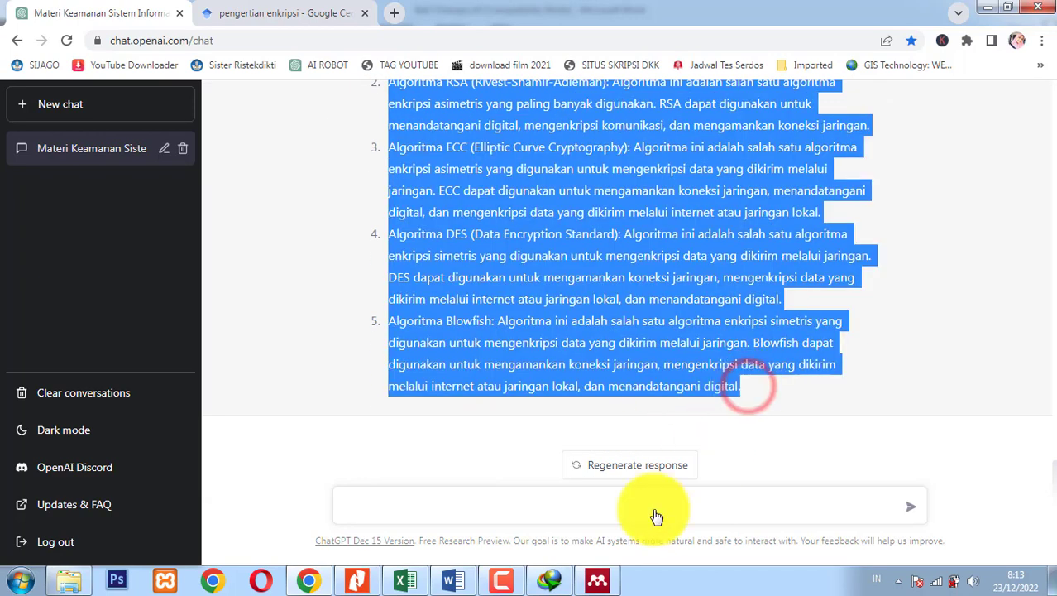
In Word, paste the copied ChatGPT answer as text only on a new line below the section 1.3 Algoritma enkripsi paragraph.
left_click(453, 582)
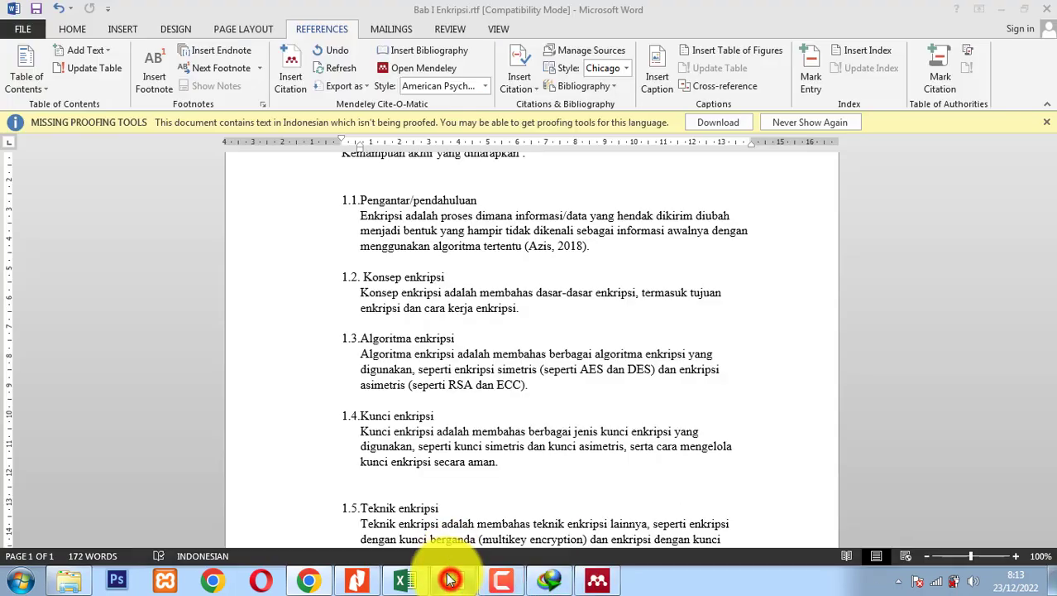
left_click(530, 385)
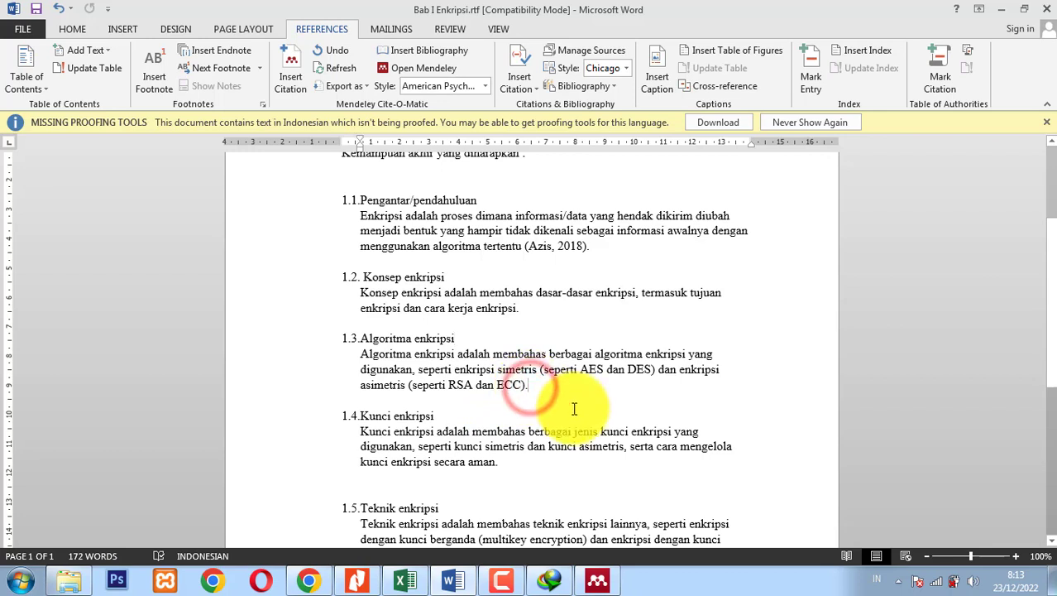
key("Return")
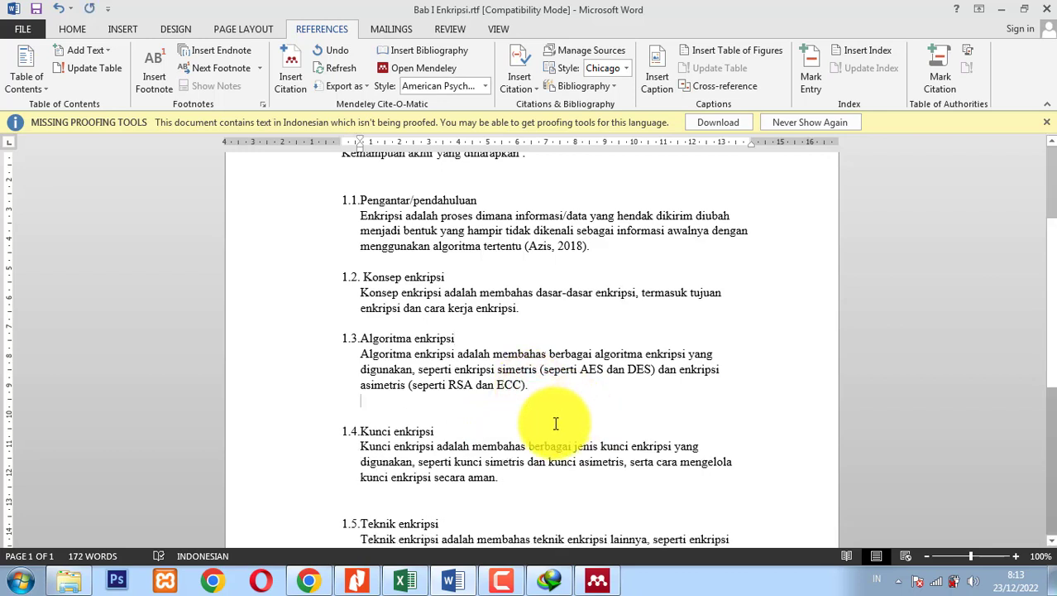
right_click(531, 403)
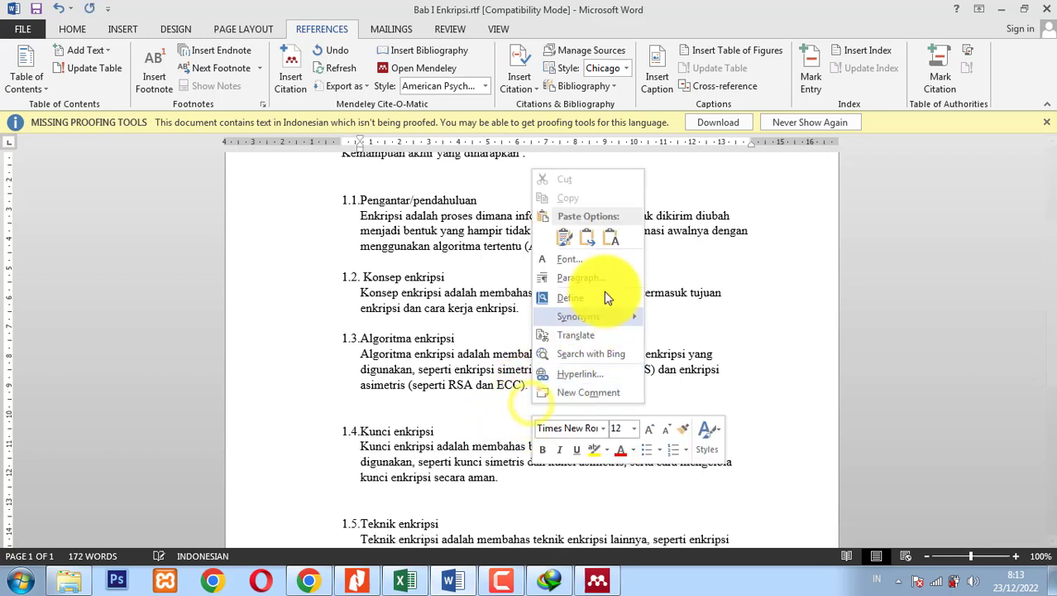
left_click(610, 240)
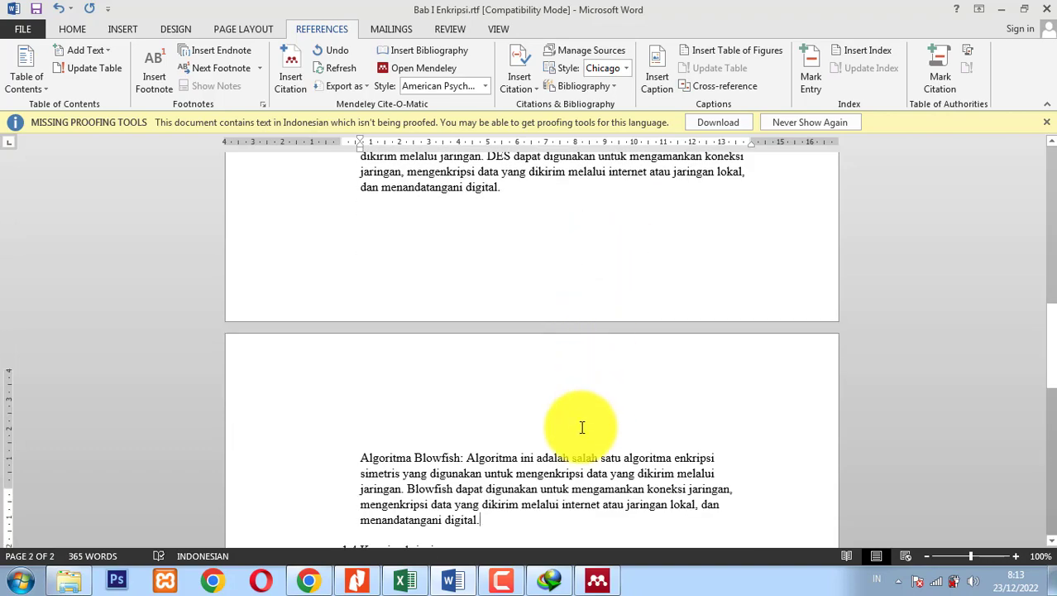
Format the pasted algorithm paragraphs, from AES through Blowfish, as a lettered list in the a., b., c. style.
scroll(583, 426, "up", 5)
scroll(571, 425, "up", 4)
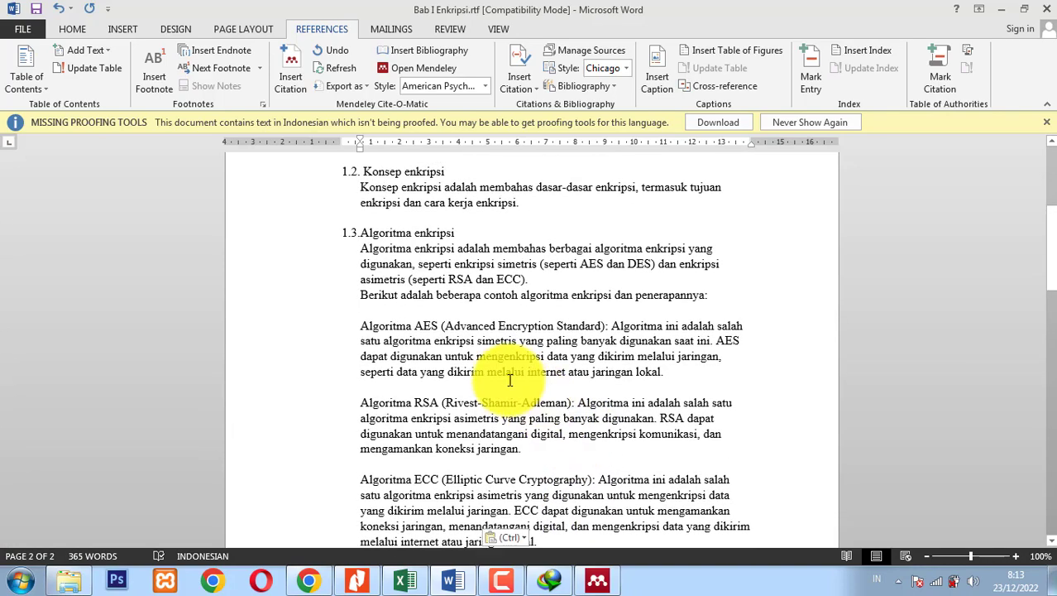
left_click(361, 325)
key("ctrl+shift+End")
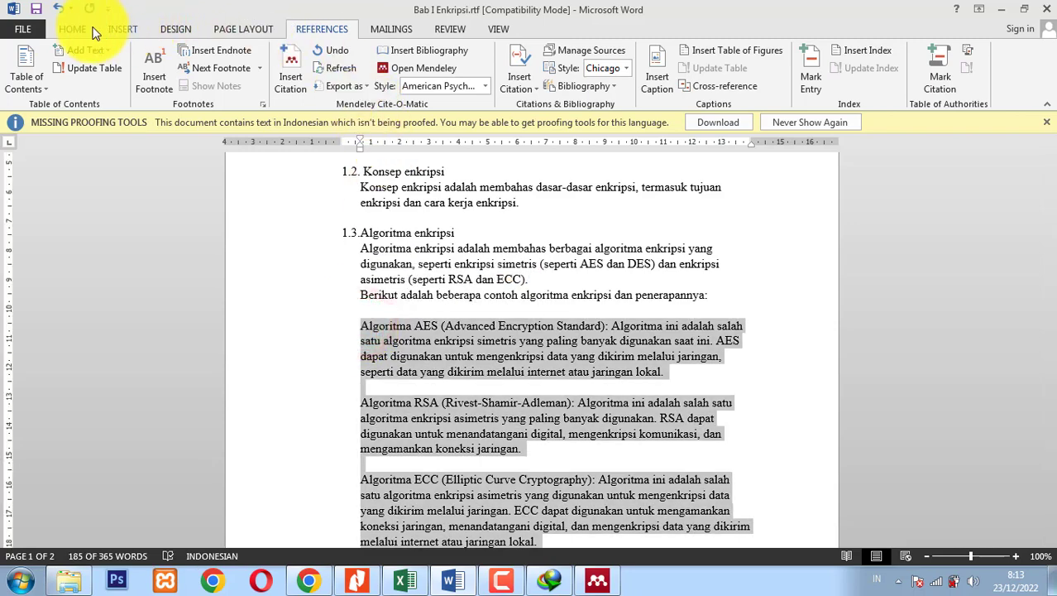
left_click(82, 29)
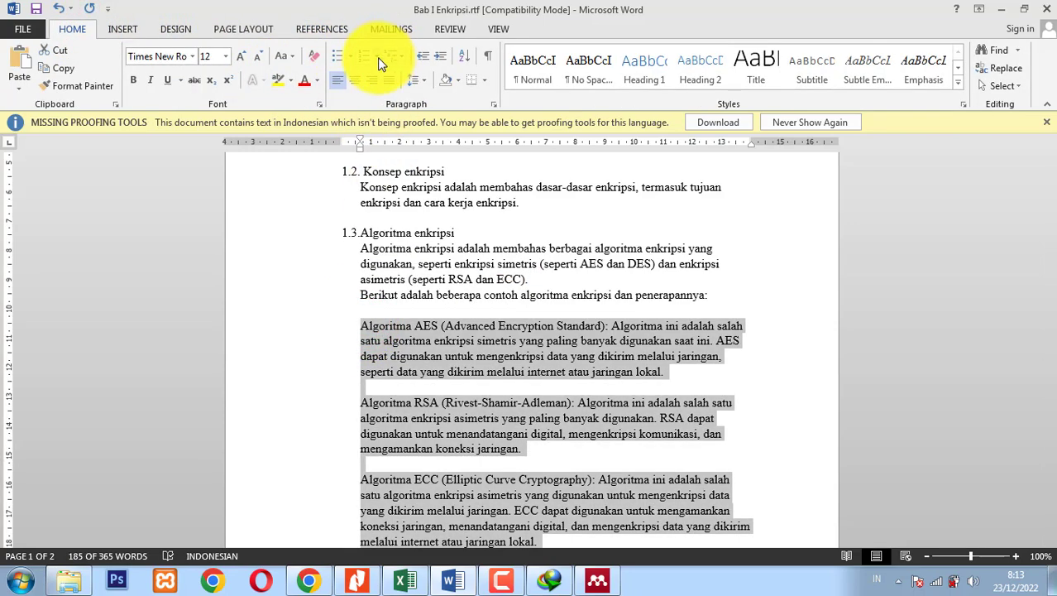
left_click(378, 56)
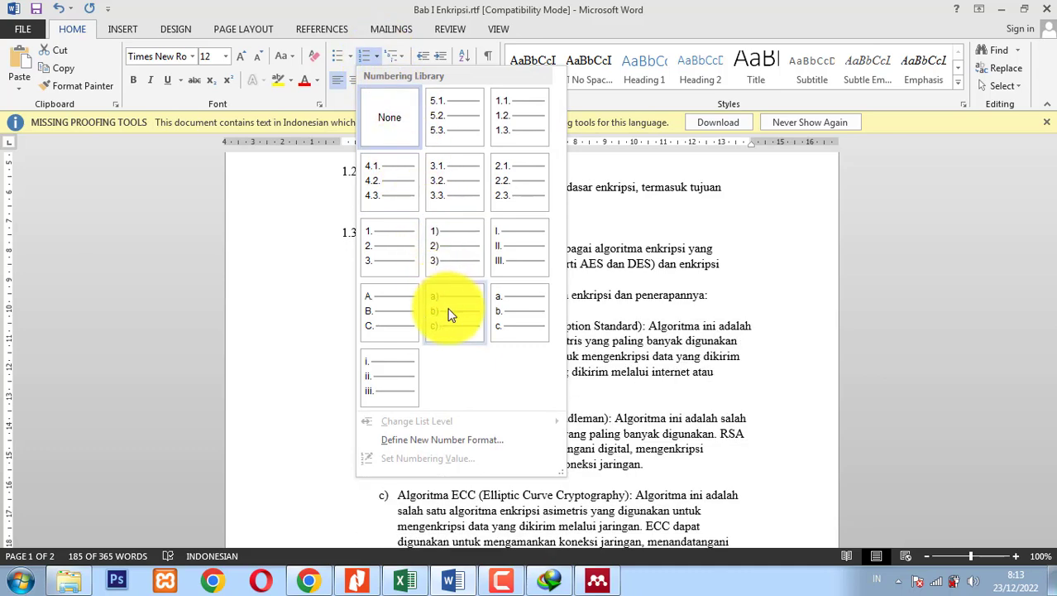
left_click(513, 317)
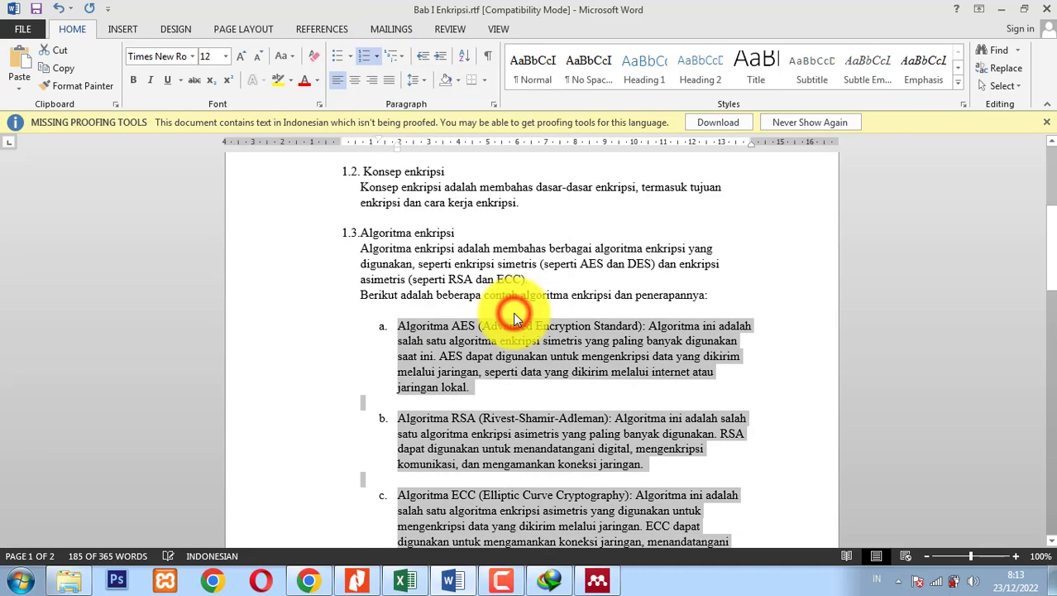
Delete the blank line between the introductory sentence of the algorithm examples and item a on AES.
left_click(496, 399)
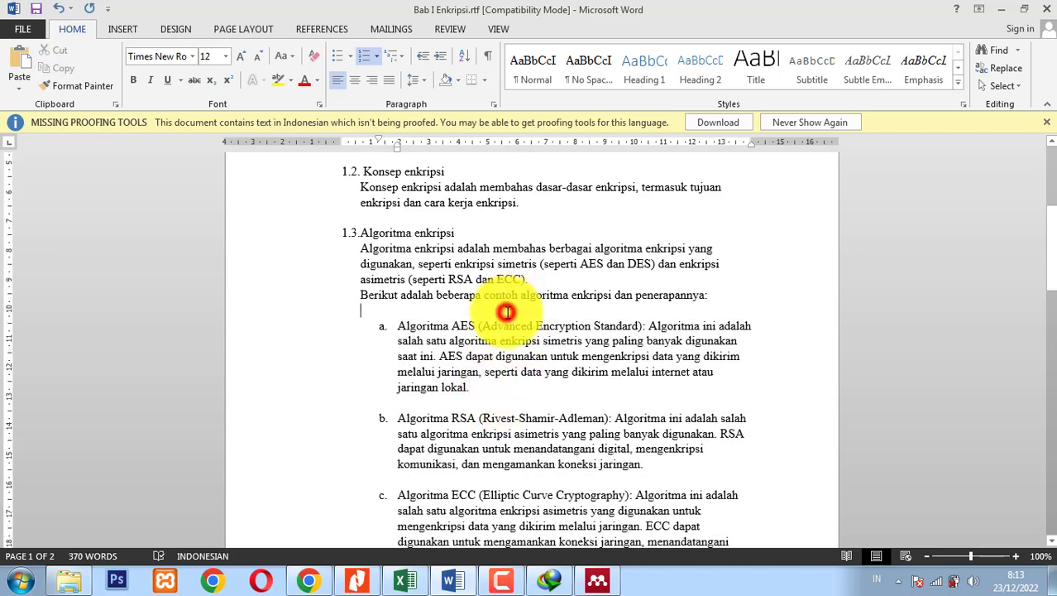
key("Delete")
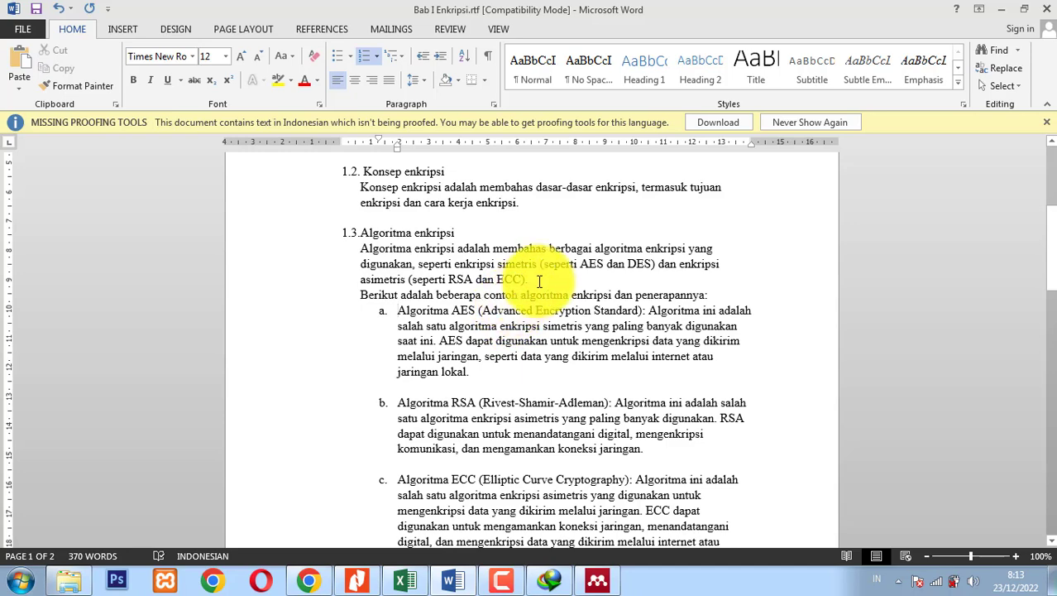
scroll(488, 372, "down", 2)
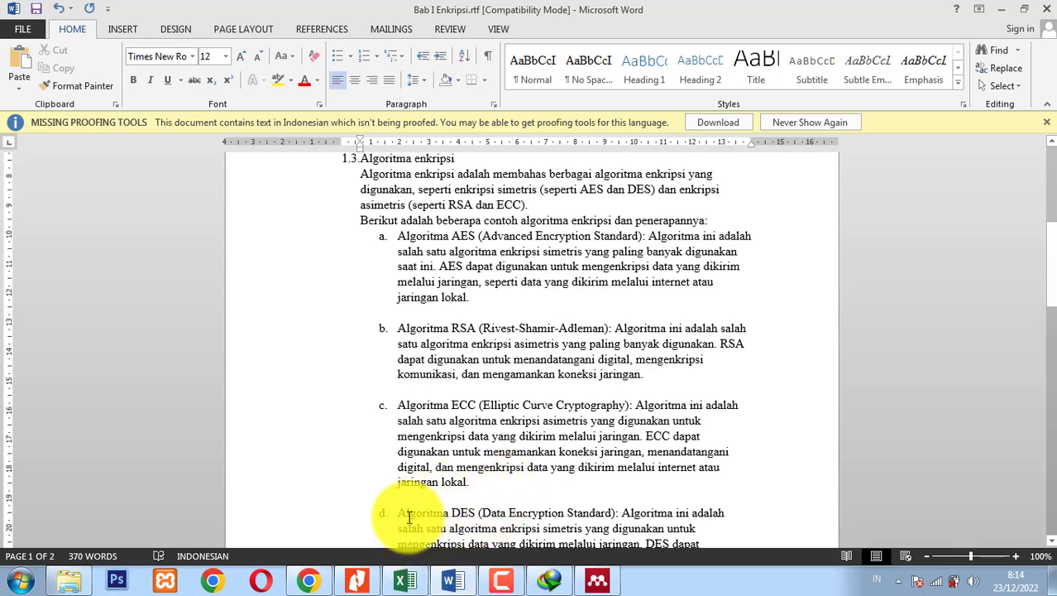
In Chrome, ask ChatGPT "contoh perhitungan enkripsi" and check the algorithm the calculation example uses against the earlier list.
left_click(308, 580)
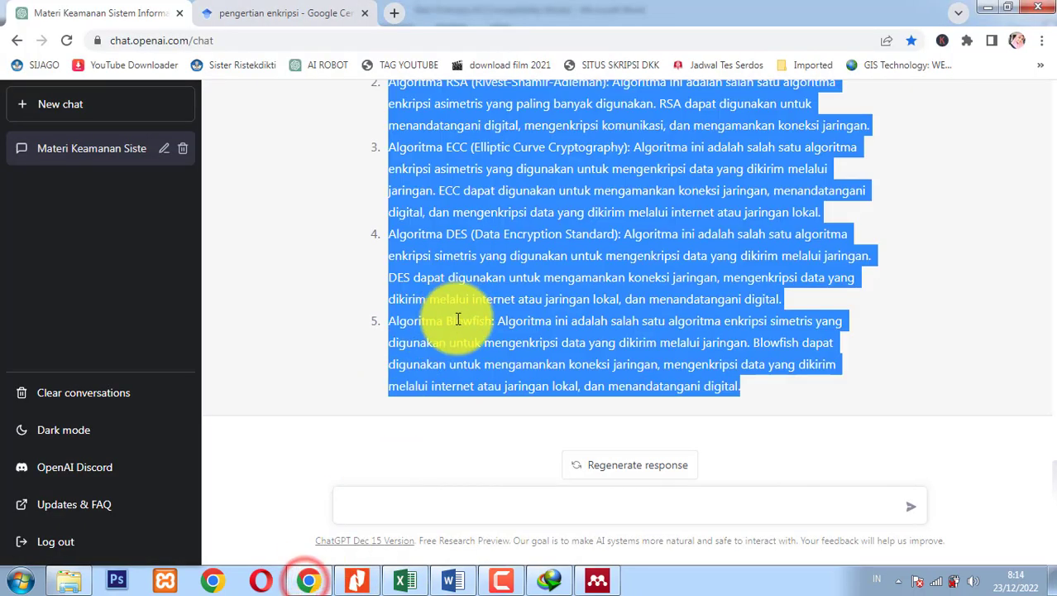
left_click(567, 508)
type("contoh perhit")
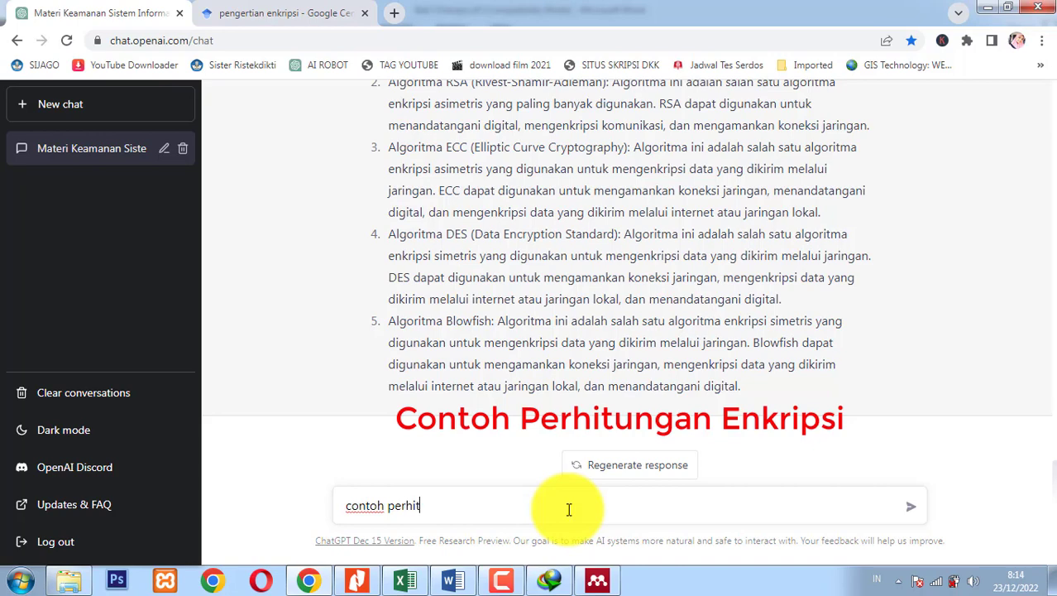
type("ungan enkripsi")
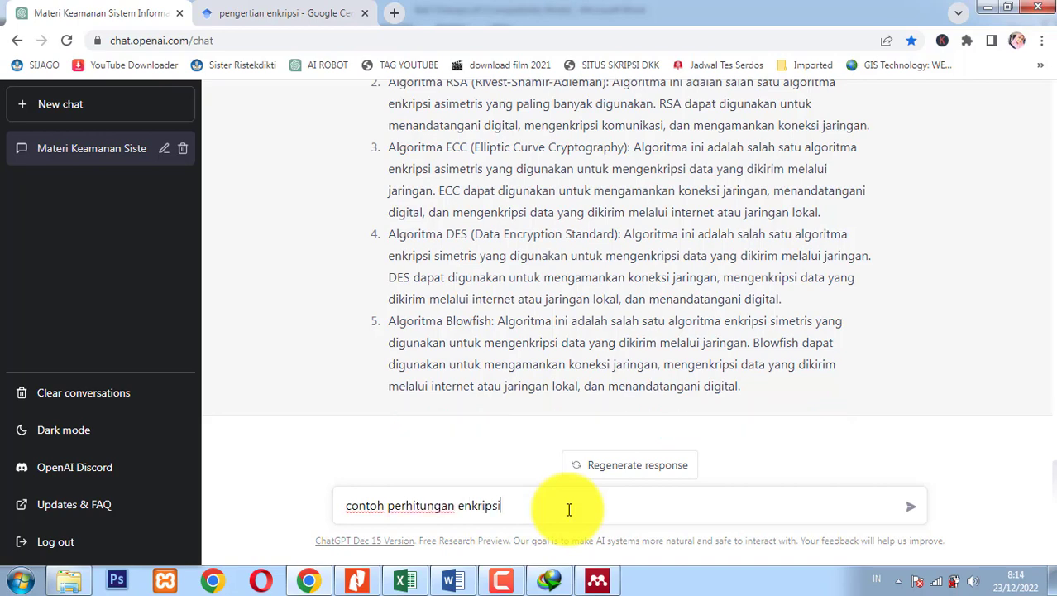
key("Return")
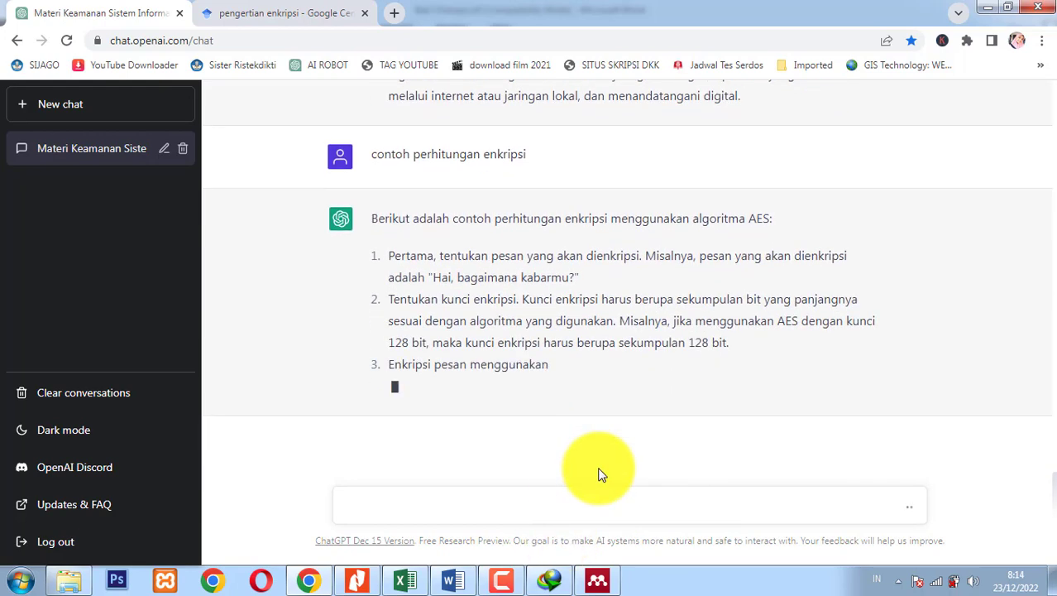
scroll(610, 414, "up", 6)
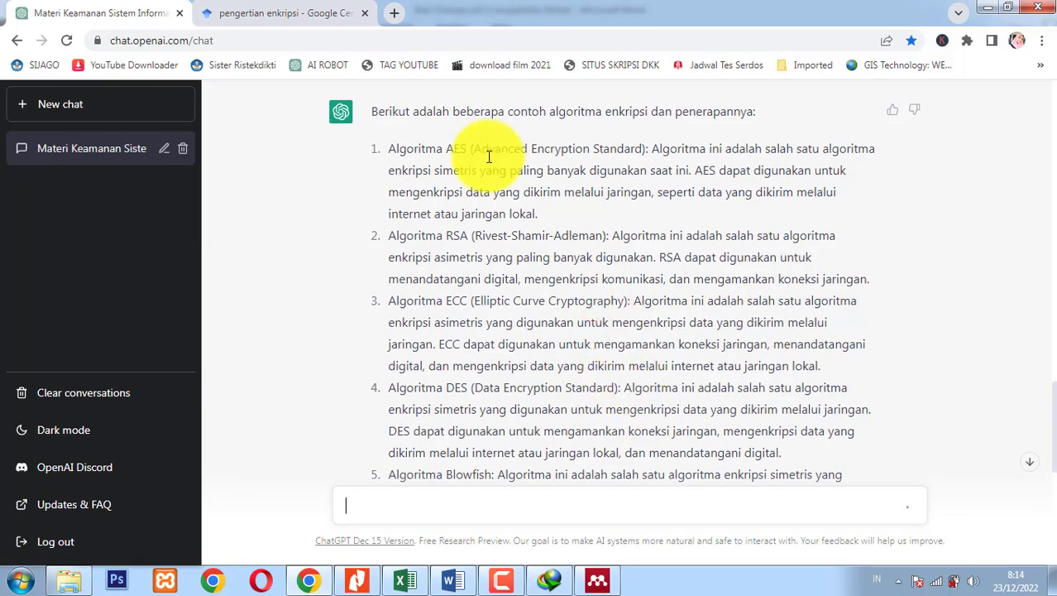
scroll(489, 397, "down", 2)
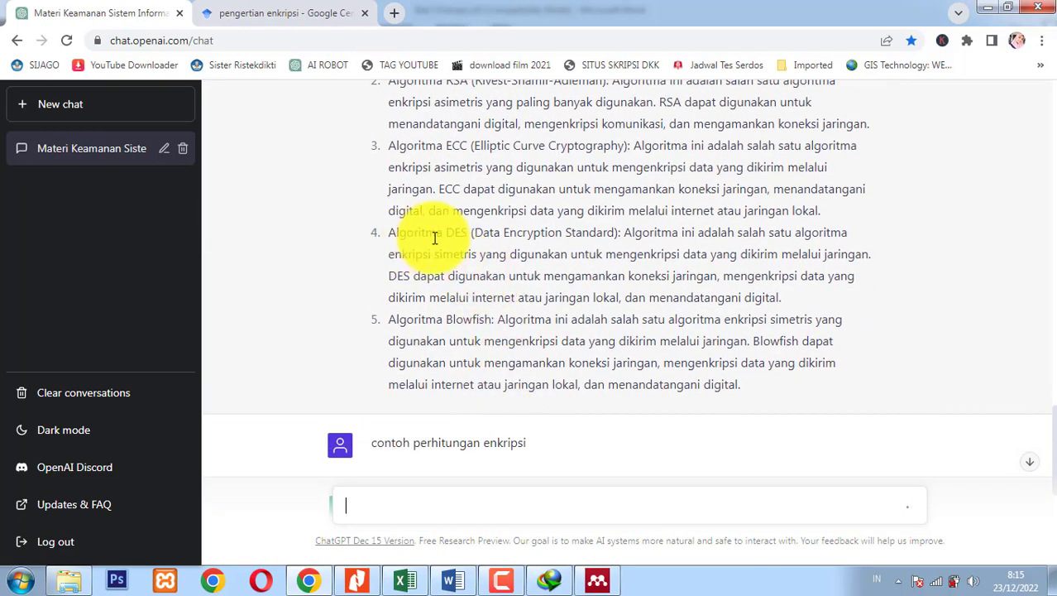
scroll(601, 481, "down", 5)
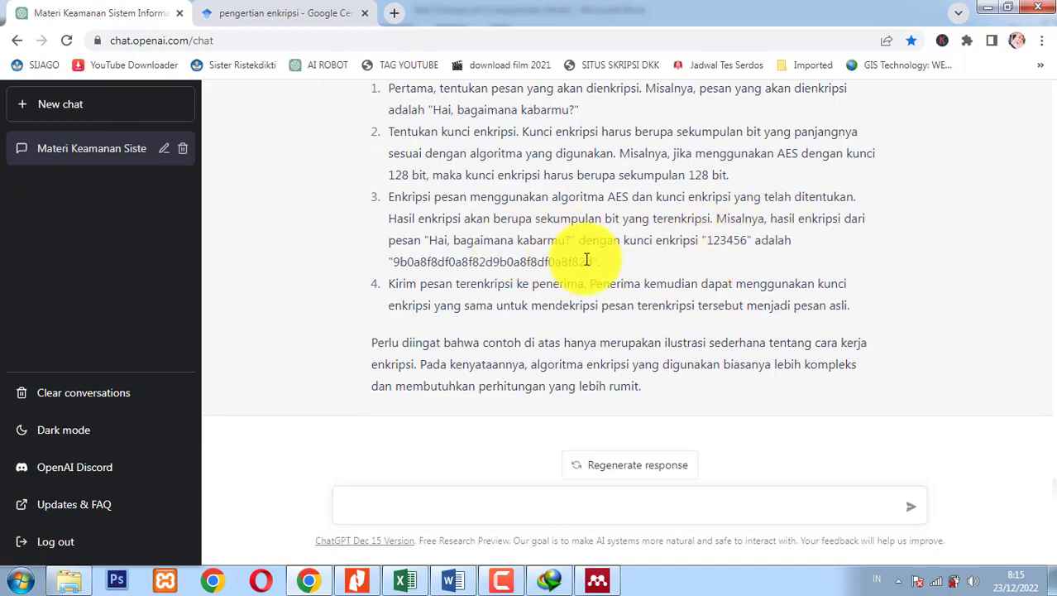
Copy ChatGPT's full AES calculation answer, from the introductory sentence through the closing "Perlu diingat" paragraph.
scroll(609, 345, "up", 2)
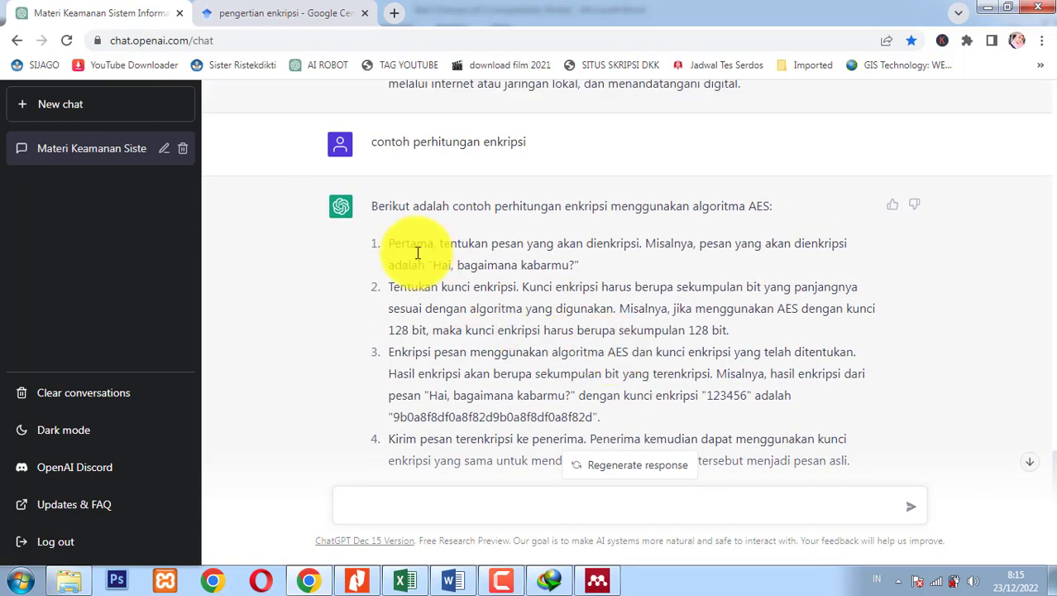
left_click_drag(374, 205, 734, 346)
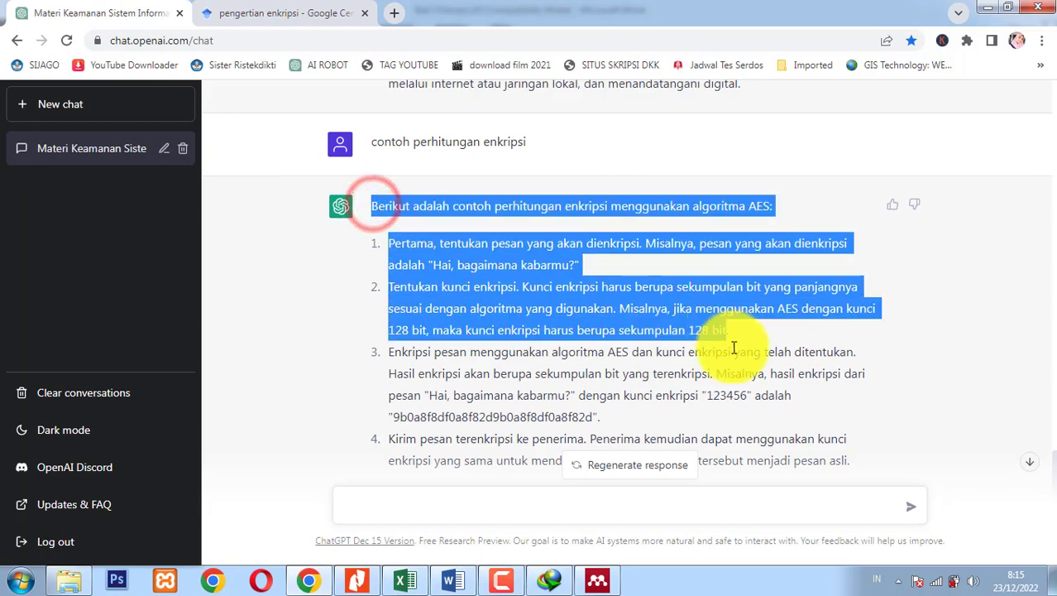
scroll(701, 390, "down", 2)
left_click(659, 389, "shift")
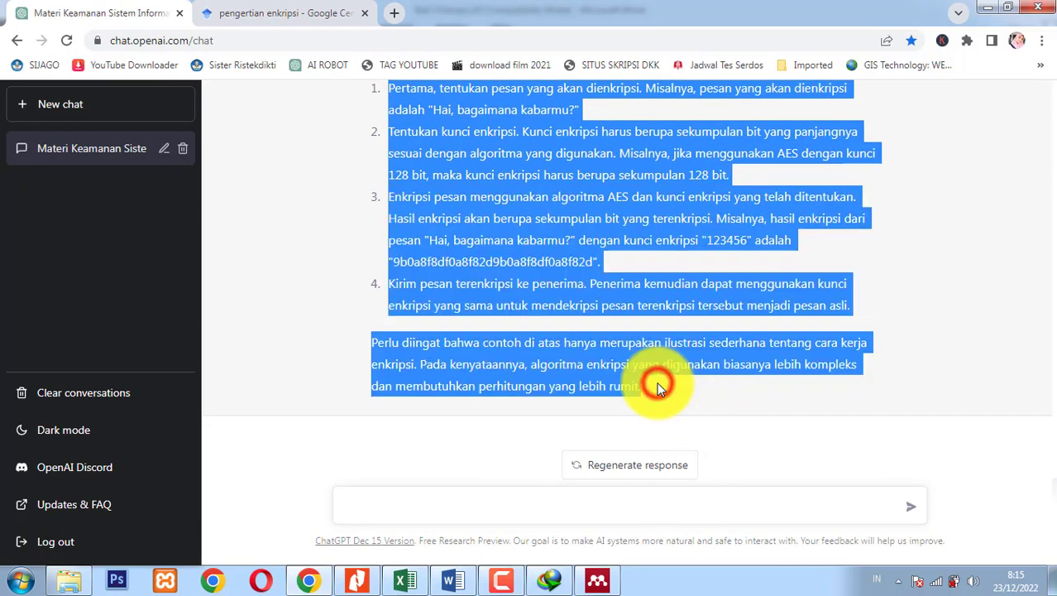
scroll(662, 331, "up", 4)
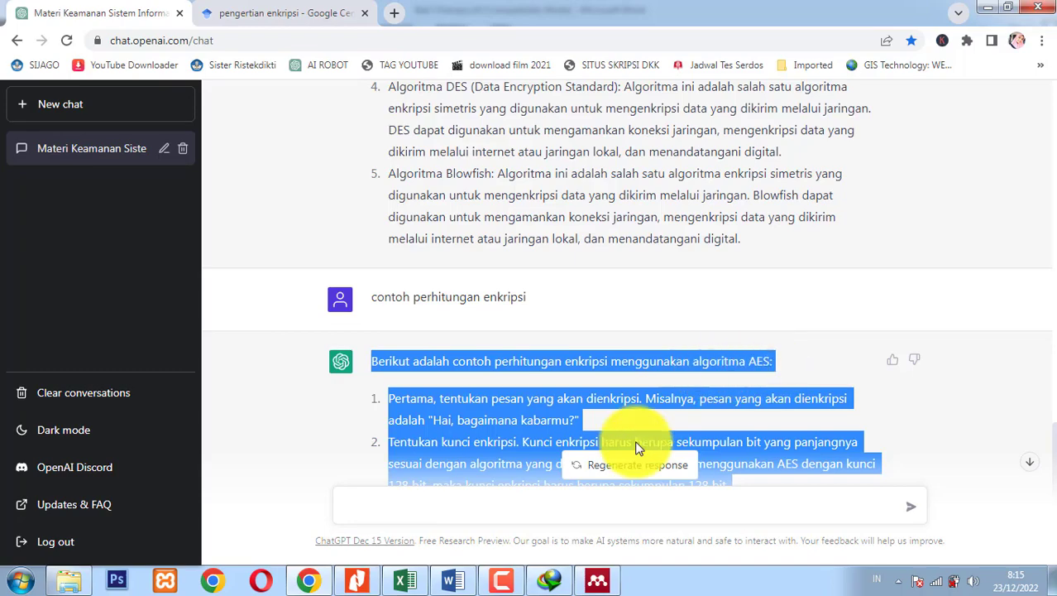
In Word, paste the AES calculation example as text only on a new line below item a, Algoritma AES.
left_click(454, 581)
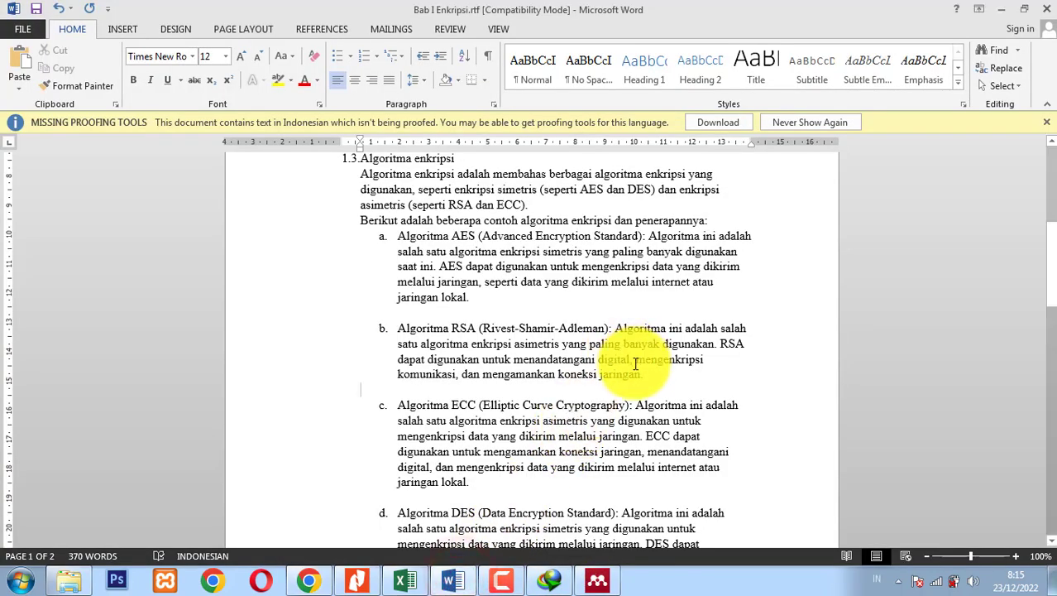
scroll(635, 364, "down", 2)
scroll(635, 364, "down", 2)
scroll(634, 367, "up", 3)
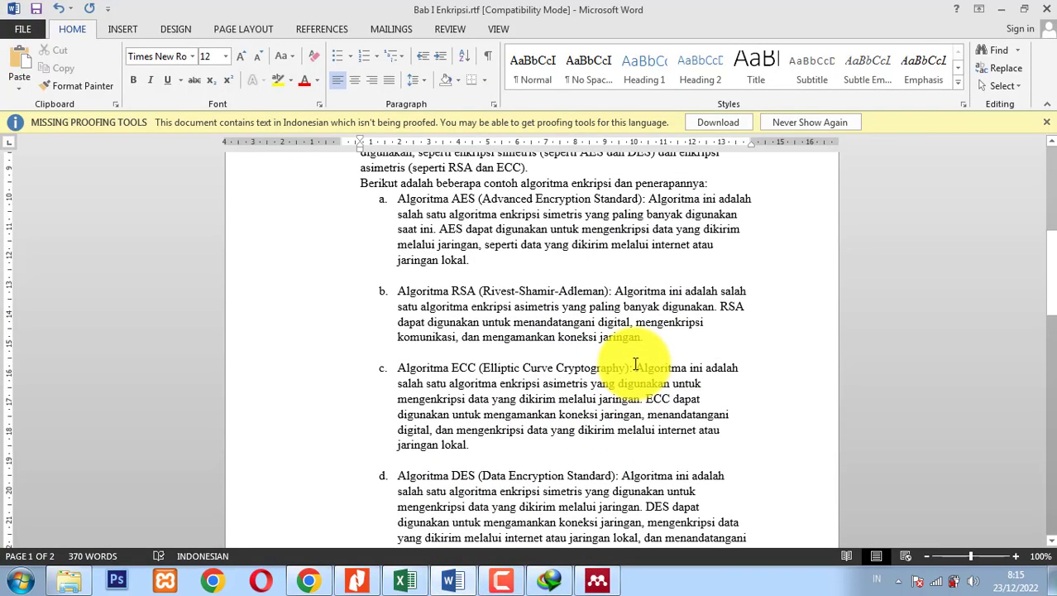
left_click(455, 273)
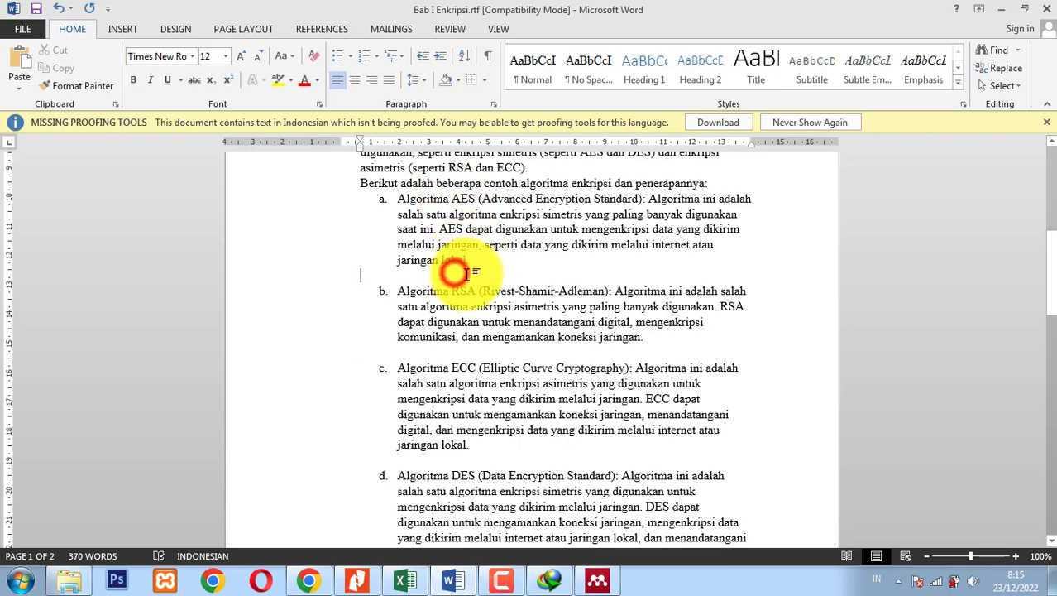
left_click(488, 266)
key("Return")
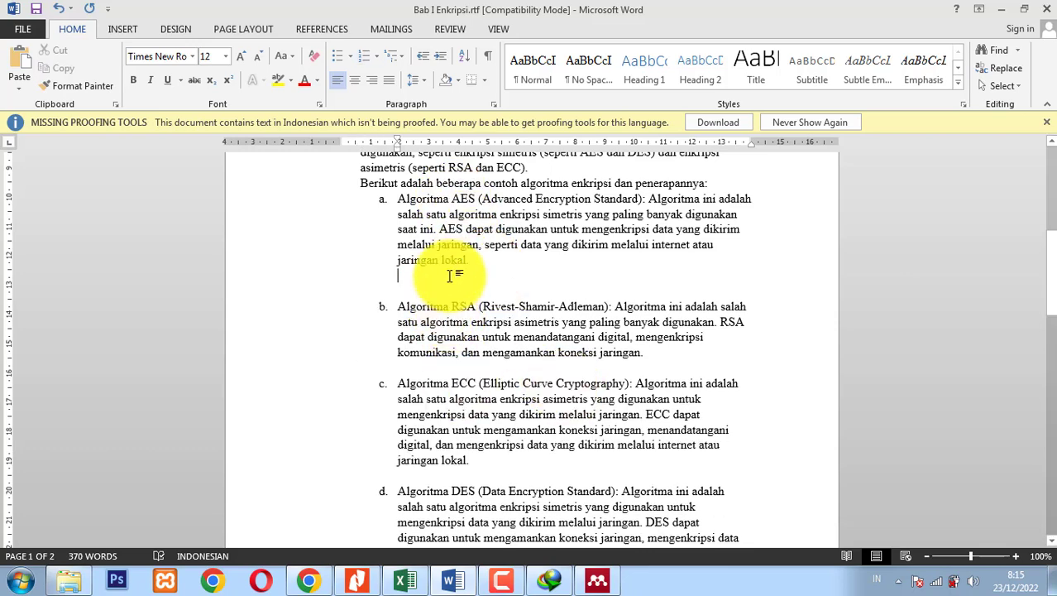
right_click(451, 278)
left_click(530, 343)
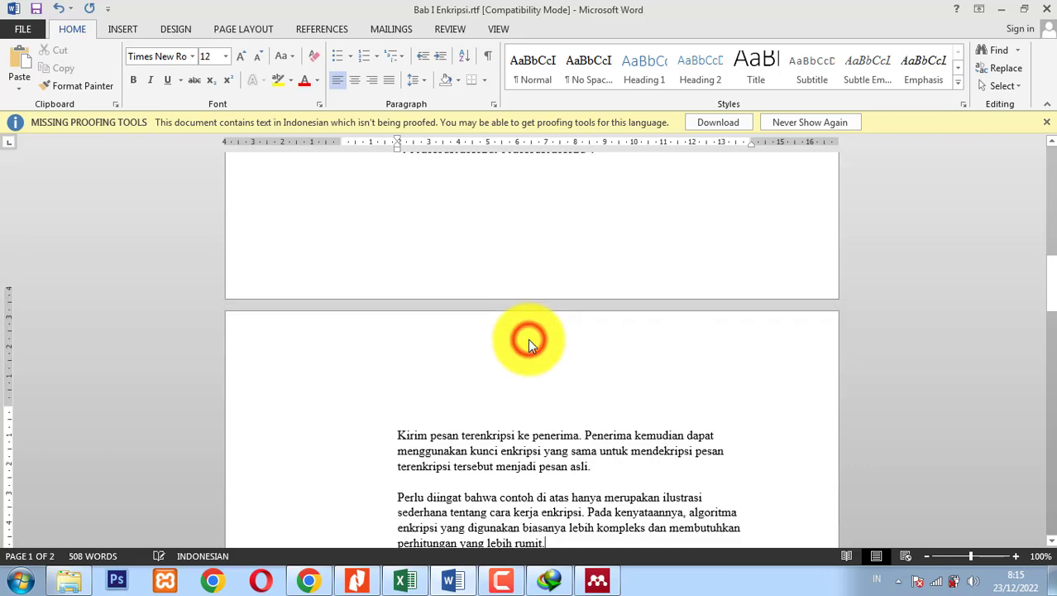
Number the pasted AES calculation paragraphs, from "Pertama, tentukan pesan" through the closing note, in the 1), 2), 3) style.
scroll(563, 365, "up", 7)
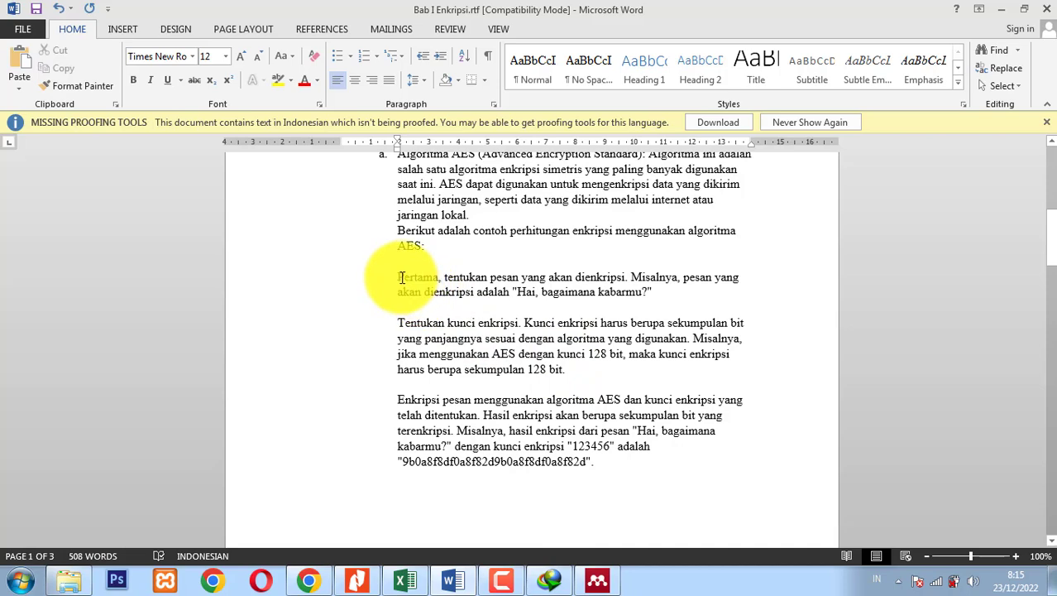
left_click(398, 276, "shift")
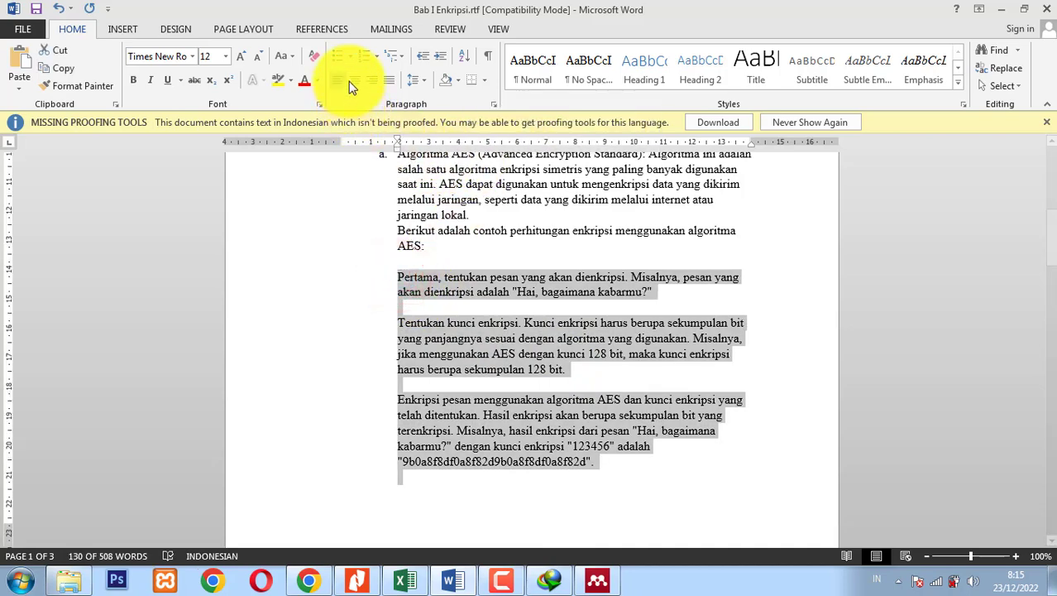
left_click(377, 56)
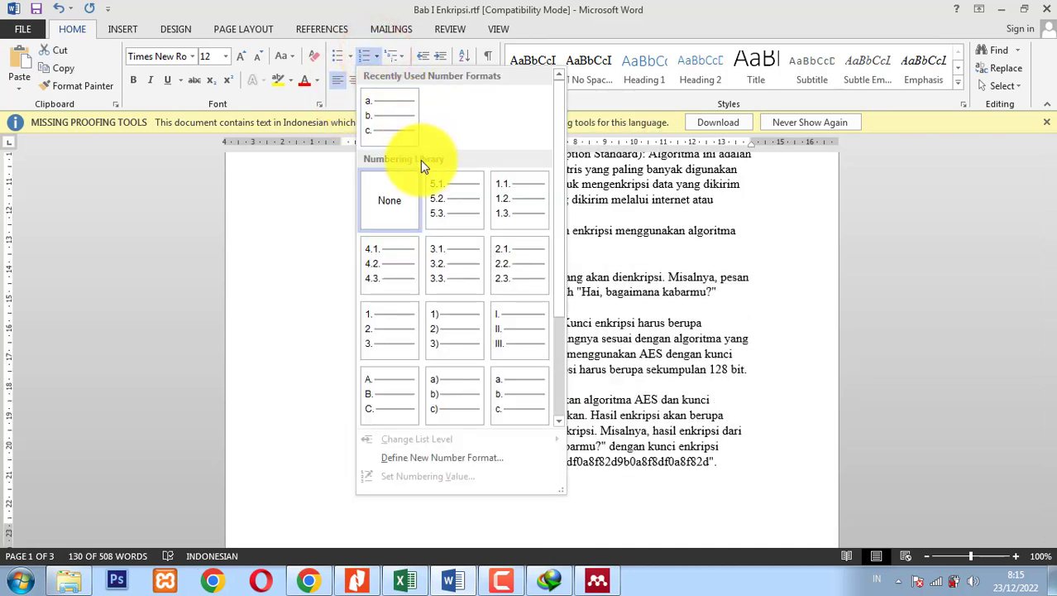
left_click(454, 335)
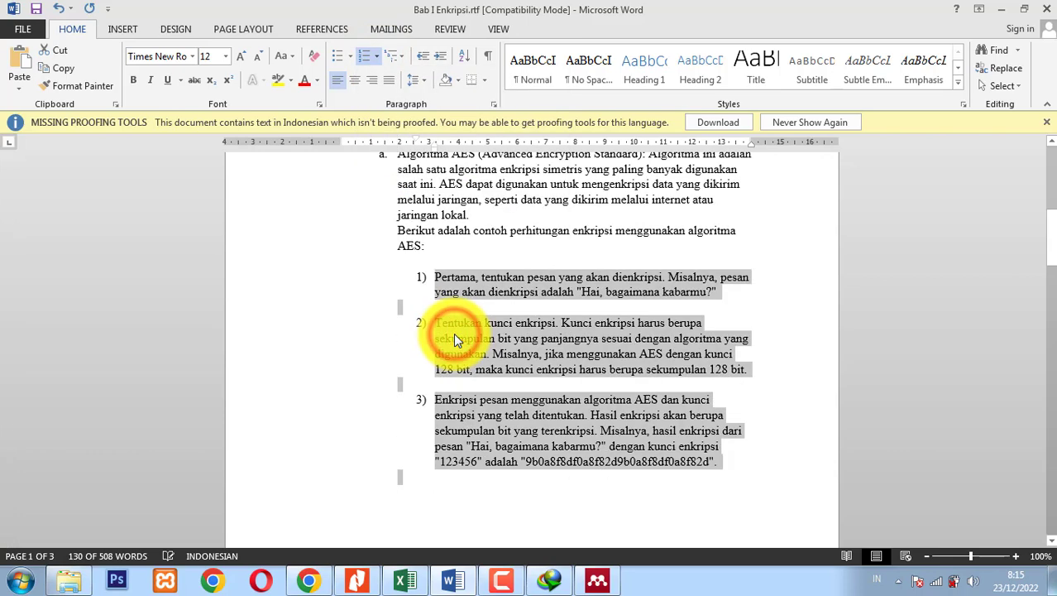
left_click(475, 259)
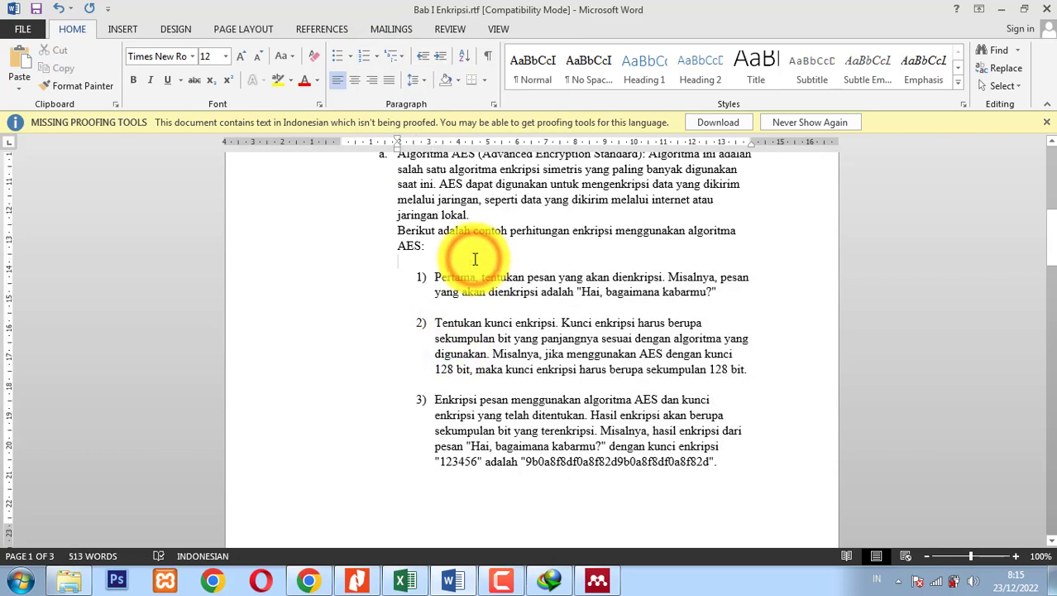
Delete the blank lines before and between the numbered steps of the AES encryption calculation example.
key("Delete")
left_click(473, 294)
key("Delete")
left_click(474, 352)
key("Delete")
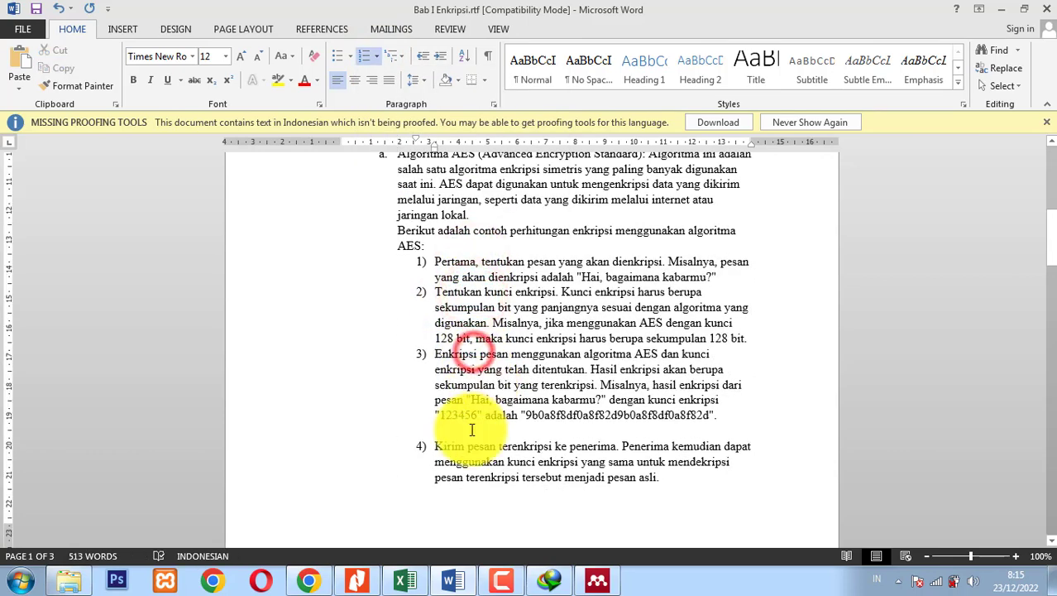
left_click(472, 429)
scroll(471, 430, "down", 1)
key("Delete")
Review the AES example and the remaining sections of the chapter through 1.7 Aplikasi enkripsi.
scroll(478, 414, "down", 5)
scroll(528, 407, "up", 1)
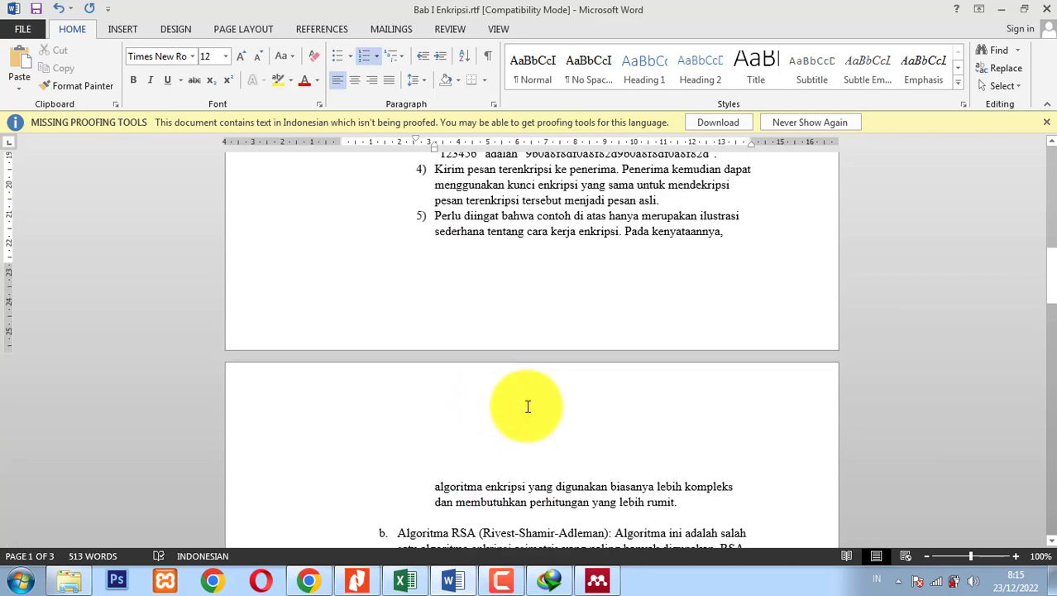
scroll(528, 406, "up", 1)
scroll(528, 406, "down", 1)
scroll(527, 407, "up", 4)
scroll(527, 406, "down", 4)
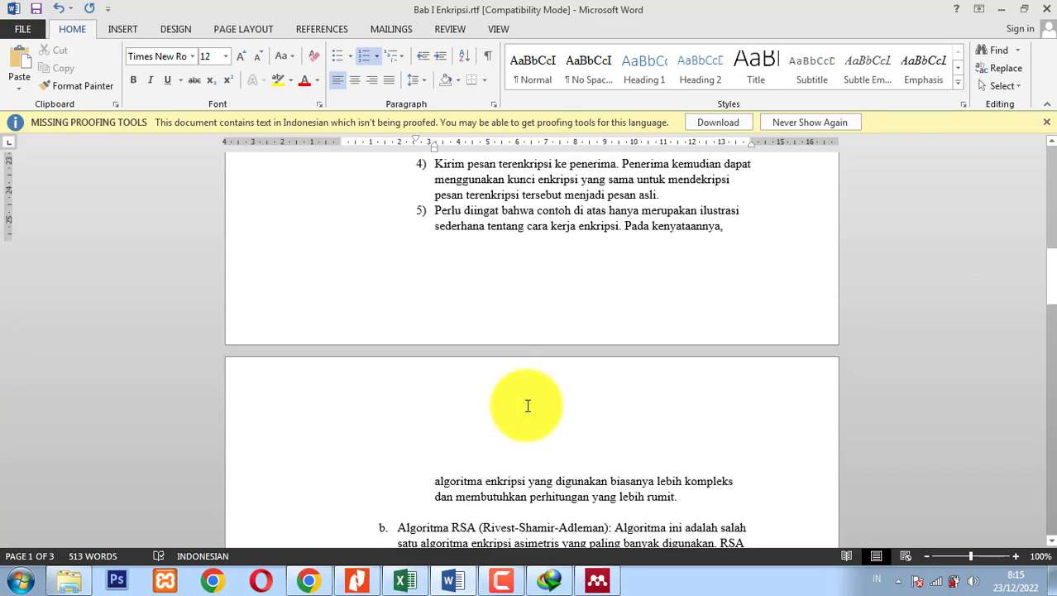
scroll(527, 406, "down", 2)
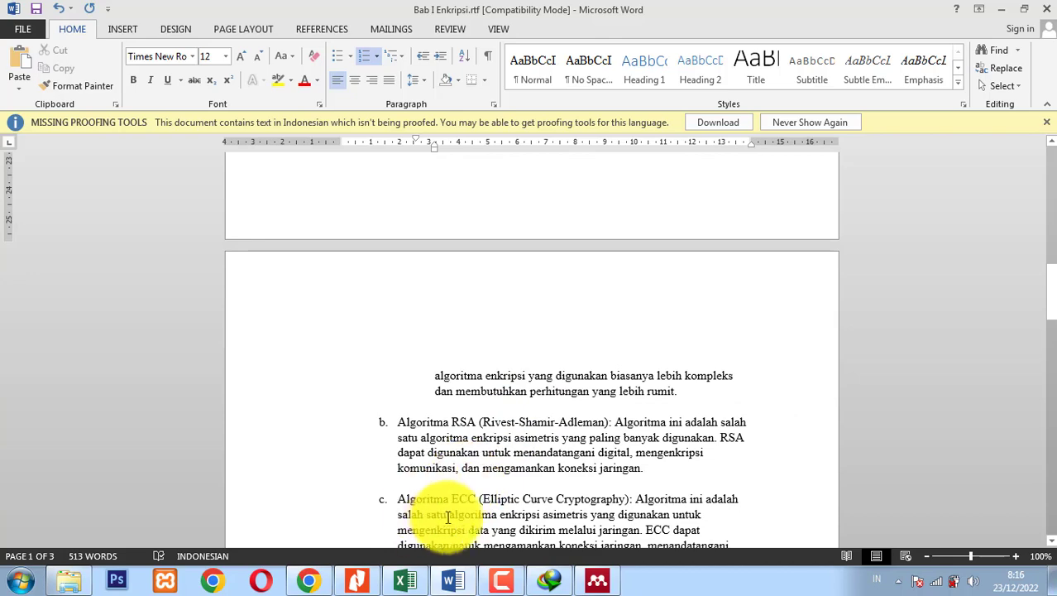
scroll(443, 506, "up", 7)
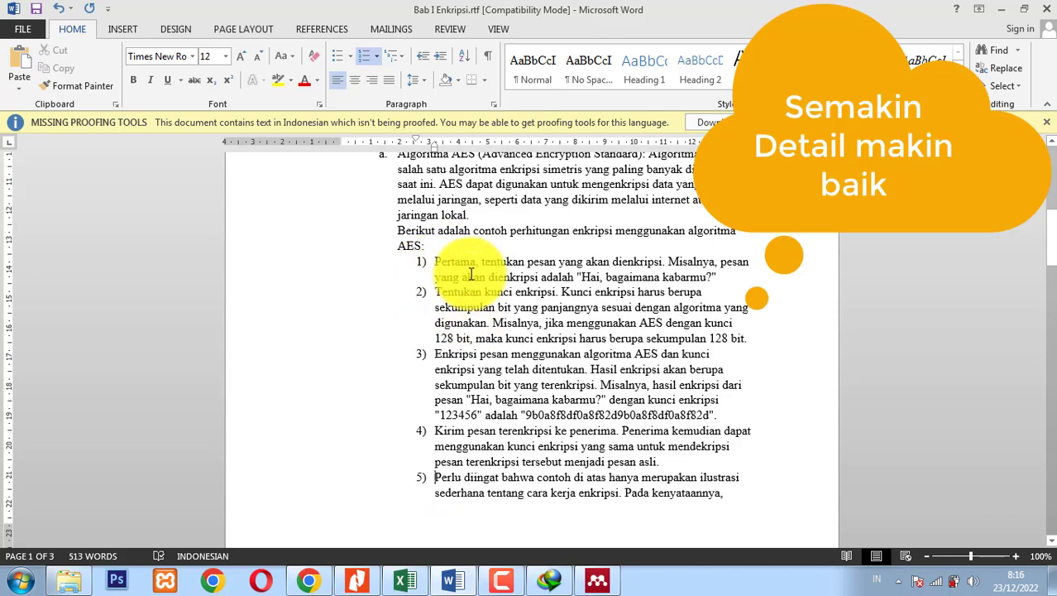
scroll(469, 306, "up", 1)
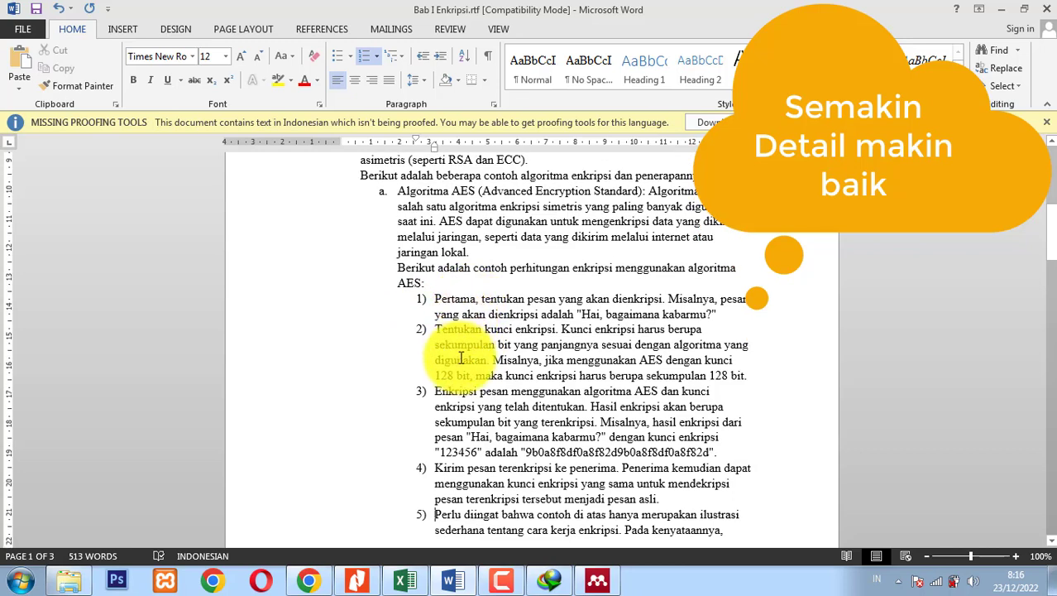
scroll(443, 335, "up", 2)
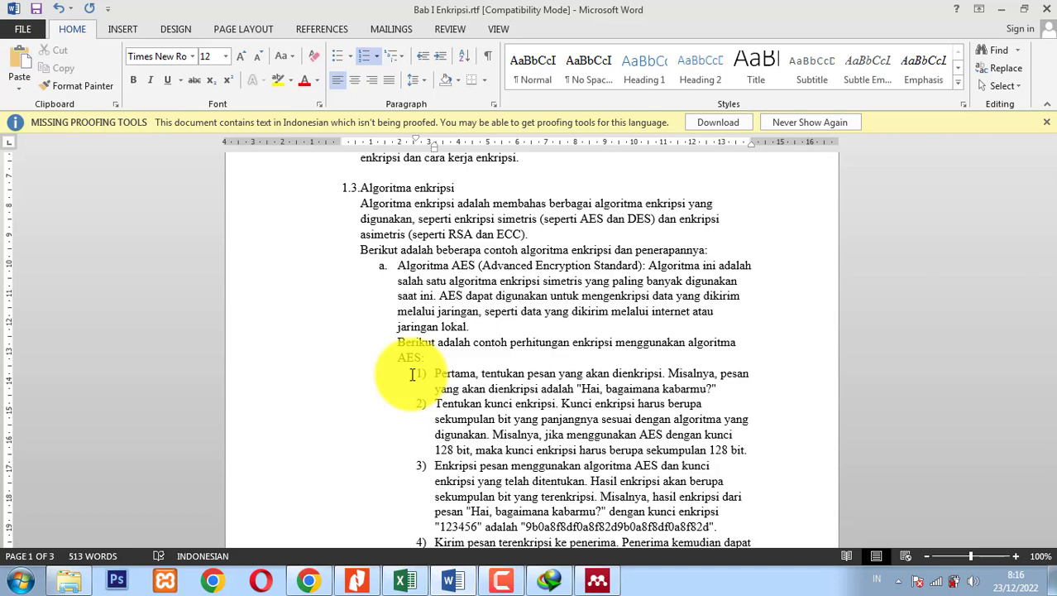
scroll(414, 374, "down", 12)
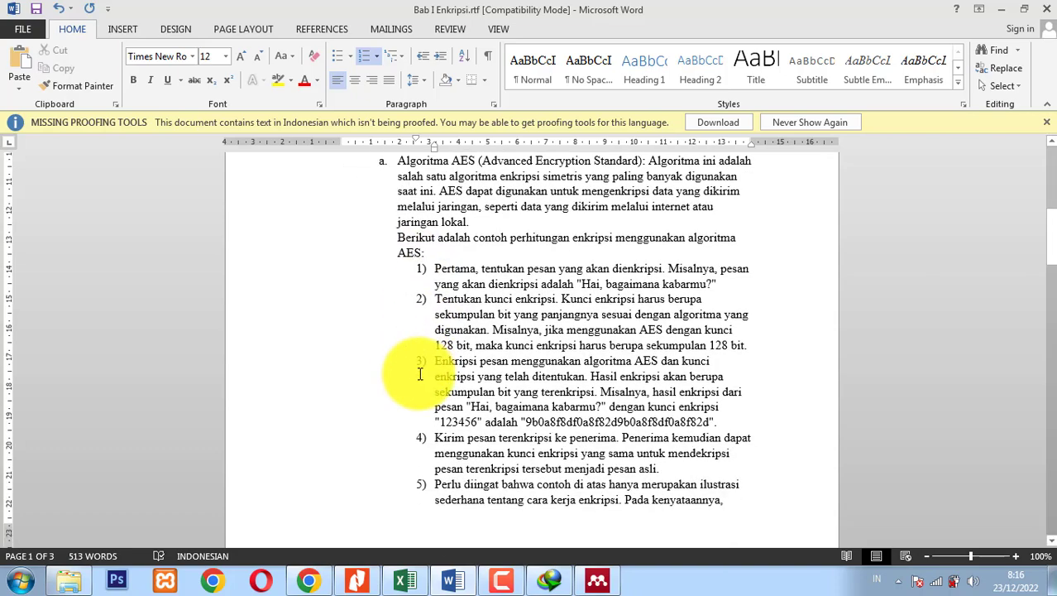
scroll(421, 374, "down", 6)
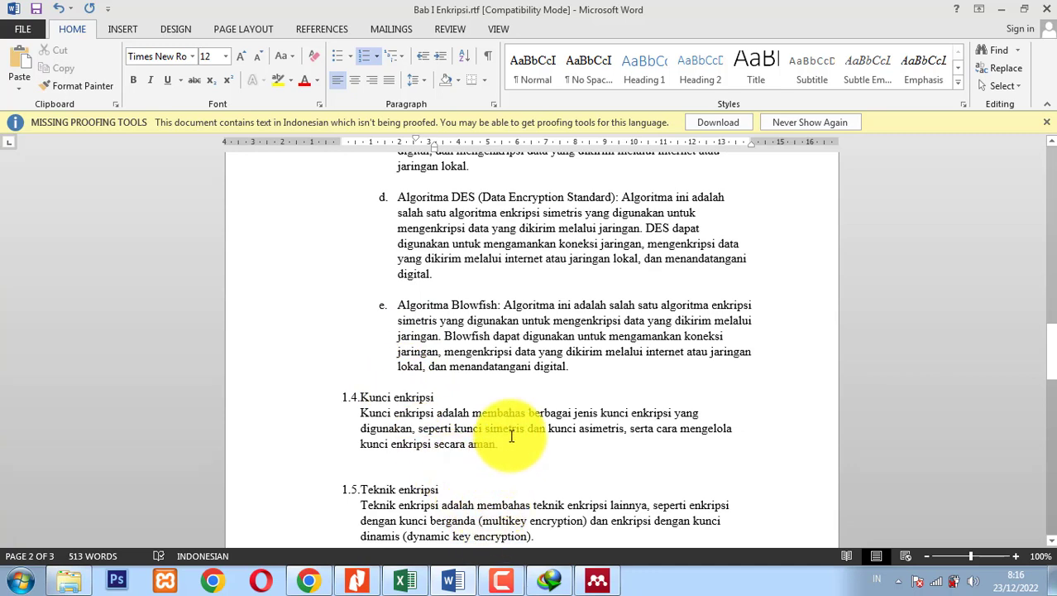
scroll(511, 436, "down", 7)
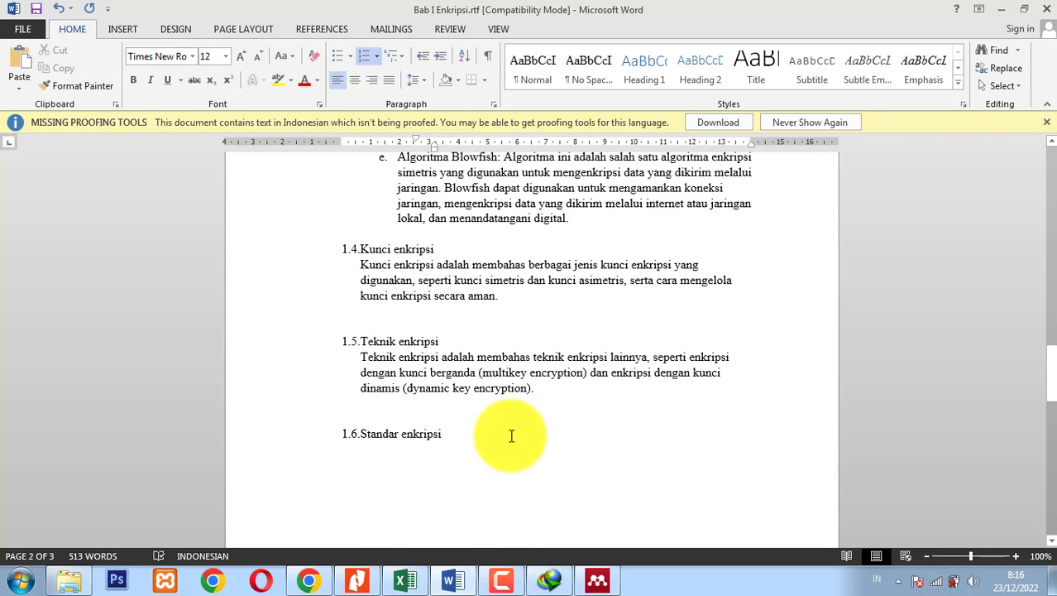
scroll(510, 431, "down", 5)
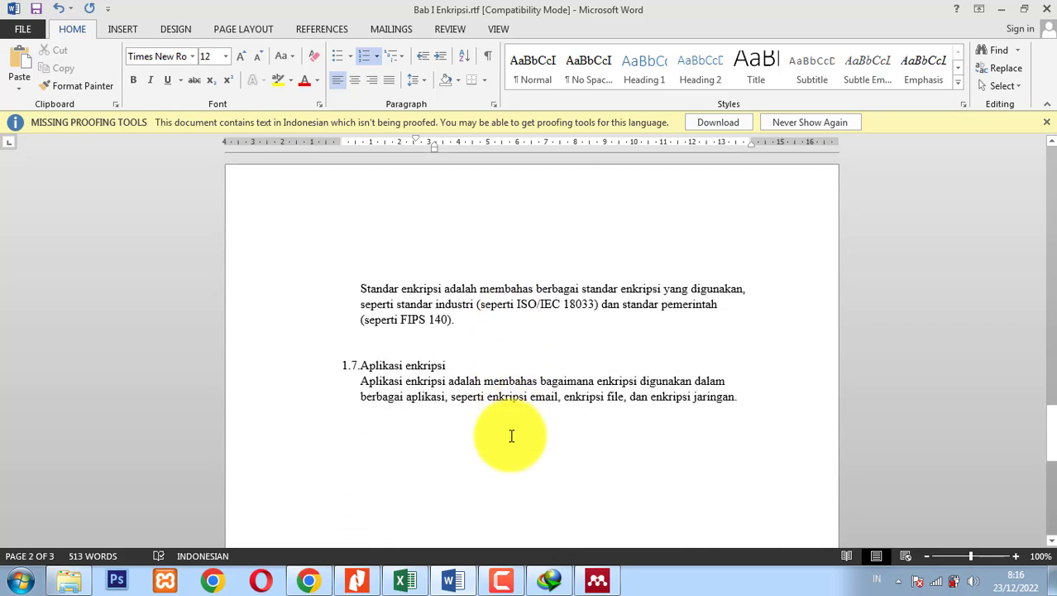
scroll(460, 527, "up", 1)
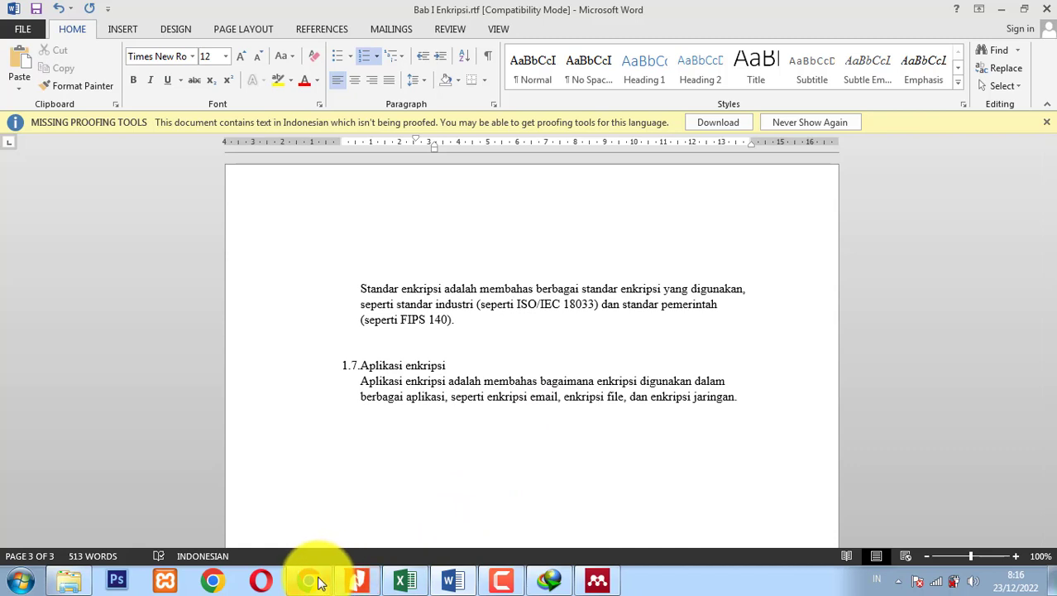
Switch to ChatGPT in Chrome and submit the prompt "contoh aplikasi enkripsi" in the existing conversation.
mouse_move(319, 582)
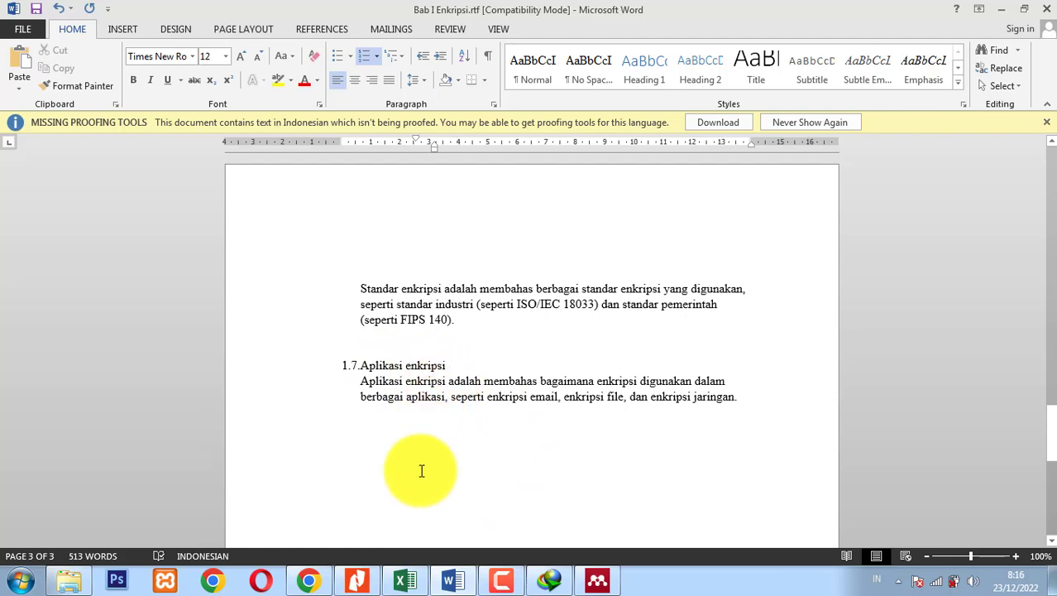
left_click(294, 586)
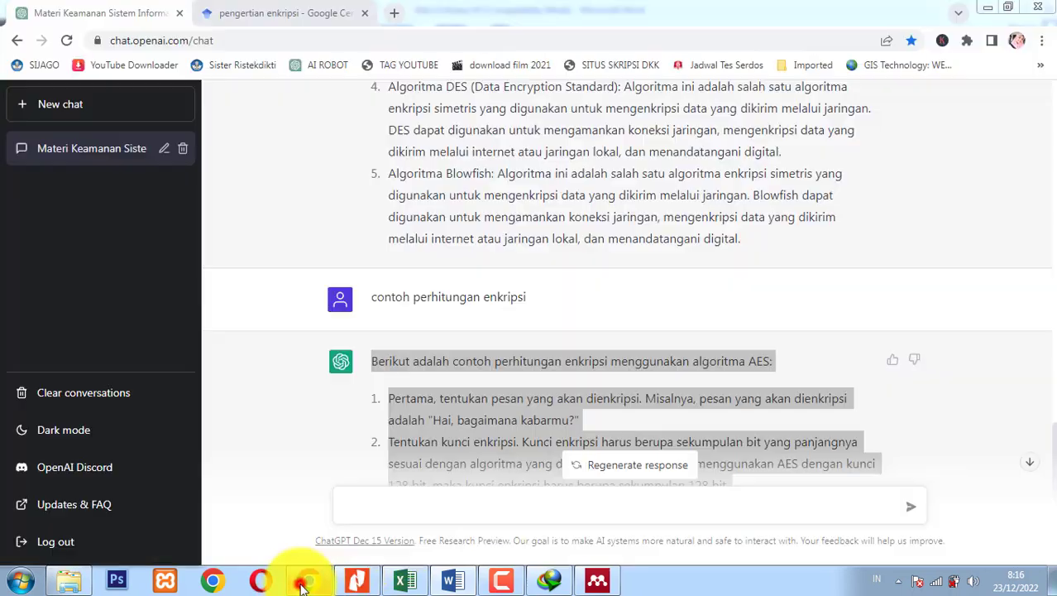
left_click(442, 508)
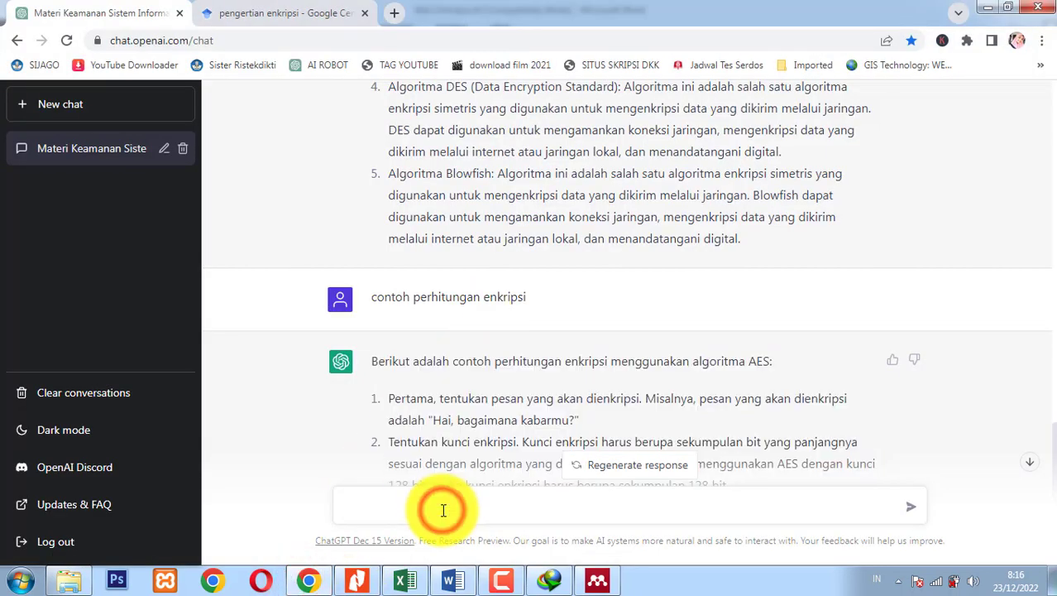
type("contoh aplikasi enkripsi")
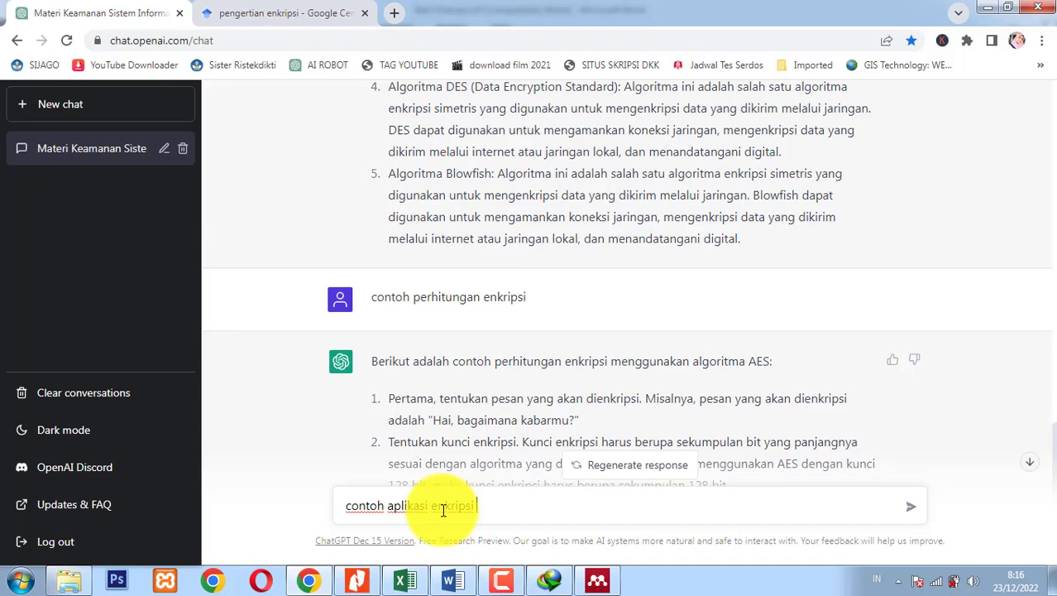
key("Return")
left_click(1030, 461)
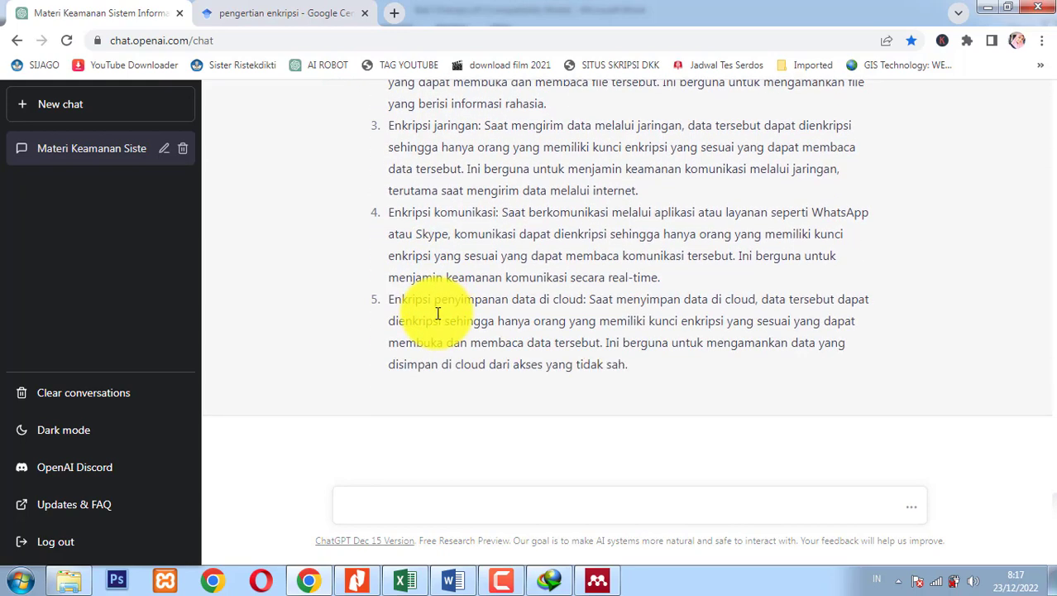
Copy ChatGPT's complete answer on encryption application examples, from its introductory sentence through the fifth item.
scroll(438, 313, "up", 5)
left_click_drag(389, 217, 628, 392)
key("ctrl+c")
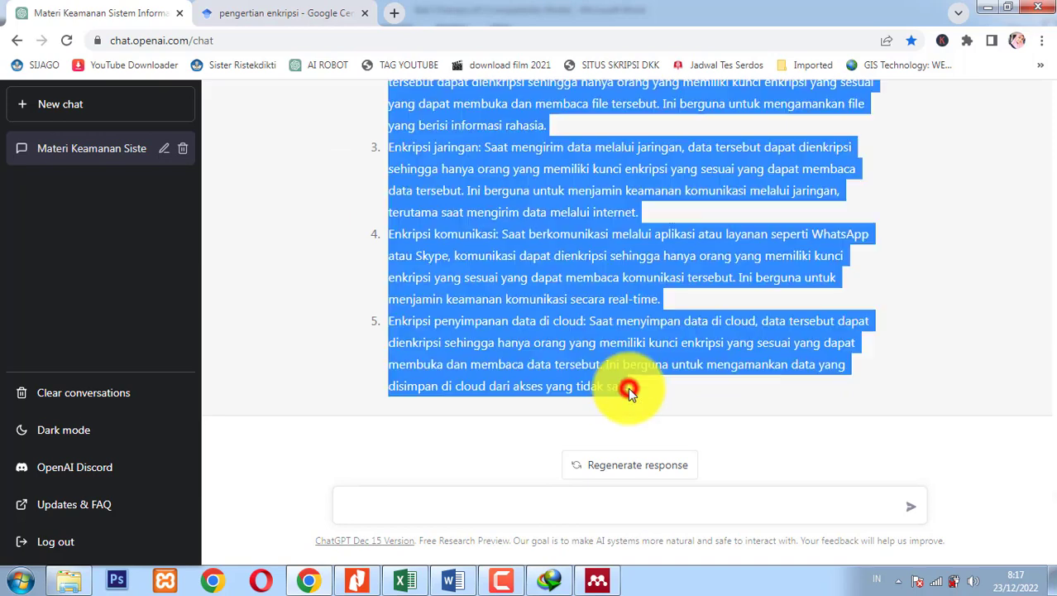
Switch to Word and paste the copied examples as text only on a new line after the section 1.7 paragraph.
left_click(452, 579)
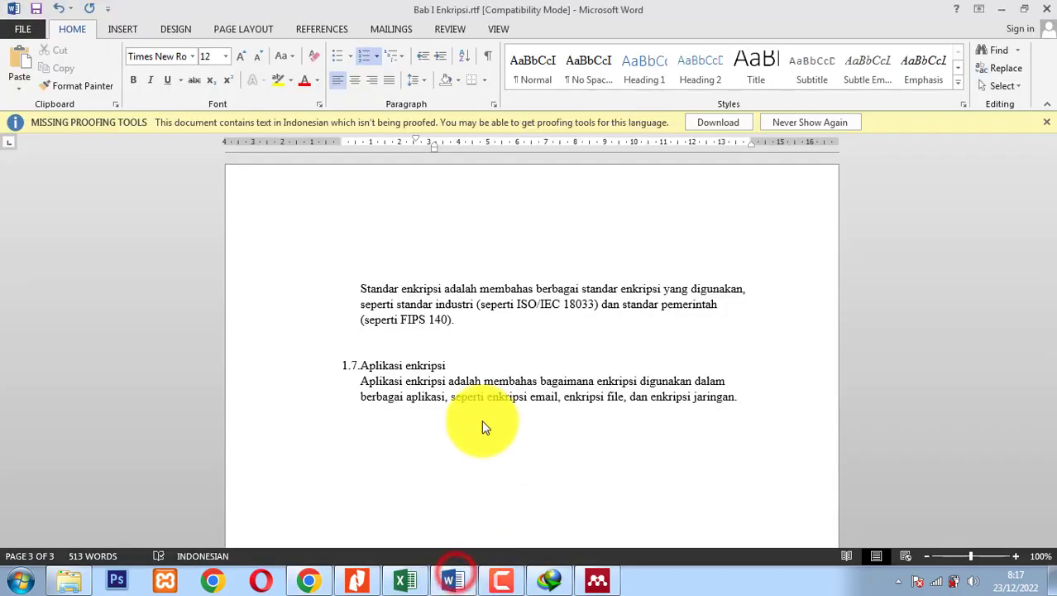
left_click(747, 397)
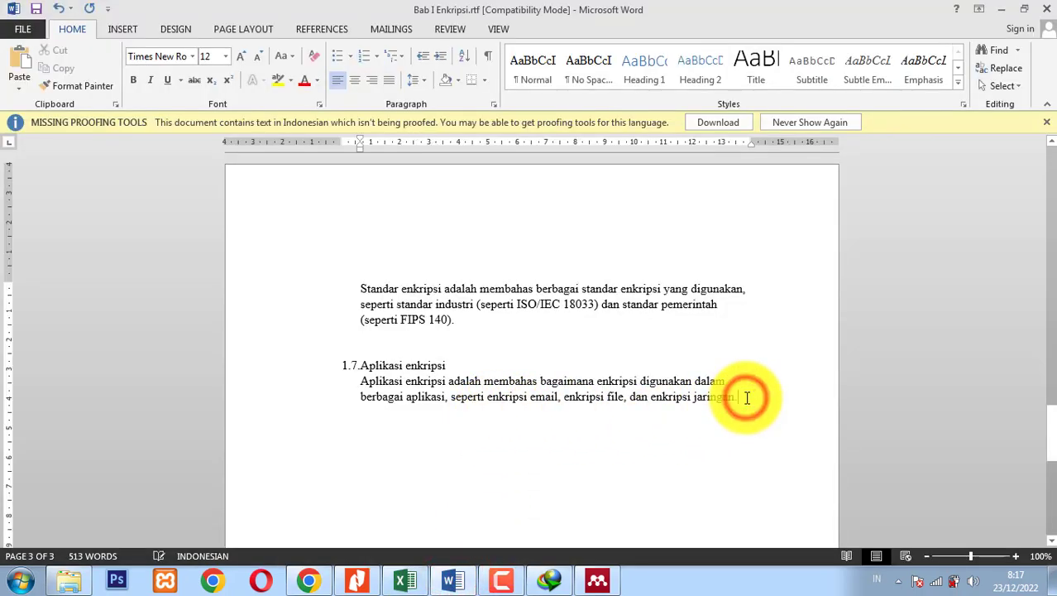
key("Return")
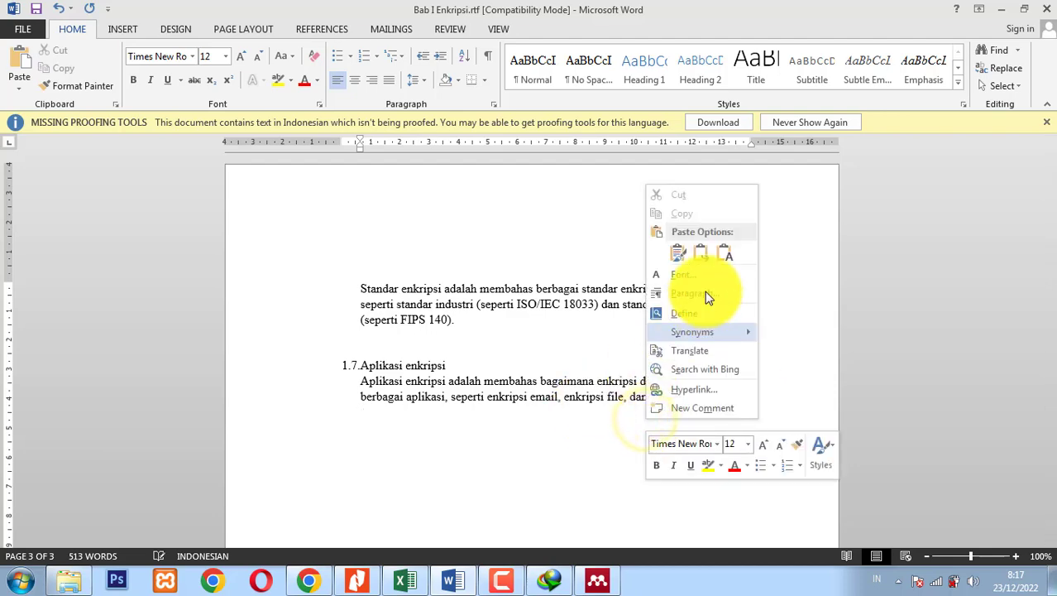
left_click(725, 254)
Format the pasted encryption examples under section 1.7 as an a., b., c. list with justified alignment.
scroll(646, 355, "up", 3)
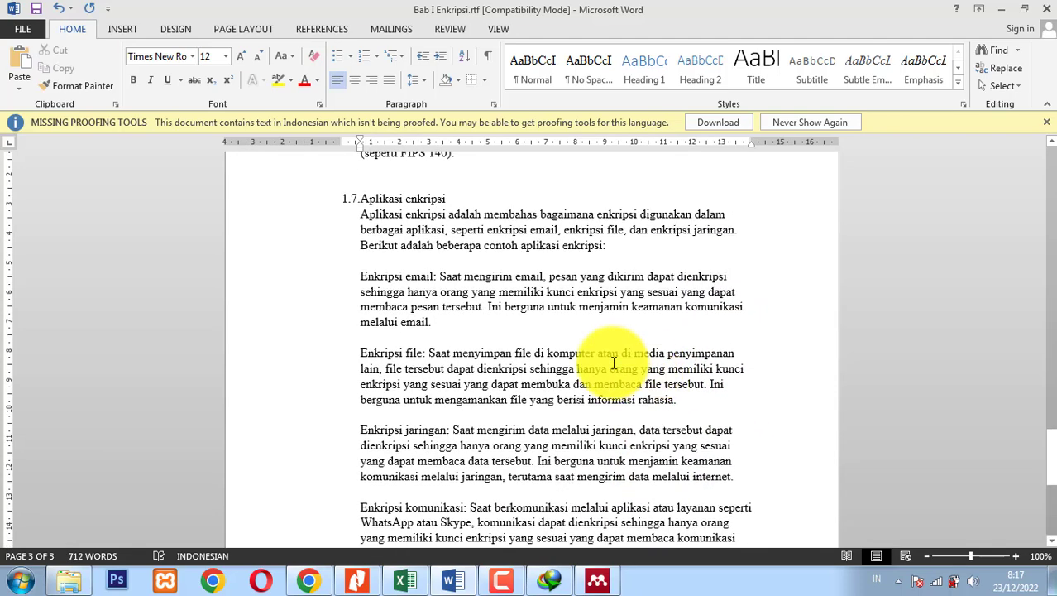
left_click(362, 278, "shift")
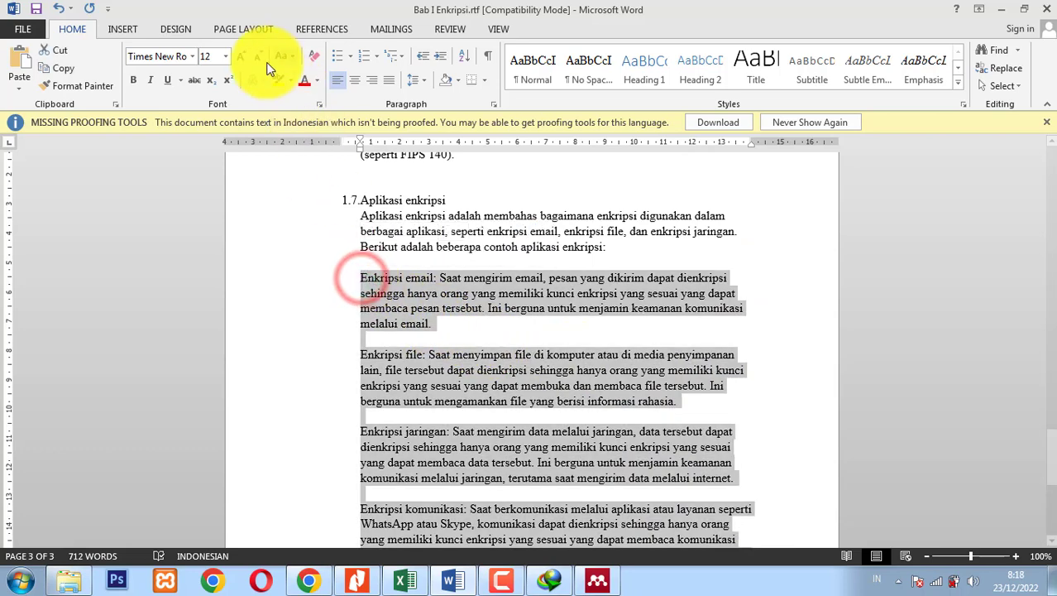
left_click(376, 56)
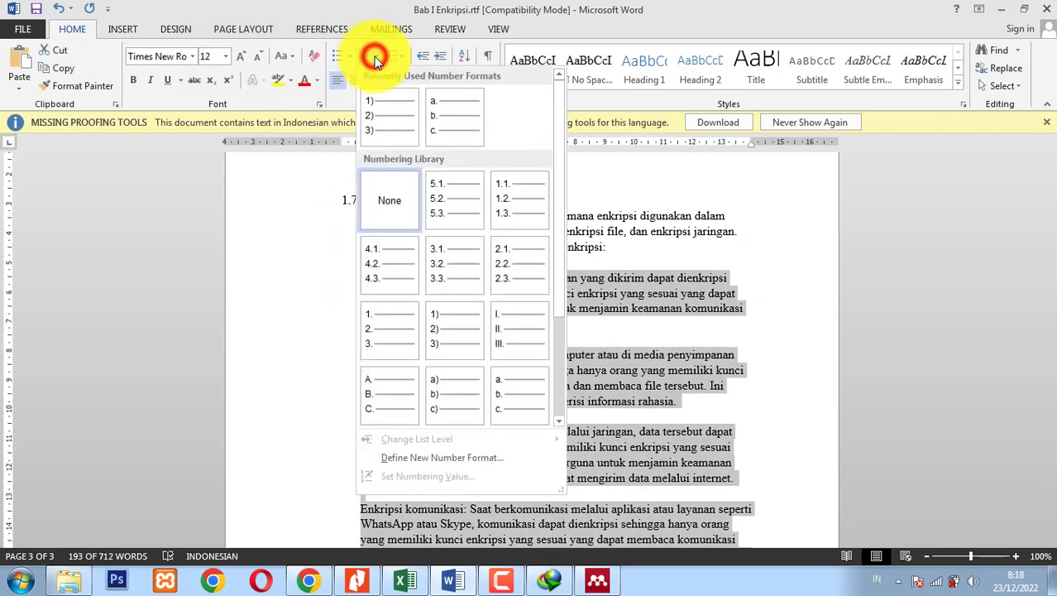
left_click(504, 390)
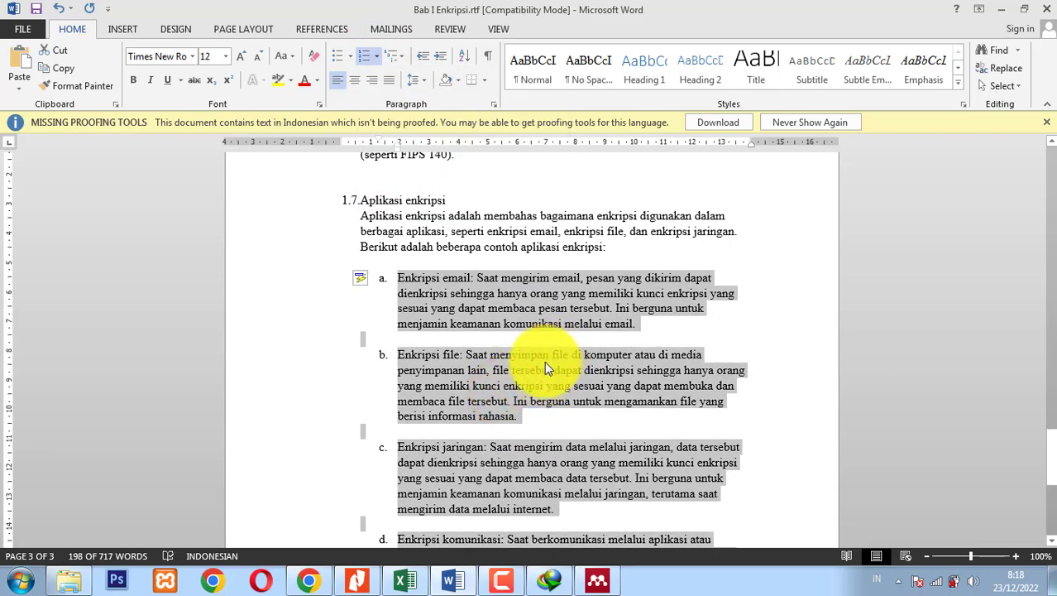
key("ctrl+j")
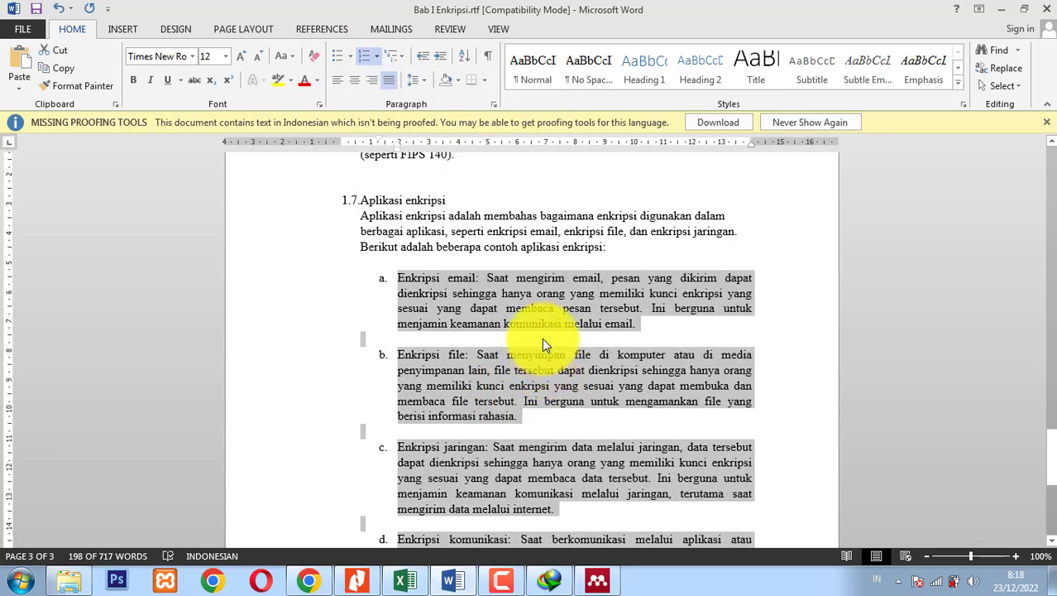
left_click(541, 339)
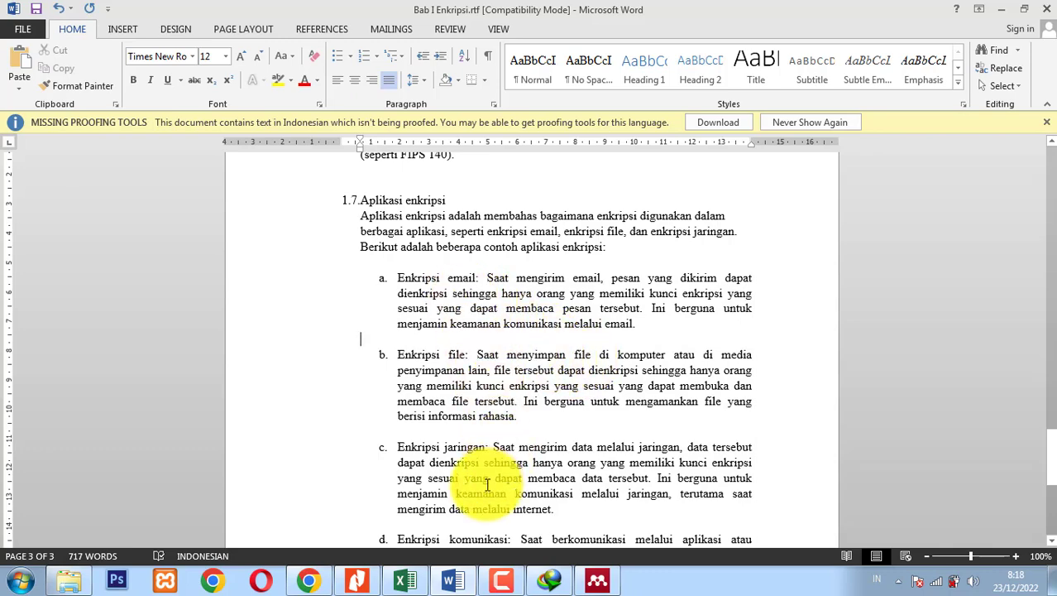
scroll(511, 441, "down", 1)
scroll(510, 441, "down", 2)
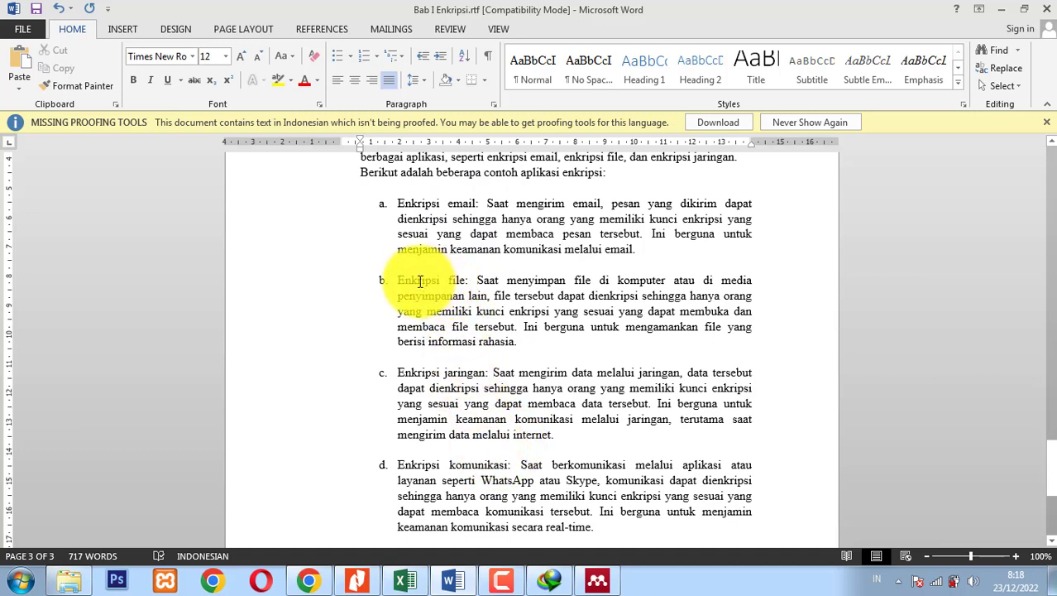
Switch to ChatGPT in Chrome and submit the prompt "program enkripsi file apa saja namanya".
left_click(309, 579)
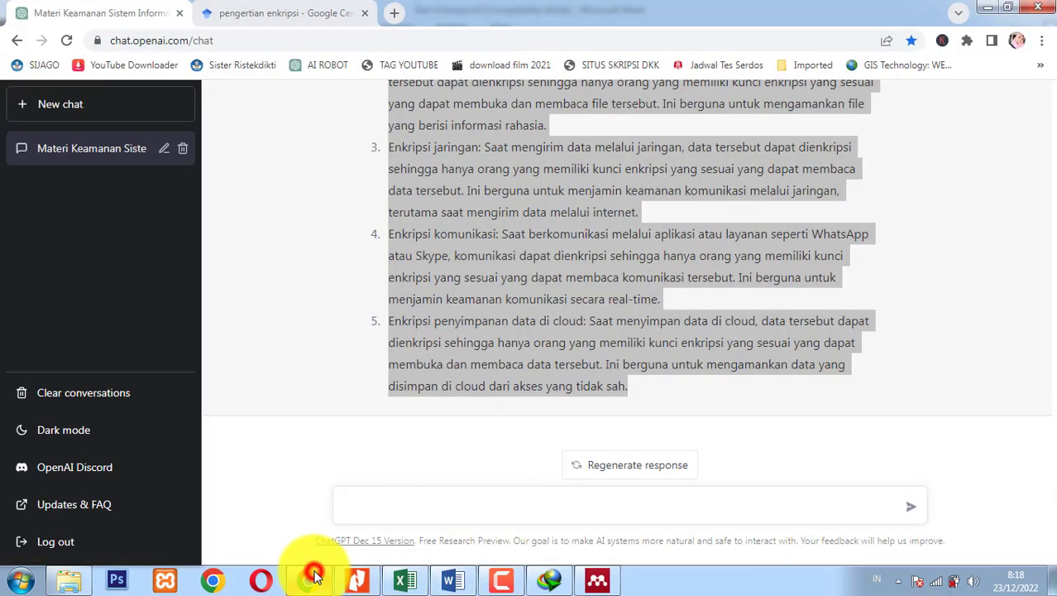
left_click(434, 519)
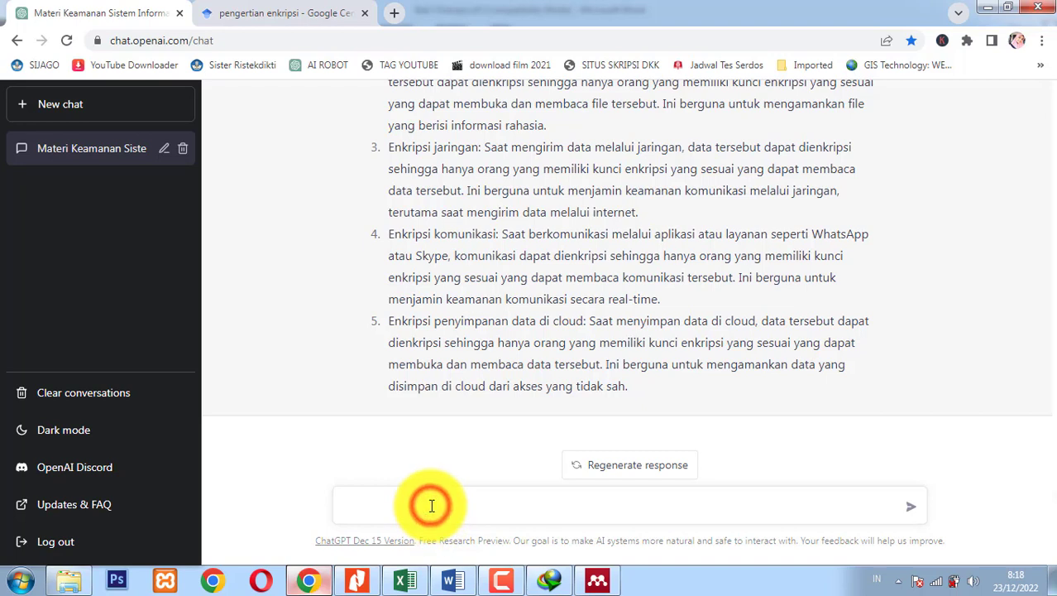
type("program enkripsi file apa saja")
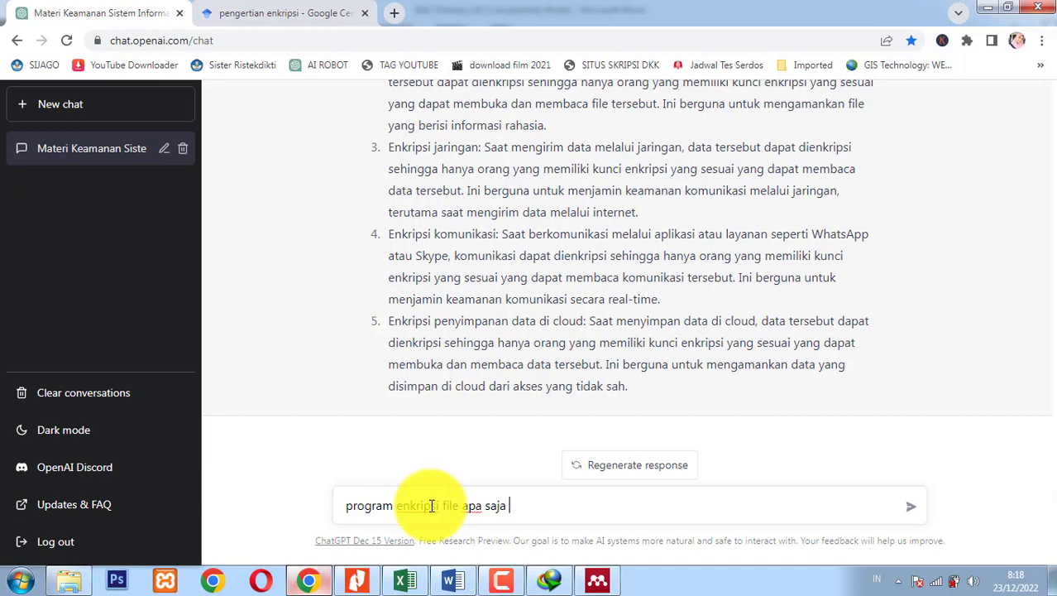
key("Return")
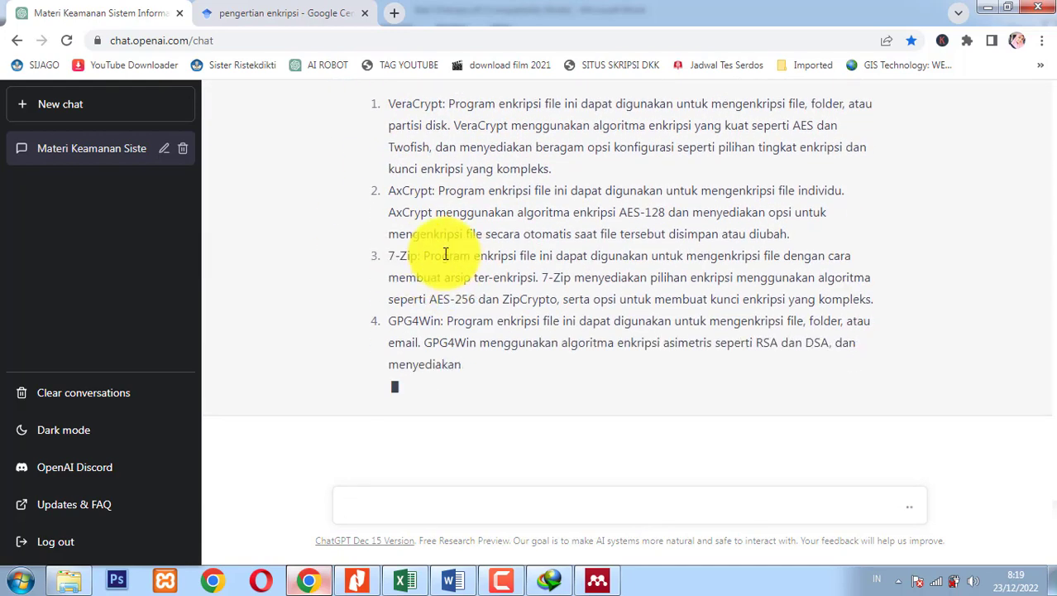
Copy ChatGPT's complete answer on file encryption programs, from its introductory sentence through the Microsoft BitLocker item.
left_click_drag(390, 254, 434, 240)
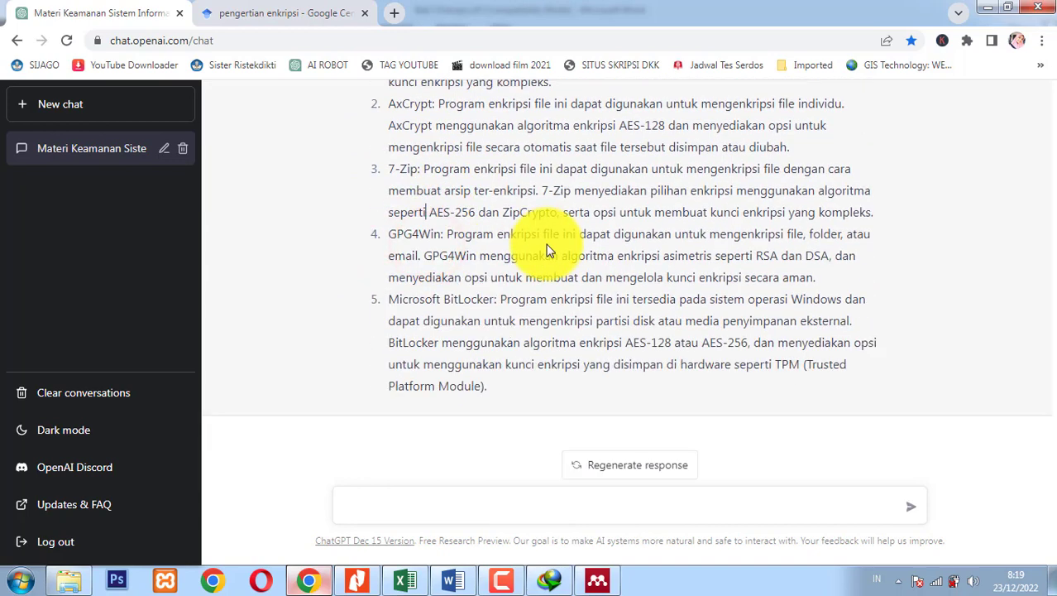
scroll(377, 367, "up", 5)
left_click_drag(377, 367, 401, 387)
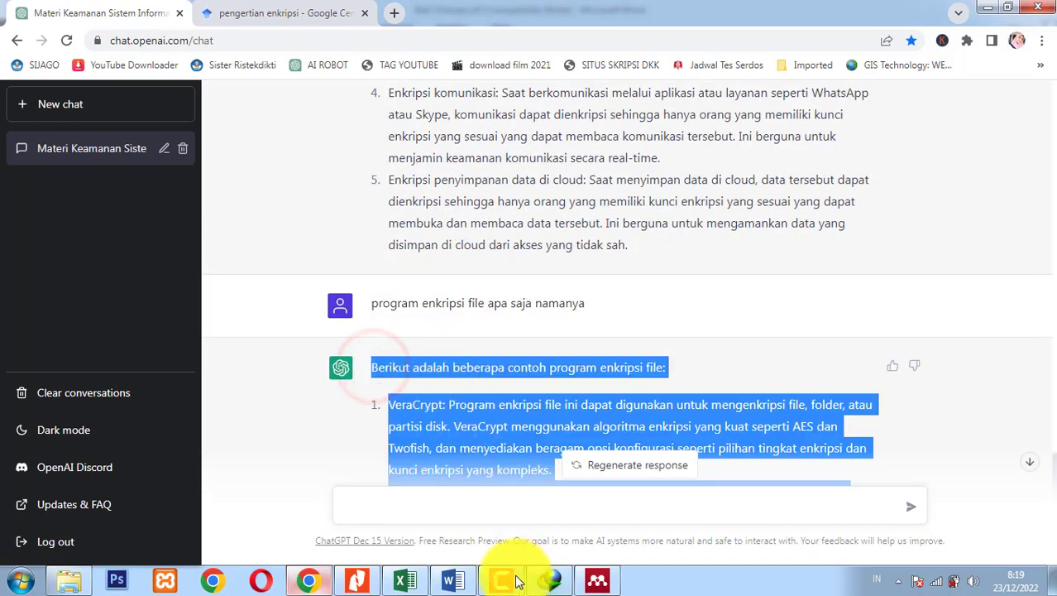
Switch to Word and paste the copied answer as plain text on a new unnumbered line below the "Enkripsi file" item.
left_click(455, 580)
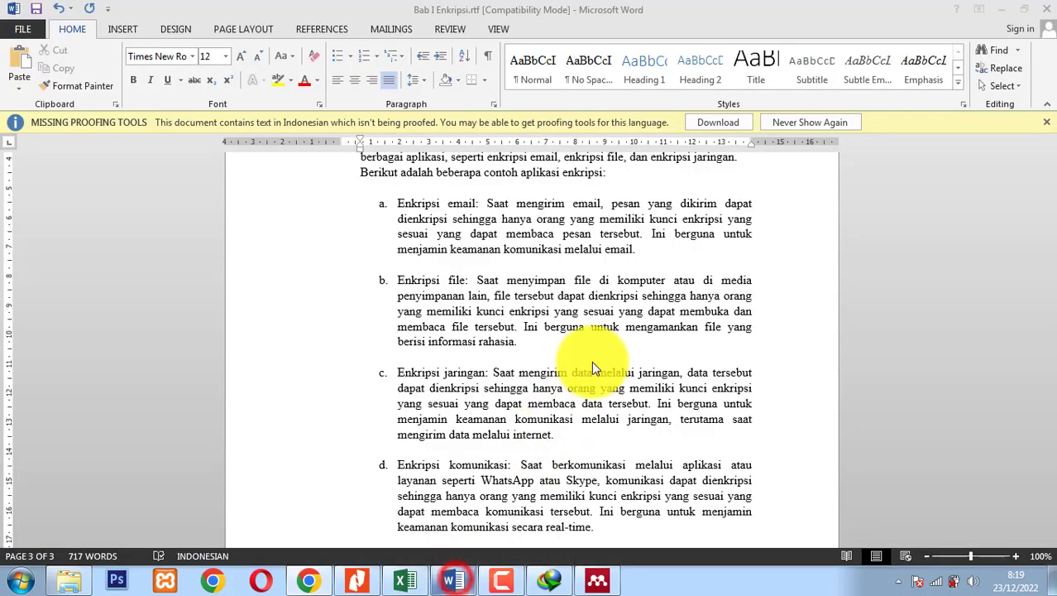
left_click(552, 337)
key("Return")
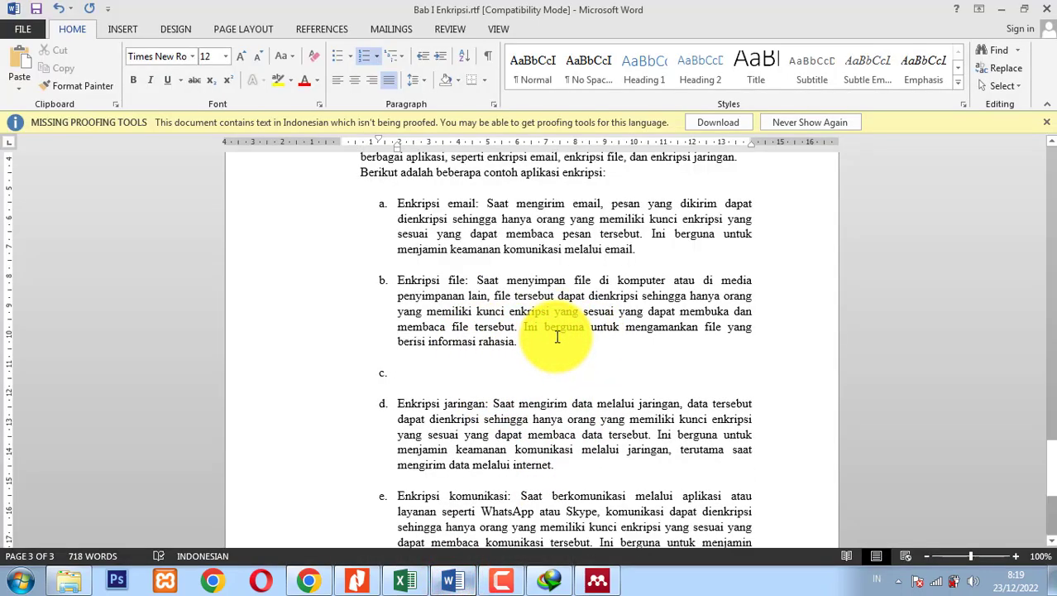
right_click(471, 370)
left_click(552, 205)
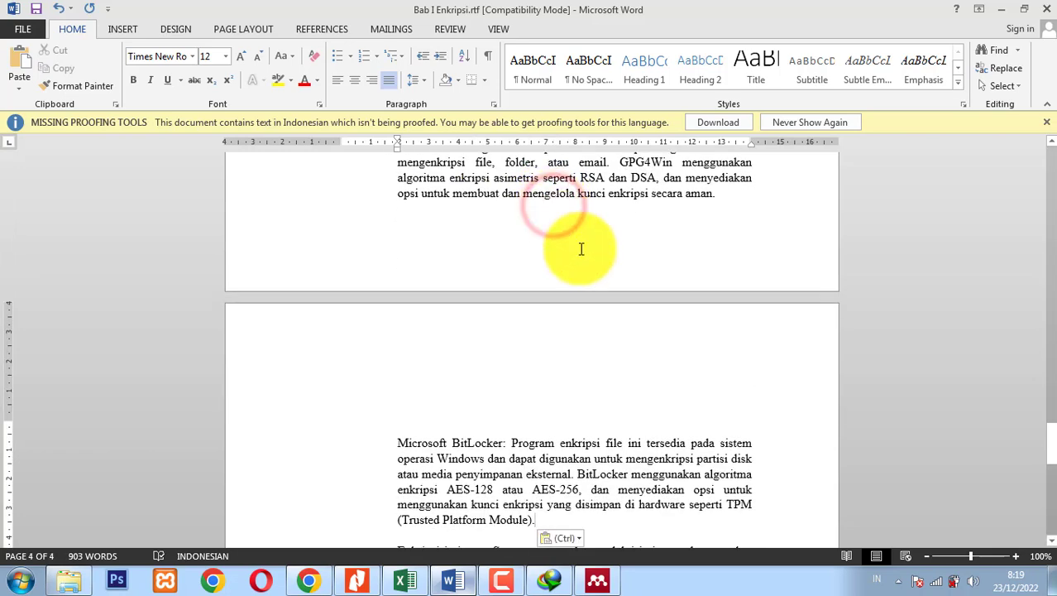
Format the pasted program descriptions from VeraCrypt through Microsoft BitLocker as a 1), 2), 3) numbered list.
scroll(587, 273, "up", 7)
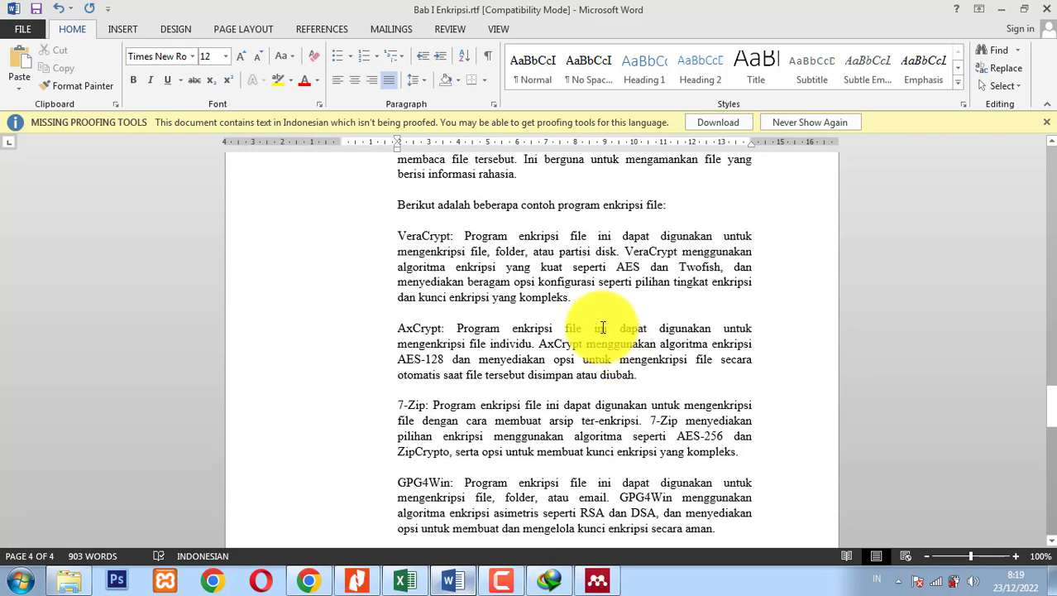
left_click(398, 234, "shift")
left_click(378, 57)
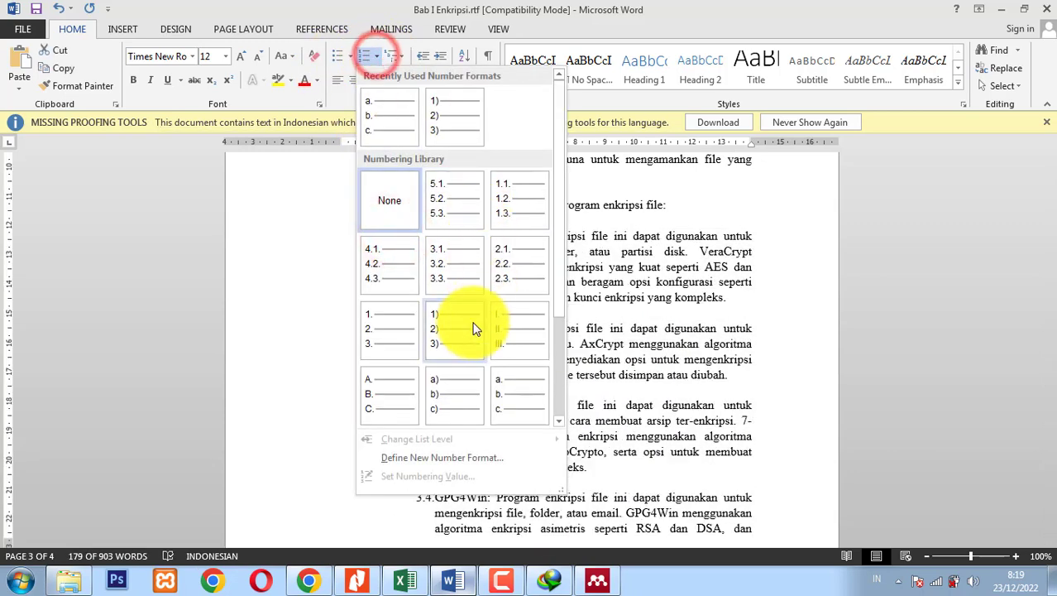
left_click(473, 328)
left_click(605, 210)
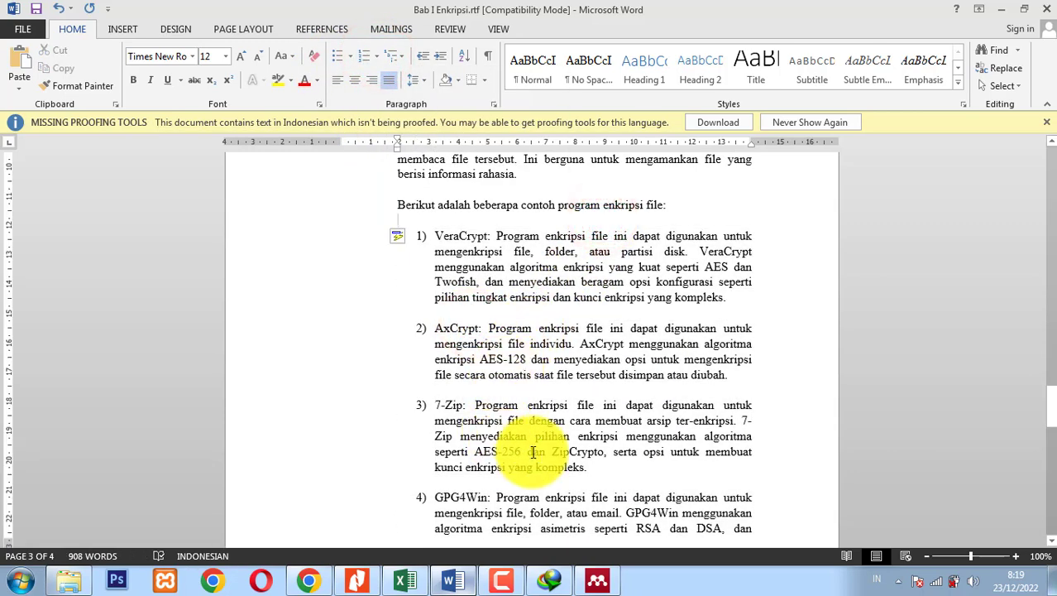
Add an unnumbered, indented blank line directly below the 7-Zip item.
left_click(613, 467)
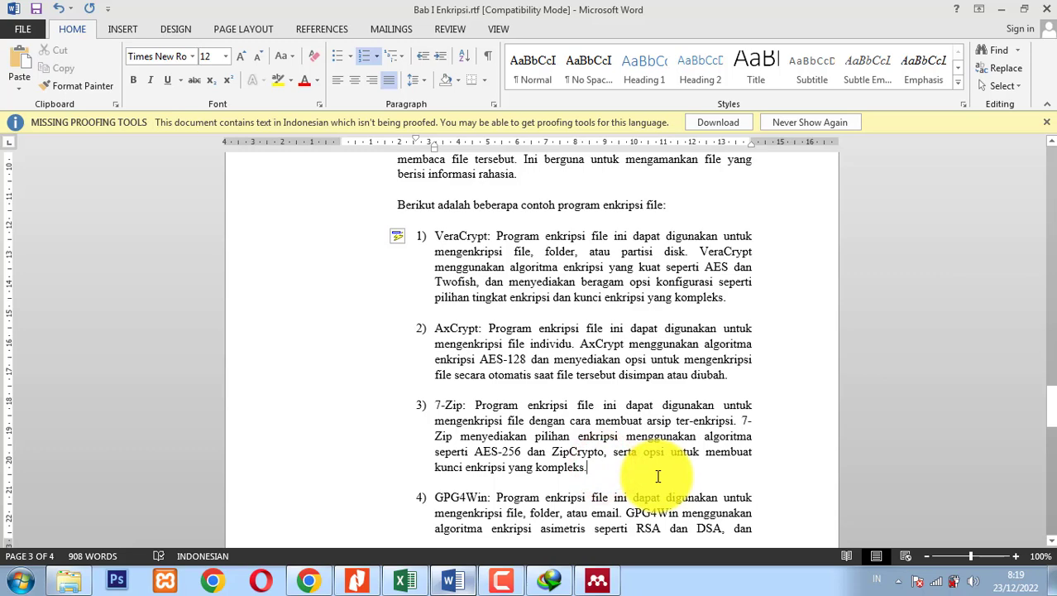
key("Return")
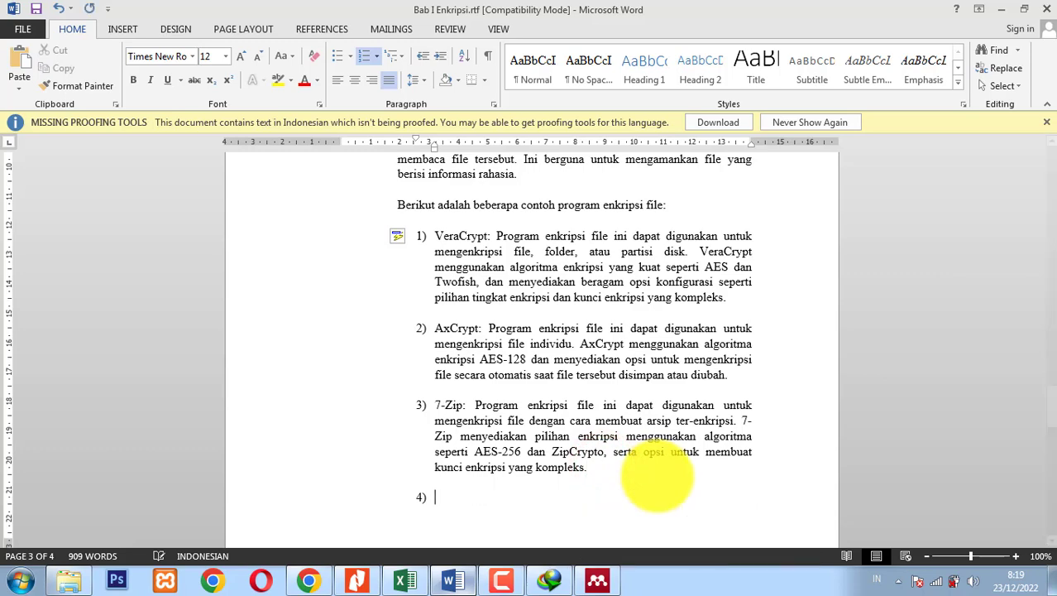
scroll(656, 470, "down", 3)
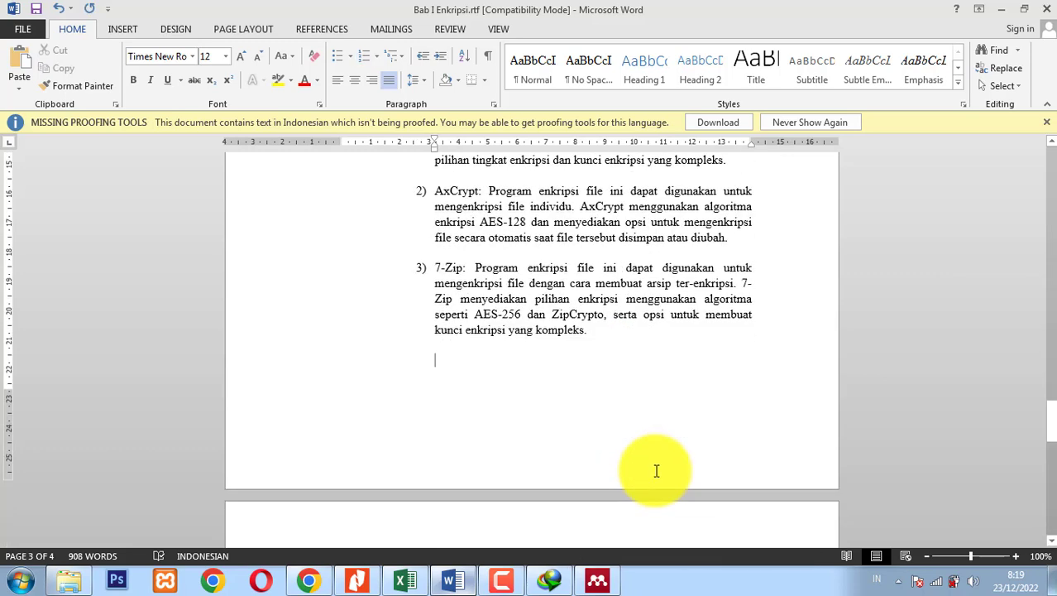
Switch to Chrome, search in a new tab for "link dowload 7zip", and open the 7-zip.org download page.
left_click(311, 582)
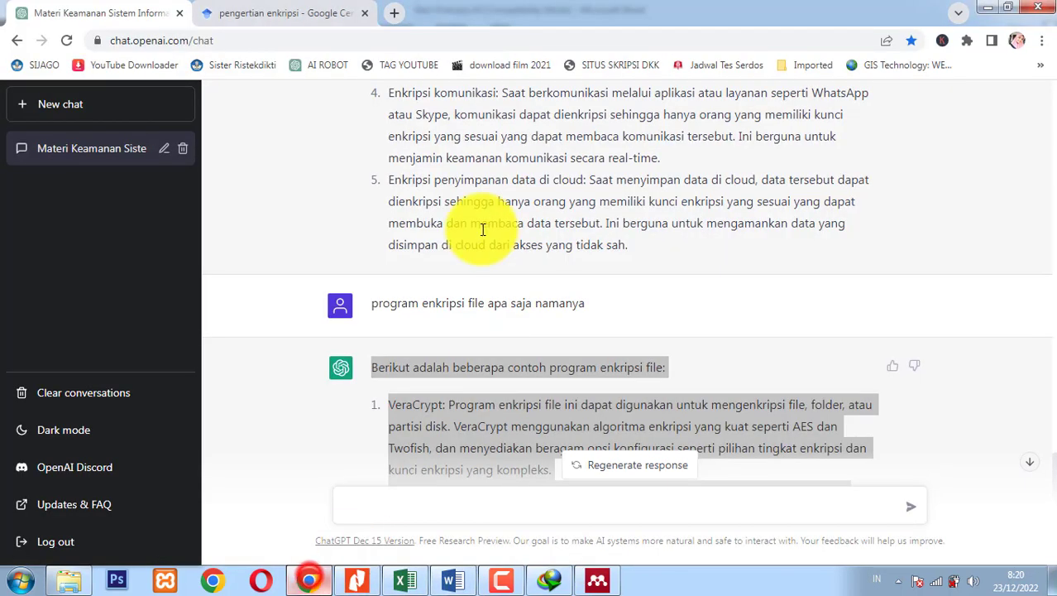
left_click(395, 17)
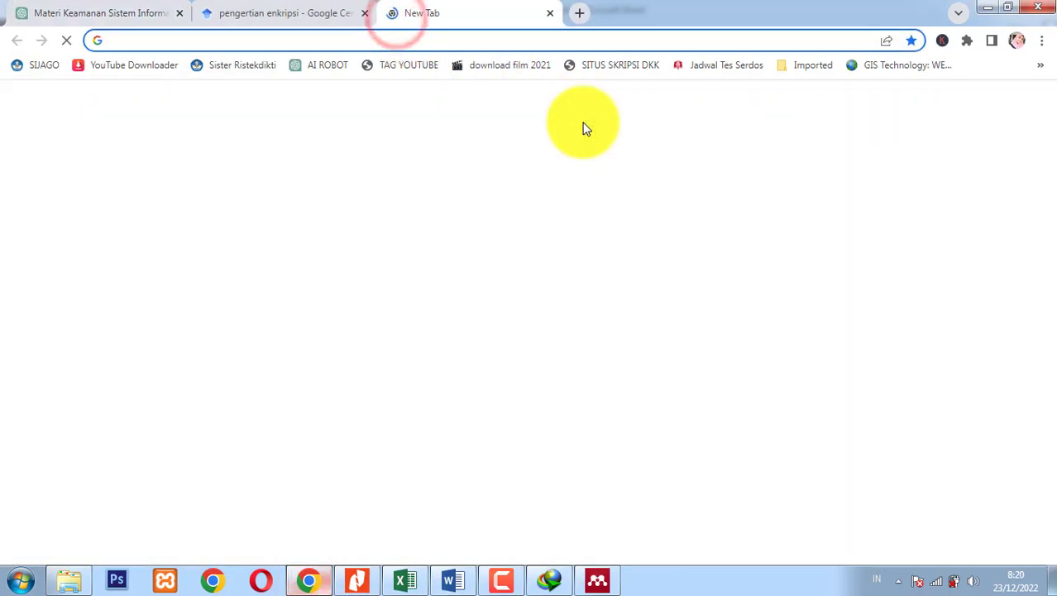
type("li")
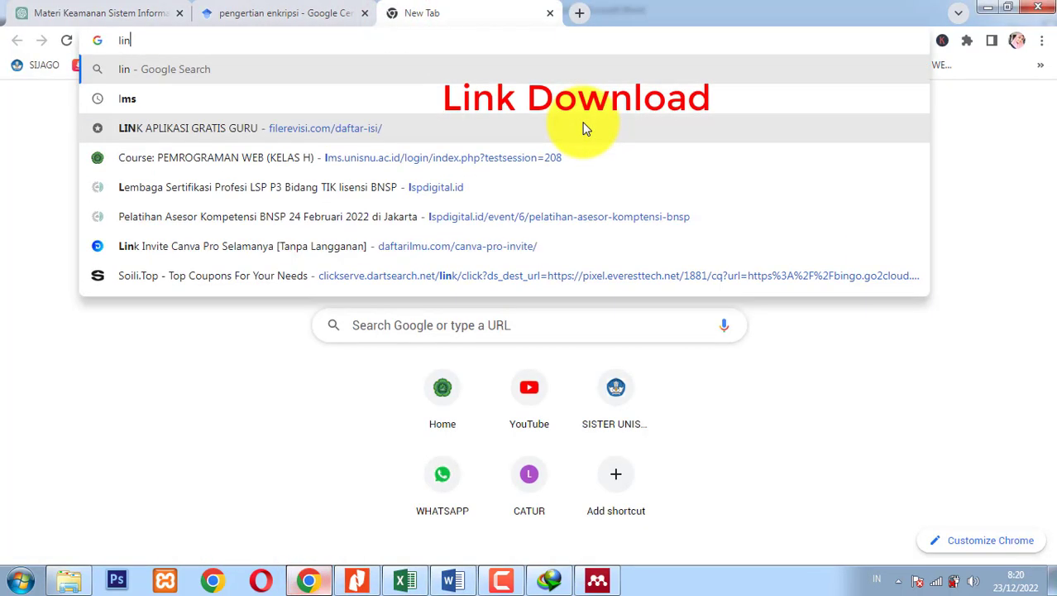
type("k do")
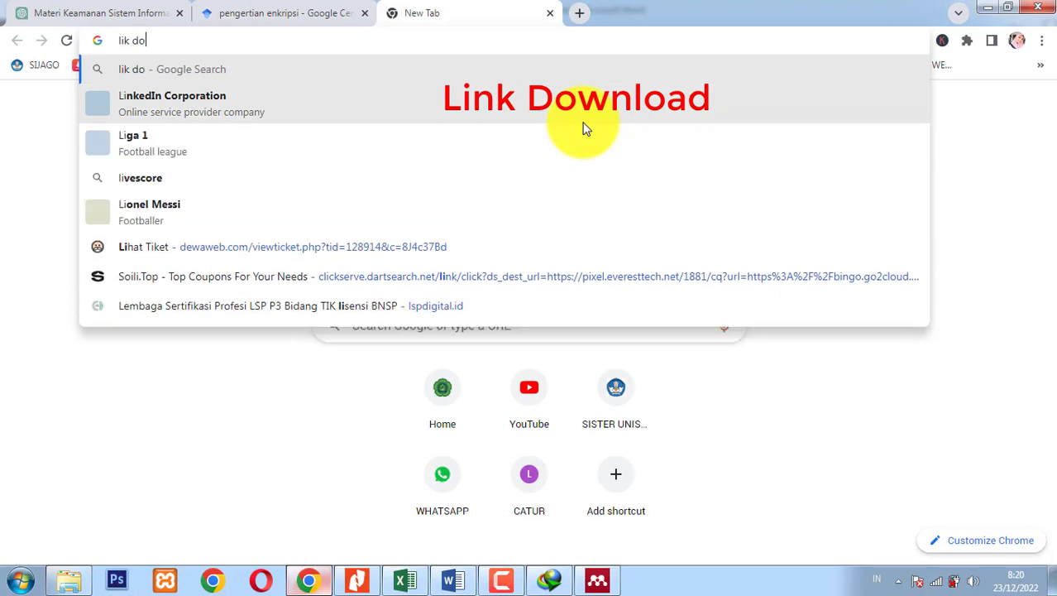
type("w")
key("Left")
key("Left")
key("Left")
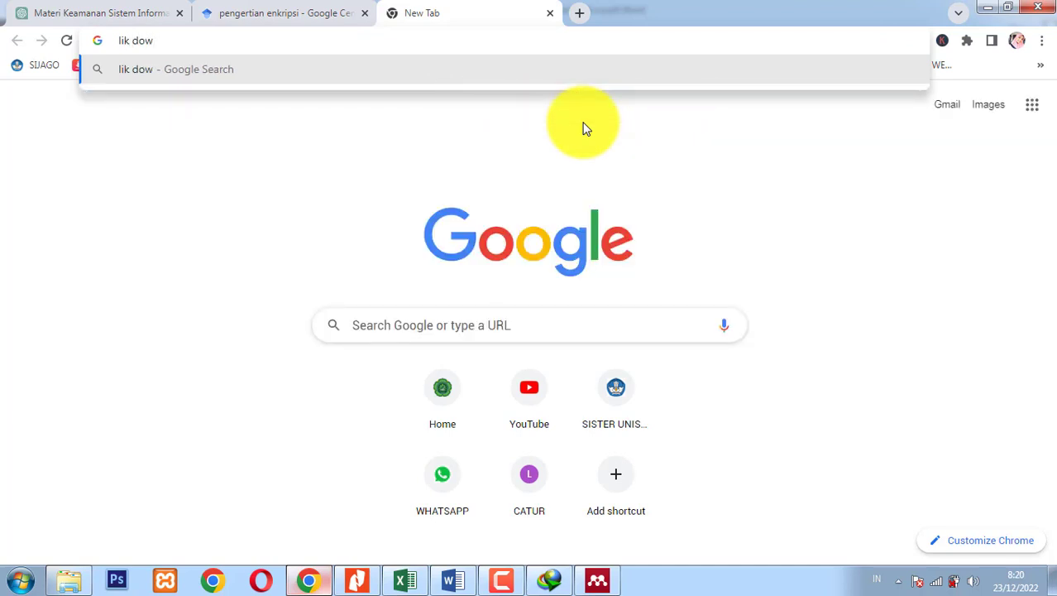
type("nk")
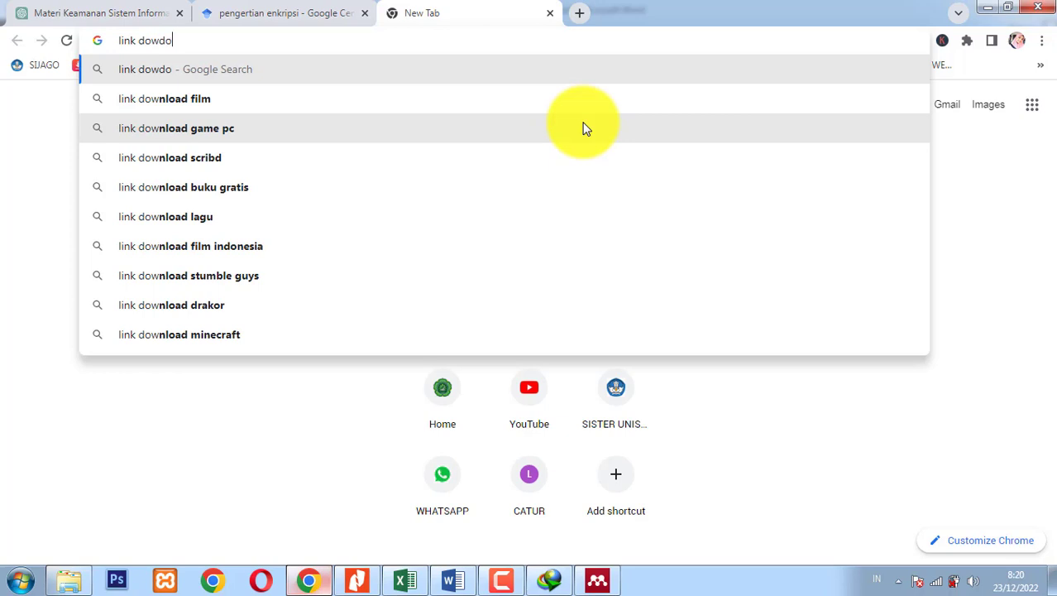
key("BackSpace")
key("BackSpace")
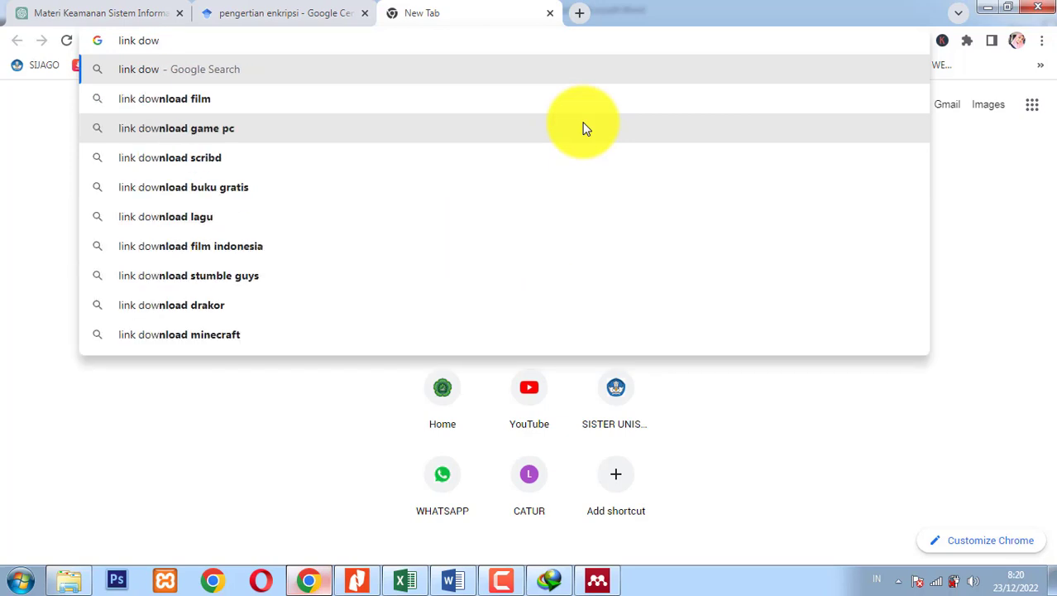
type("load 7zip")
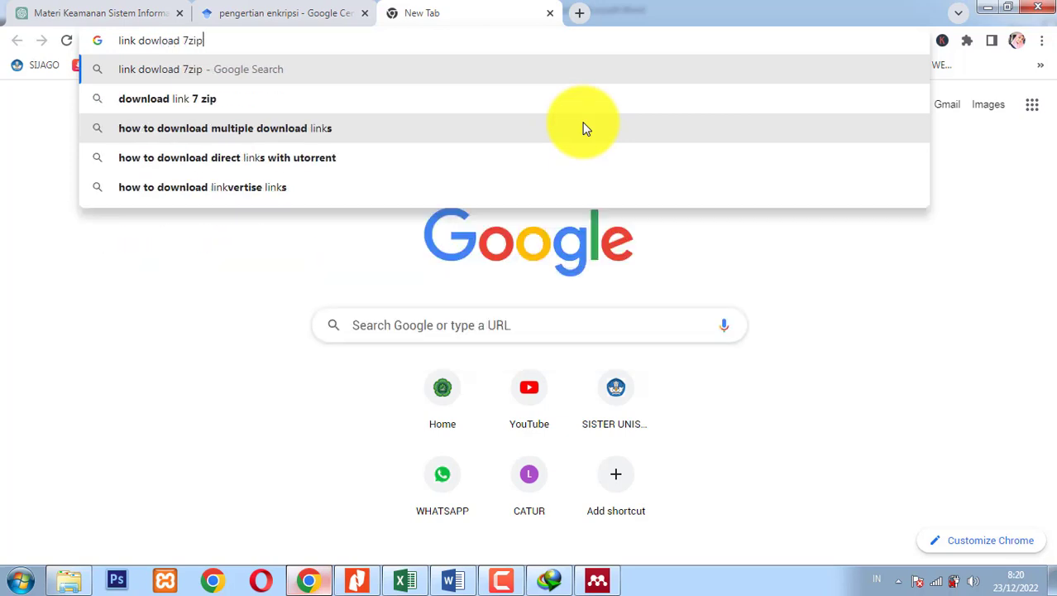
key("Return")
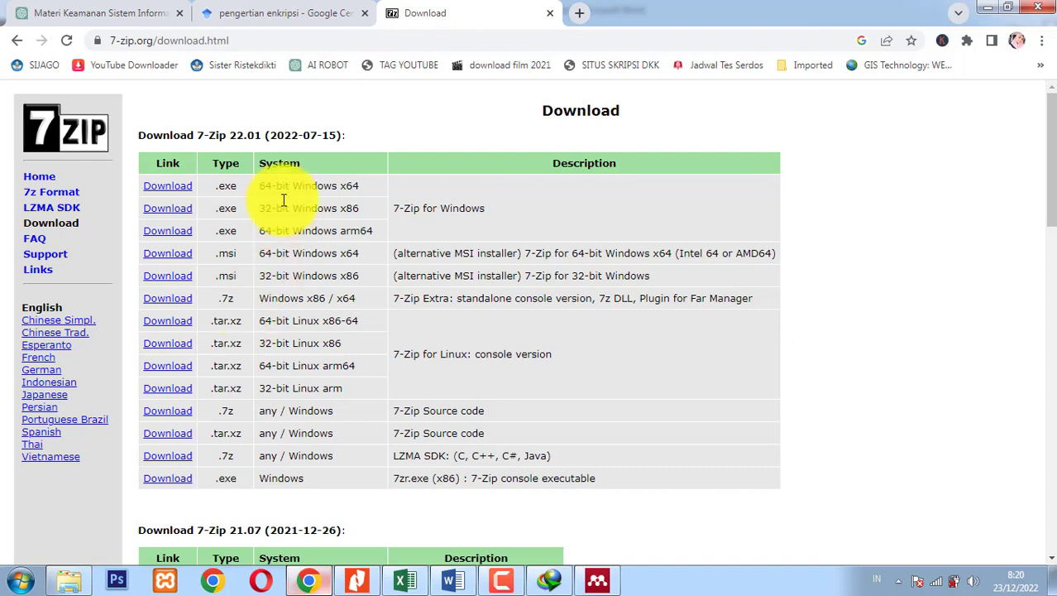
left_click(390, 40)
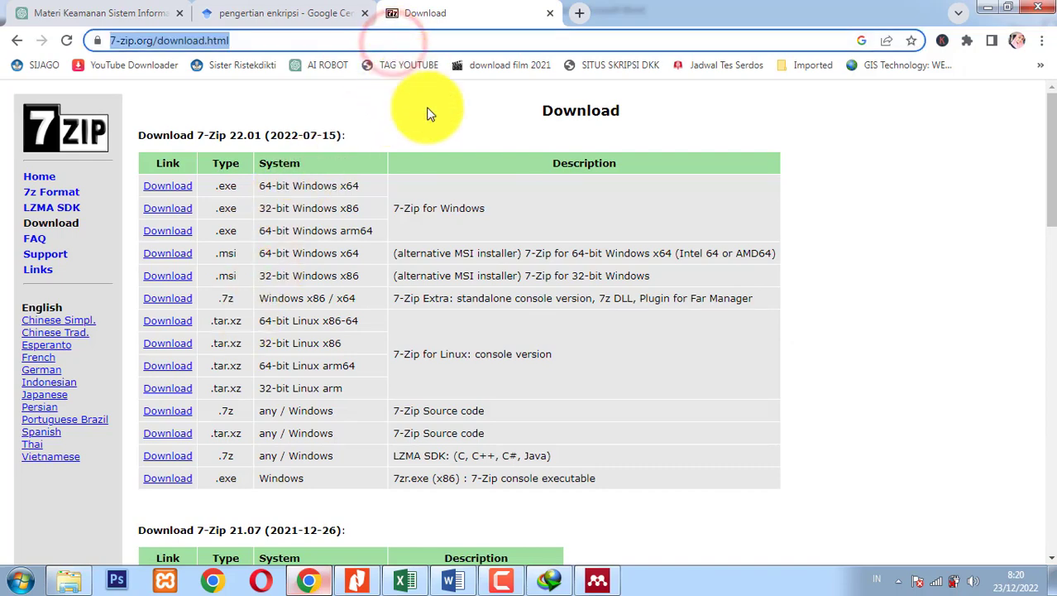
left_click(453, 581)
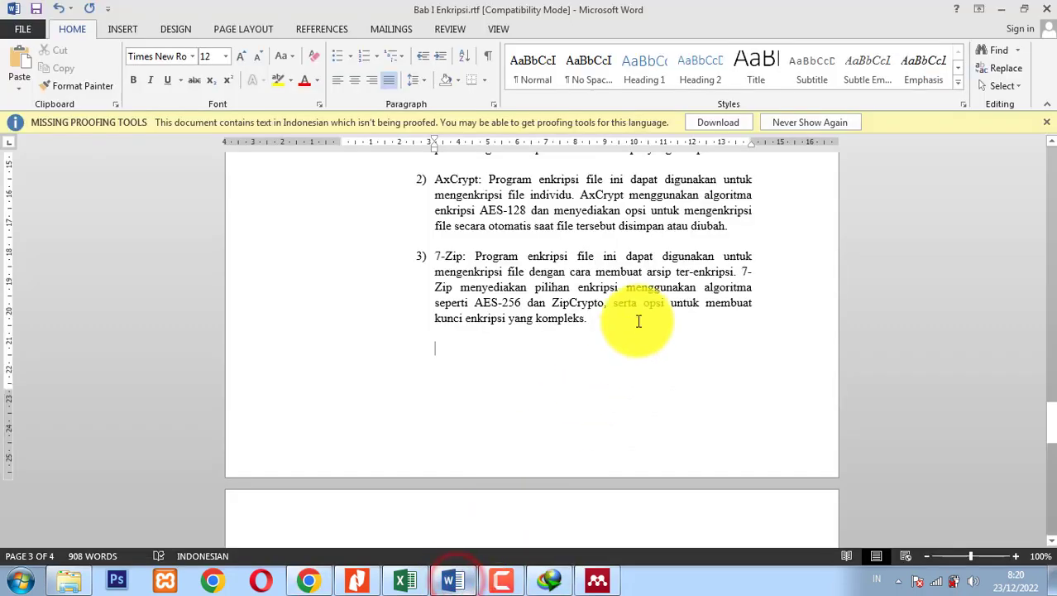
type("Untuk mendownload 7zip kalian bisa buka link berikut ini:")
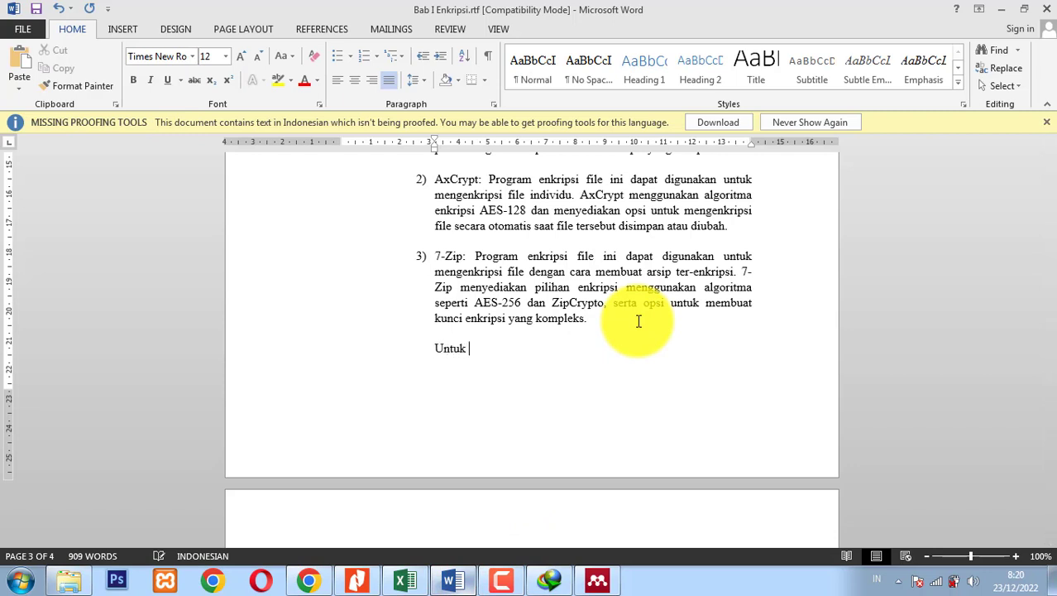
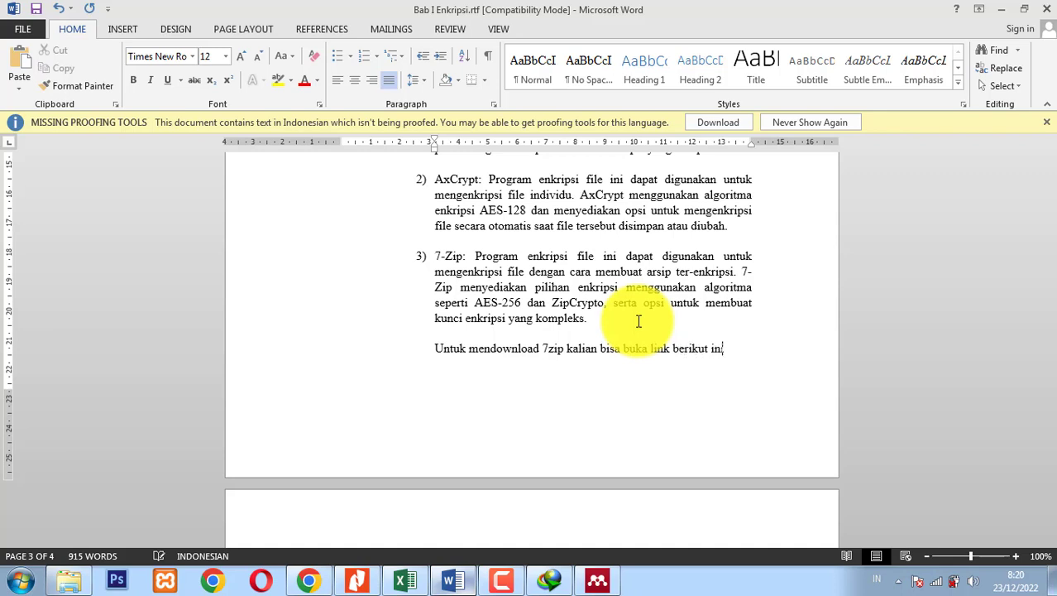
type("https://www.7-zip.org/download.html")
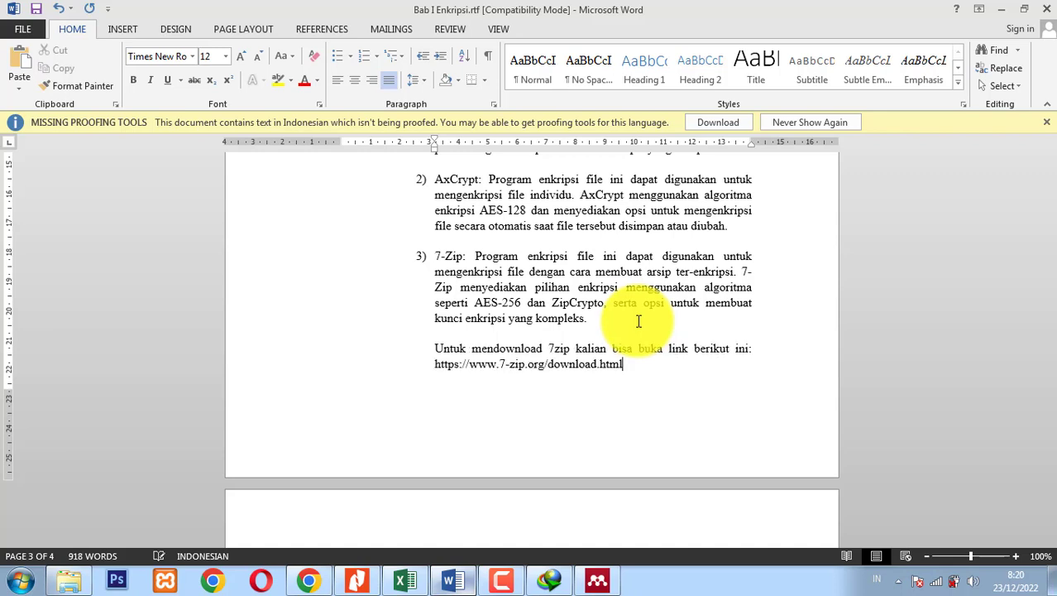
key("Return")
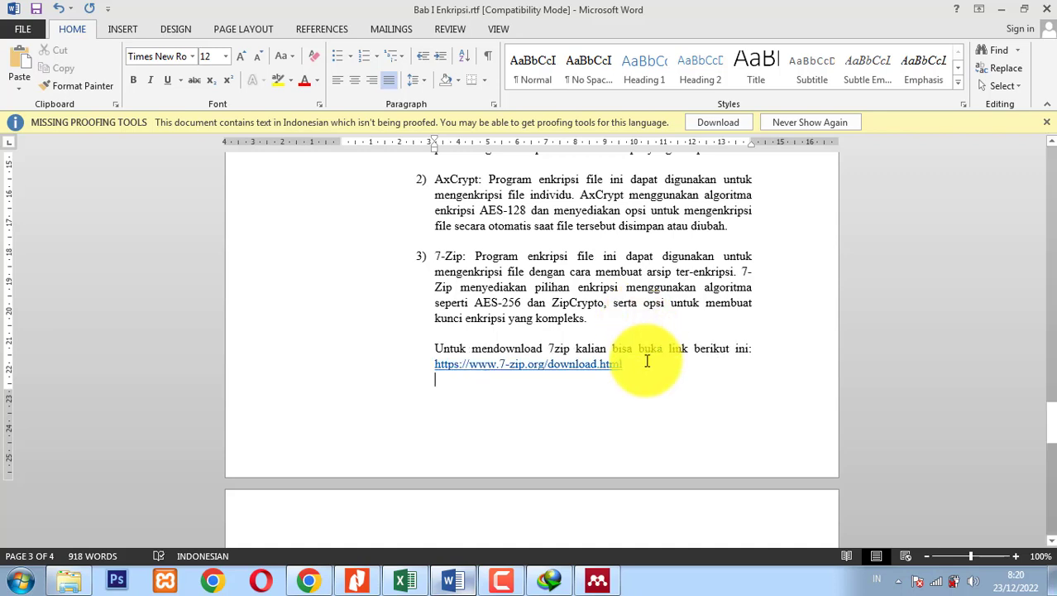
Switch to Chrome, search in a new tab for "gambar 7zip", and show the image results.
left_click(296, 586)
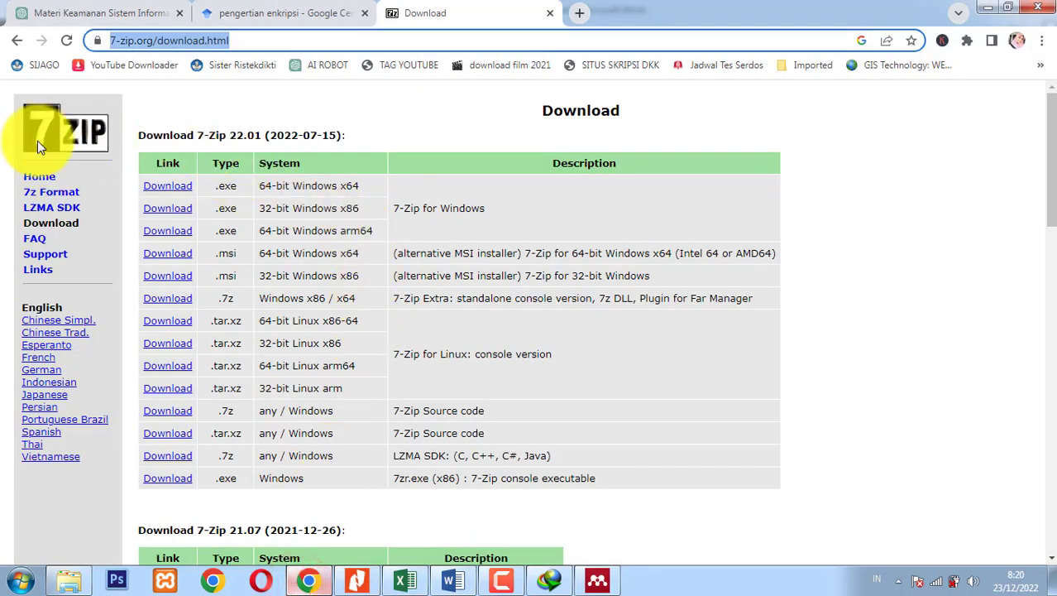
left_click(583, 13)
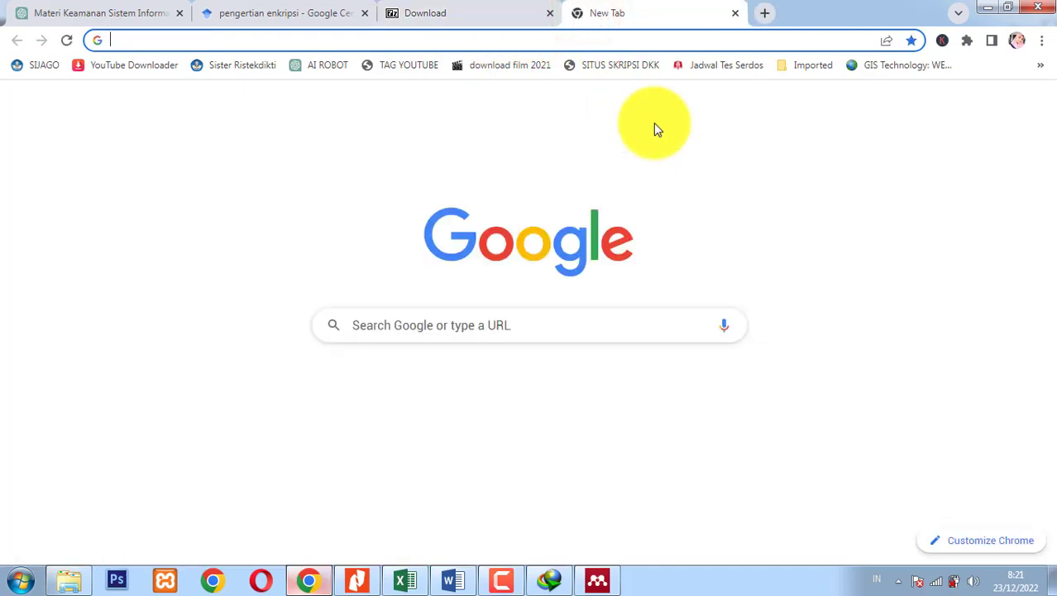
type("gambar ")
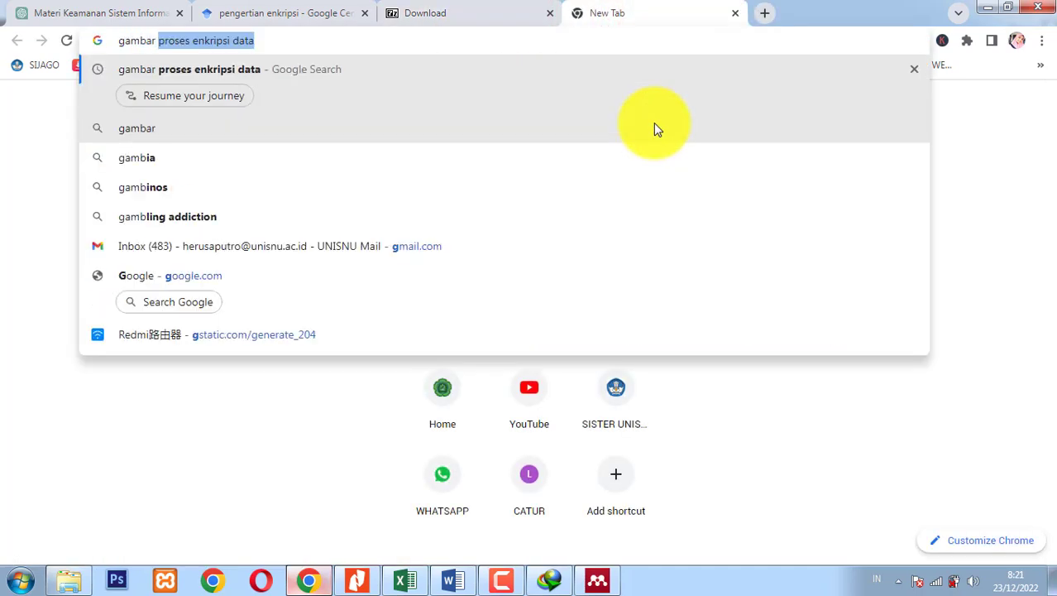
type("7zip")
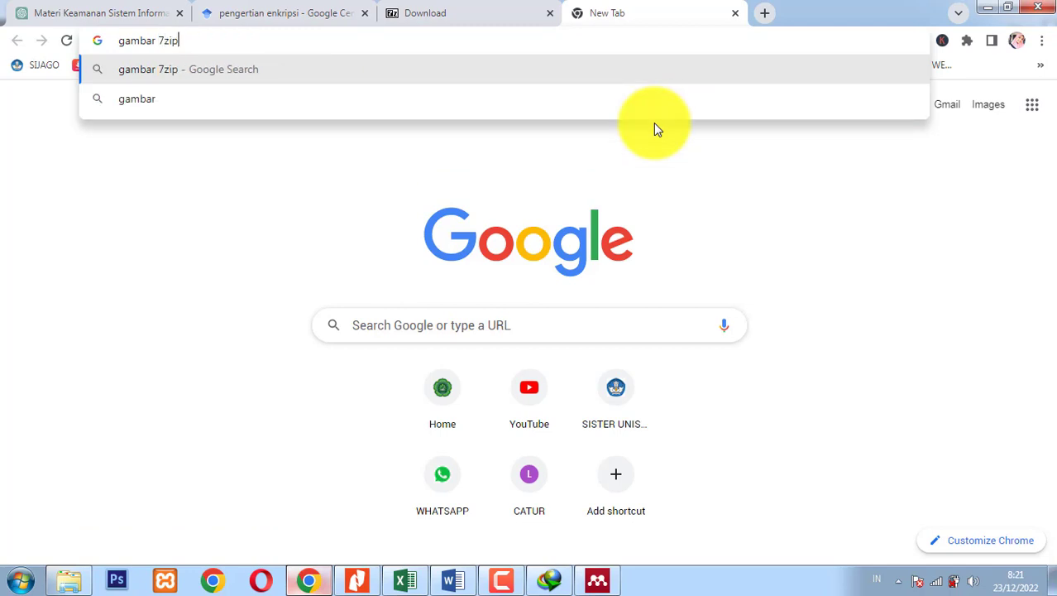
key("Return")
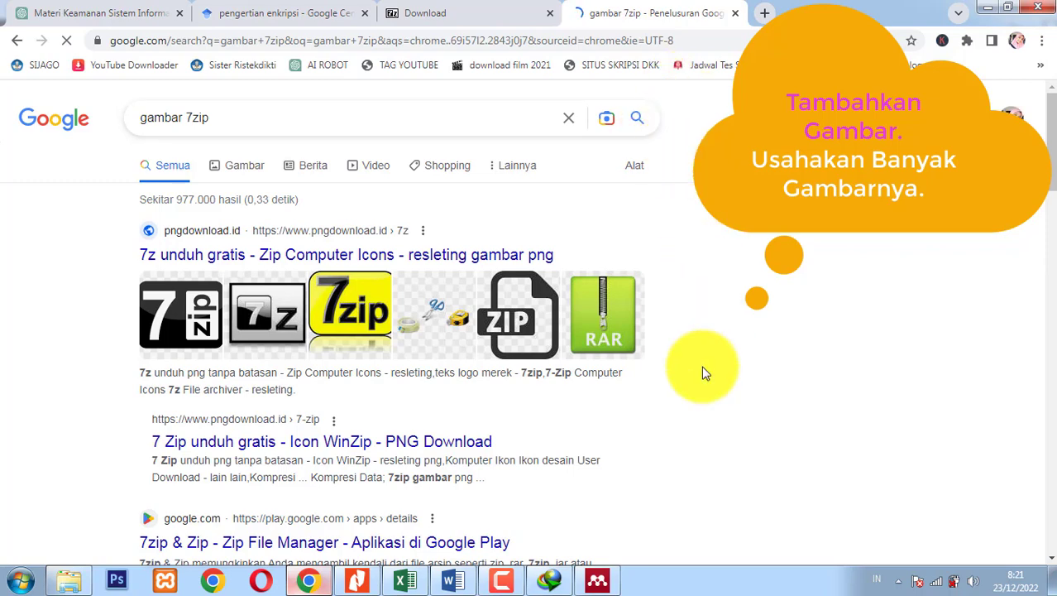
left_click(257, 169)
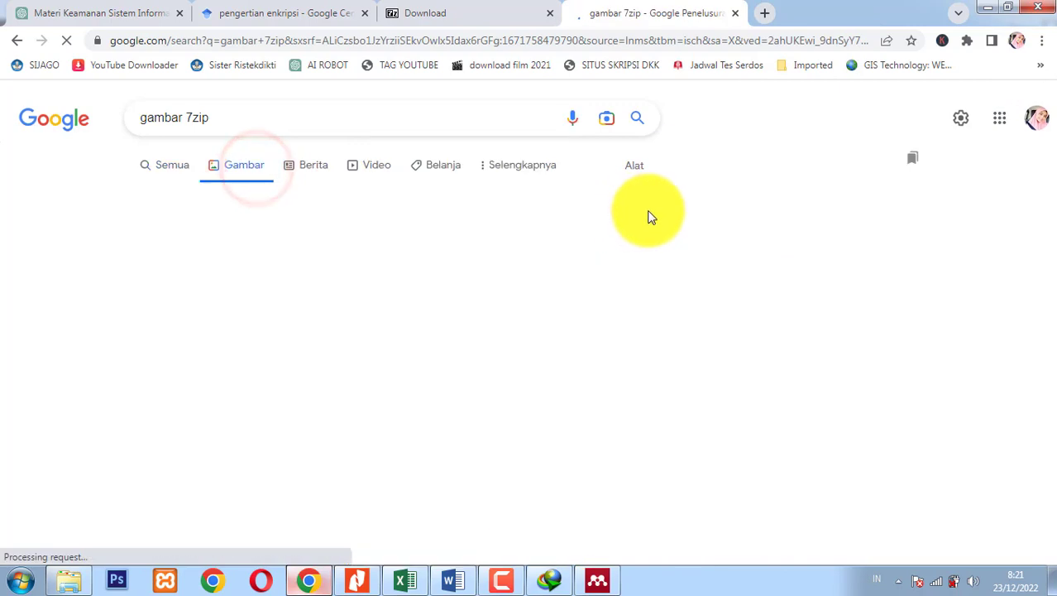
Preview the LinuxID 7ZIP logo from the image results and start saving that image to disk.
scroll(437, 342, "down", 1)
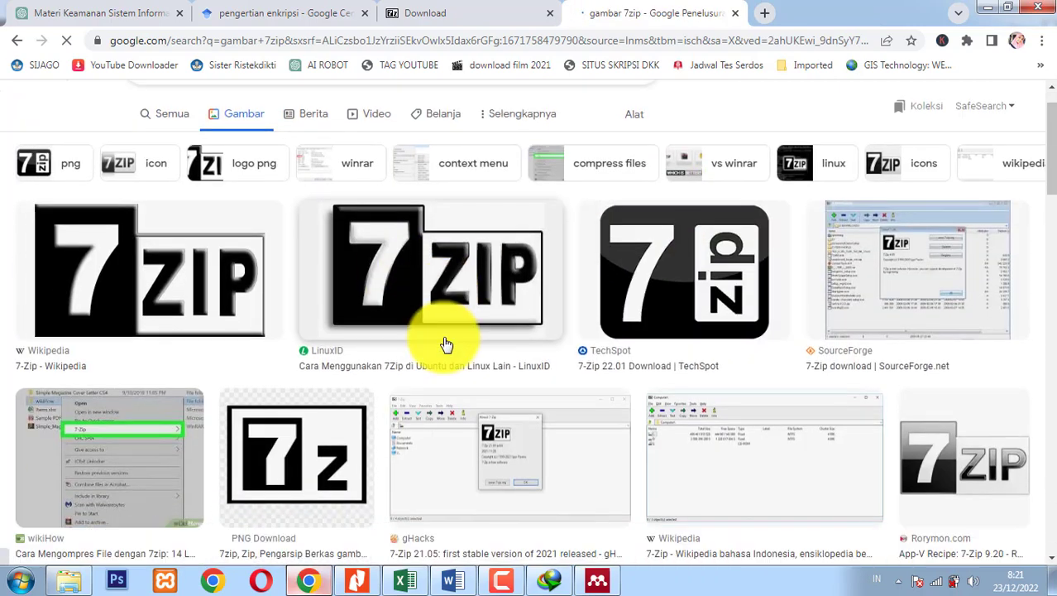
left_click(472, 267)
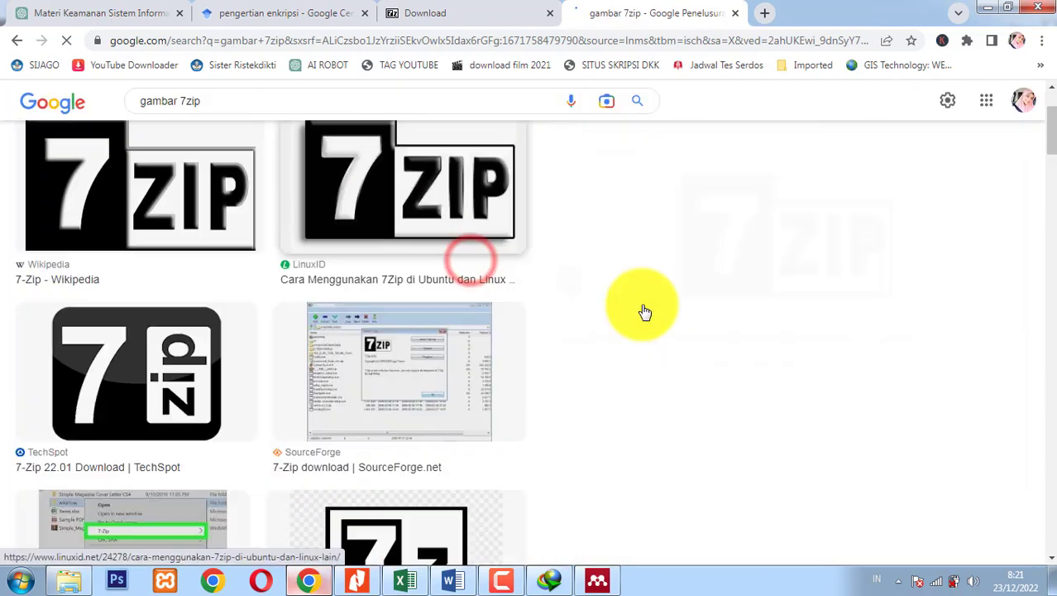
right_click(747, 284)
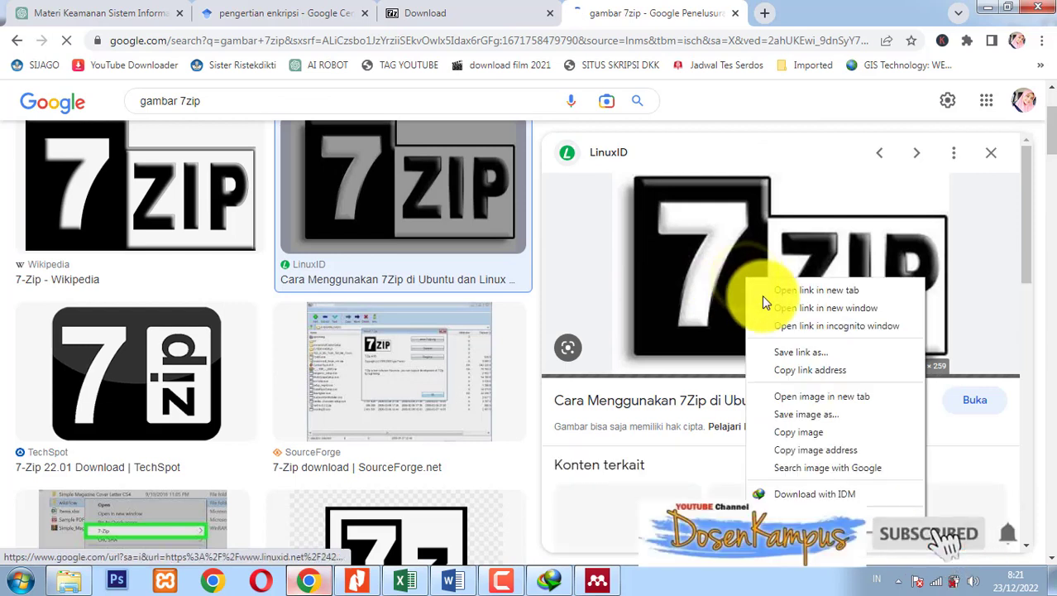
left_click(809, 412)
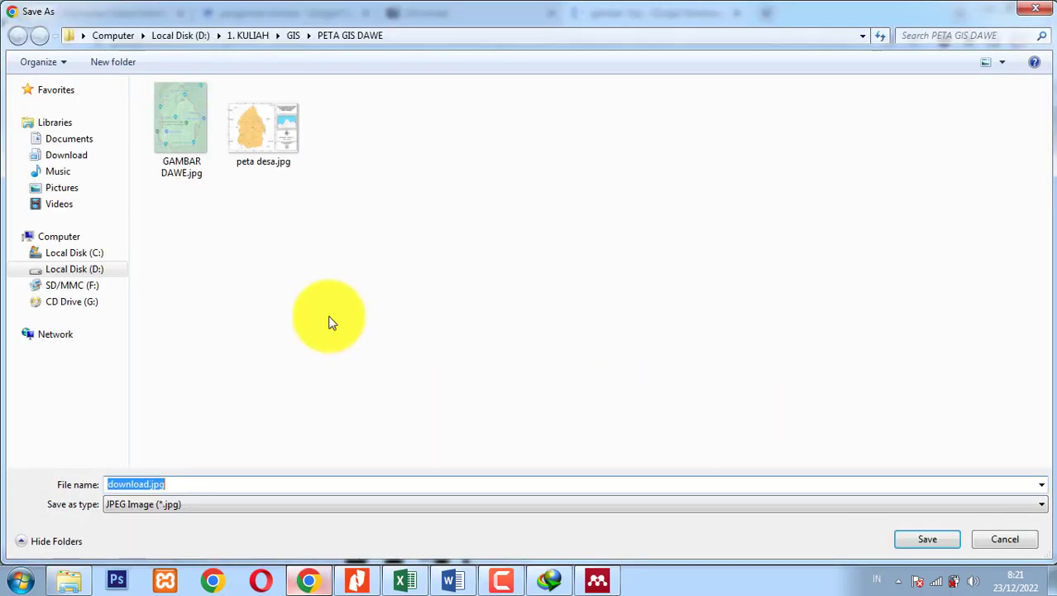
Save the logo image as "7zip" in the folder D:\1. KULIAH\BUKU AJAR\TUGAS BUKU AJAR.
left_click(74, 269)
double_click(236, 159)
left_click(209, 439)
scroll(209, 439, "up", 2)
double_click(232, 122)
double_click(232, 109)
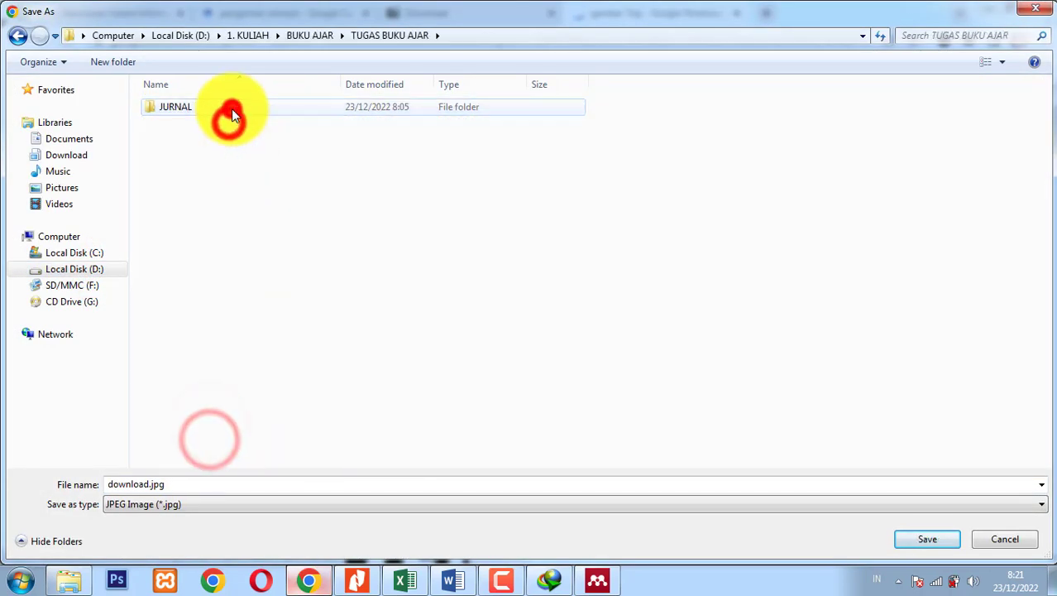
left_click(270, 238)
left_click(255, 484)
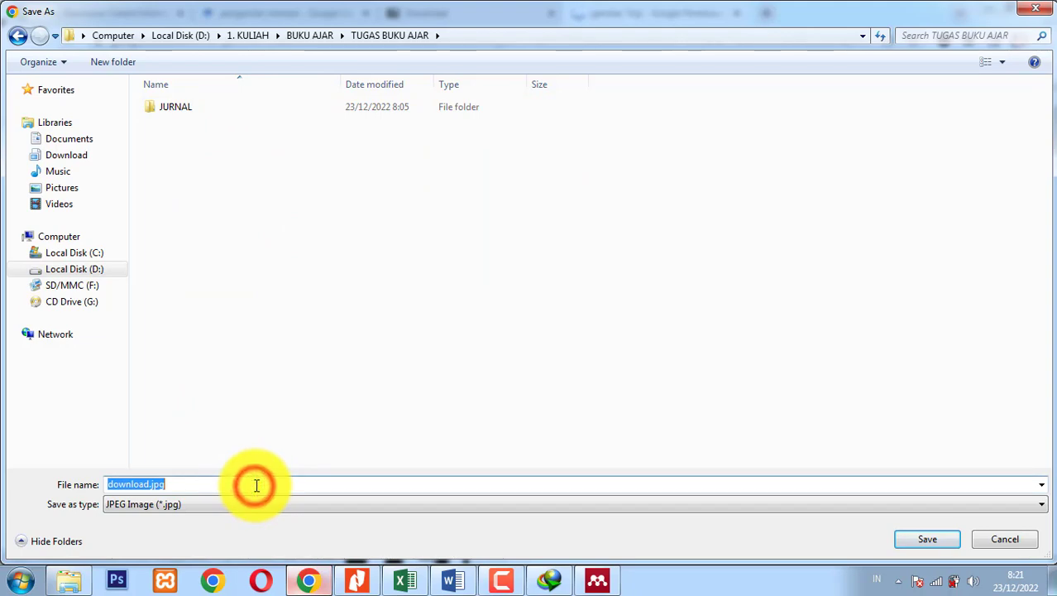
type("7zip")
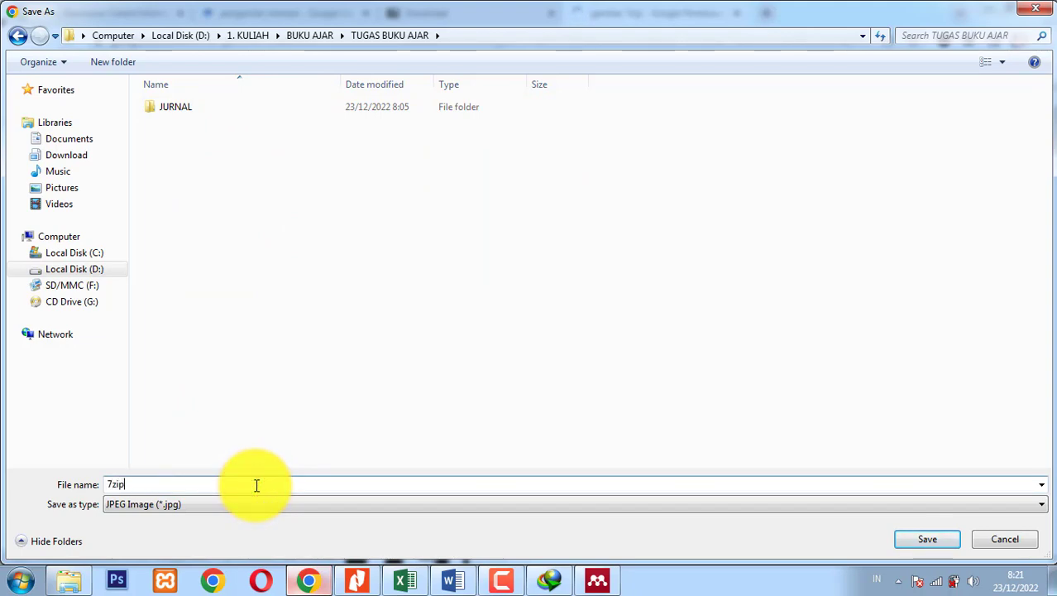
key("Return")
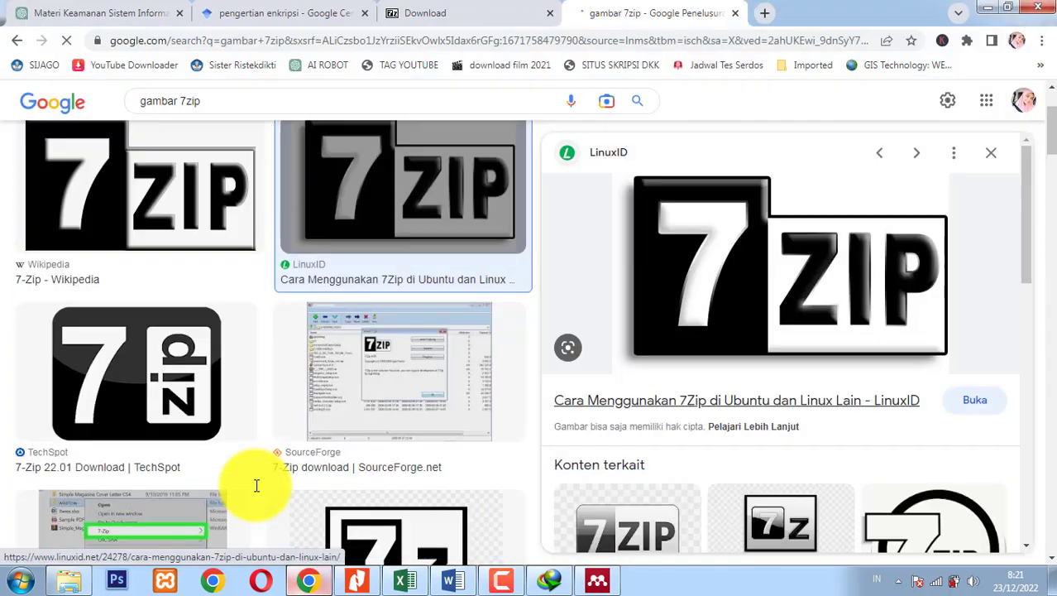
Switch to Word and insert 7zip.jpg from the TUGAS BUKU AJAR folder on the empty line below the 7-Zip download link.
left_click(453, 581)
left_click(597, 383)
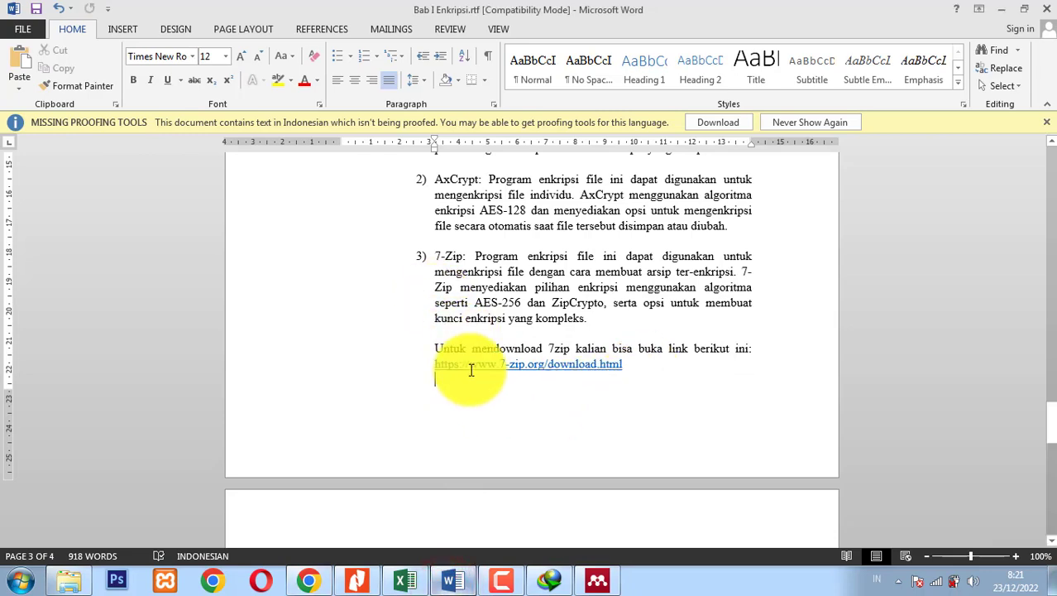
left_click(120, 33)
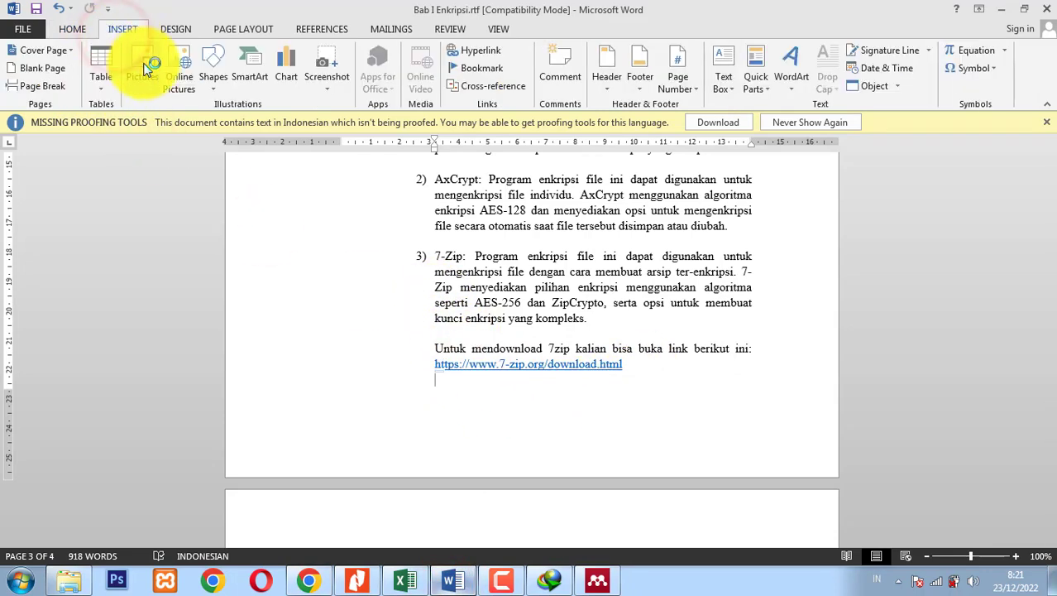
left_click(142, 63)
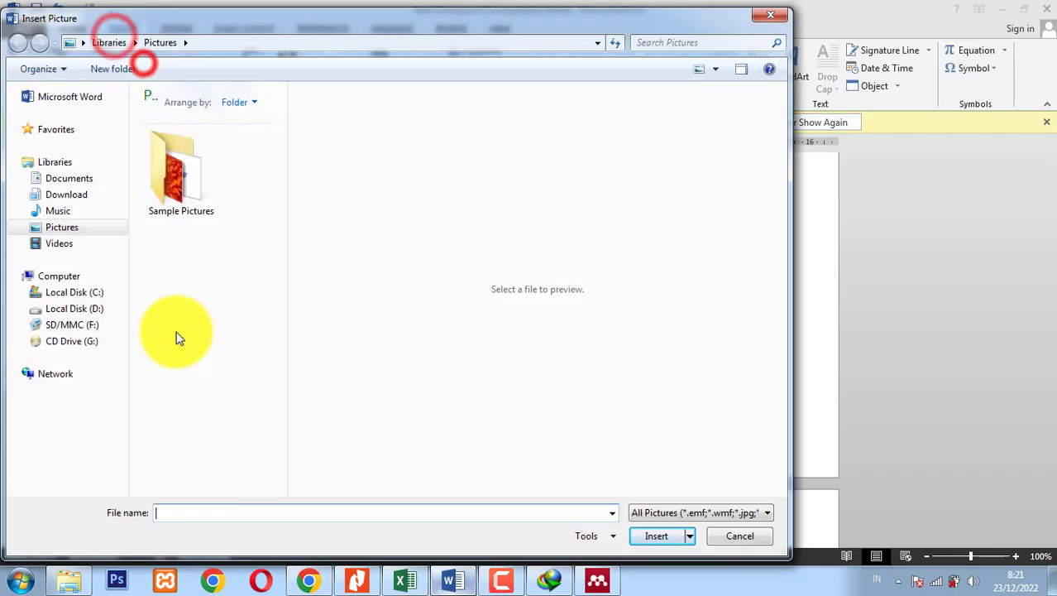
left_click(104, 309)
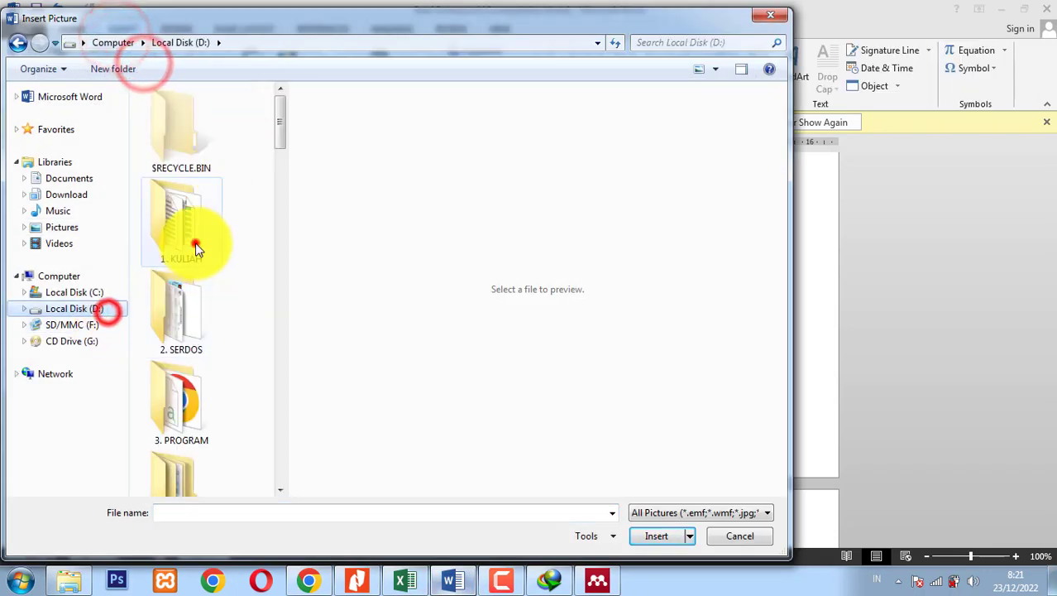
double_click(195, 243)
double_click(184, 130)
double_click(194, 111)
left_click(187, 202)
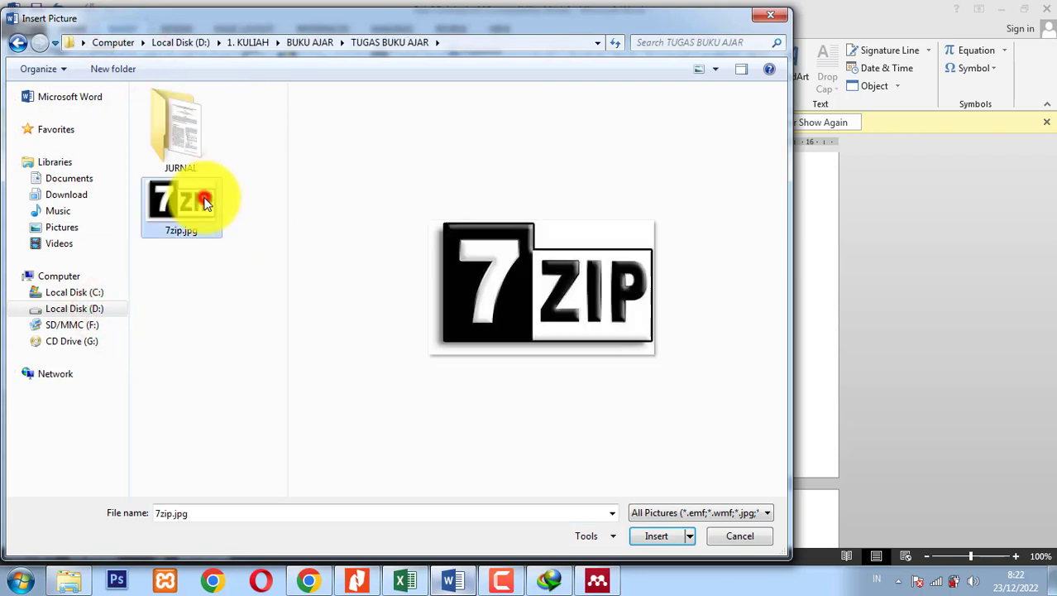
left_click(651, 535)
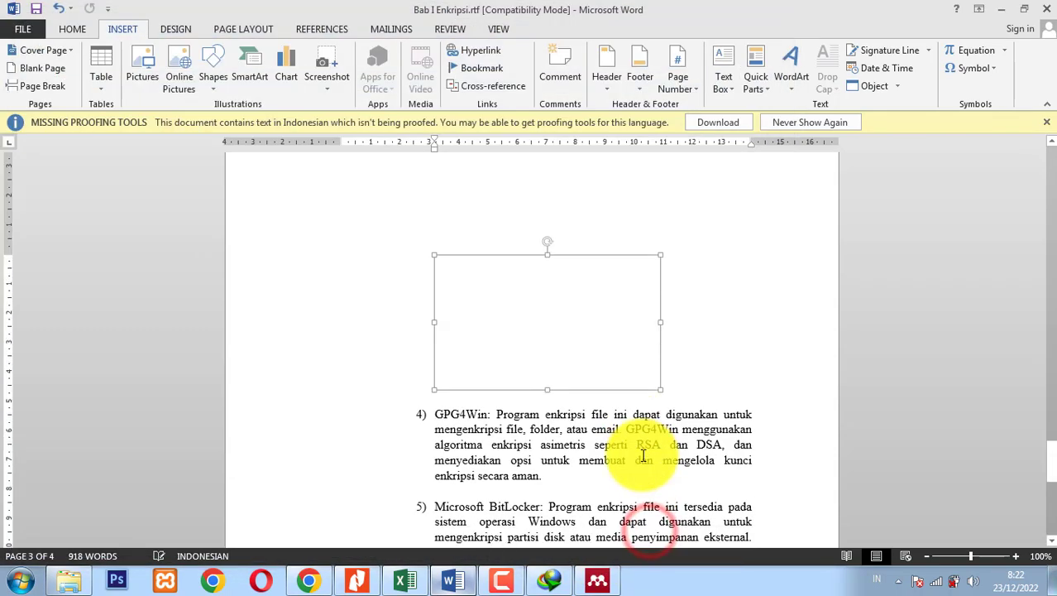
Add a centred line directly below the 7-Zip picture and insert a caption there with the label "Gambar".
left_click(692, 354)
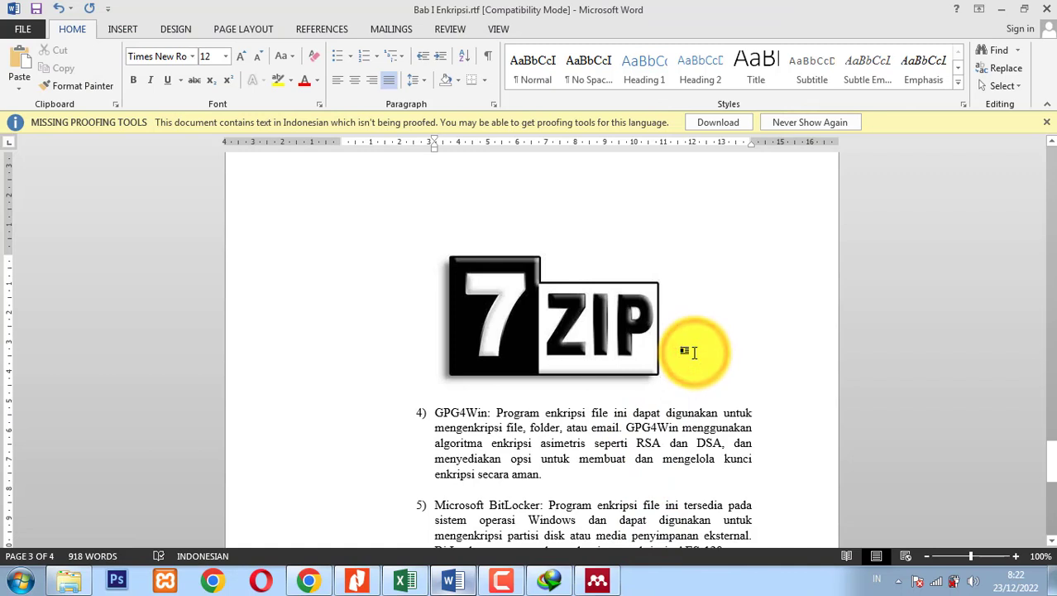
key("Return")
key("ctrl+e")
type("Gambar")
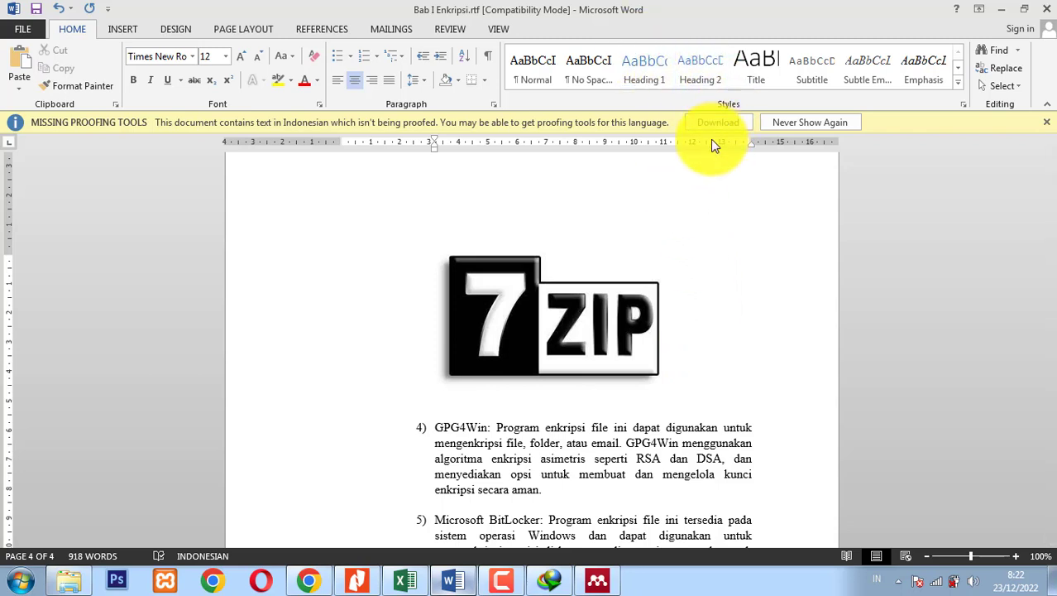
left_click(335, 32)
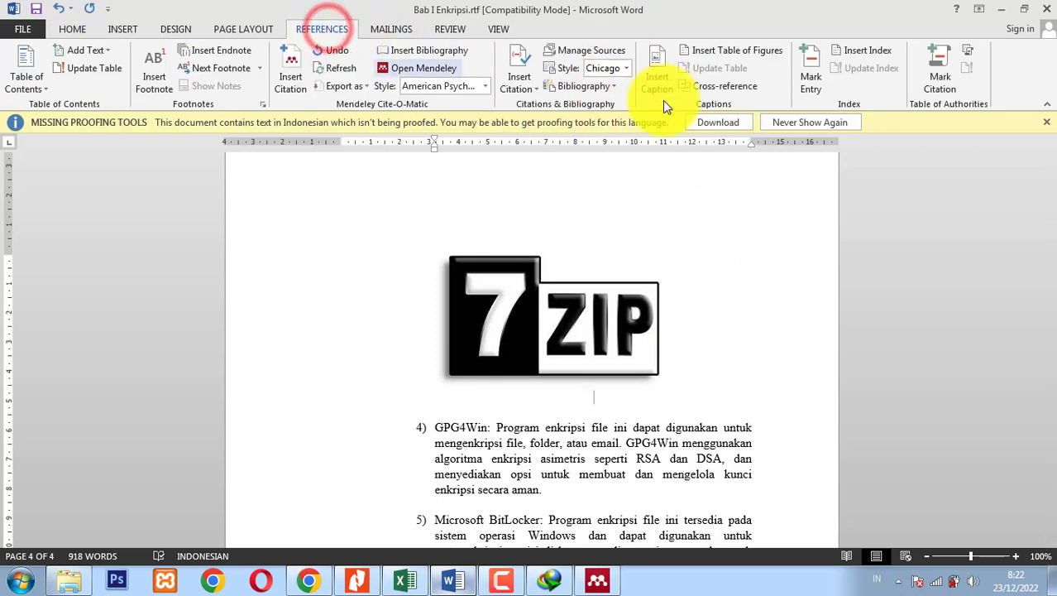
left_click(666, 76)
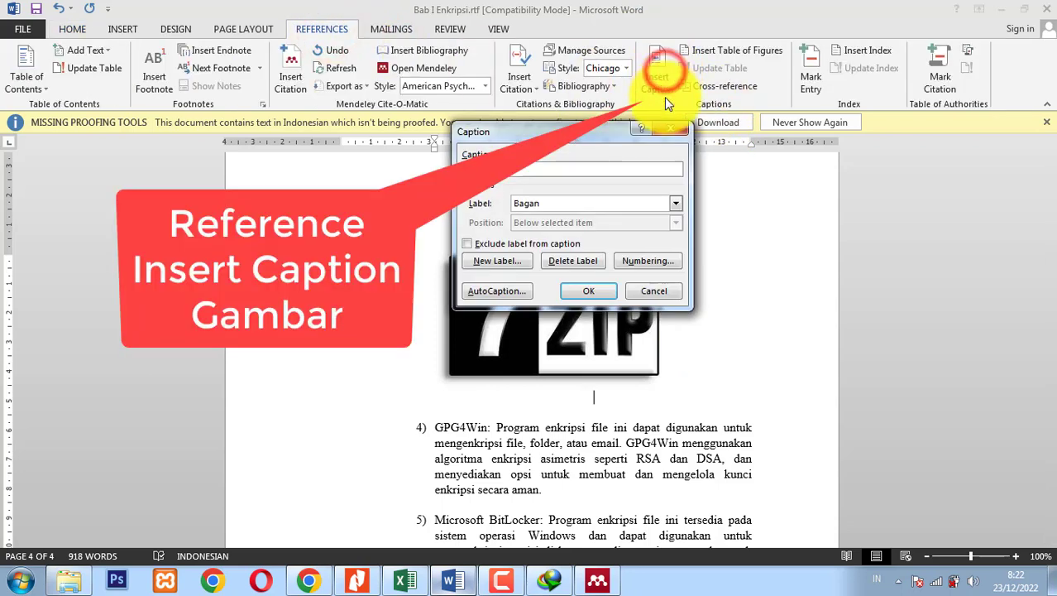
left_click(618, 202)
left_click(584, 248)
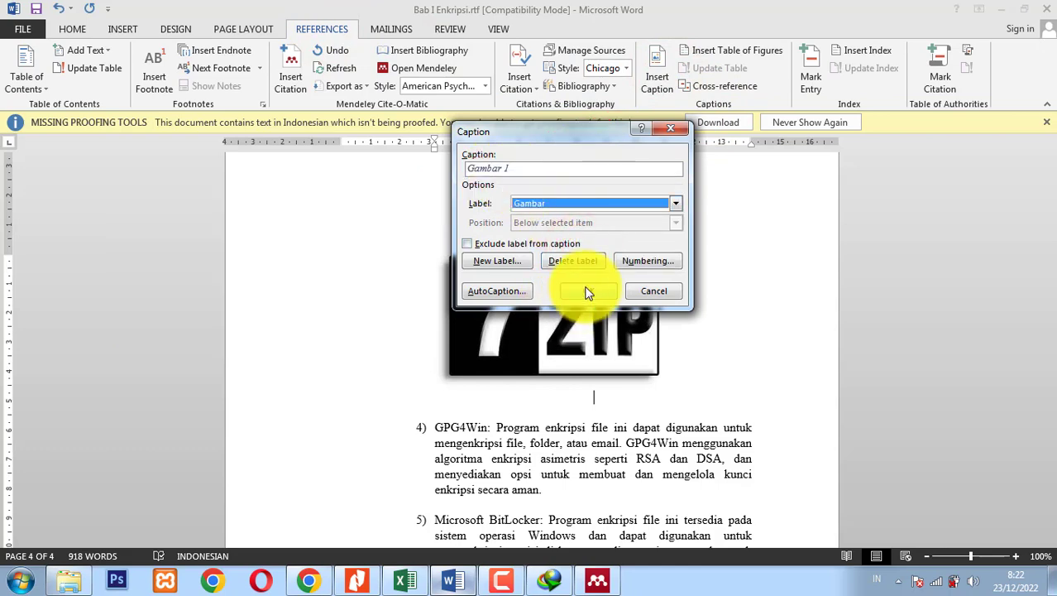
left_click(588, 285)
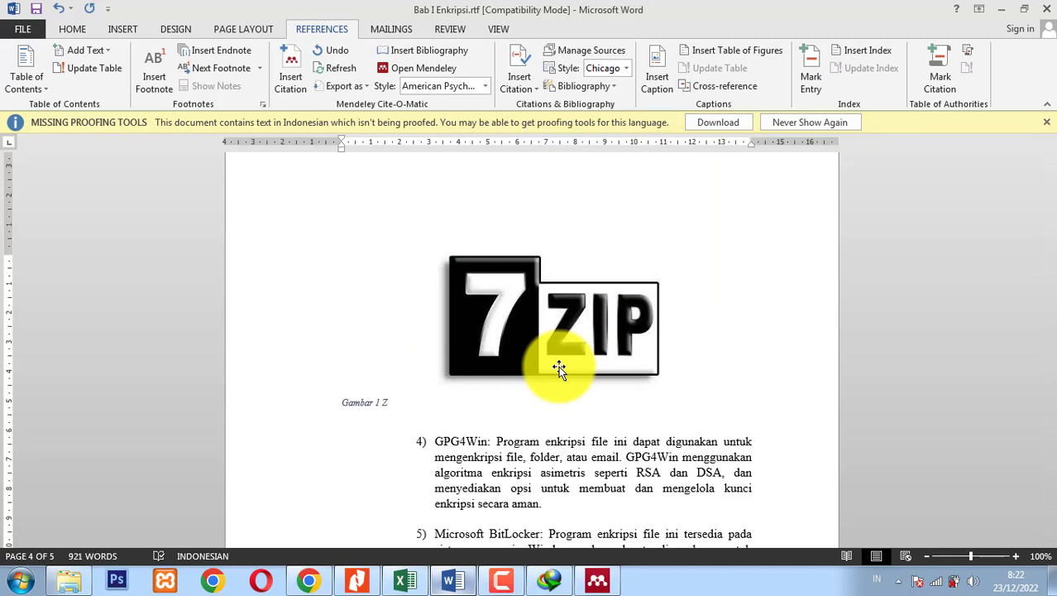
Complete the picture caption as "Gambar 1 7Zip" and centre it.
type("7Zip")
key("BackSpace")
key("BackSpace")
type("7")
key("ctrl+e")
Format the whole "Gambar 1 7Zip" caption in upright black text at size 12.
key("End")
key("shift+Home")
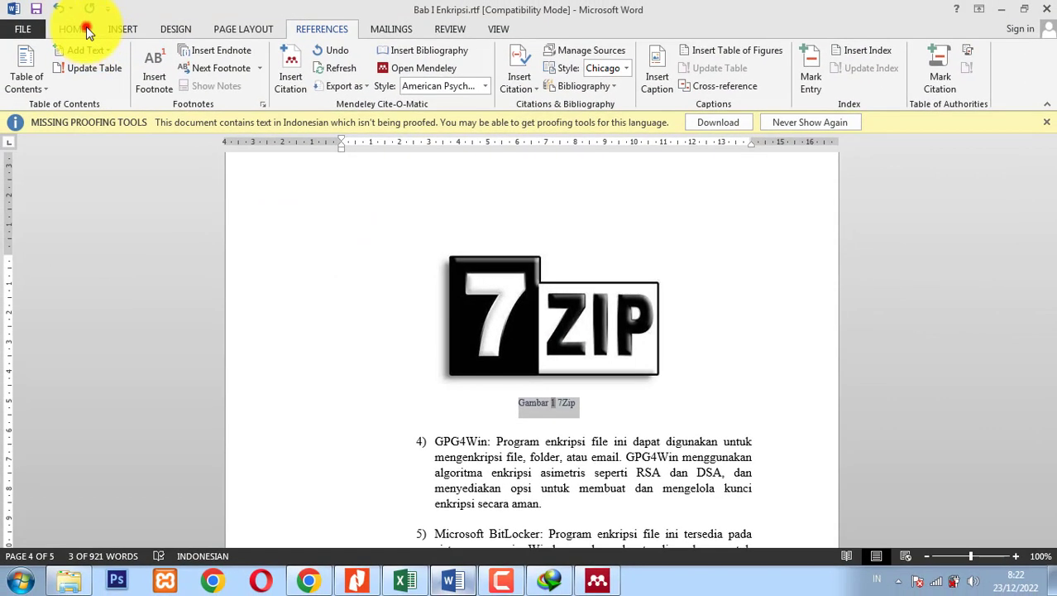
left_click(83, 29)
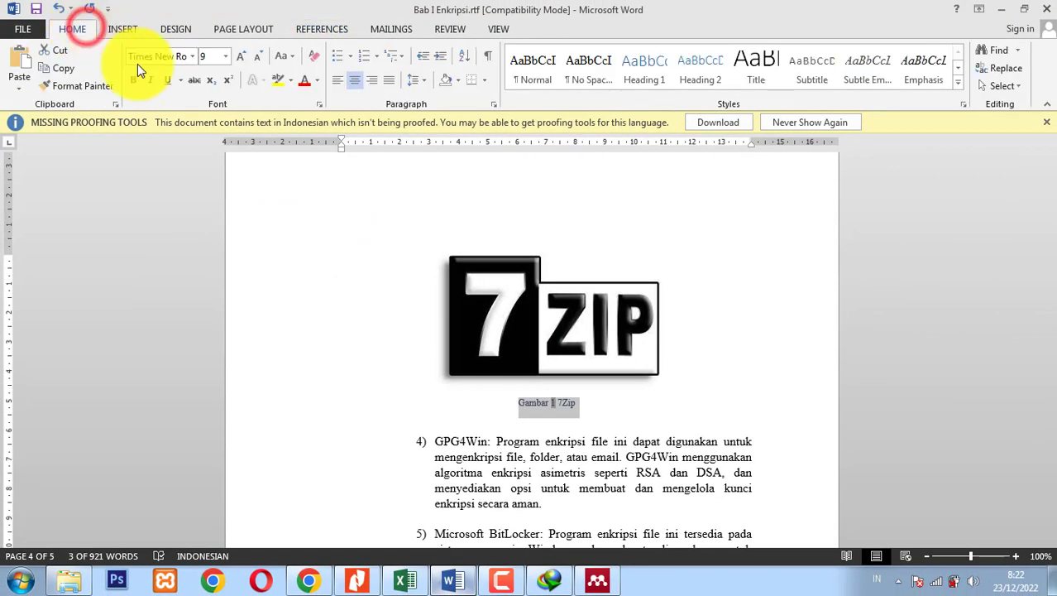
left_click(317, 81)
left_click(334, 100)
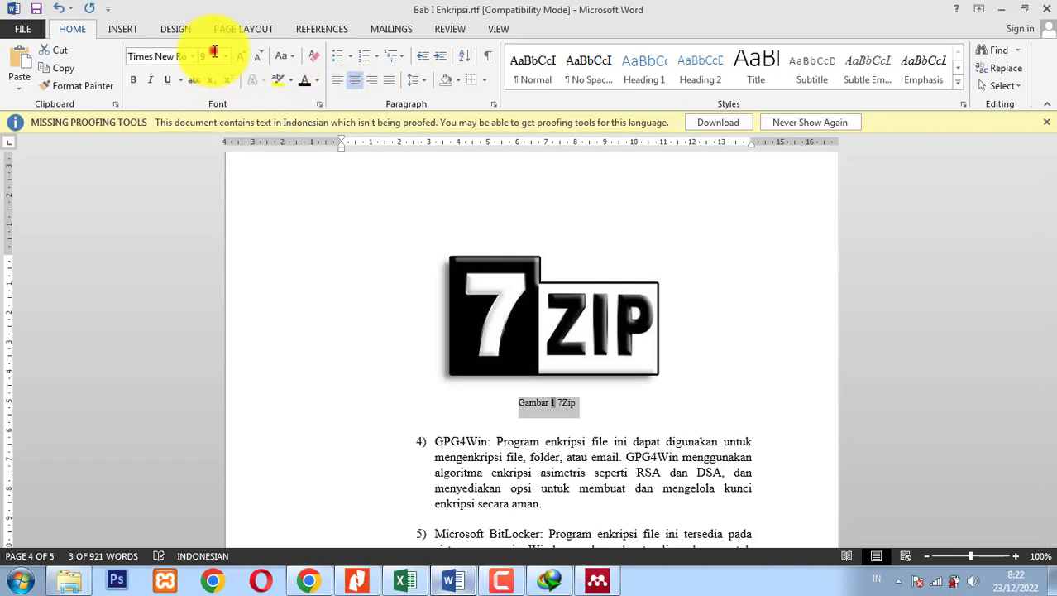
key("Return")
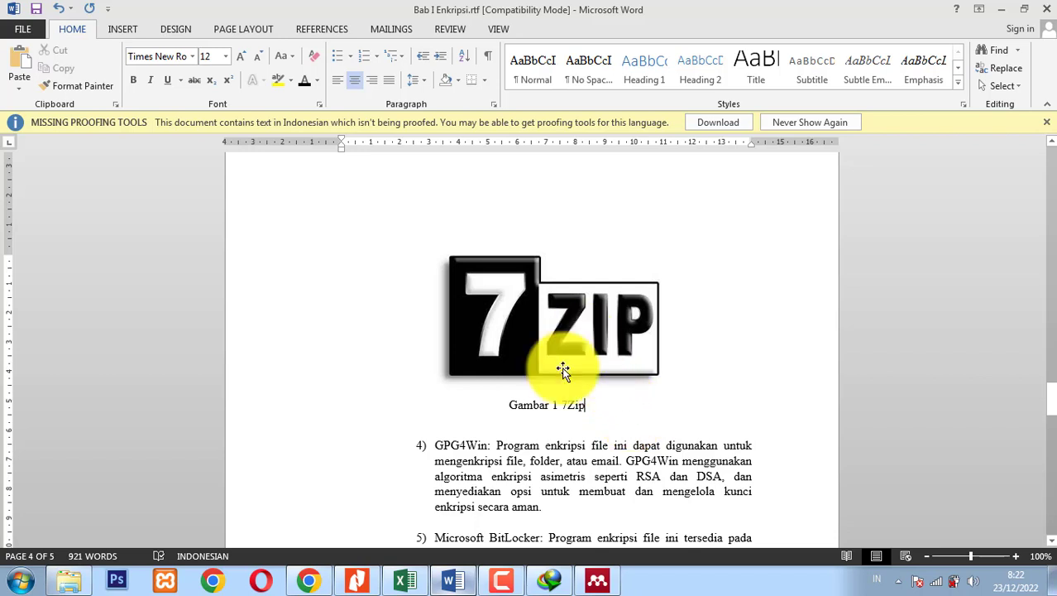
Review how the 7-Zip item, its download link, the picture and the caption are laid out across the two pages.
scroll(573, 377, "up", 7)
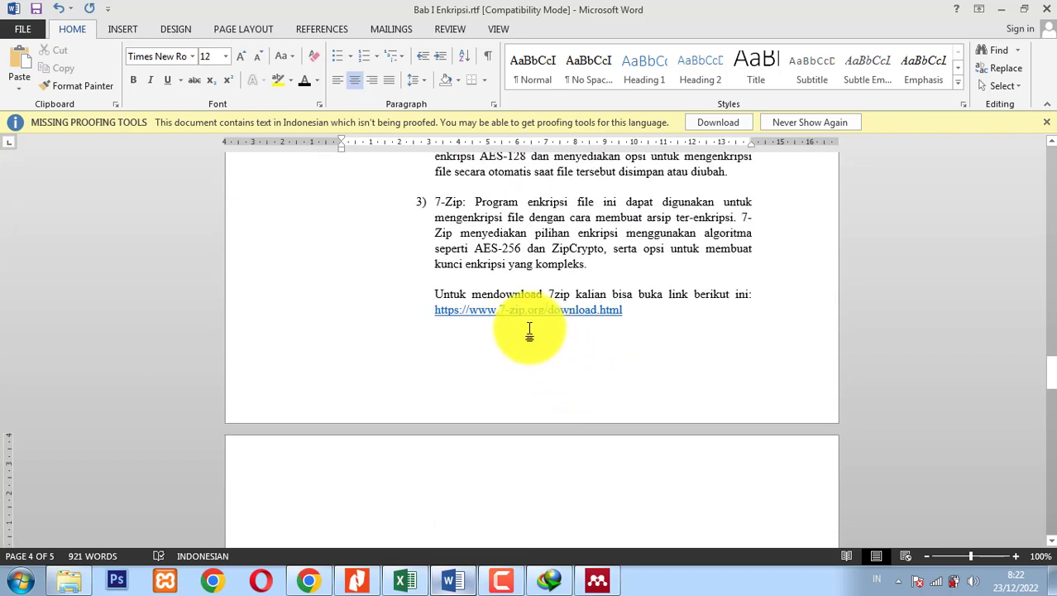
scroll(618, 461, "down", 6)
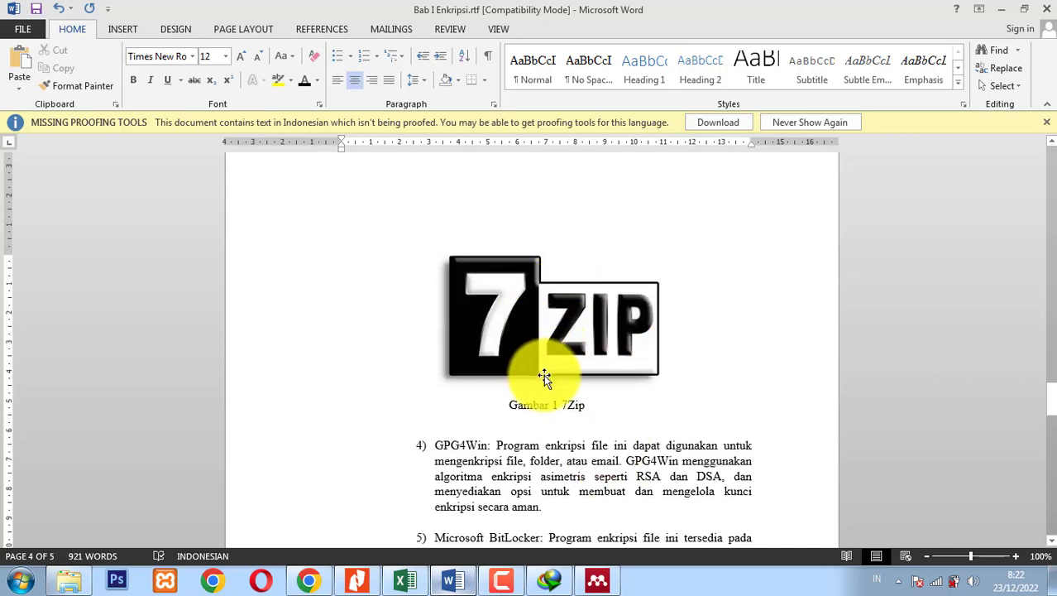
scroll(544, 378, "up", 1)
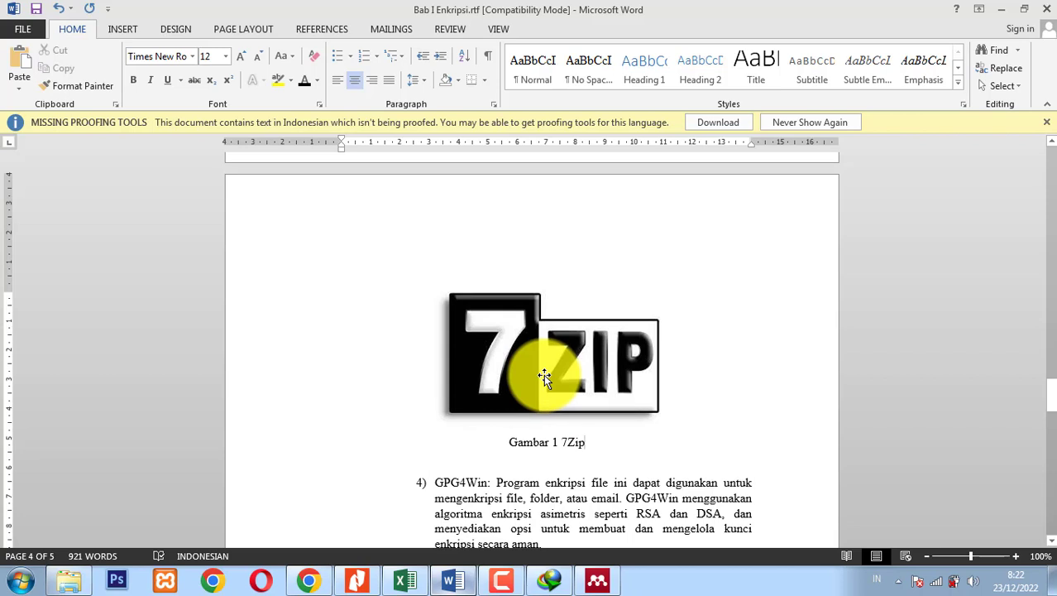
scroll(544, 377, "up", 4)
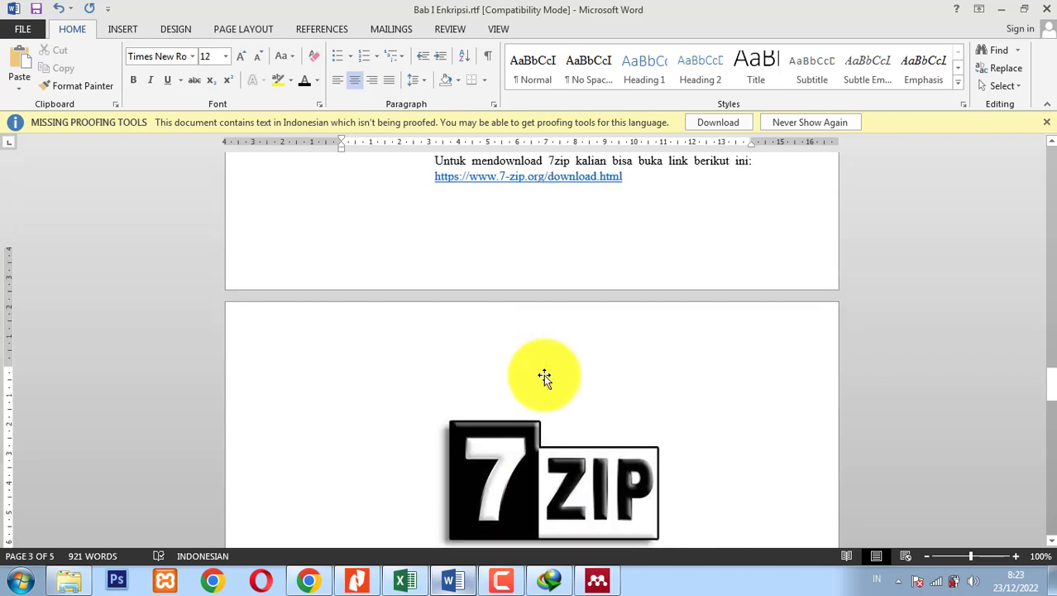
scroll(545, 373, "down", 3)
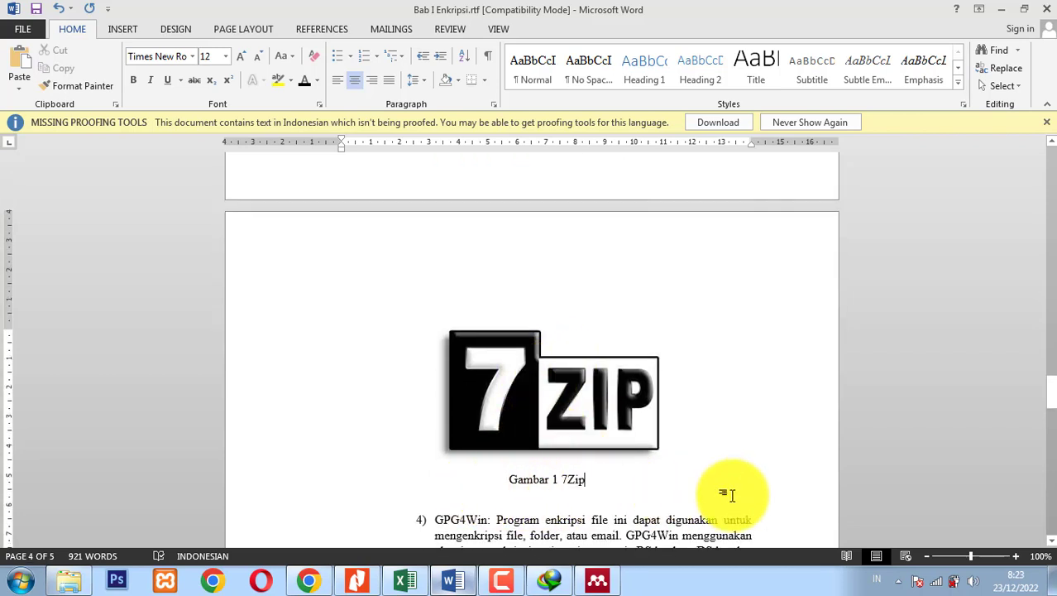
scroll(590, 484, "up", 8)
scroll(593, 483, "down", 12)
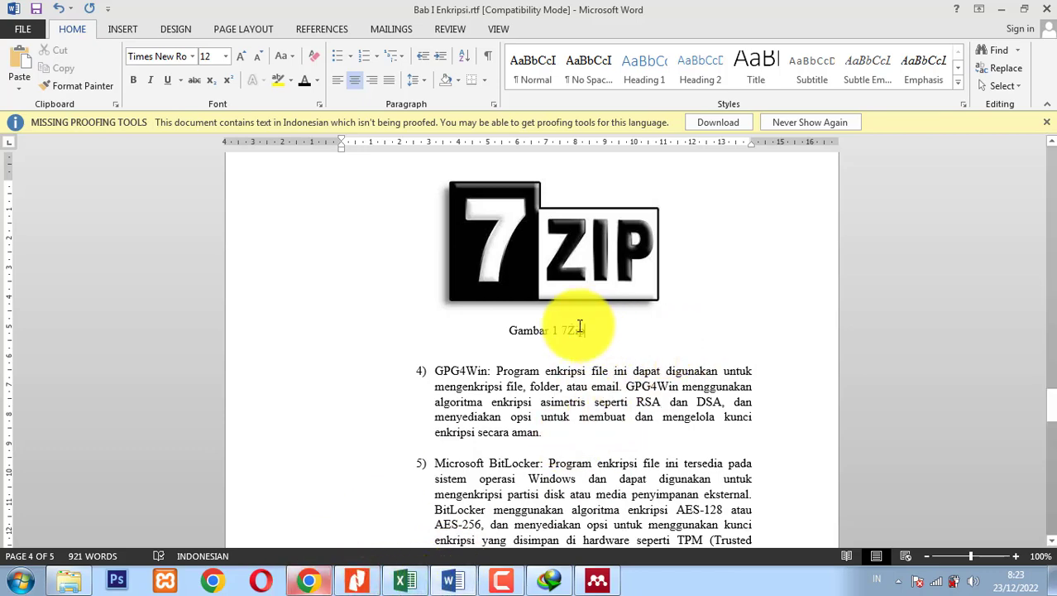
Switch to Nitro Pro and check the front-matter lists, such as Daftar Gambar, in the FORMAT BUKU AJAR outline.
left_click(376, 579)
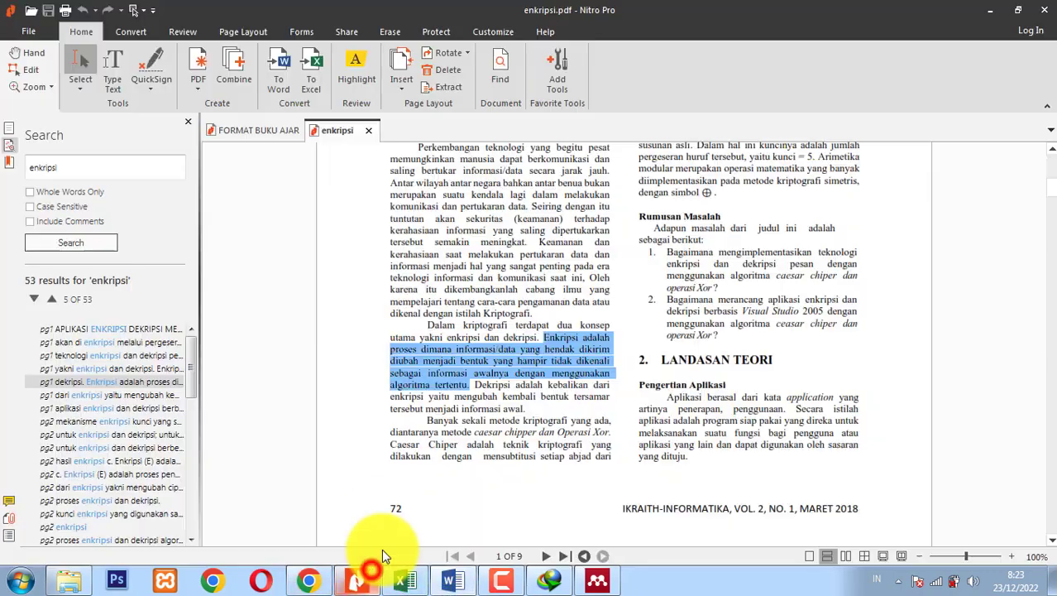
left_click(230, 131)
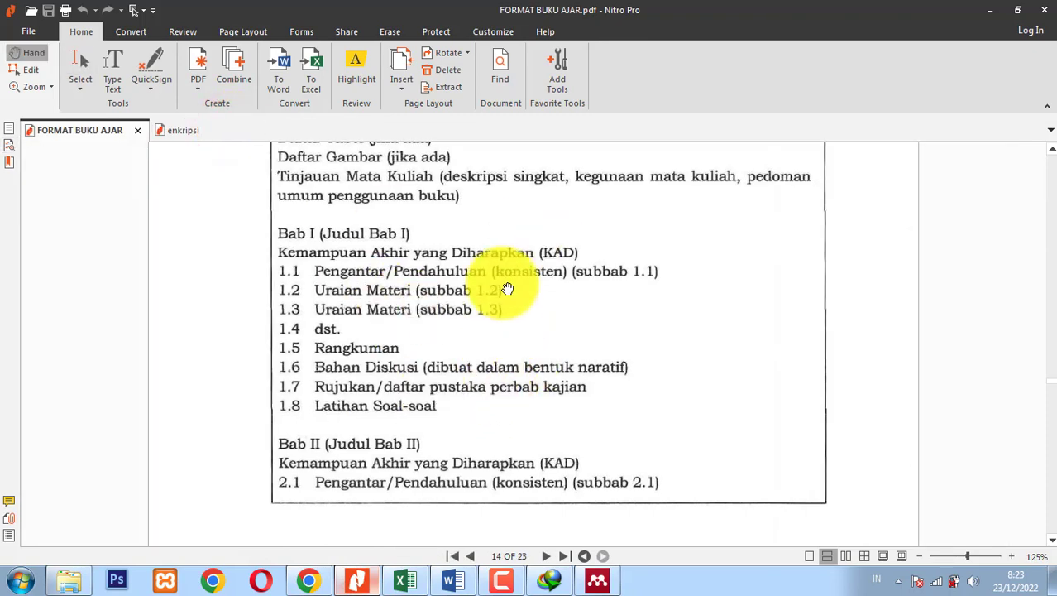
scroll(493, 298, "up", 3)
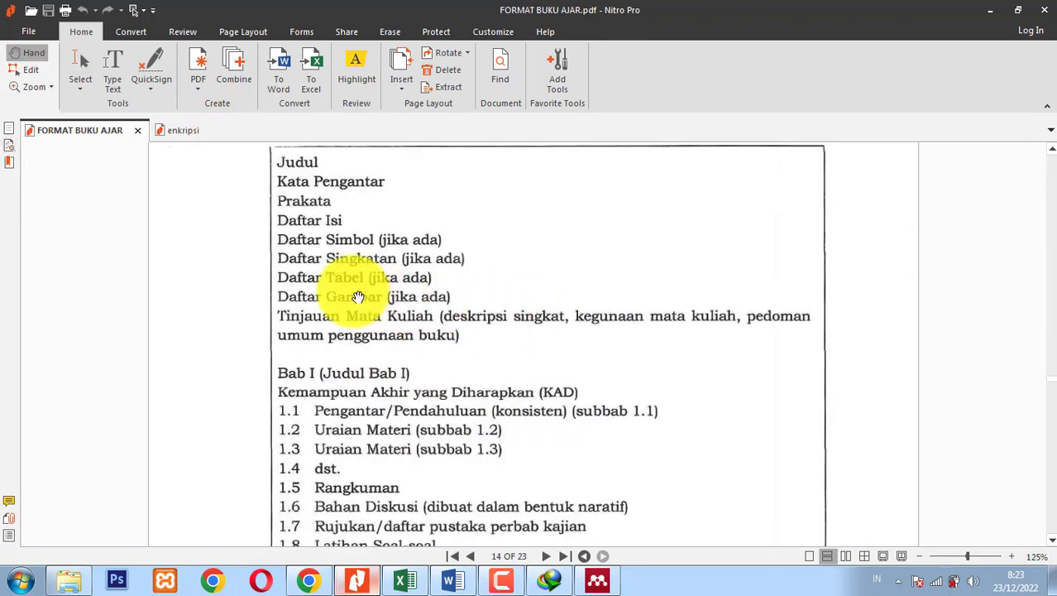
Switch to Chrome, search the web for "tabel enkripsi", and examine the Dekripsi RSA table among the image results.
left_click(464, 584)
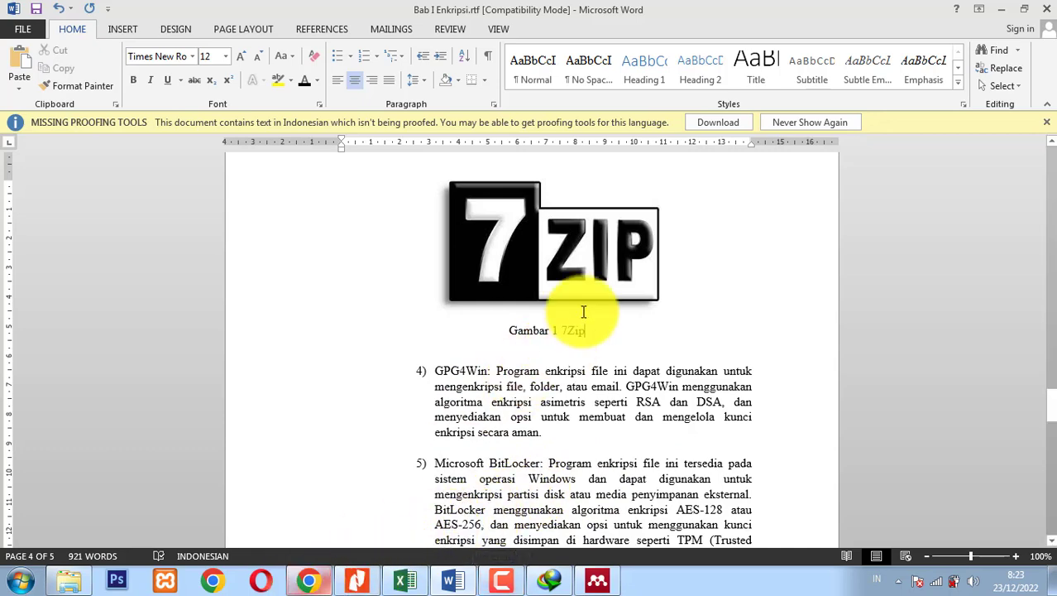
left_click(313, 580)
left_click(686, 40)
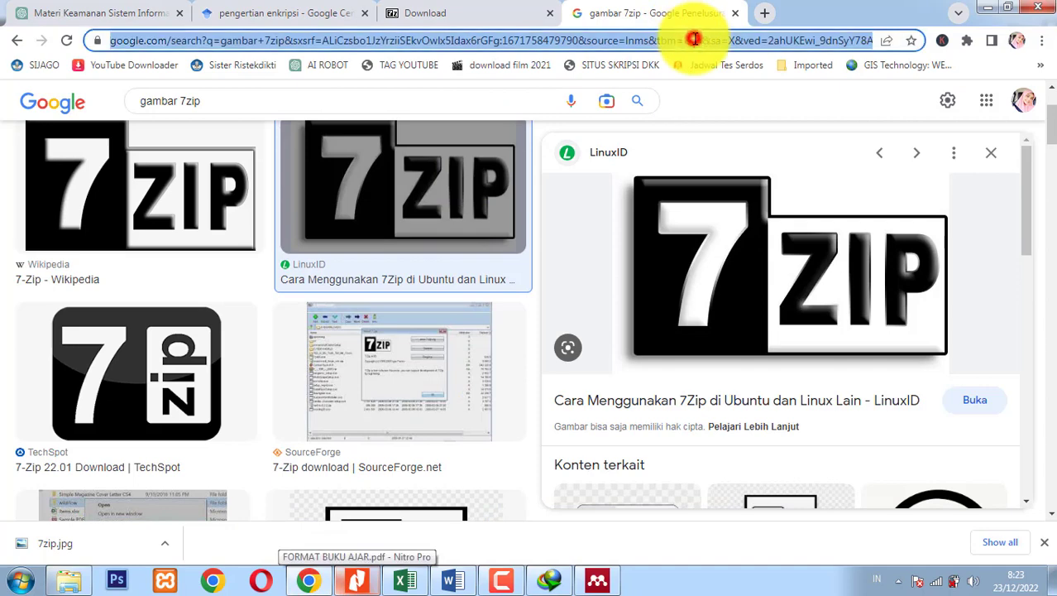
type("tabel enkri")
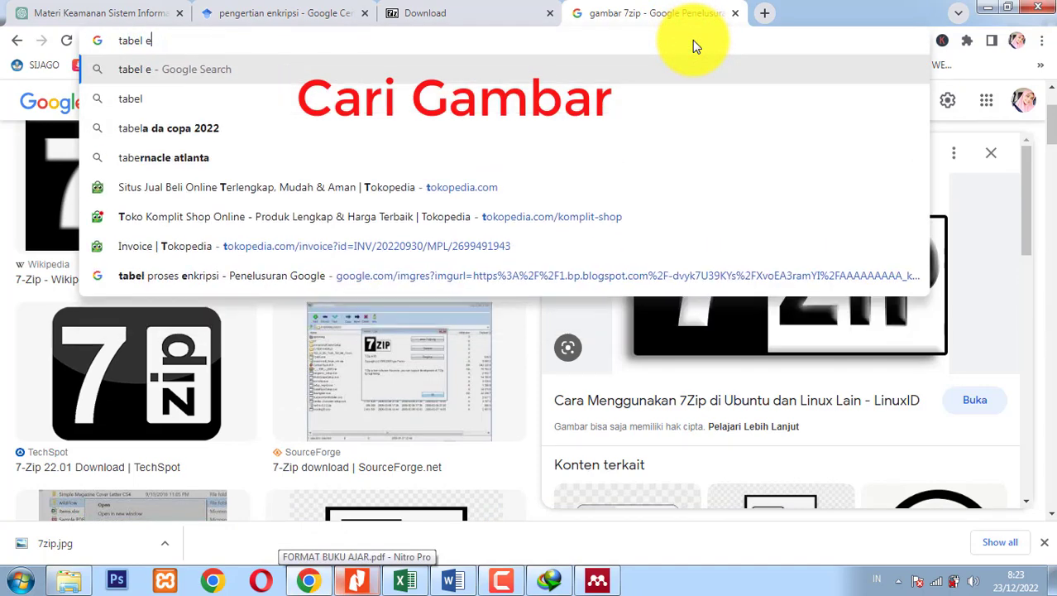
type("psi")
key("Return")
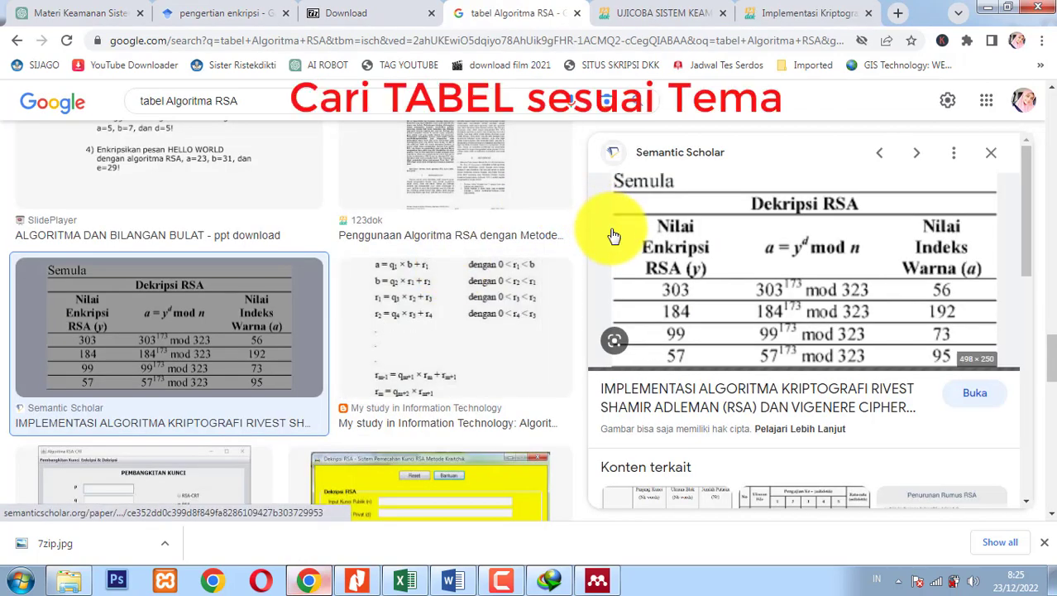
scroll(765, 388, "down", 3)
scroll(767, 402, "up", 1)
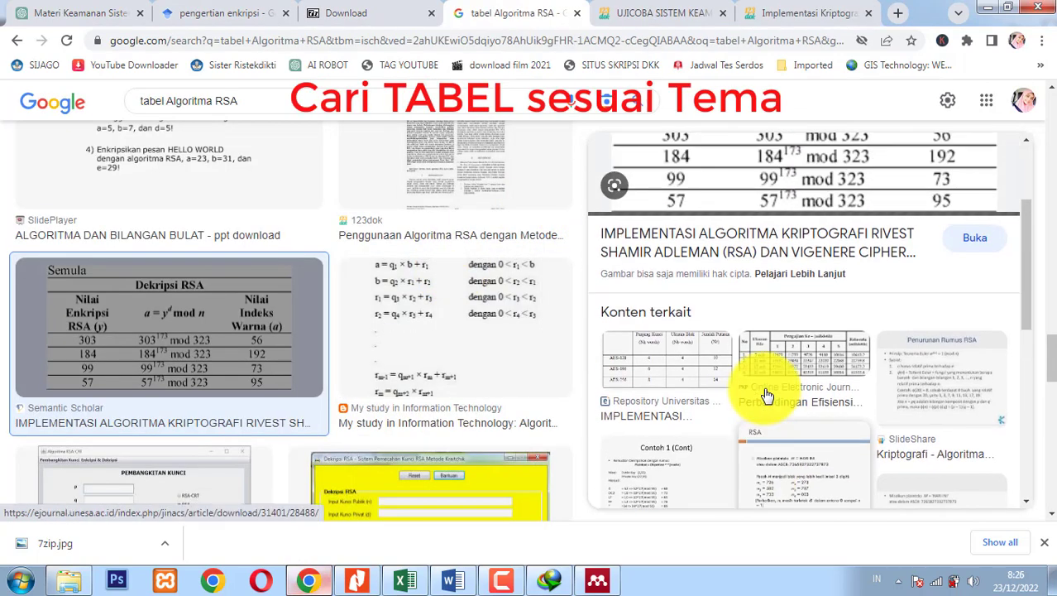
scroll(790, 298, "up", 1)
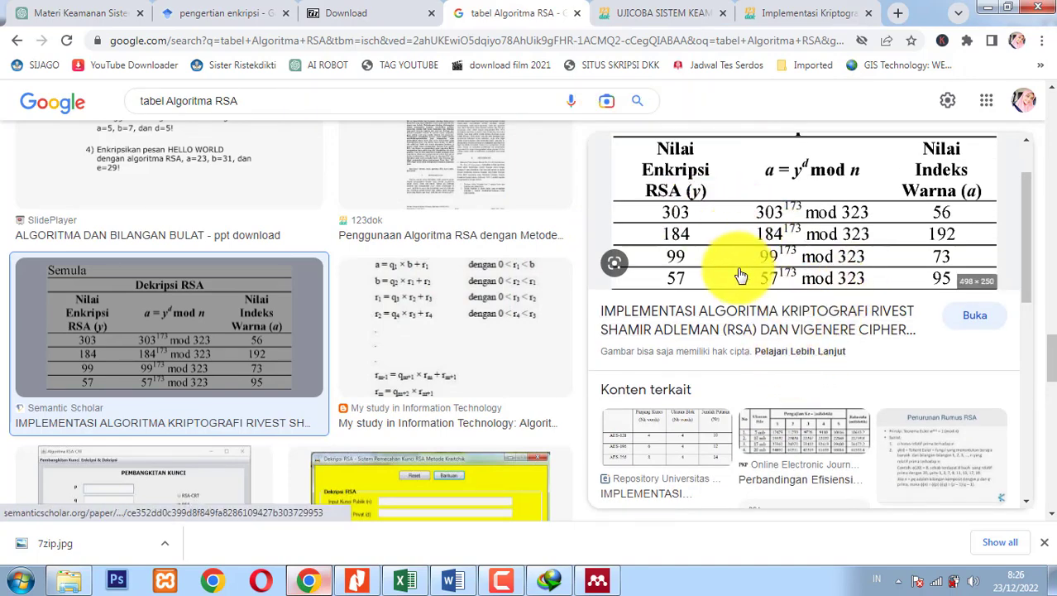
scroll(753, 277, "up", 1)
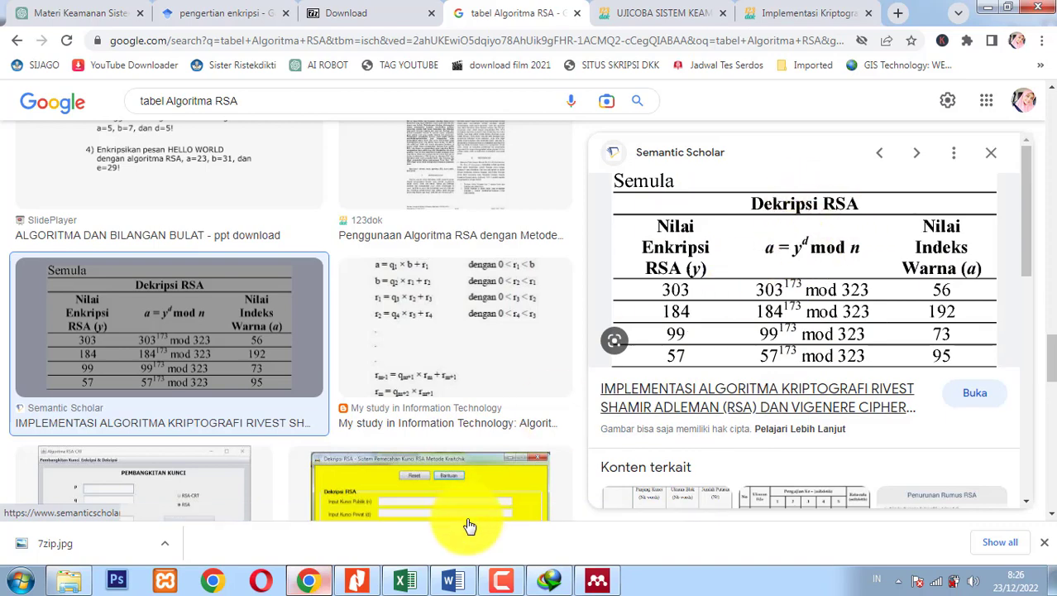
In Word, insert the caption "Tabel 1 RSA" with the Tabel label on a new line below the Algoritma RSA item.
left_click(452, 581)
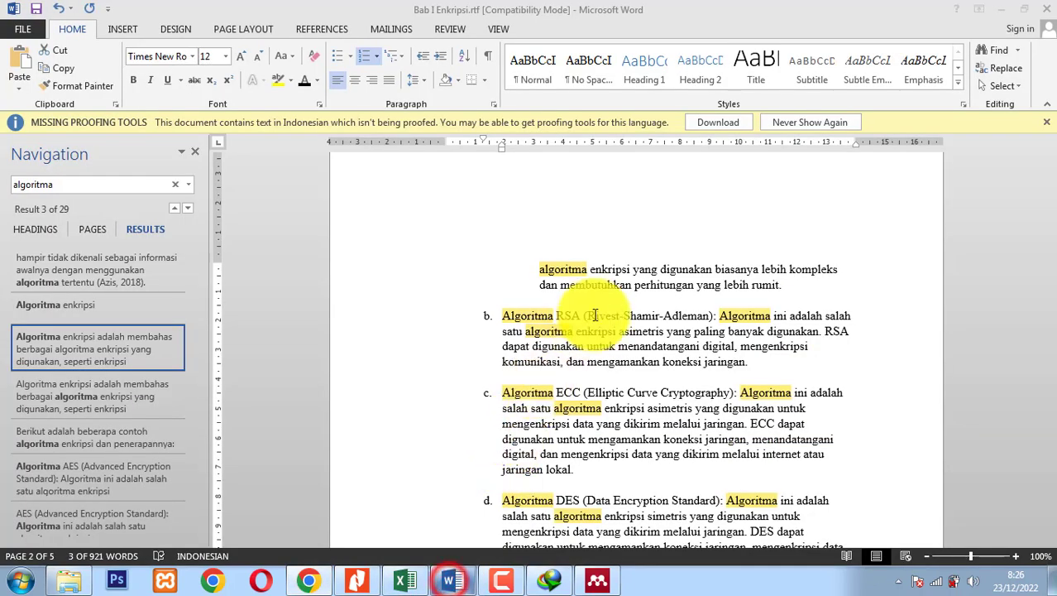
left_click(548, 376)
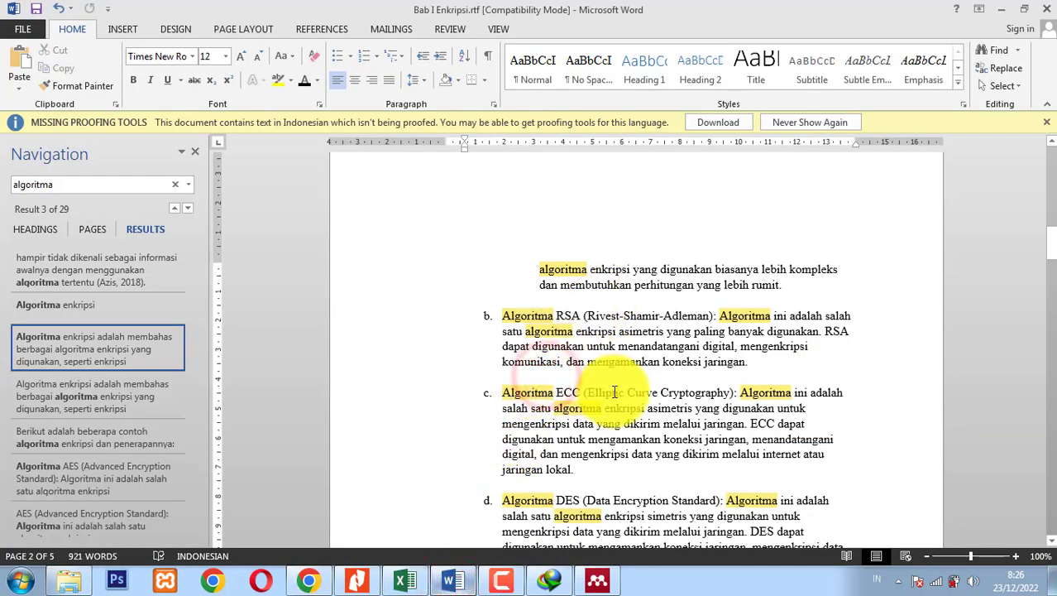
key("Return")
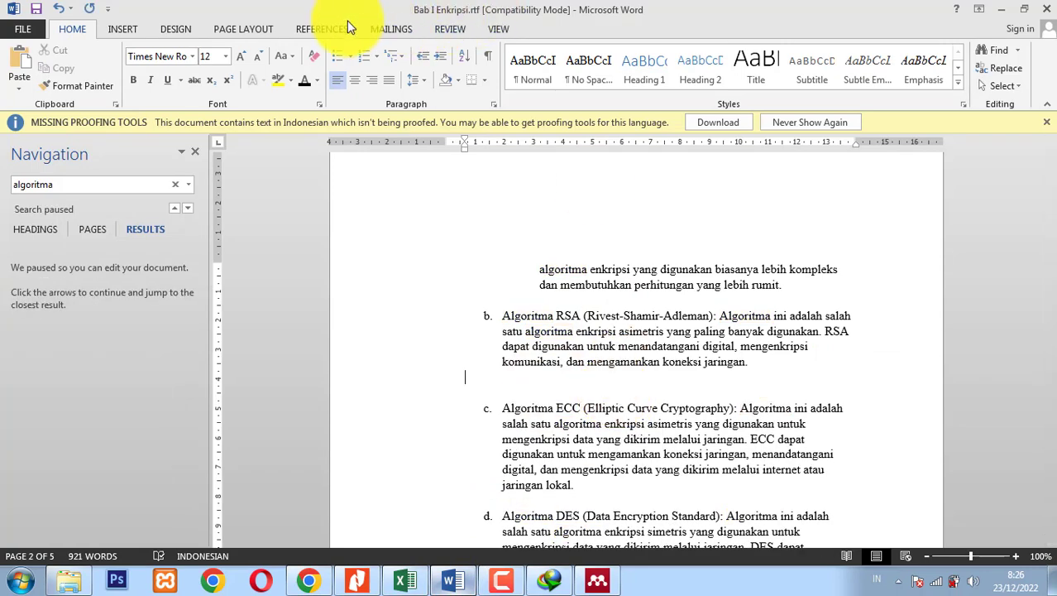
left_click(325, 34)
left_click(659, 77)
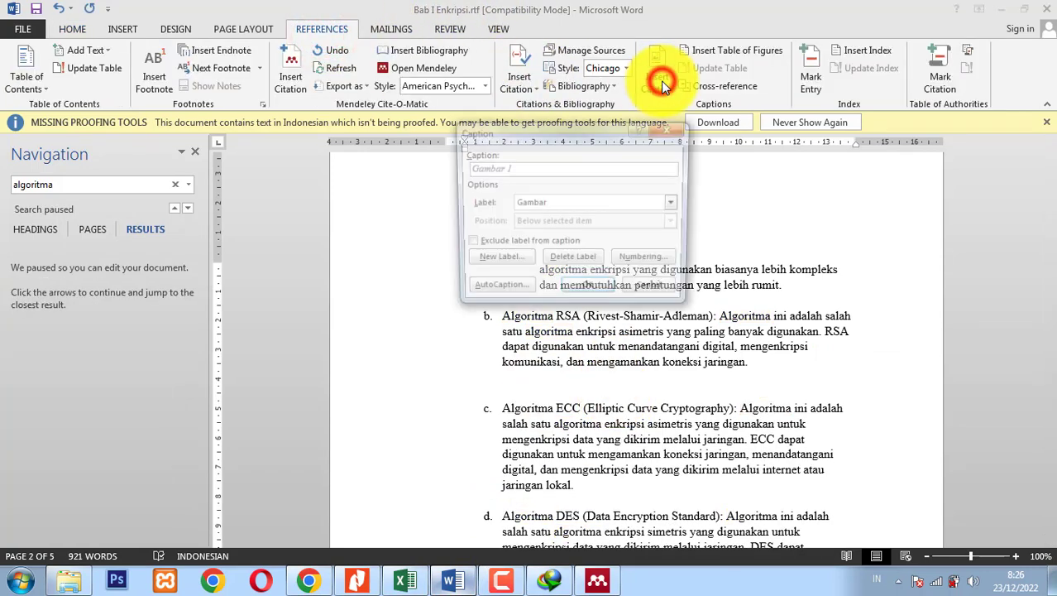
left_click(589, 204)
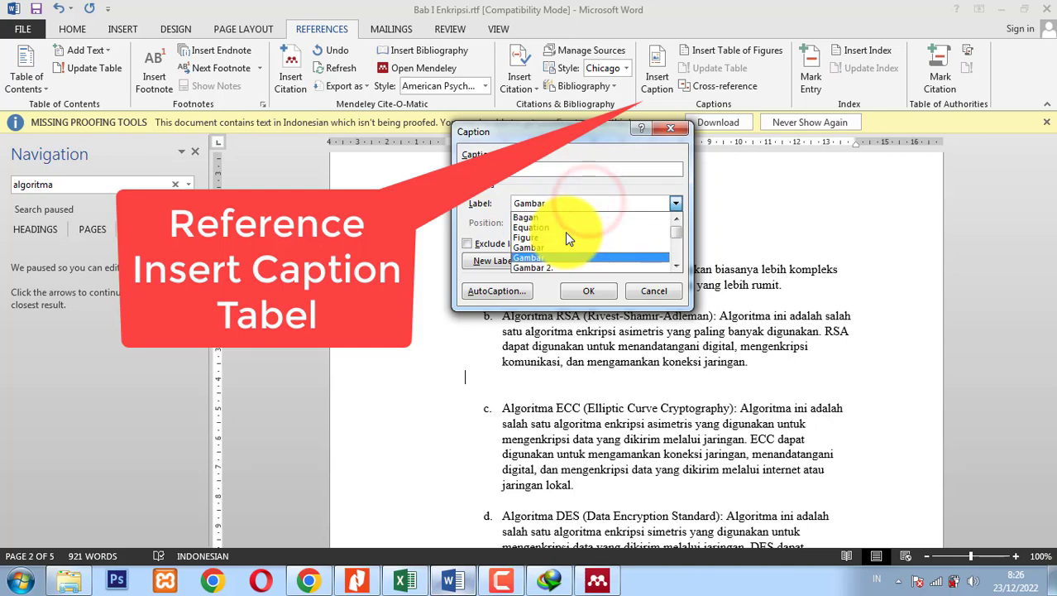
scroll(565, 232, "down", 2)
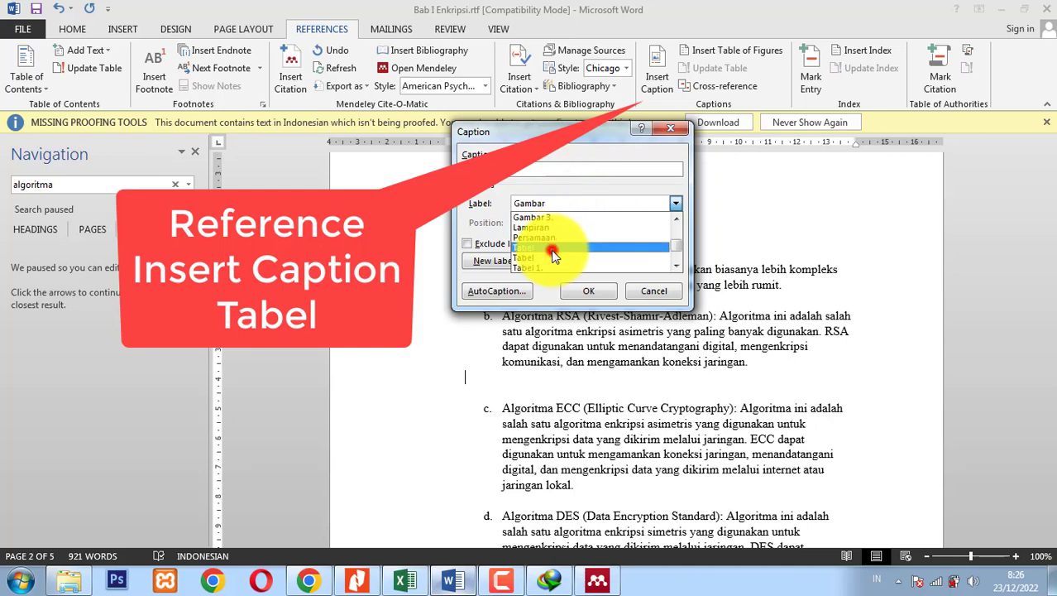
left_click(551, 250)
left_click(582, 291)
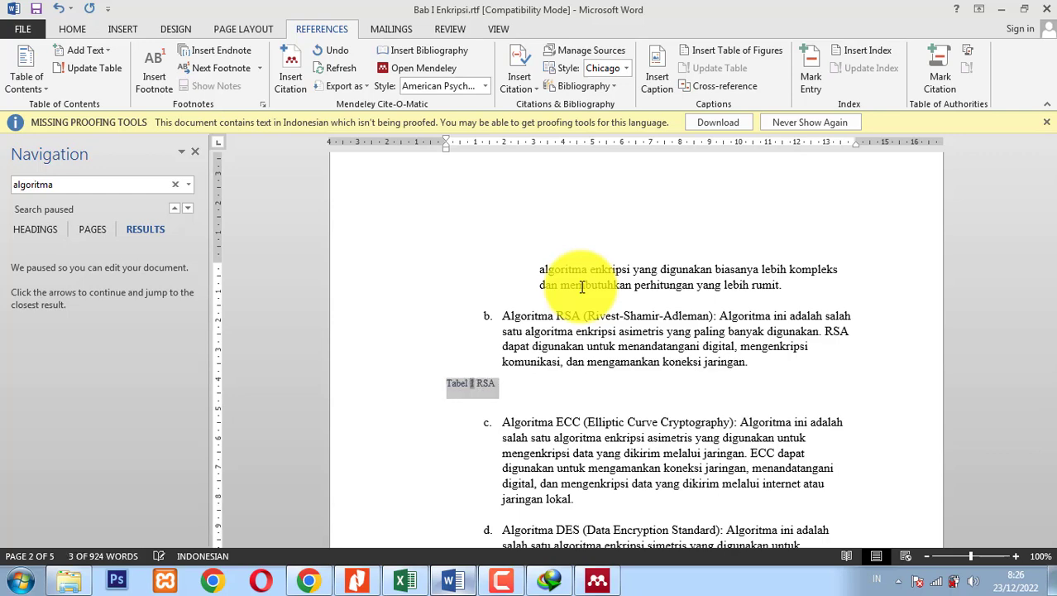
Format the "Tabel 1 RSA" caption in black text at size 12 and add an empty line beneath it.
left_click(72, 29)
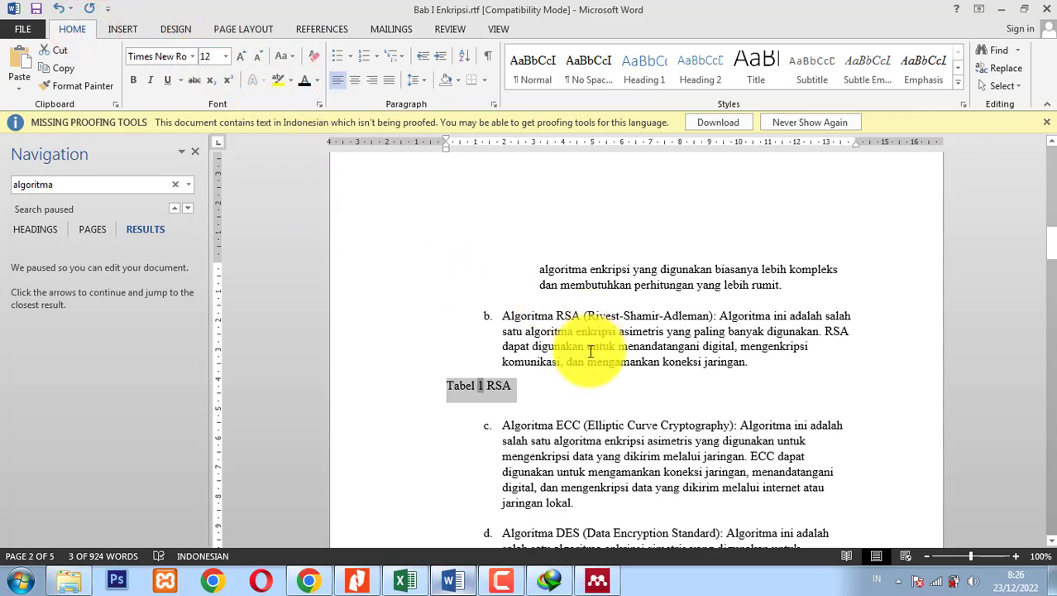
left_click(539, 388)
key("Return")
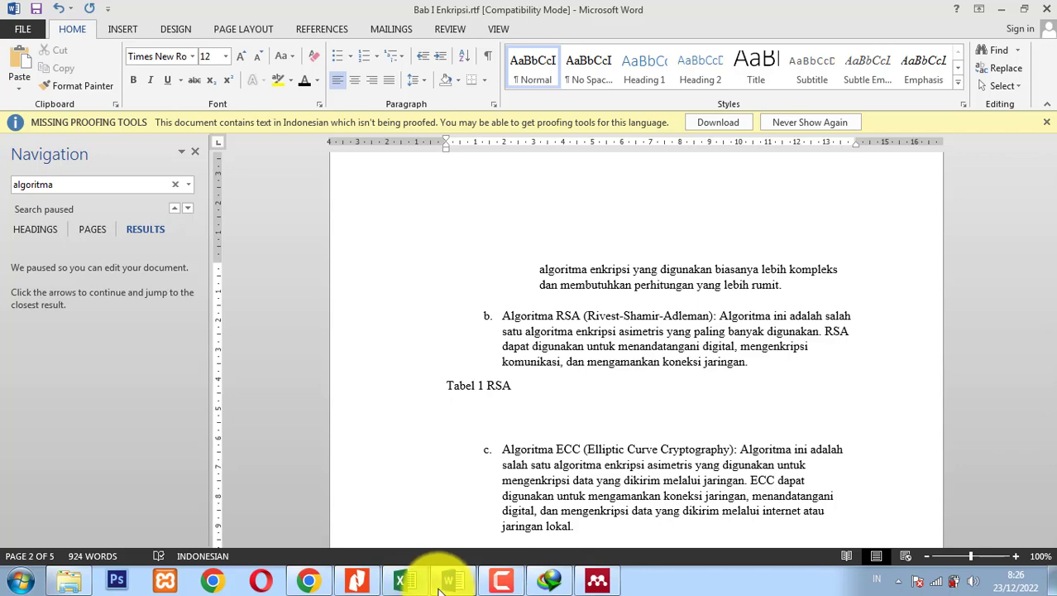
Insert a table of three columns and six rows below the "Tabel 1 RSA" caption, matching the source table in Chrome.
left_click(124, 33)
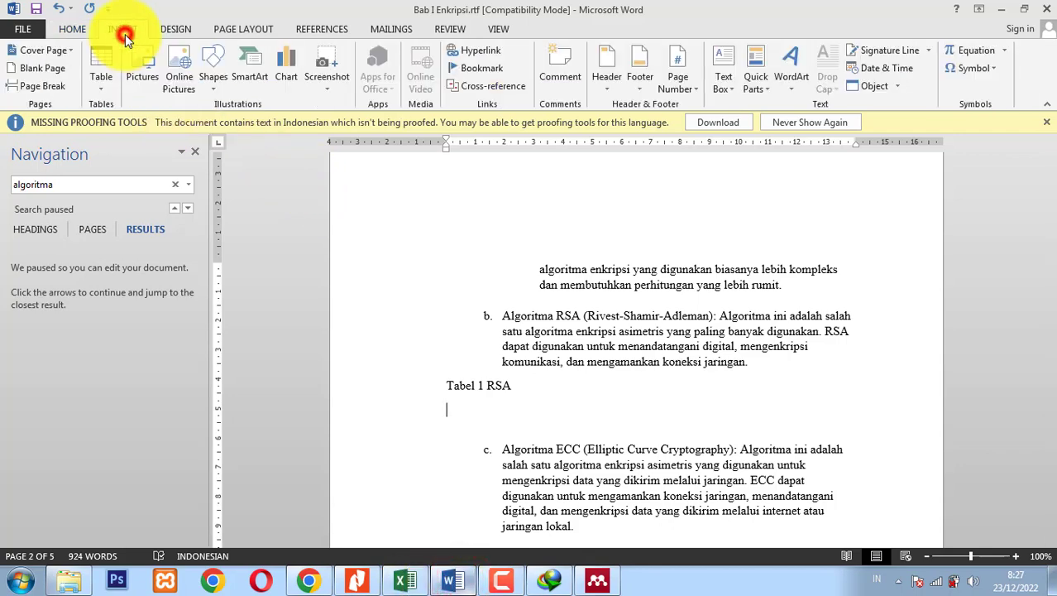
left_click(103, 67)
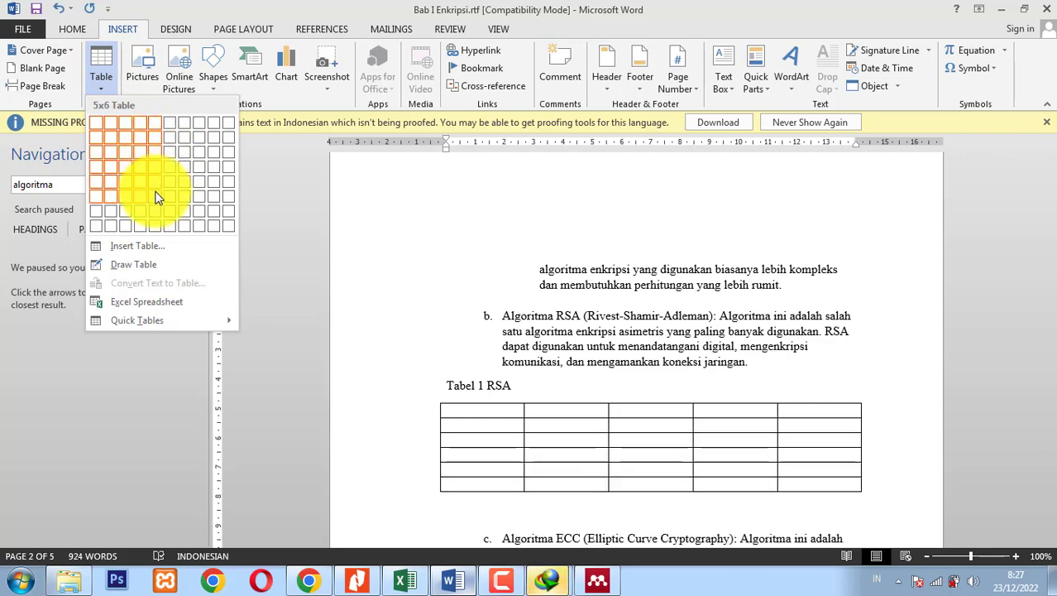
left_click(310, 583)
left_click(310, 583)
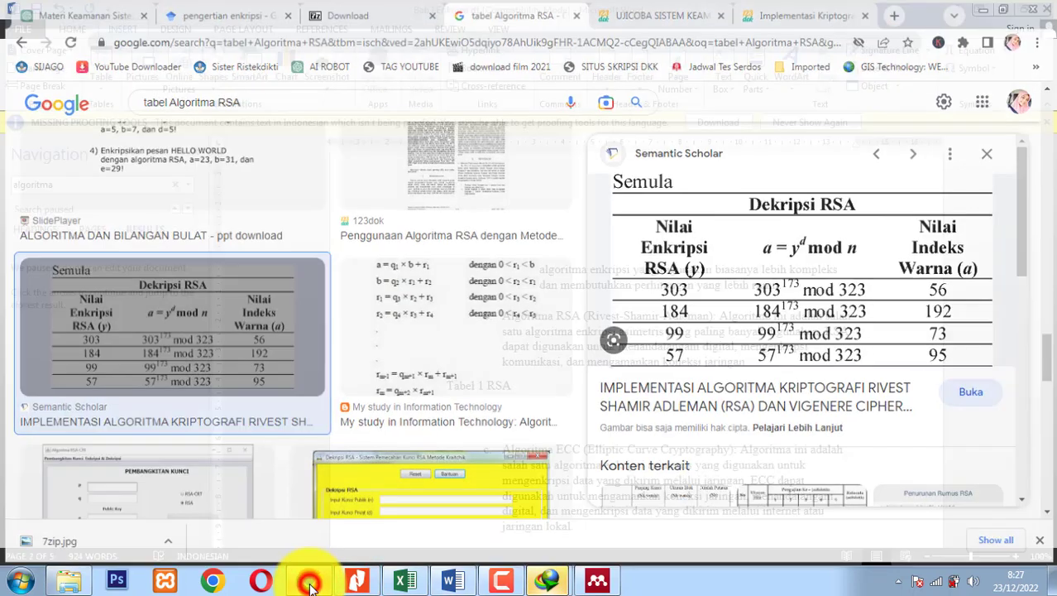
left_click(98, 82)
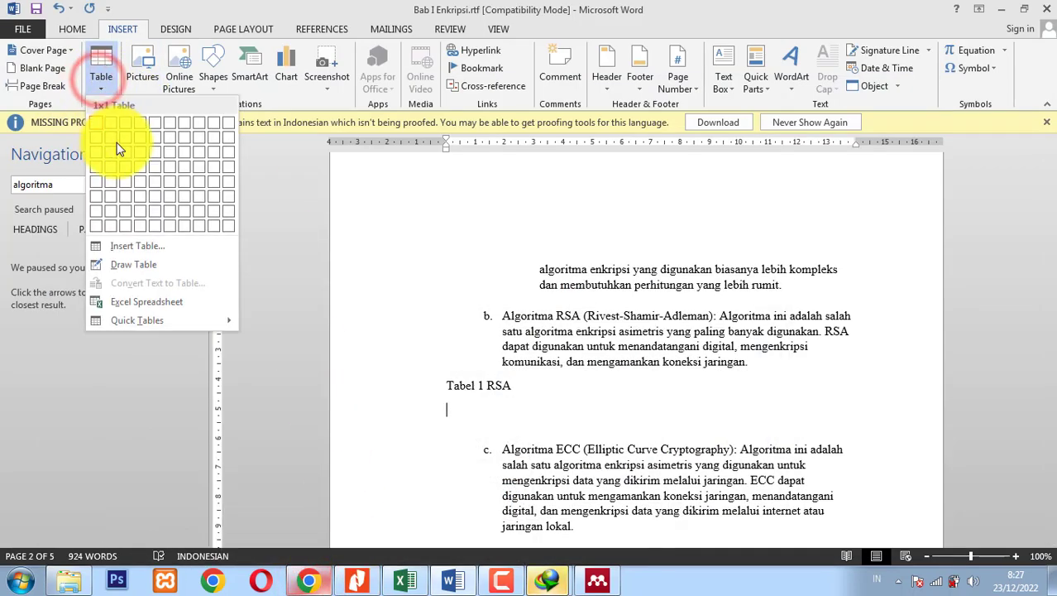
left_click(126, 195)
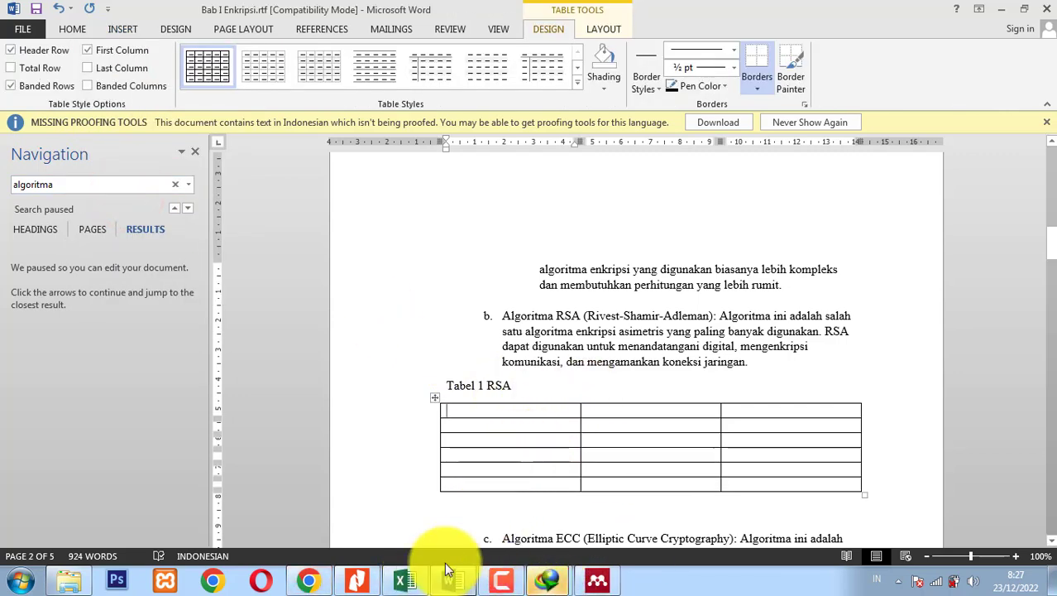
Consult the source table in Chrome and enter "Deskripsi RSA" in the middle cell of the new table's first row.
left_click(312, 579)
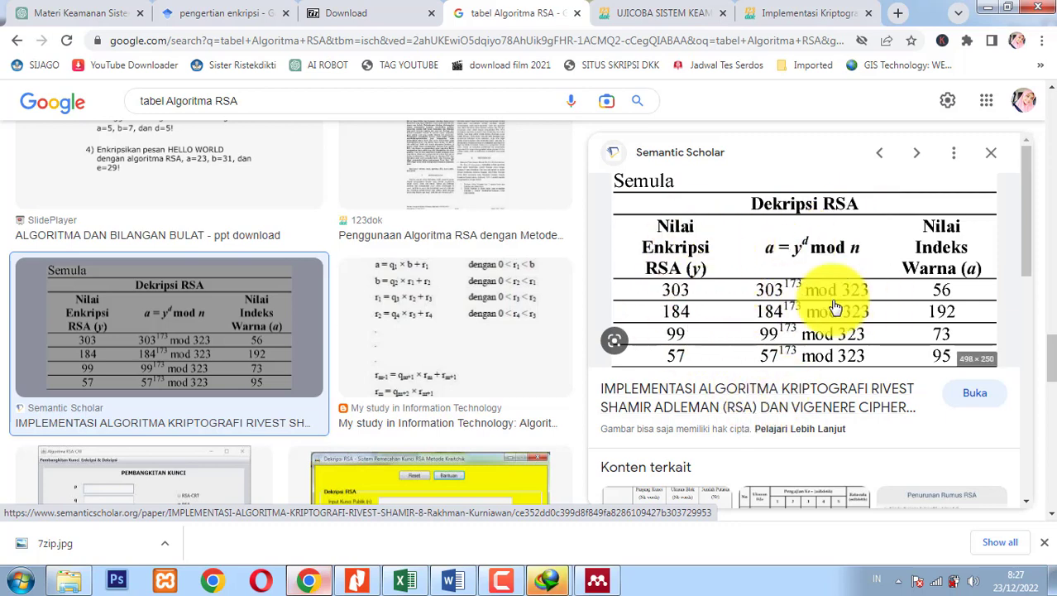
left_click(454, 581)
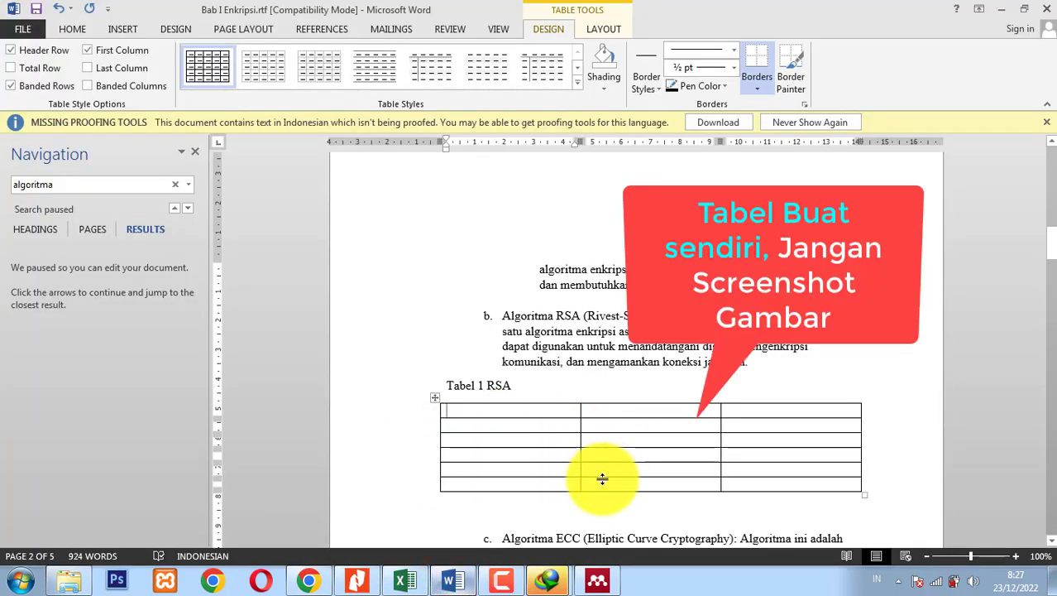
left_click(307, 580)
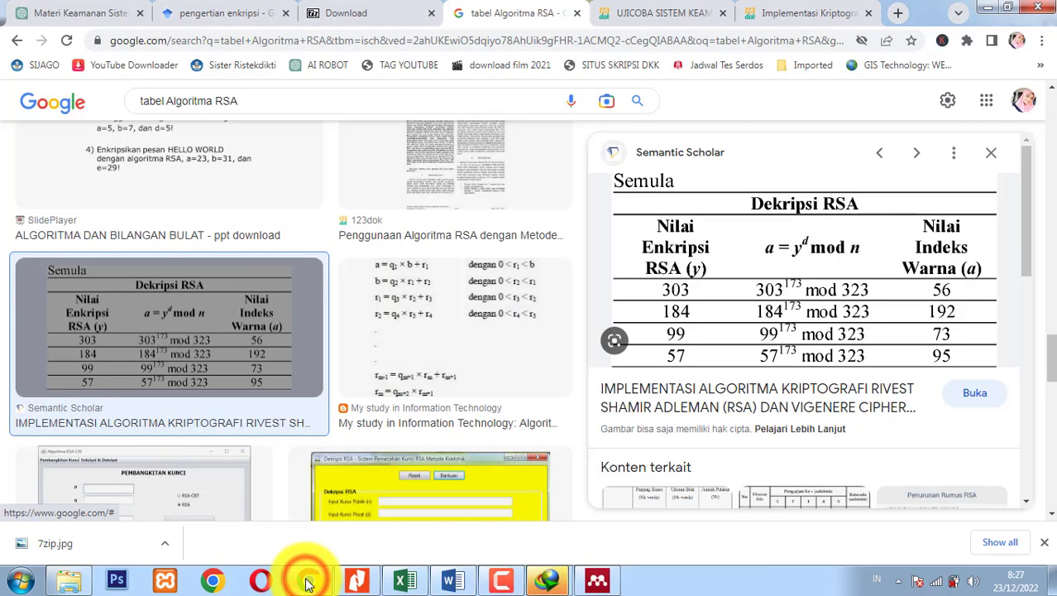
left_click(307, 581)
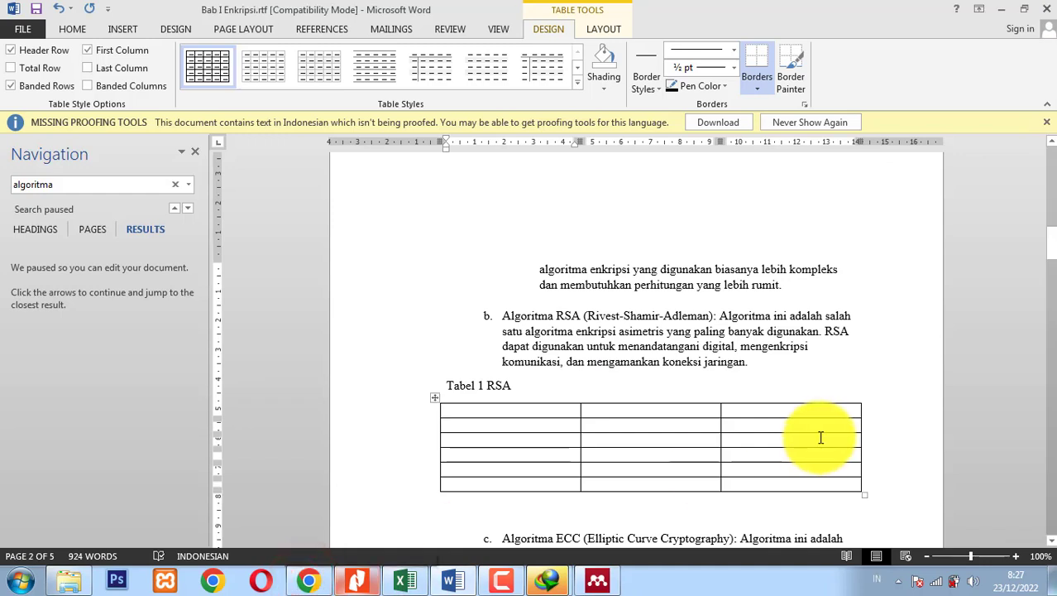
type("Deskripsi RSA")
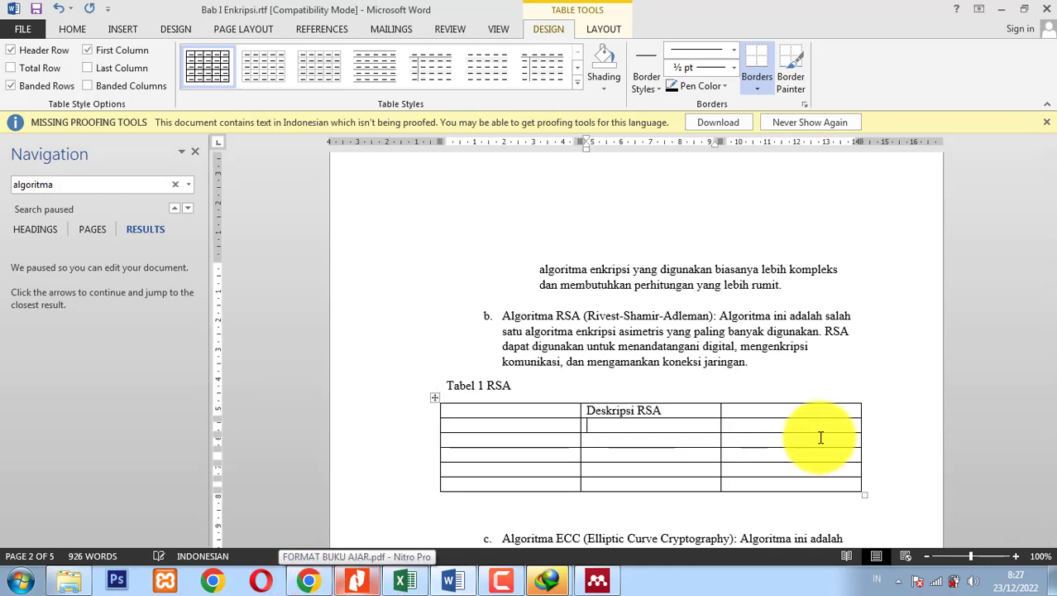
Check the Bab I outline in Nitro Pro, then ask ChatGPT in Chrome for "kemampuan akhir yang diharapkan materi enkripsi".
key("alt+Tab")
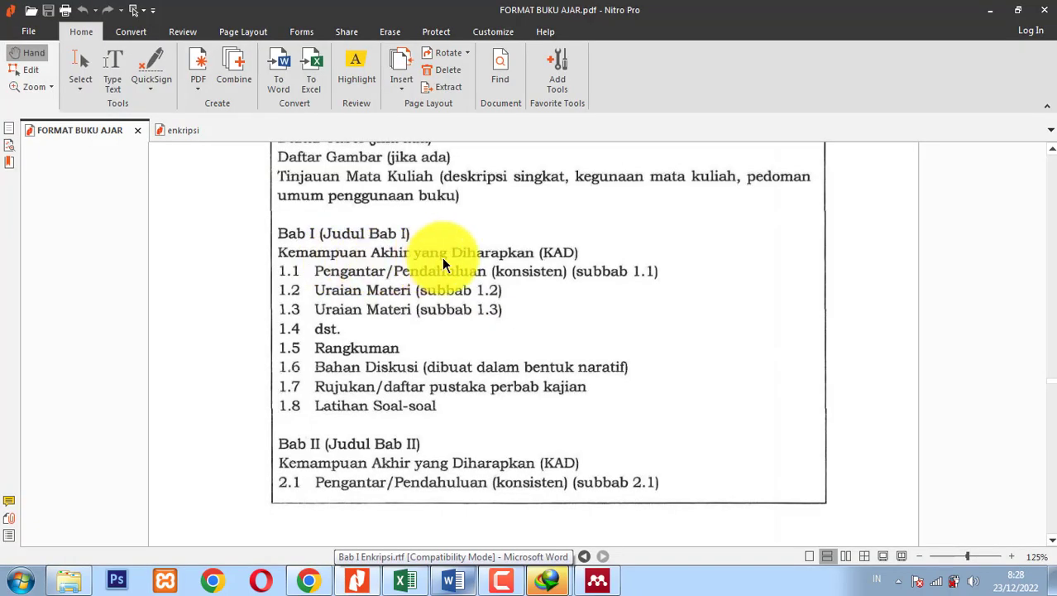
left_click(307, 579)
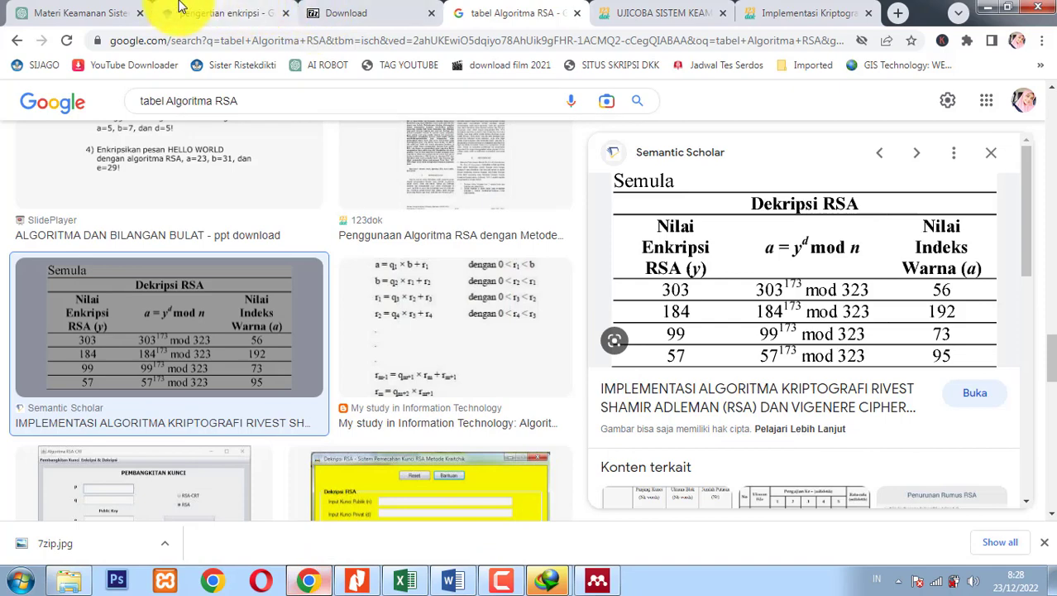
left_click(73, 13)
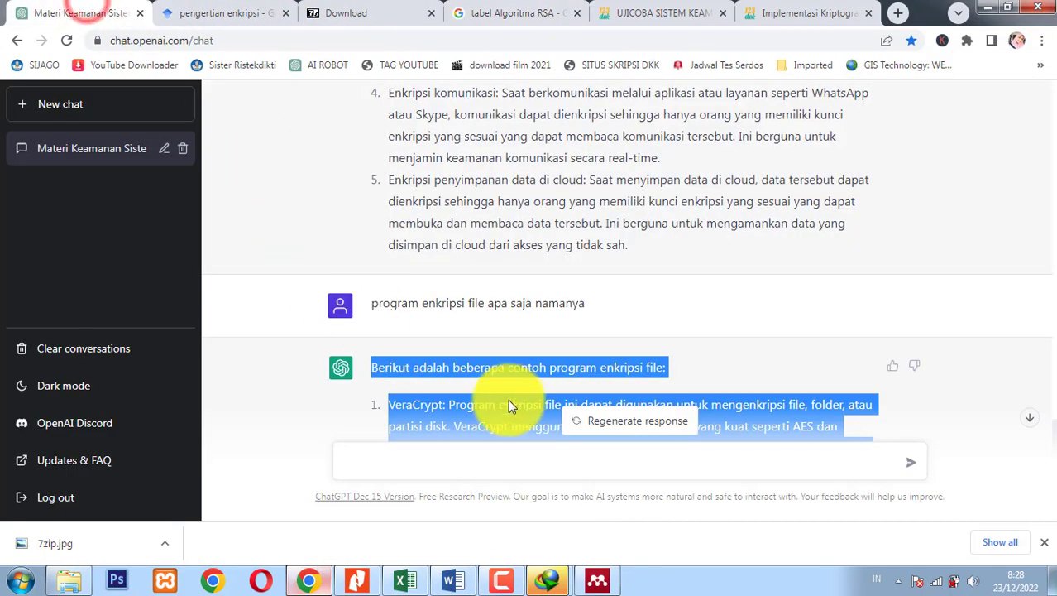
left_click(476, 463)
type("kemampuan akhir yang diharapaka")
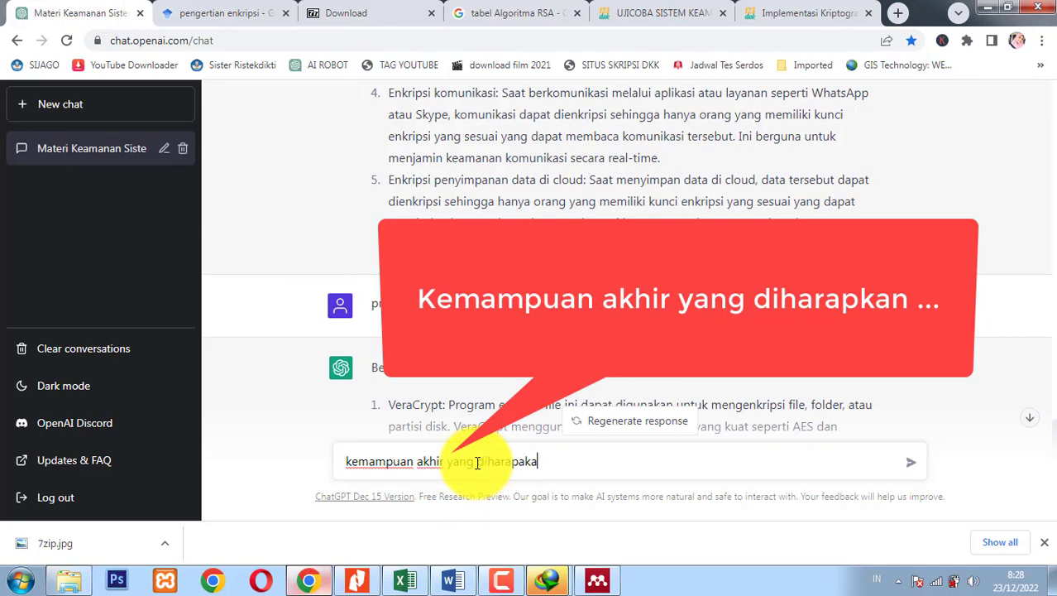
key("BackSpace")
key("BackSpace")
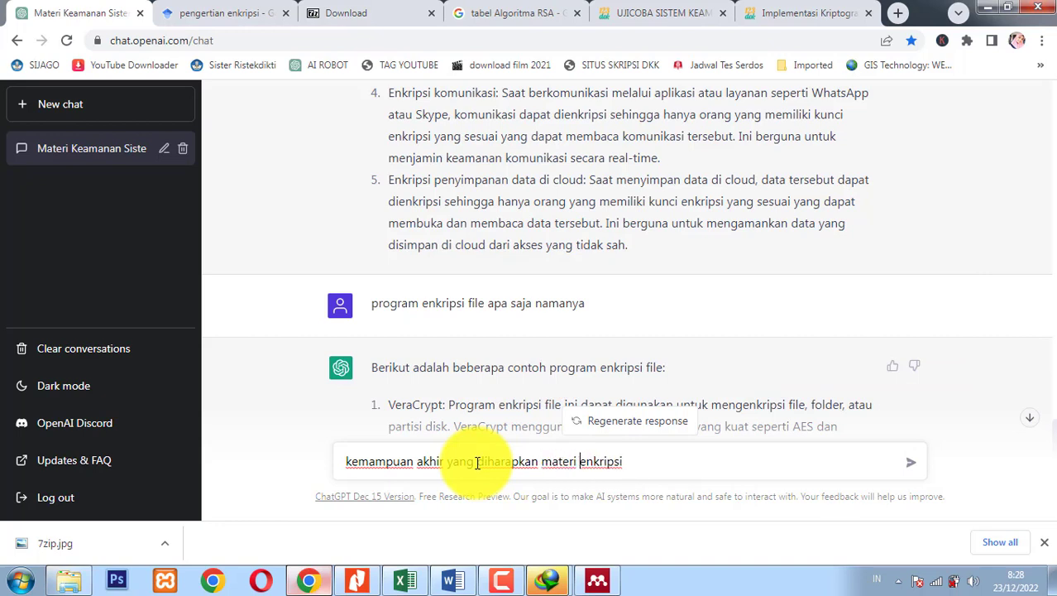
key("Return")
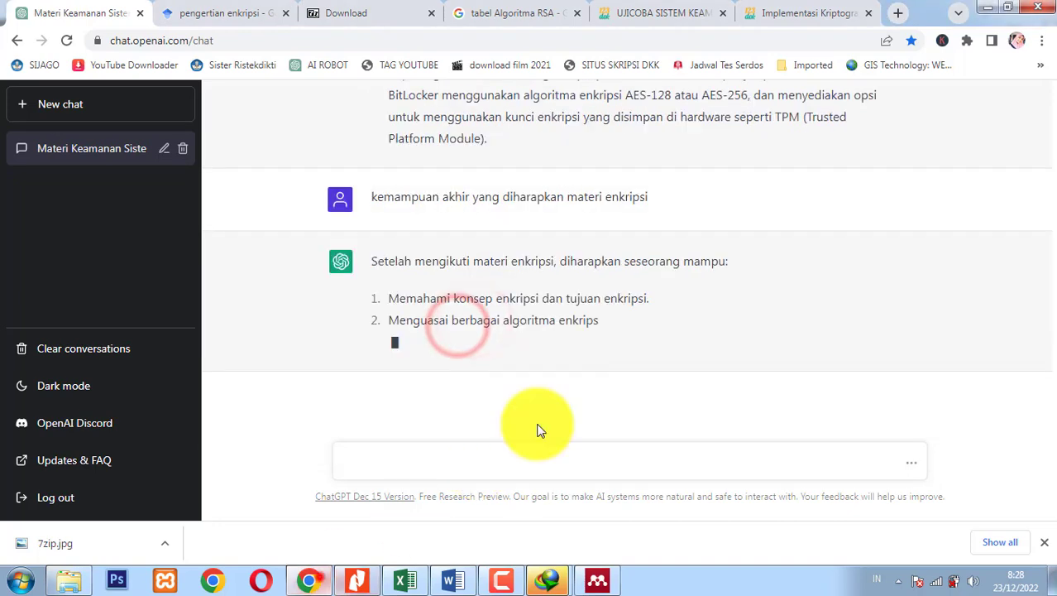
Copy ChatGPT's full answer on the expected abilities and paste it as text only in Word under "Kemampuan akhir yang diharapkan".
left_click_drag(373, 238, 523, 254)
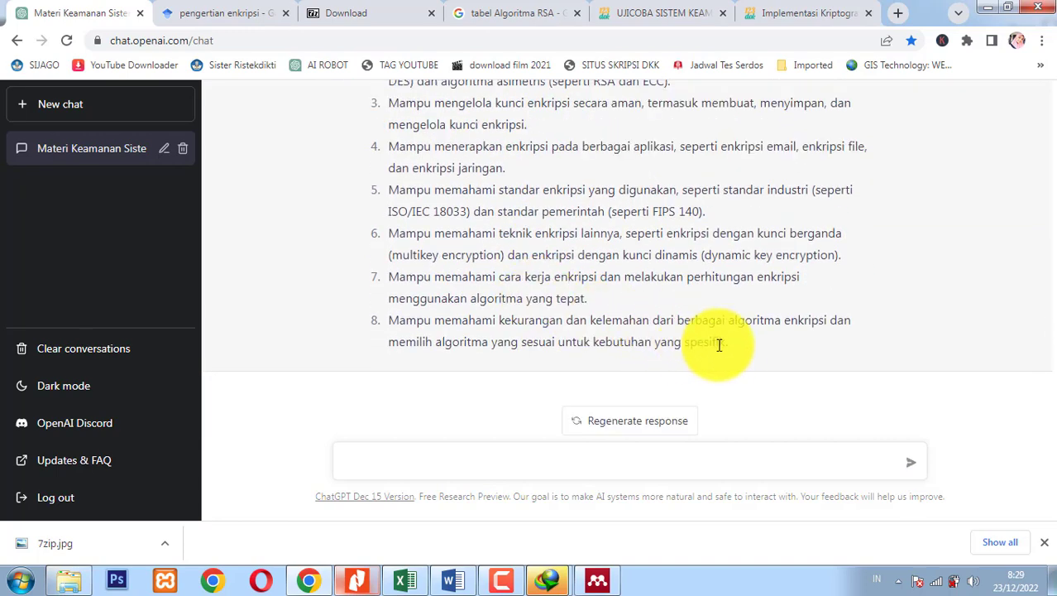
left_click(736, 343, "shift")
key("ctrl+c")
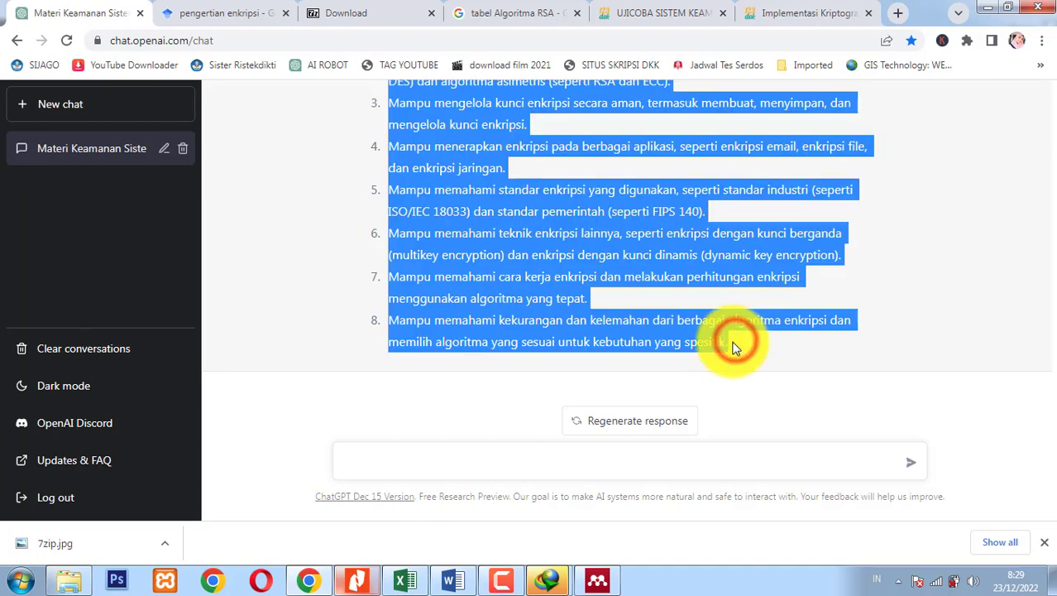
left_click(452, 579)
right_click(486, 325)
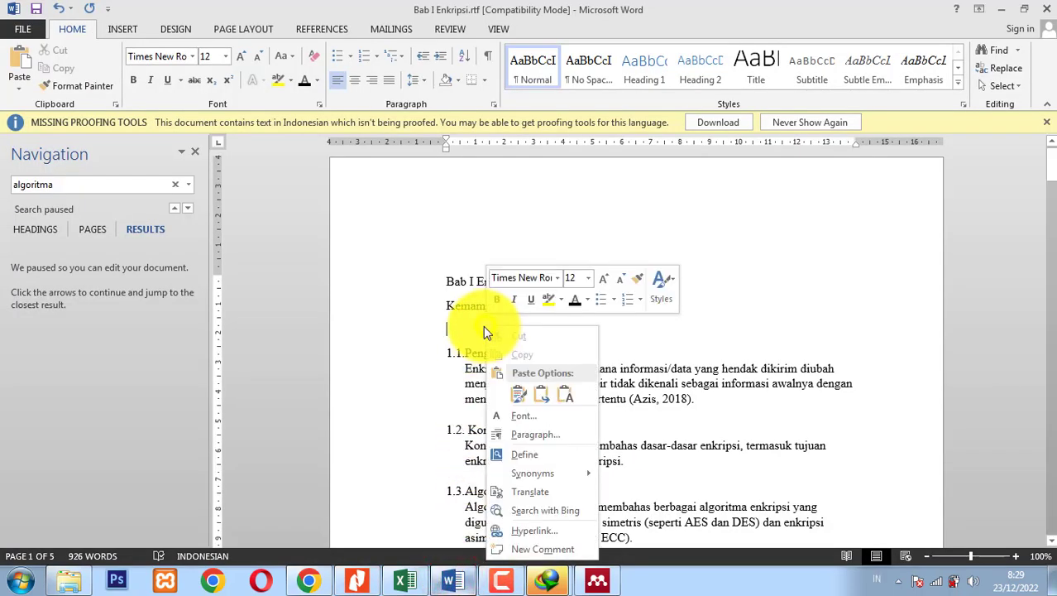
left_click(556, 392)
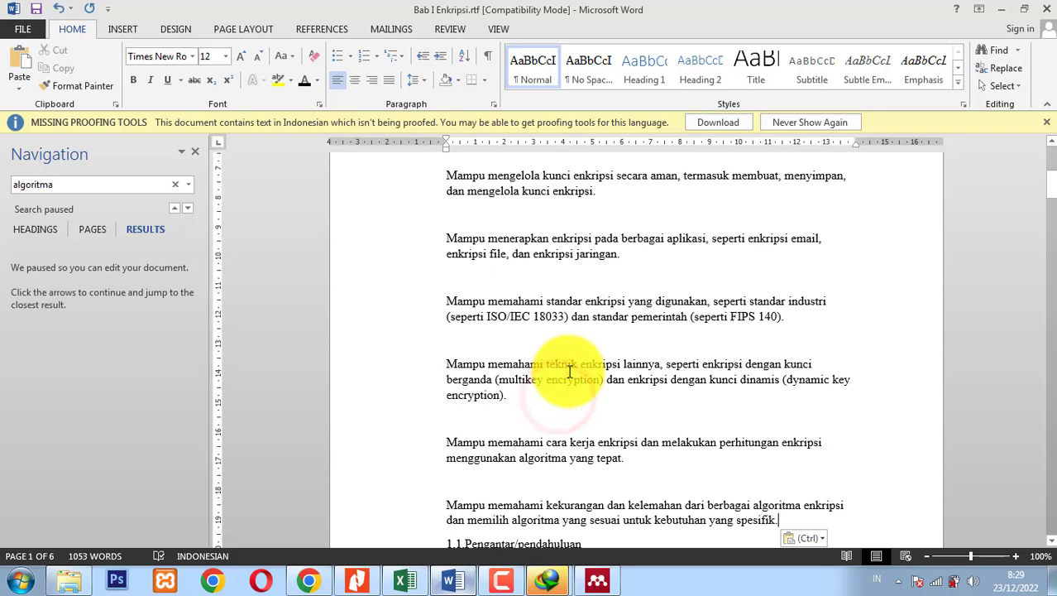
Number the pasted ability statements, from "Memahami konsep enkripsi" onward, as a list in the A., B., C. format.
scroll(554, 366, "up", 6)
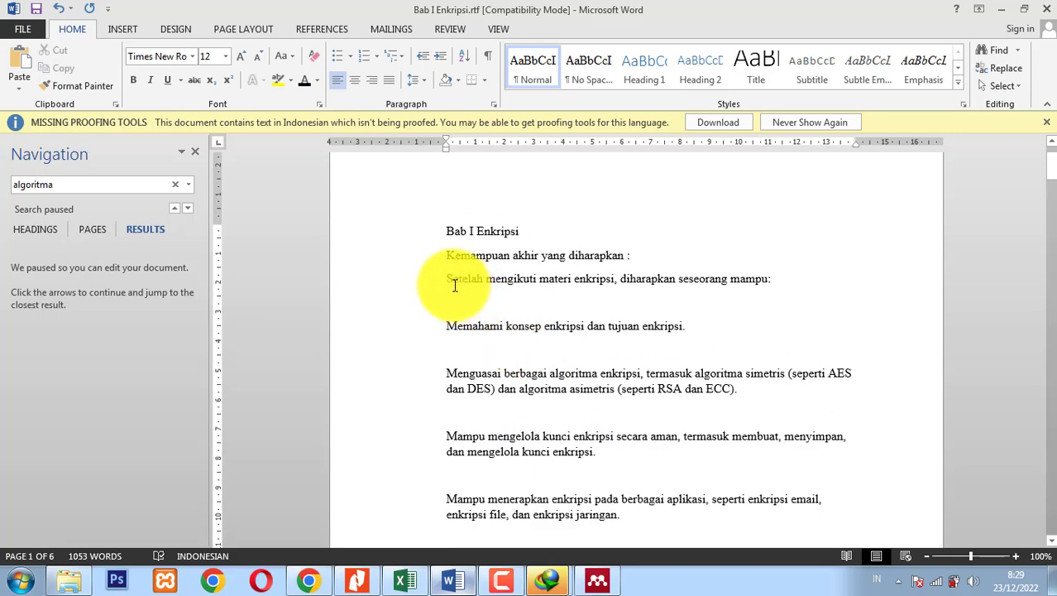
left_click(448, 328, "shift")
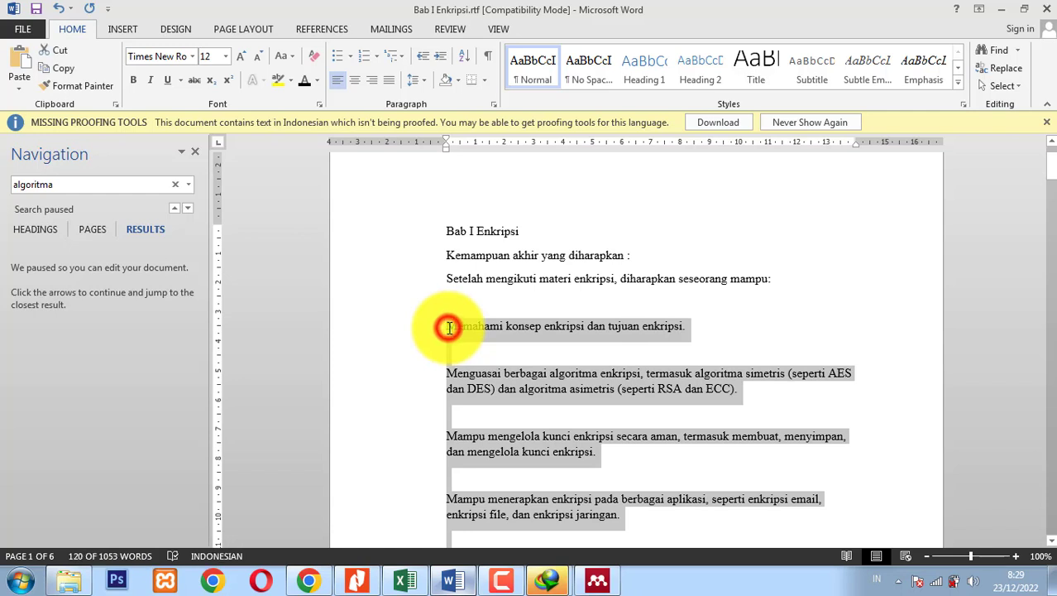
left_click(377, 56)
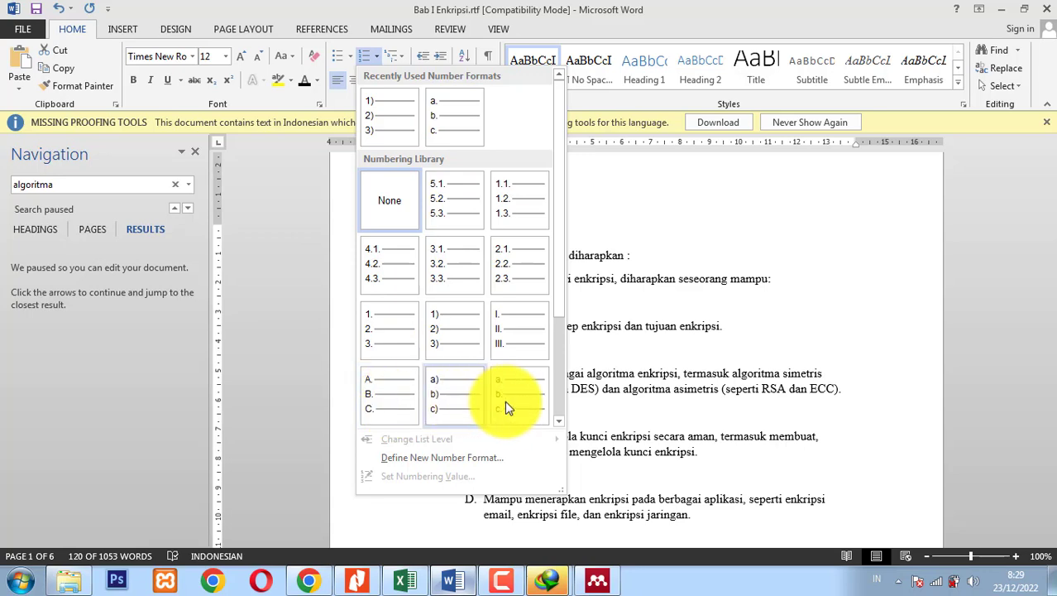
left_click(389, 401)
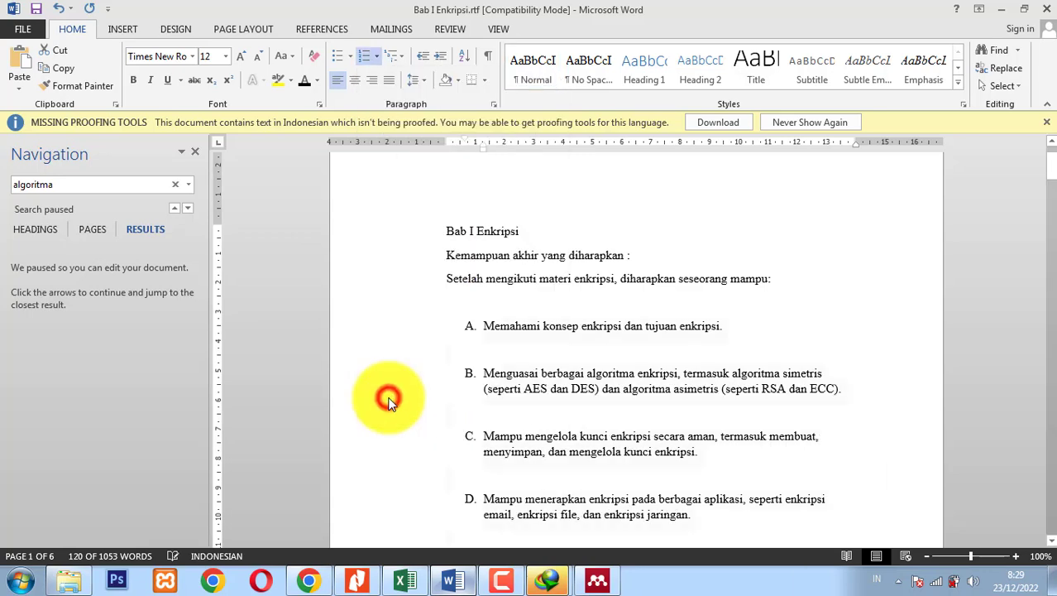
Remove the blank lines between the lettered ability statements.
left_click(585, 354)
key("Delete")
left_click(569, 379)
key("Delete")
left_click(576, 405)
key("Delete")
left_click(590, 432)
left_click(719, 427)
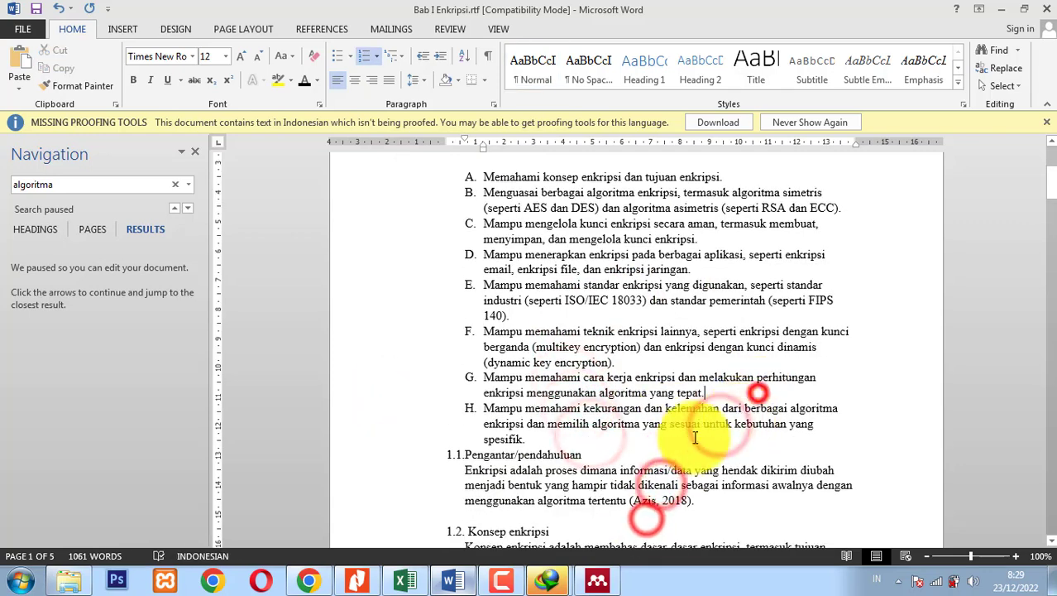
Justify the text of the whole document.
left_click(684, 441)
key("ctrl+a")
left_click(389, 80)
left_click(873, 278)
scroll(873, 279, "up", 3)
left_click(582, 268)
key("Delete")
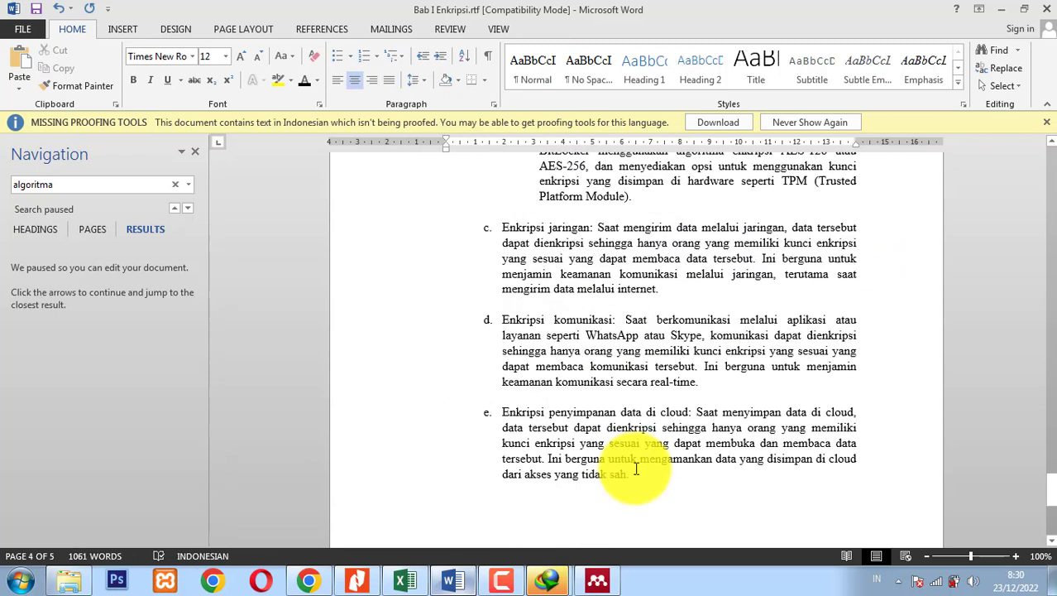
Check the Bab I outline in Nitro Pro and ask ChatGPT in Chrome for "rangkuman materi enkripsi".
scroll(634, 468, "down", 2)
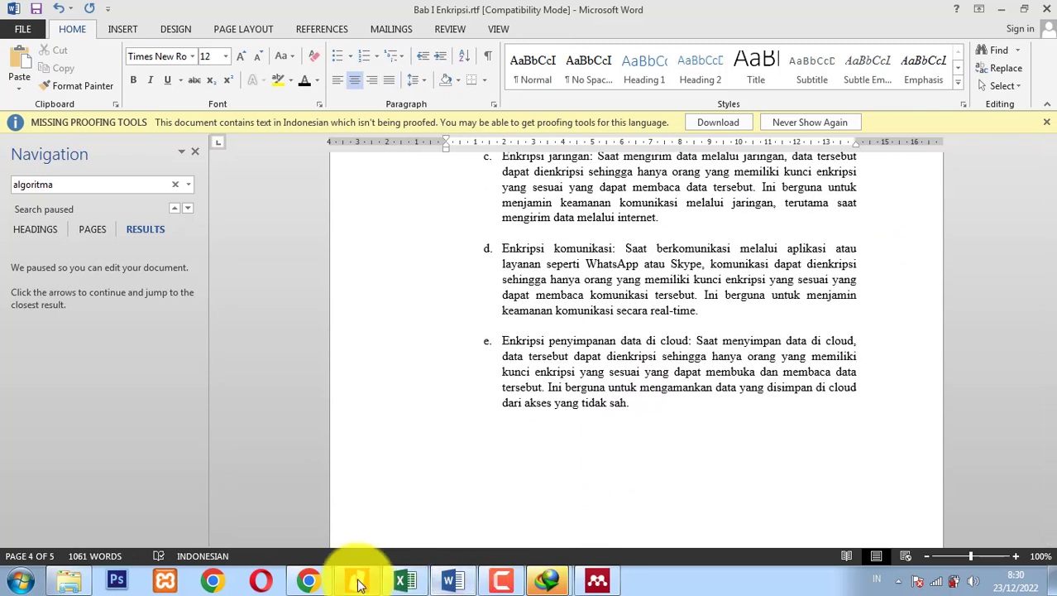
left_click(357, 581)
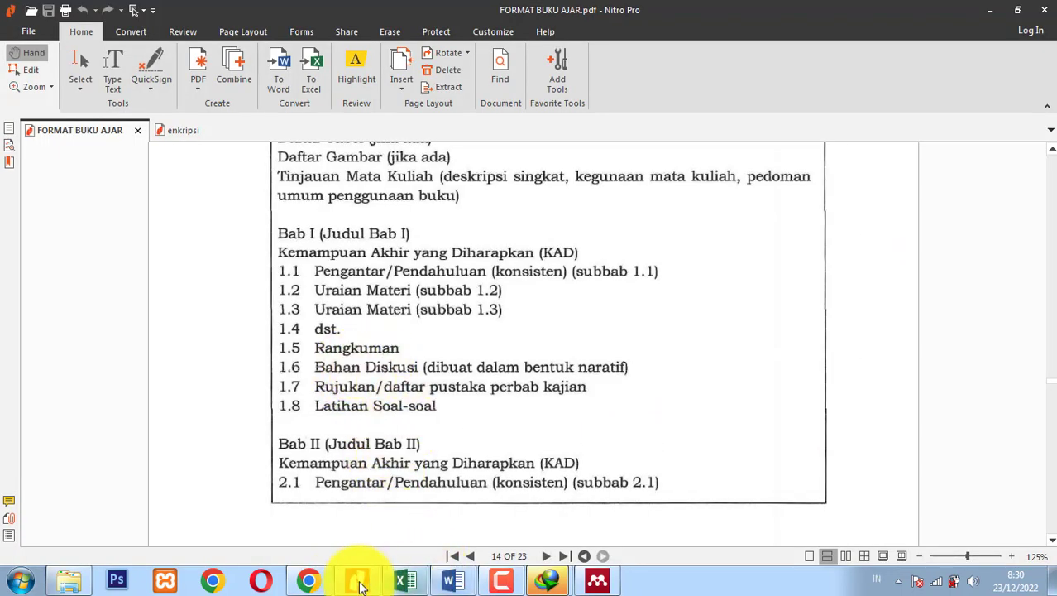
left_click(327, 571)
left_click(473, 461)
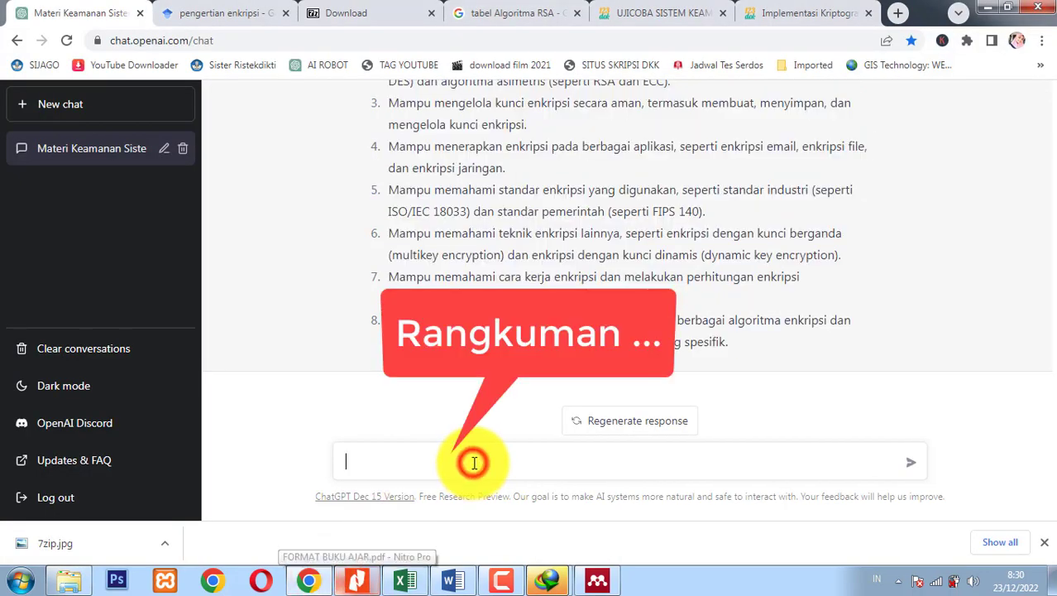
type("rangkuman materi e")
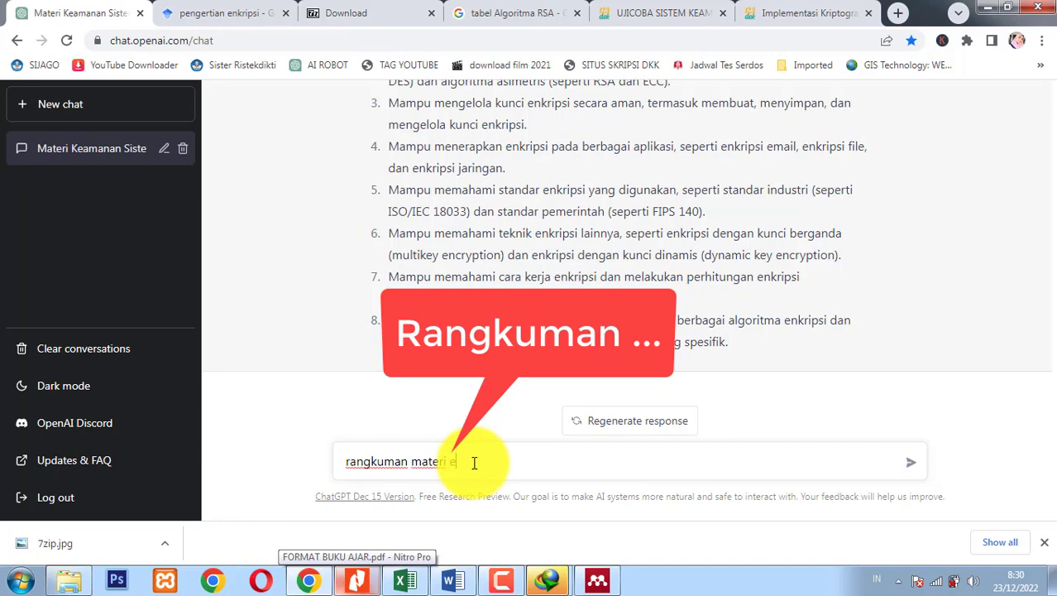
type("nkripsi")
key("Return")
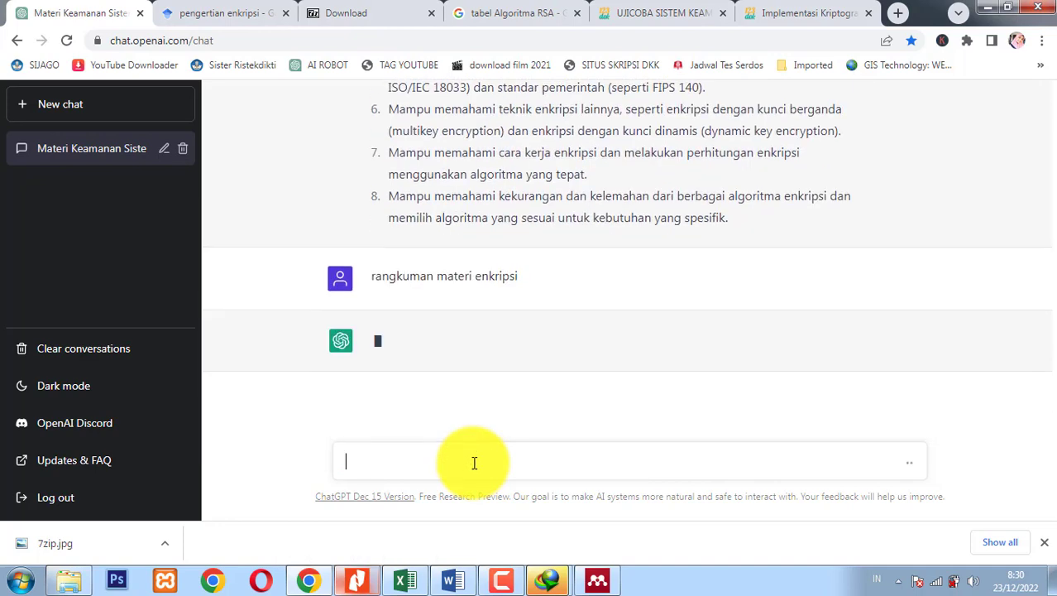
In Word, add the numbered heading "1.8. Rangkuman" after the last item on cloud storage encryption.
left_click(454, 579)
left_click(564, 447)
scroll(675, 323, "down", 3)
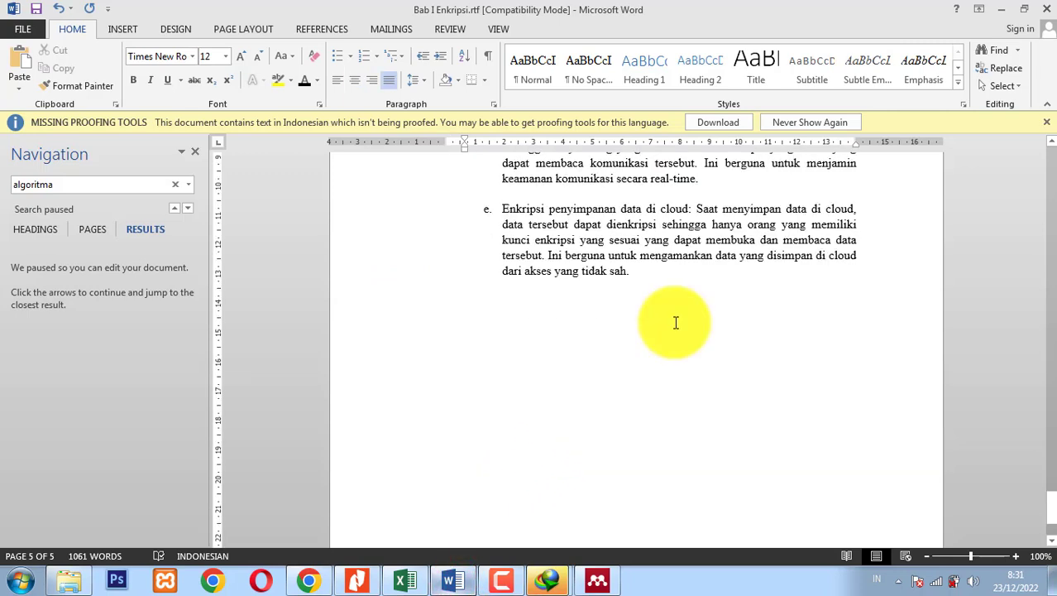
type("Rangkuman")
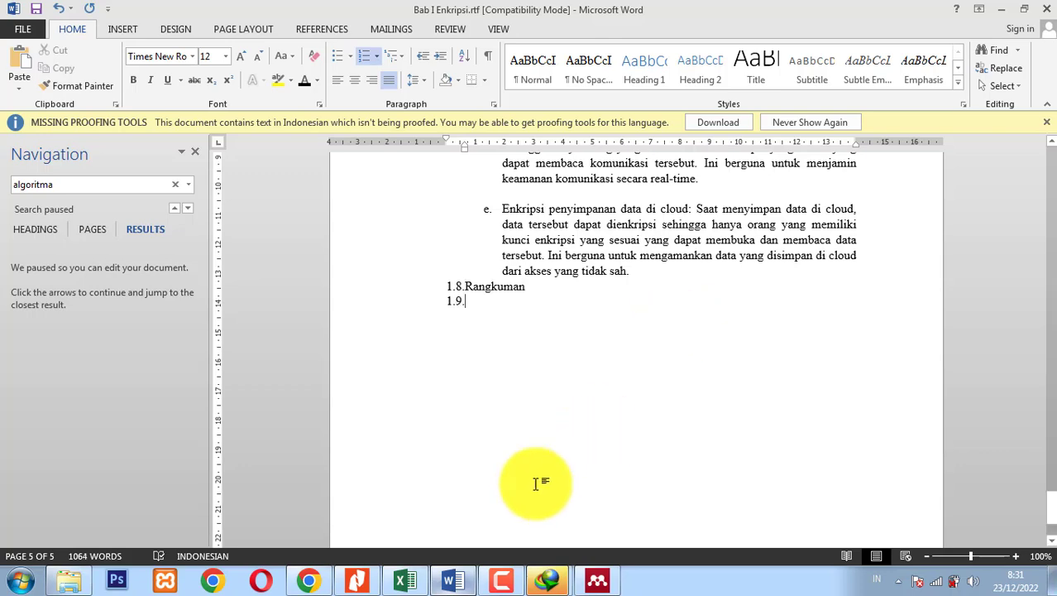
Following the Nitro Pro outline, add the numbered headings "Bahan Diskusi", "Rujukan/daftar pustaka" and "Latihan soal-soal" as 1.9 to 1.11 in Word.
left_click(364, 579)
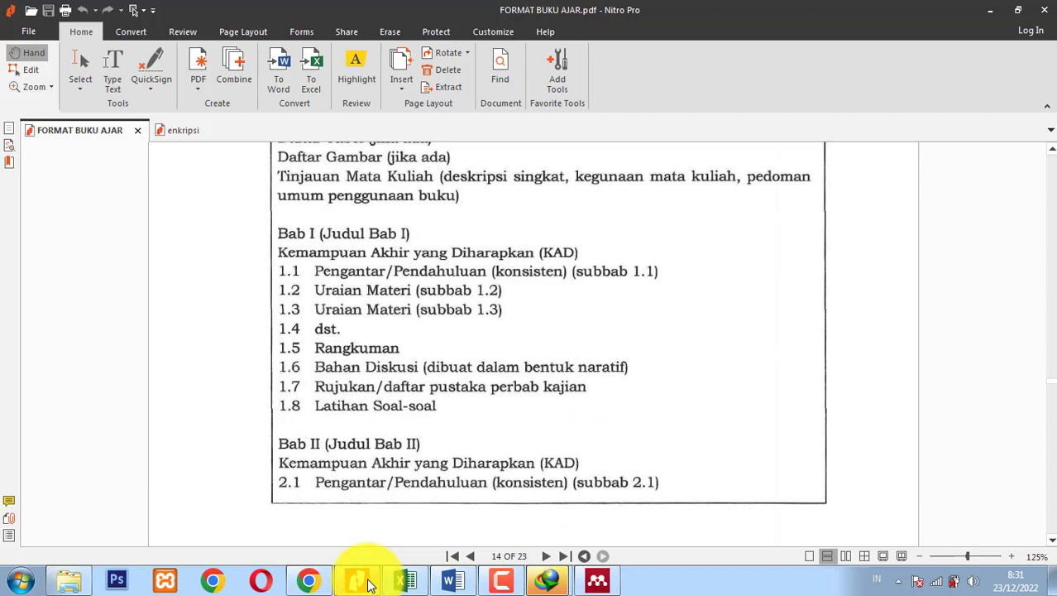
left_click(368, 583)
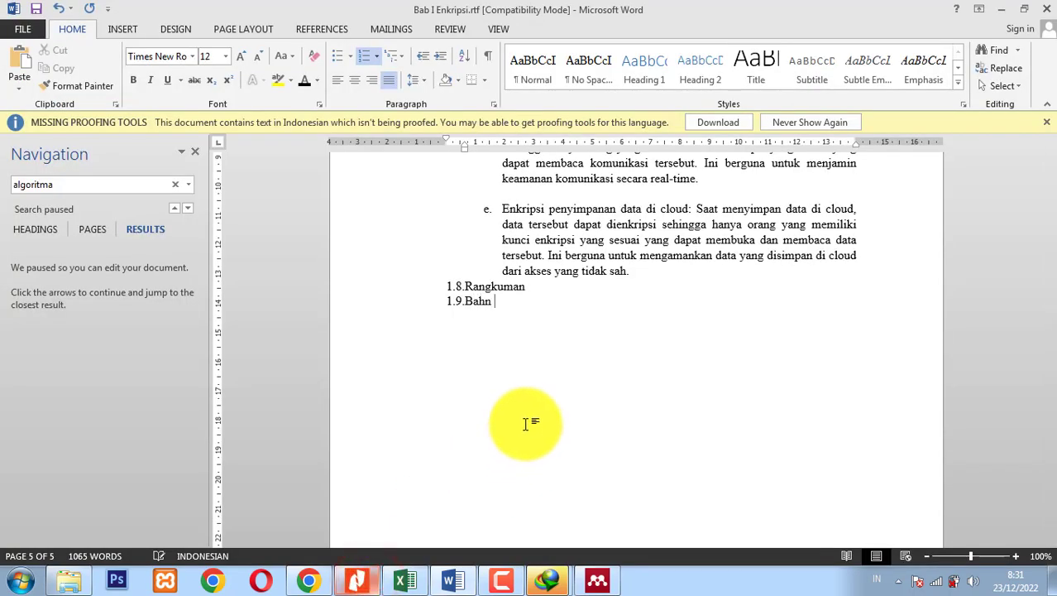
key("BackSpace")
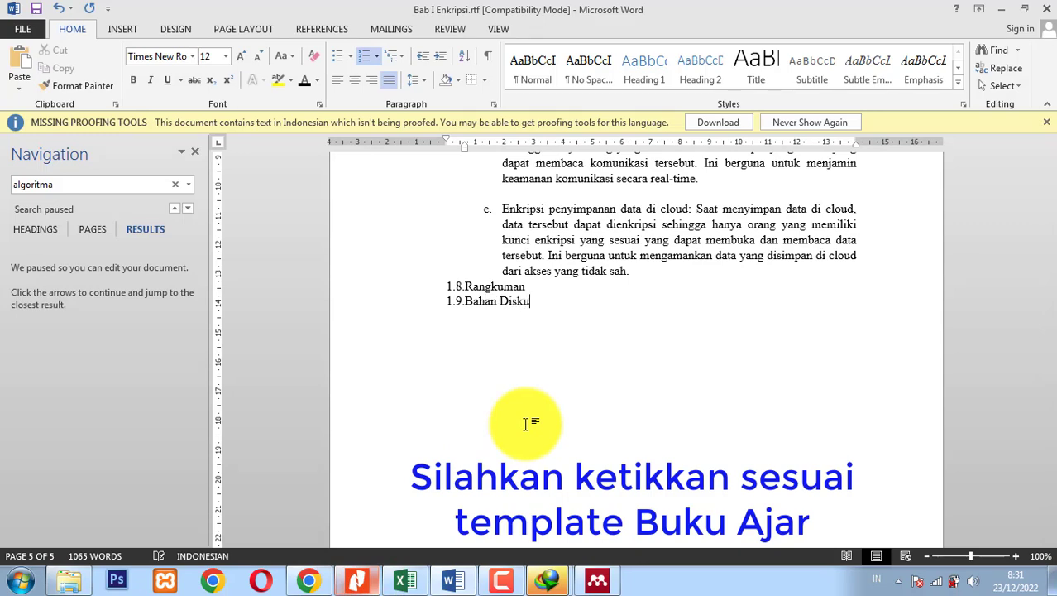
left_click(355, 582)
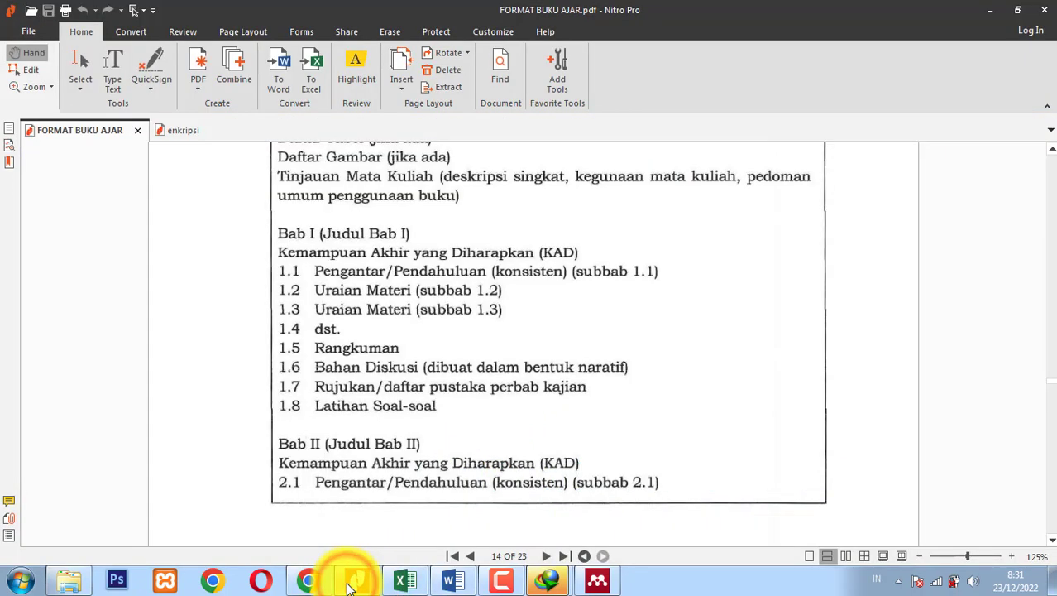
left_click(349, 586)
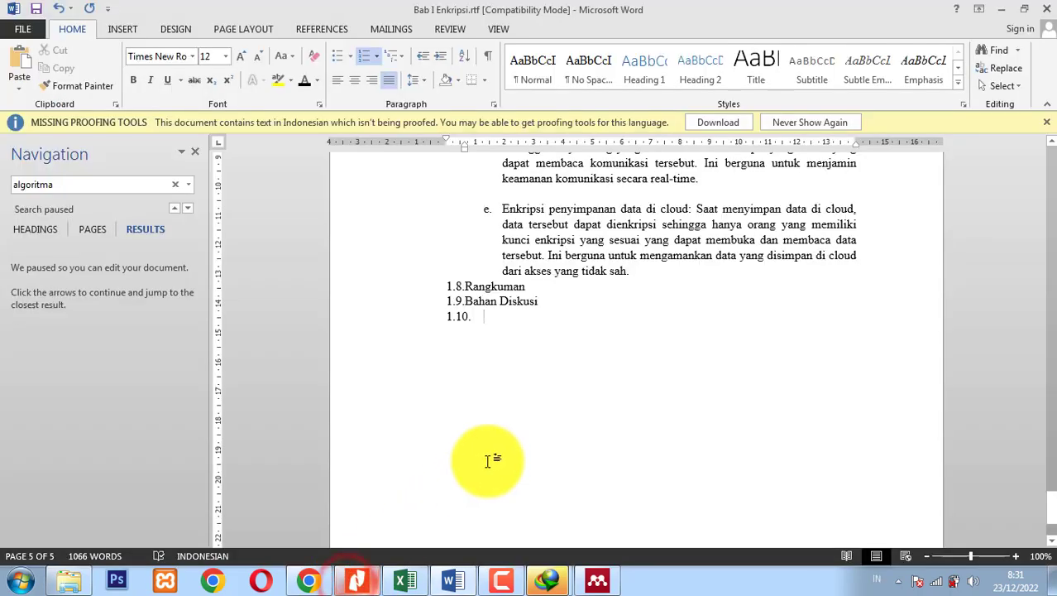
type("Rujukan/daftar pustaka")
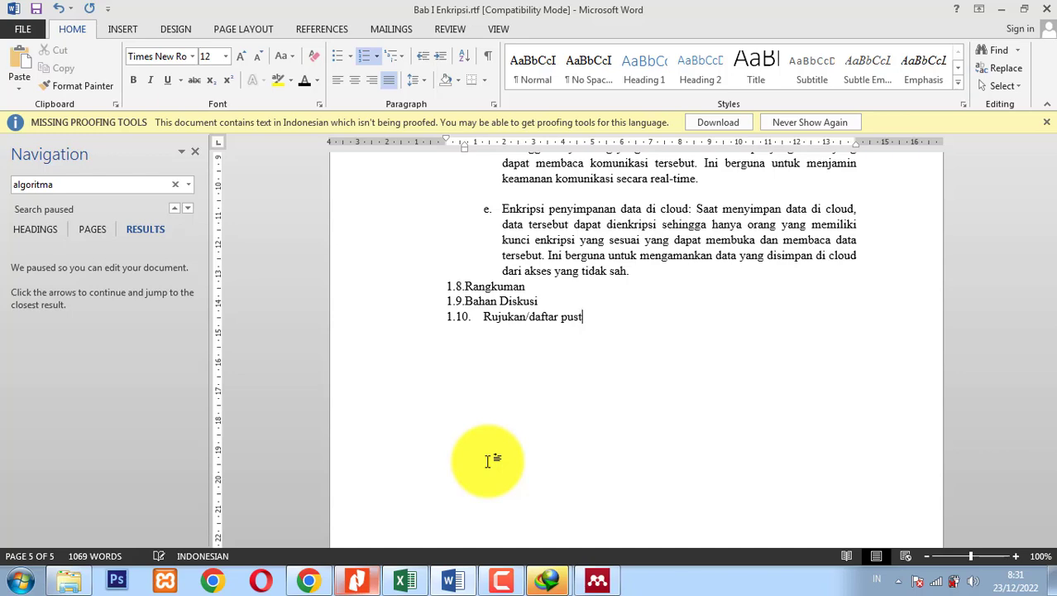
left_click(355, 583)
left_click(354, 584)
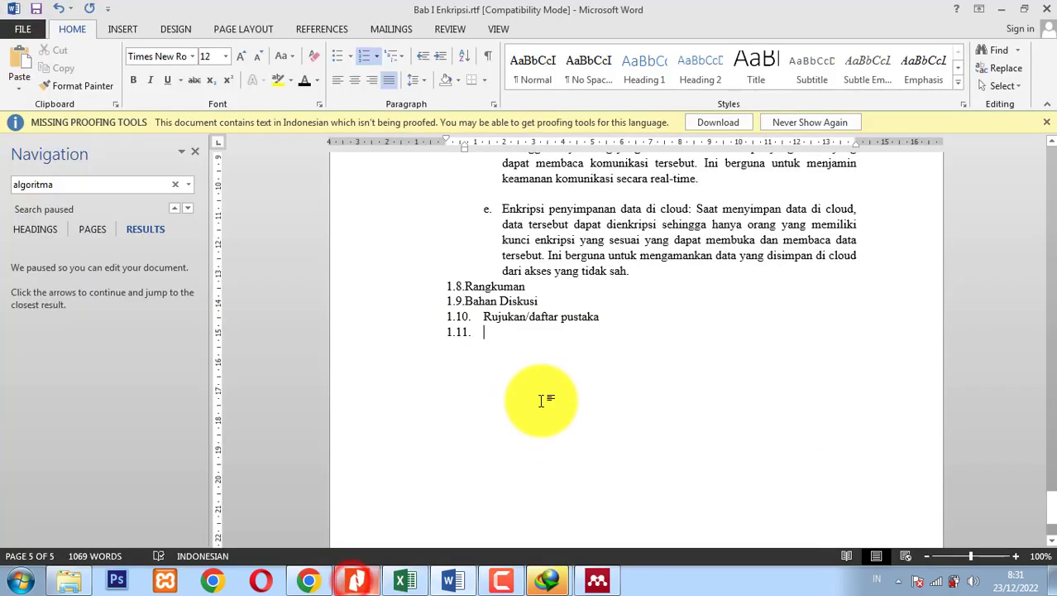
type("latiha")
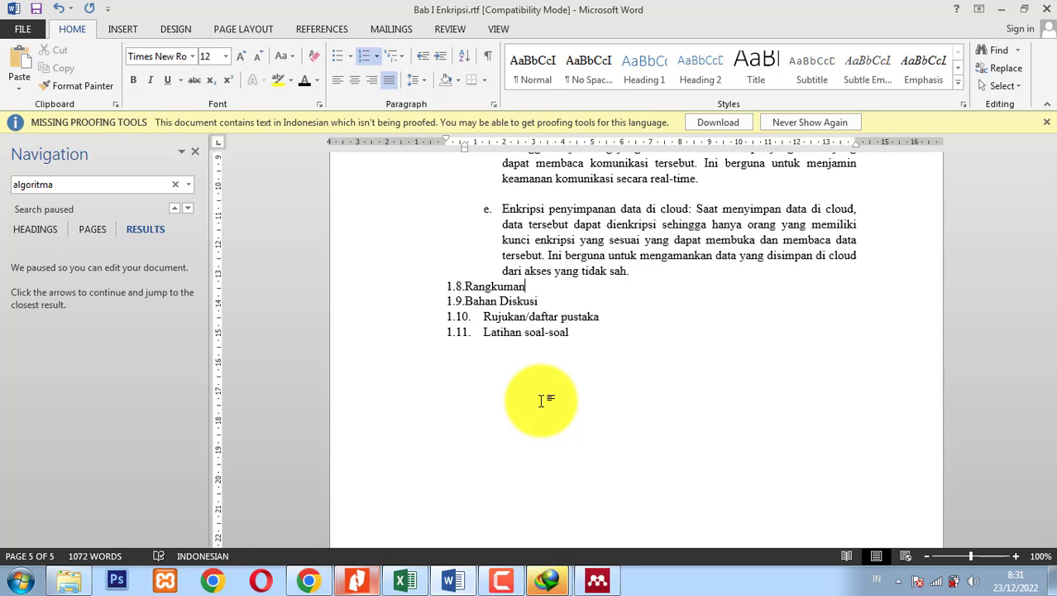
Copy ChatGPT's complete encryption summary and paste it in Word on a new unnumbered line below the "Rangkuman" heading.
key("Return")
key("BackSpace")
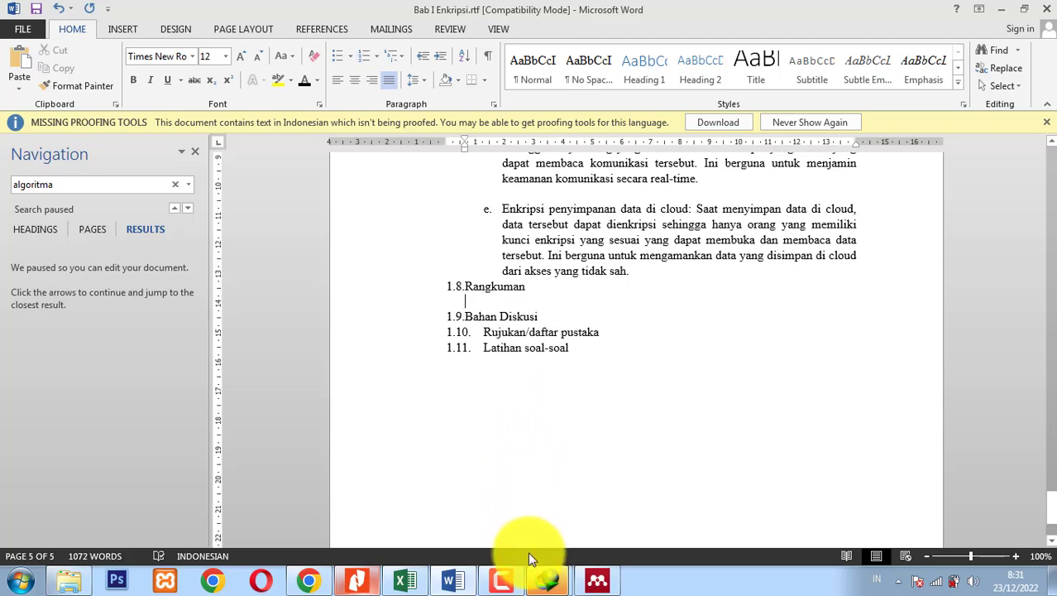
left_click(309, 580)
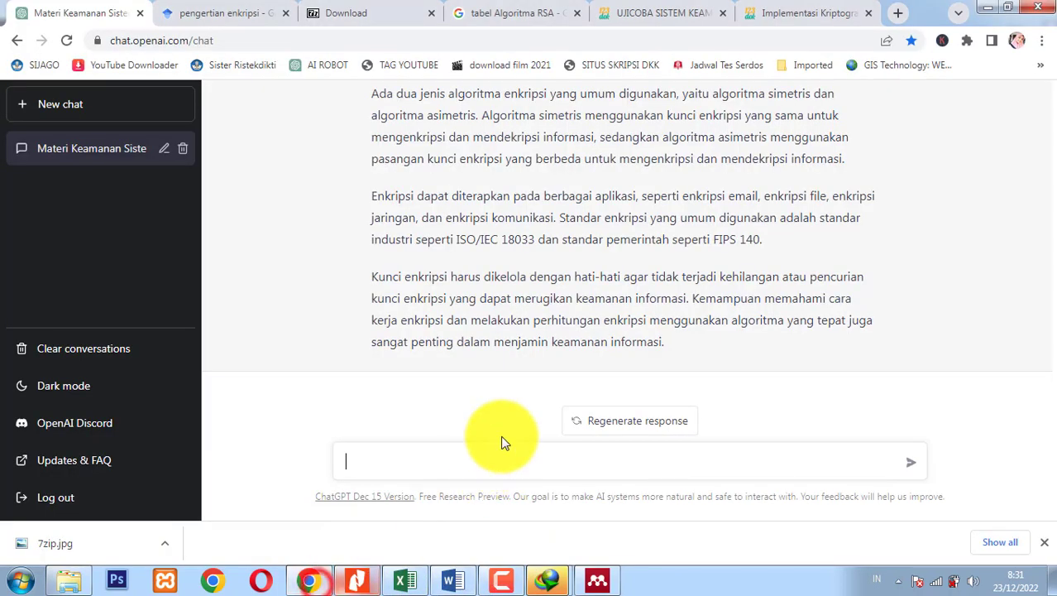
scroll(662, 381, "up", 4)
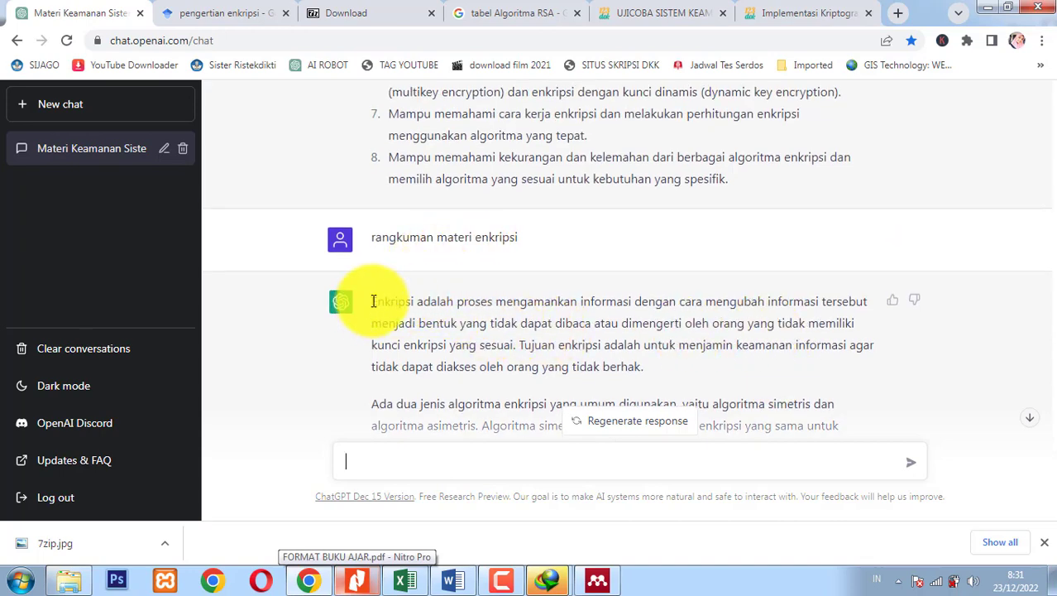
left_click_drag(374, 301, 513, 341)
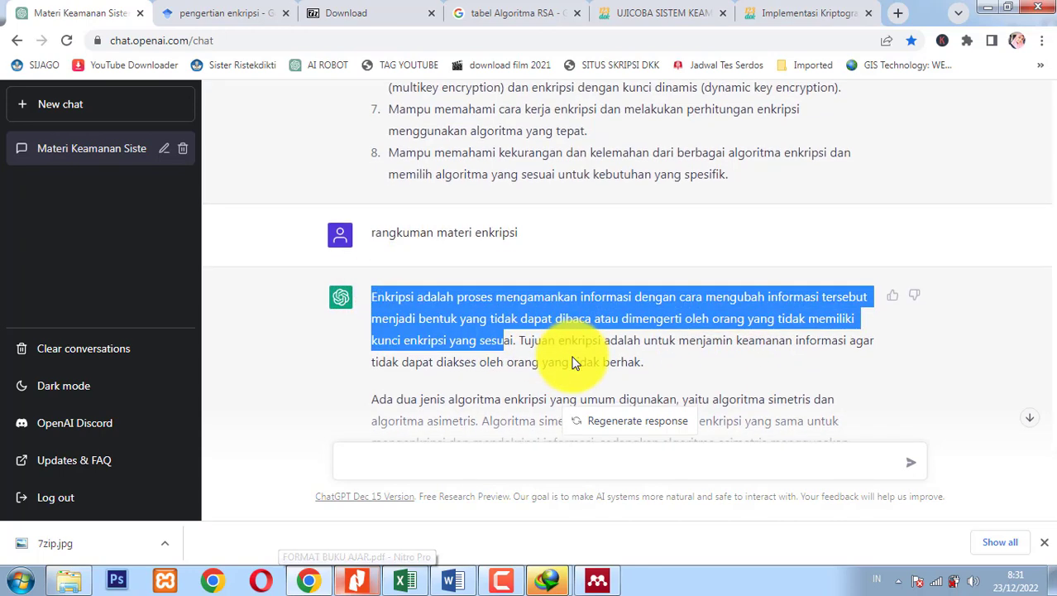
scroll(575, 363, "down", 4)
left_click(672, 344, "shift")
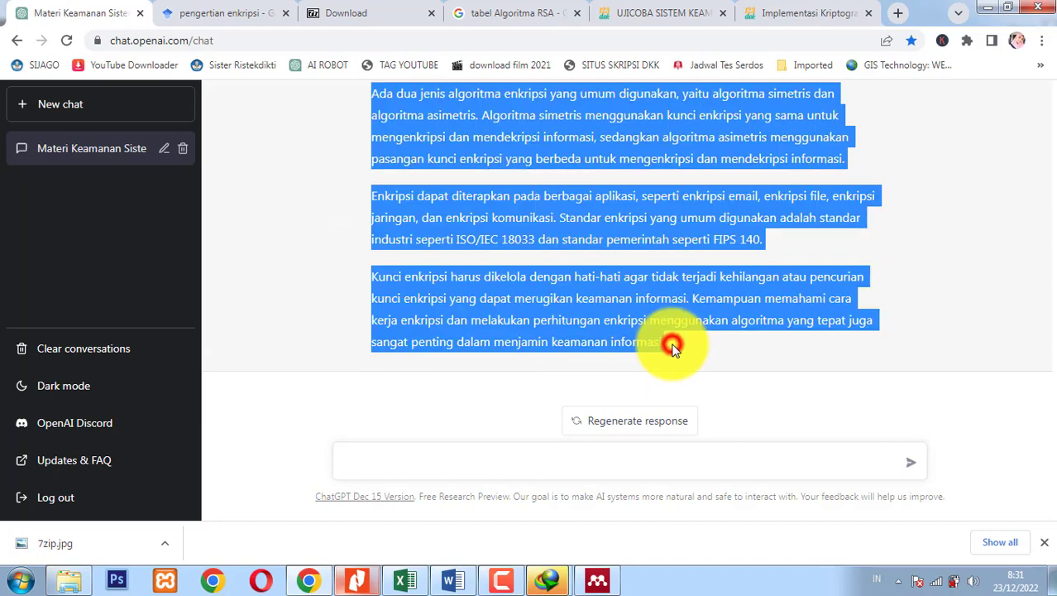
left_click(358, 579)
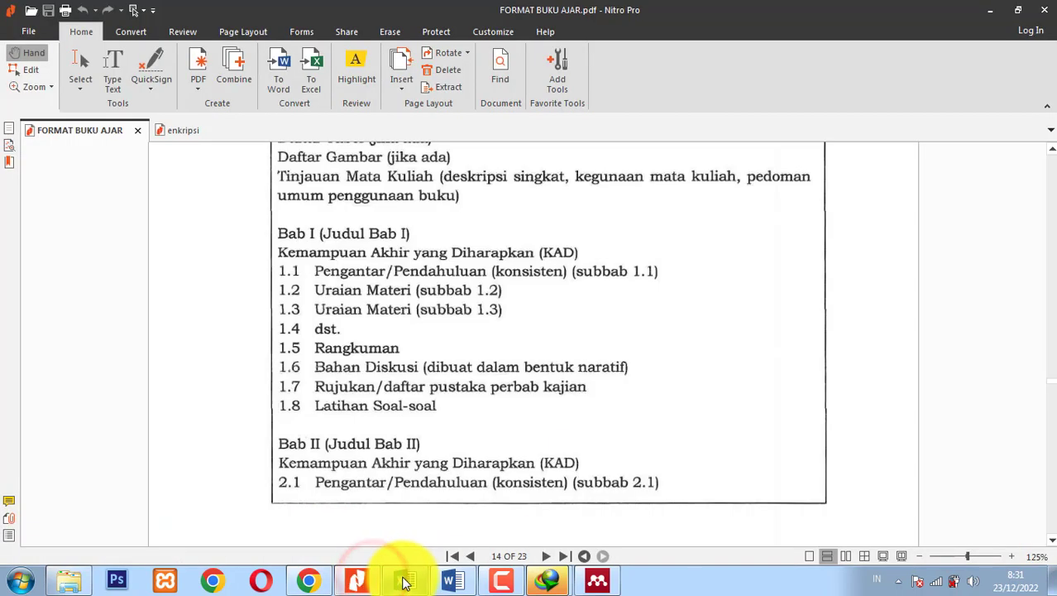
left_click(452, 579)
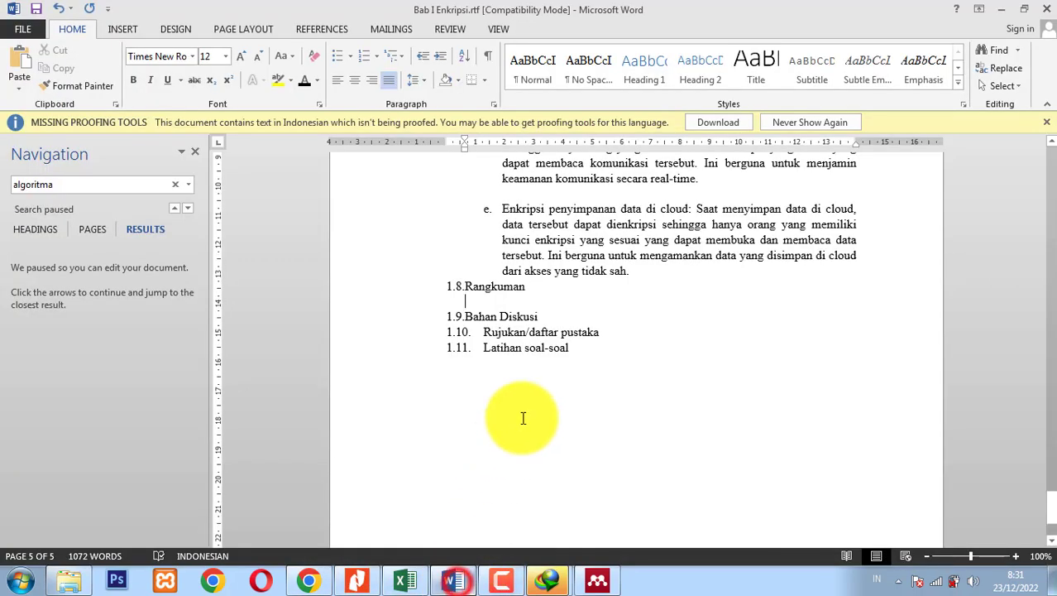
right_click(531, 298)
left_click(592, 366)
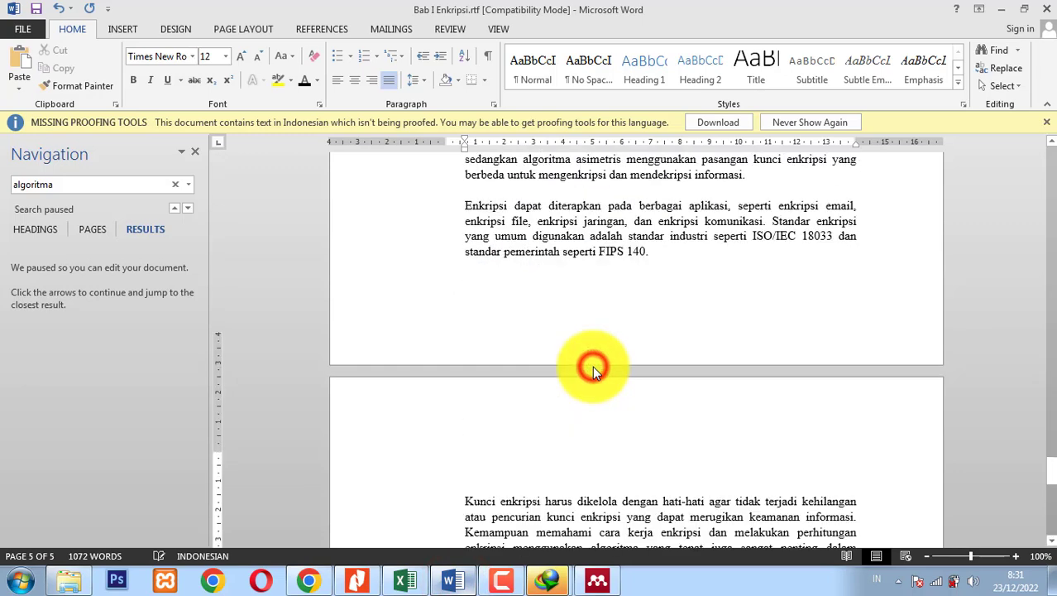
Remove the blank lines between the Rangkuman paragraphs and place the cursor at the end of the "Bahan Diskusi" heading.
scroll(612, 359, "up", 5)
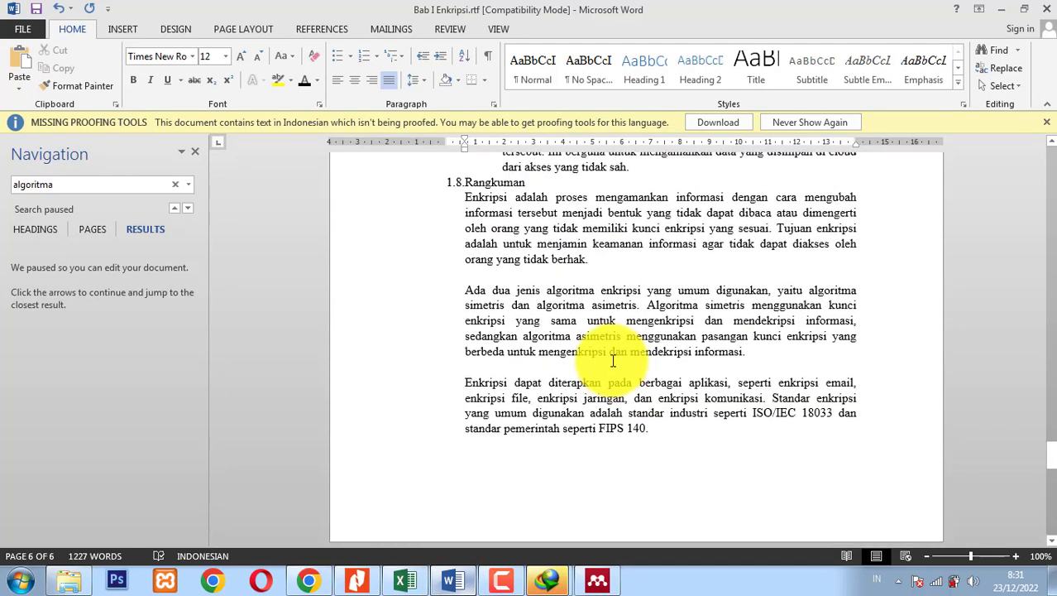
scroll(613, 361, "down", 5)
left_click(627, 494)
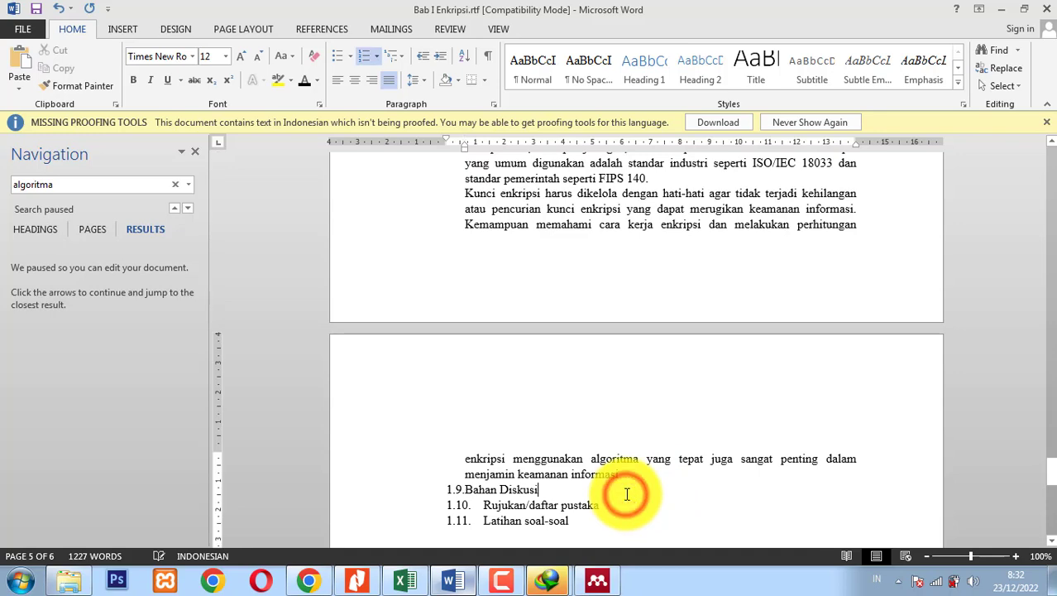
Add an unnumbered line below the "Bahan Diskusi" heading, then ask ChatGPT for "bahan diskusi materi enkripsi".
key("Return")
key("BackSpace")
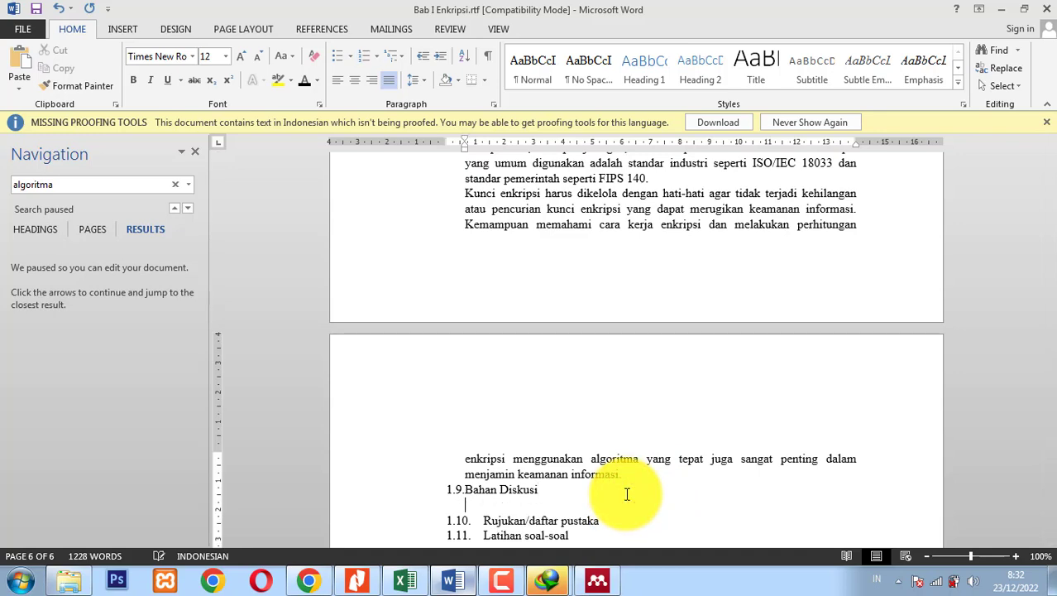
left_click(309, 580)
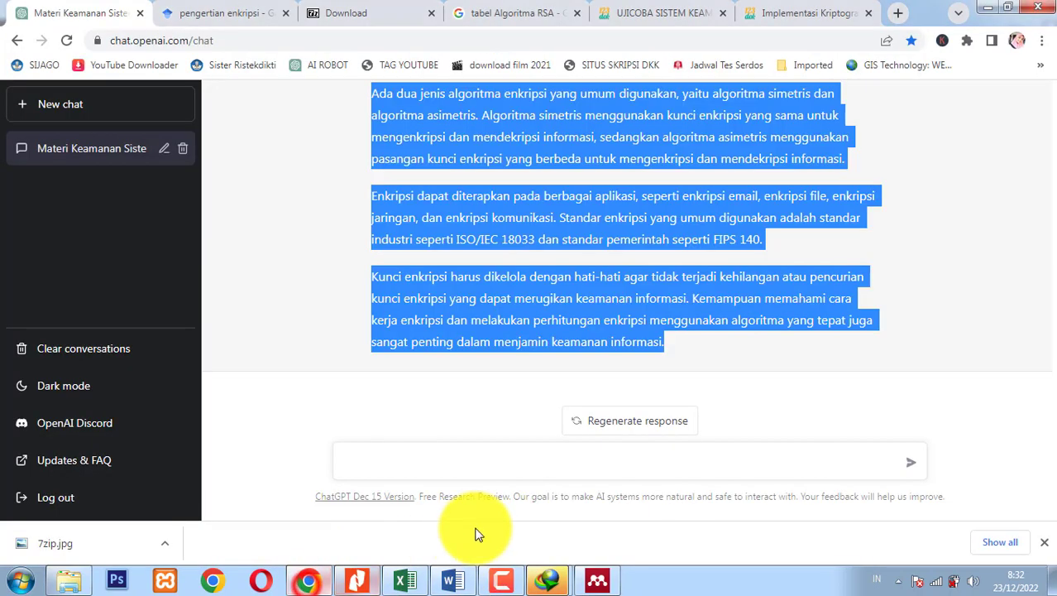
left_click(513, 458)
type("bahan d")
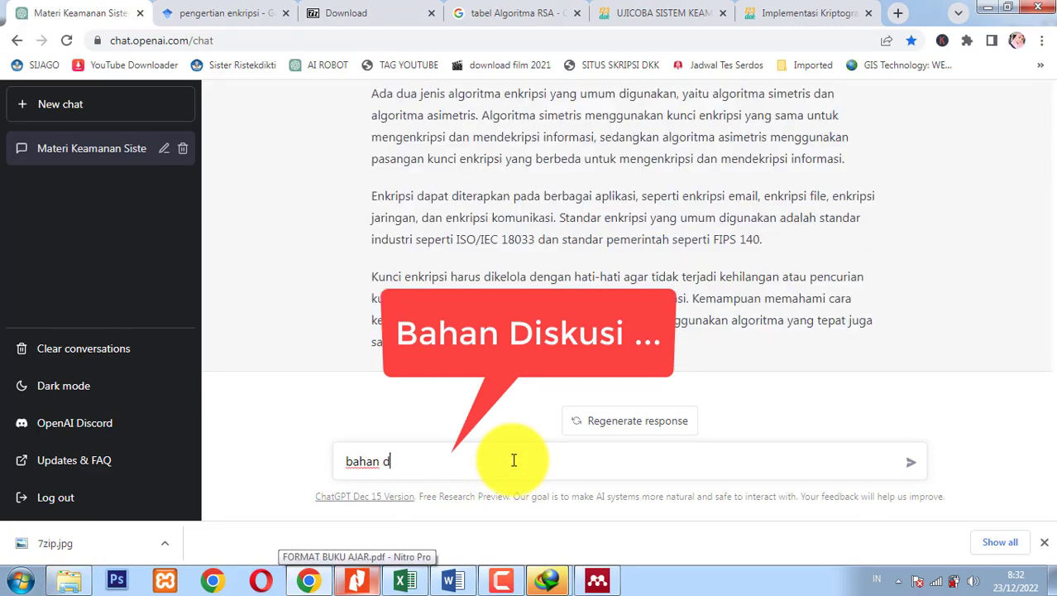
type("isks")
key("BackSpace")
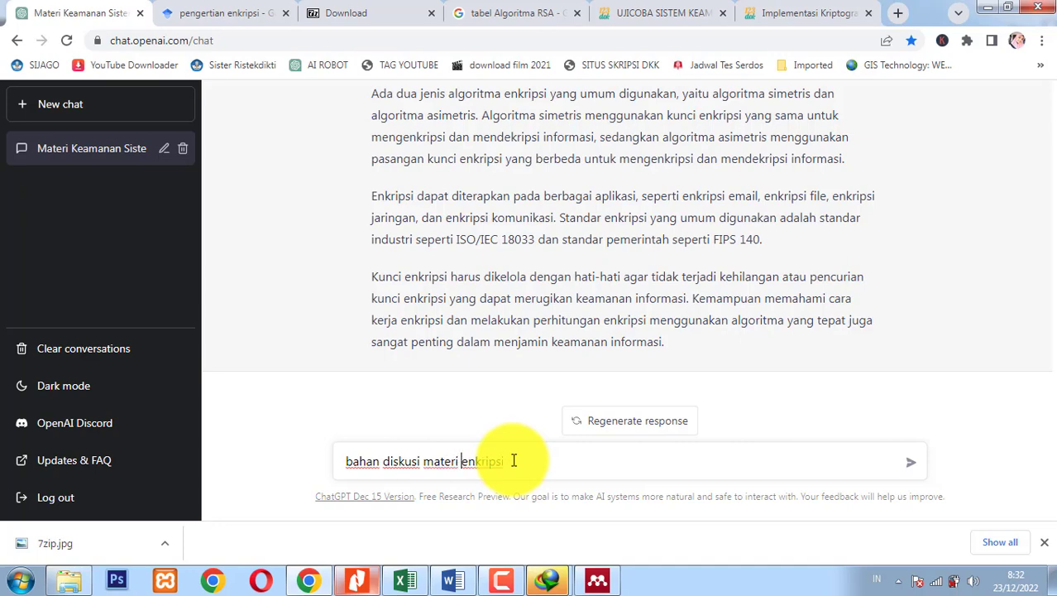
key("Return")
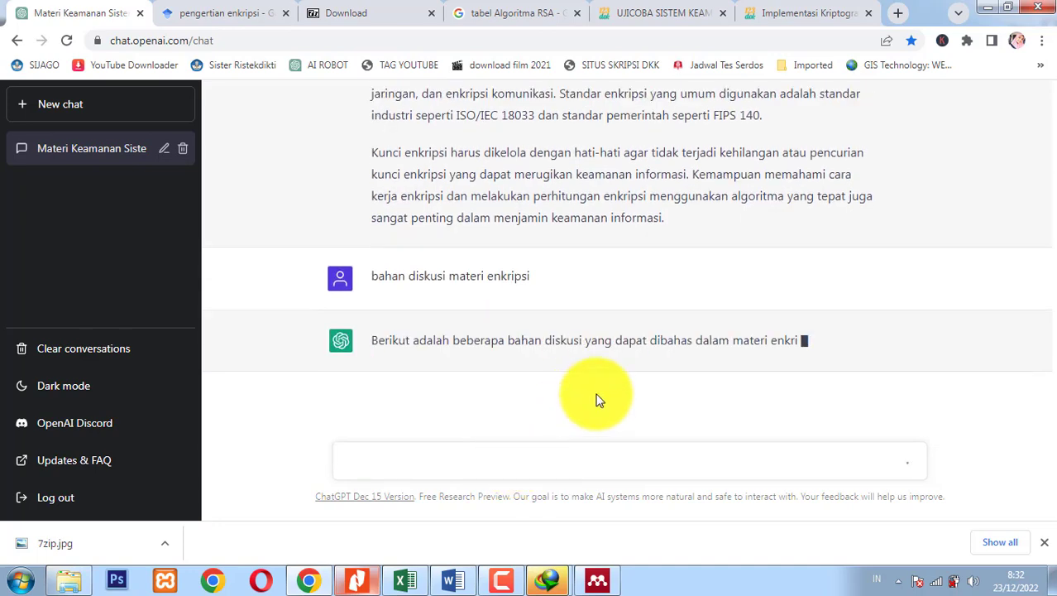
Copy ChatGPT's complete discussion answer and paste it as text only on the empty line below "Bahan Diskusi" in Word.
left_click_drag(369, 239, 532, 290)
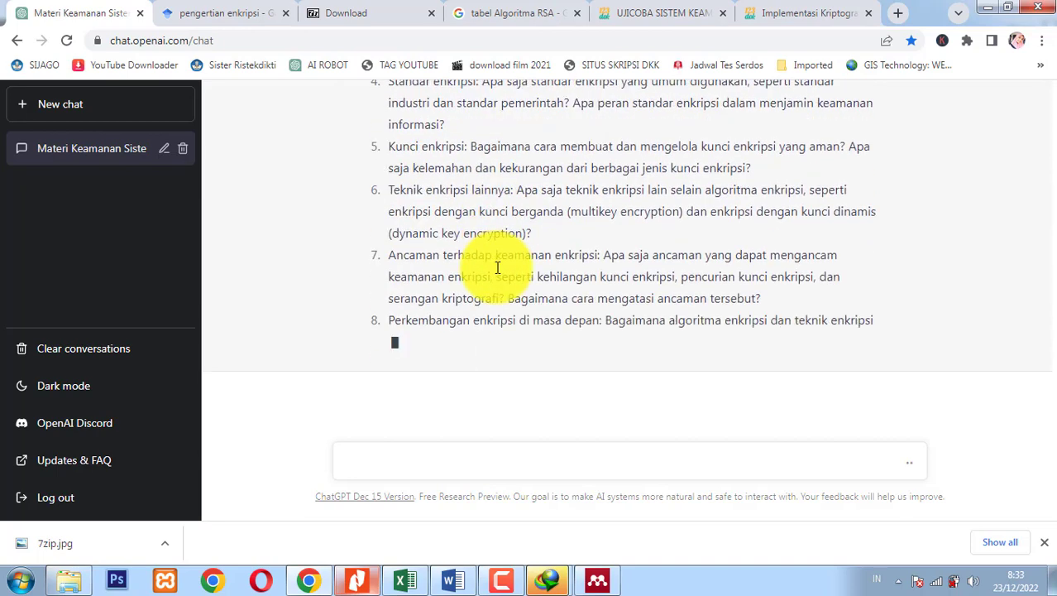
left_click_drag(649, 343, 646, 341)
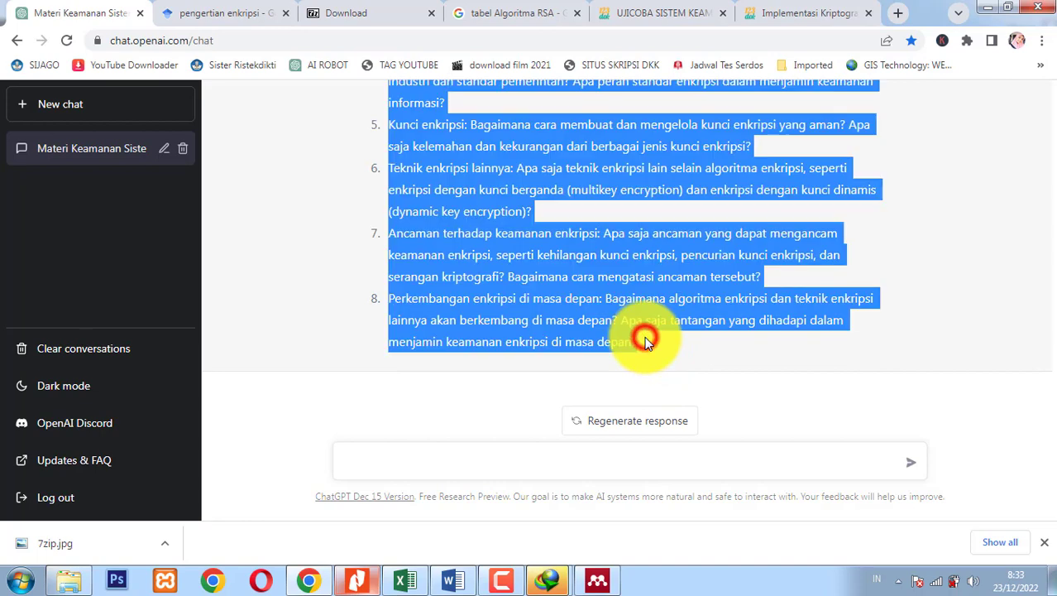
left_click(454, 579)
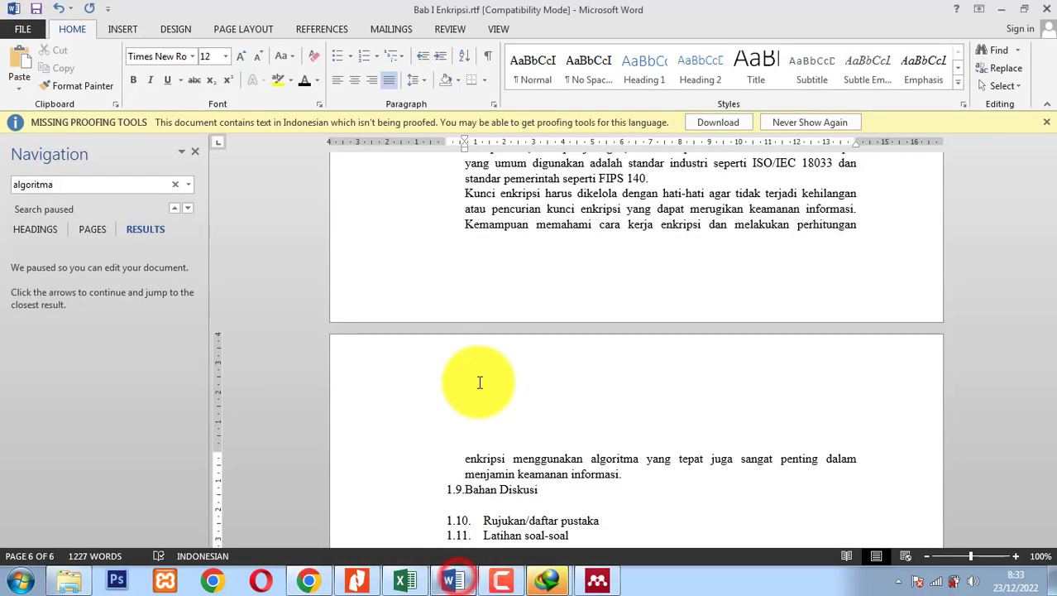
scroll(556, 410, "down", 1)
left_click(503, 359)
right_click(499, 352)
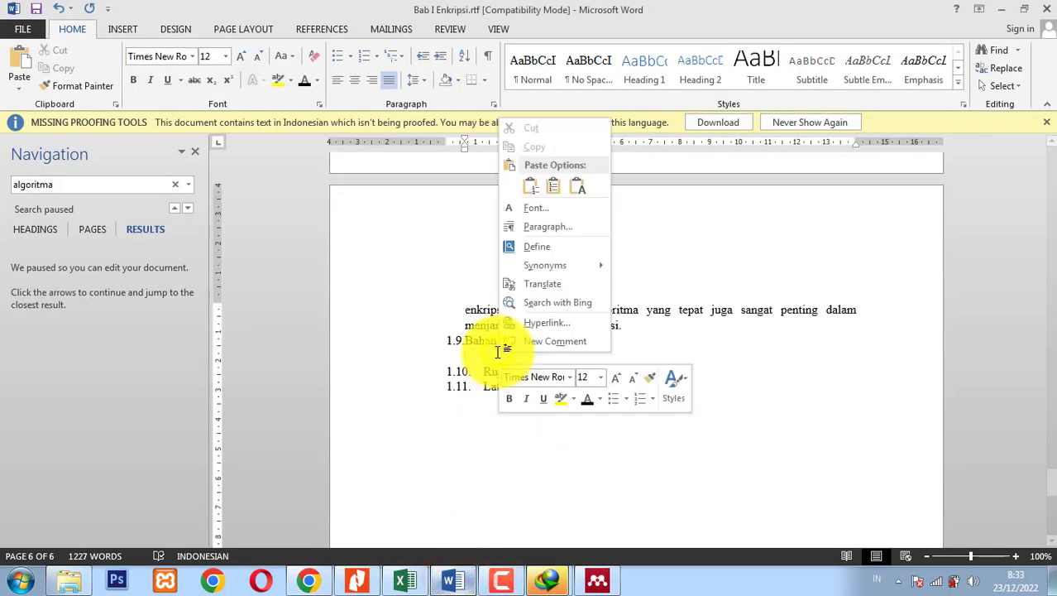
left_click(578, 181)
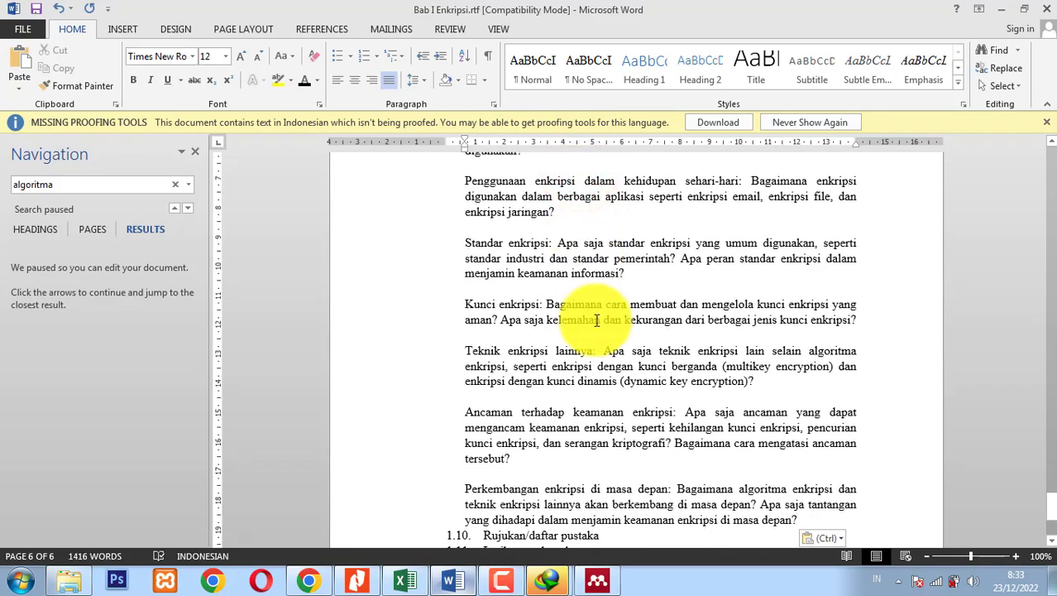
Apply a., b., c. lettering to the pasted discussion points, from "Konsep enkripsi" to "Perkembangan enkripsi".
scroll(596, 320, "up", 6)
left_click(464, 333, "shift")
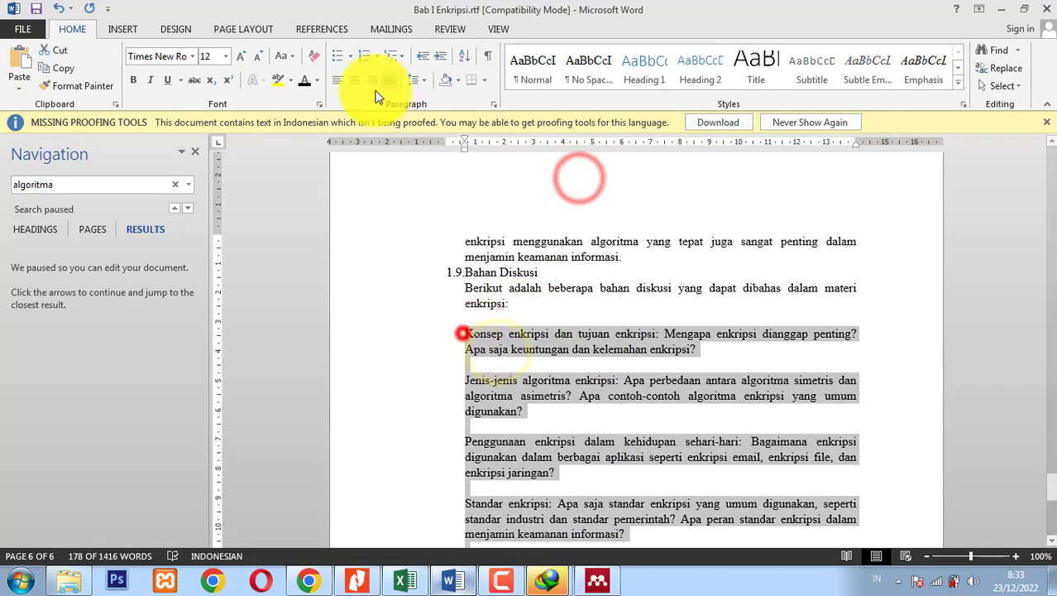
left_click(377, 55)
left_click(501, 386)
Remove the blank lines between the introduction and the lettered discussion points a to h under "Bahan Diskusi".
left_click(612, 300)
key("Delete")
left_click(791, 333)
key("Delete")
left_click(781, 379)
key("Delete")
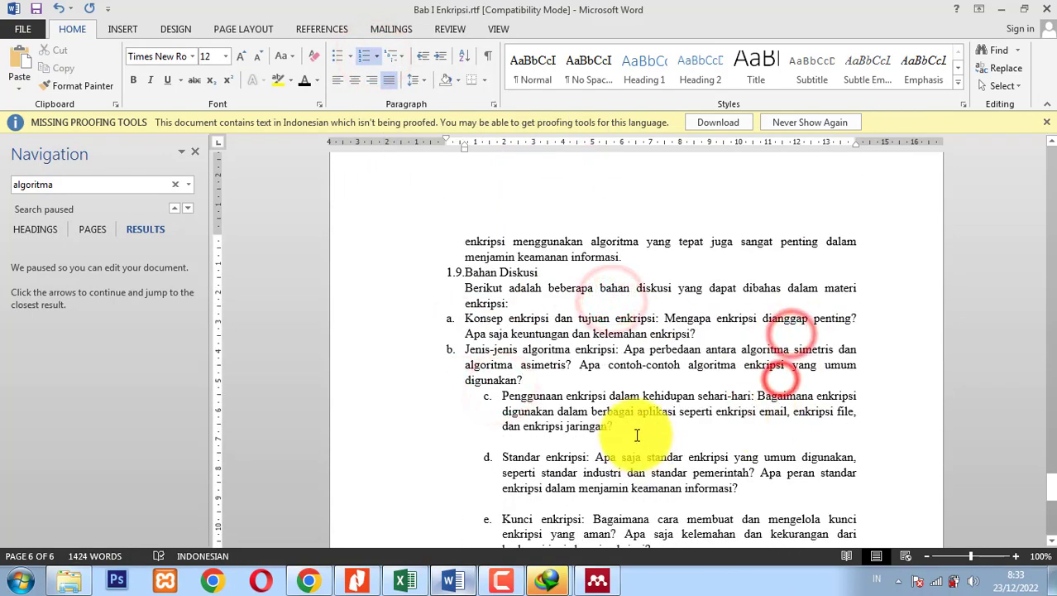
left_click(630, 426)
key("Delete")
left_click(769, 473)
key("Delete")
left_click(680, 520)
key("Delete")
left_click(743, 465)
key("Delete")
left_click(635, 524)
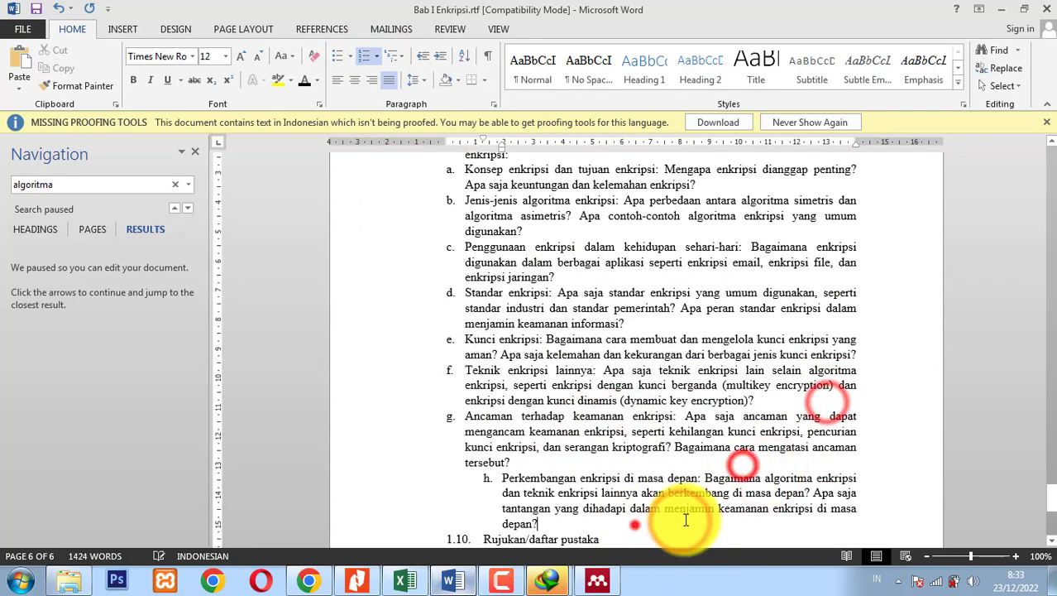
left_click(663, 465)
key("Delete")
key("Return")
left_click(662, 506)
Indent discussion points a to f to about 0.75 cm with their text at about 1.5 cm, and match points g and h.
scroll(510, 323, "up", 3)
left_click_drag(510, 324, 591, 357)
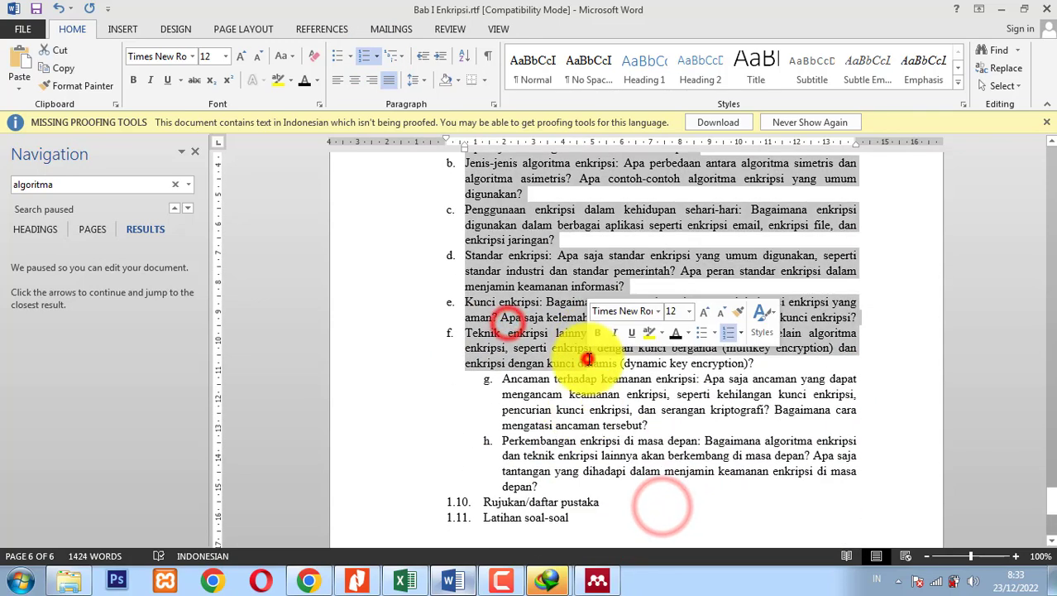
scroll(543, 290, "up", 2)
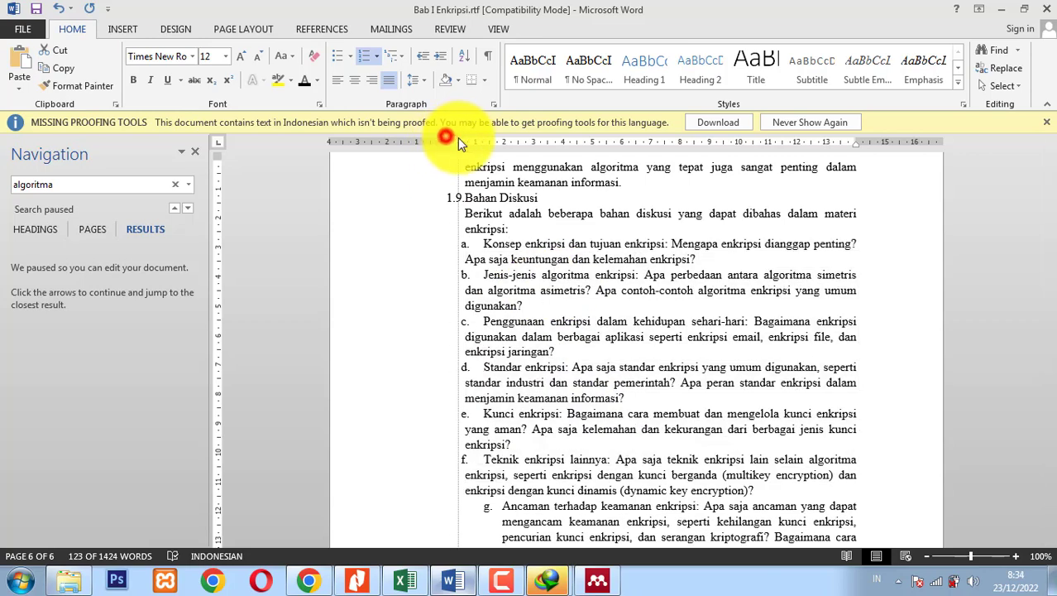
left_click_drag(465, 147, 488, 147)
left_click(563, 455)
scroll(564, 464, "down", 3)
left_click_drag(564, 404, 590, 484)
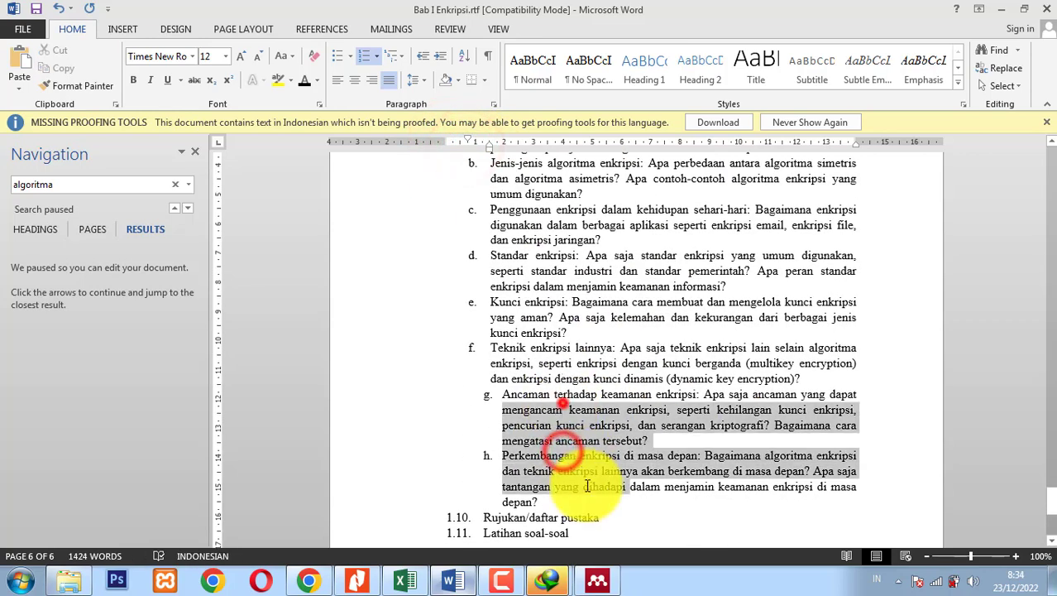
key("F4")
left_click(706, 390)
Insert the Mendeley bibliography on a new unnumbered line below the "Rujukan/daftar pustaka" heading.
scroll(706, 386, "up", 4)
scroll(650, 387, "down", 6)
scroll(650, 389, "down", 1)
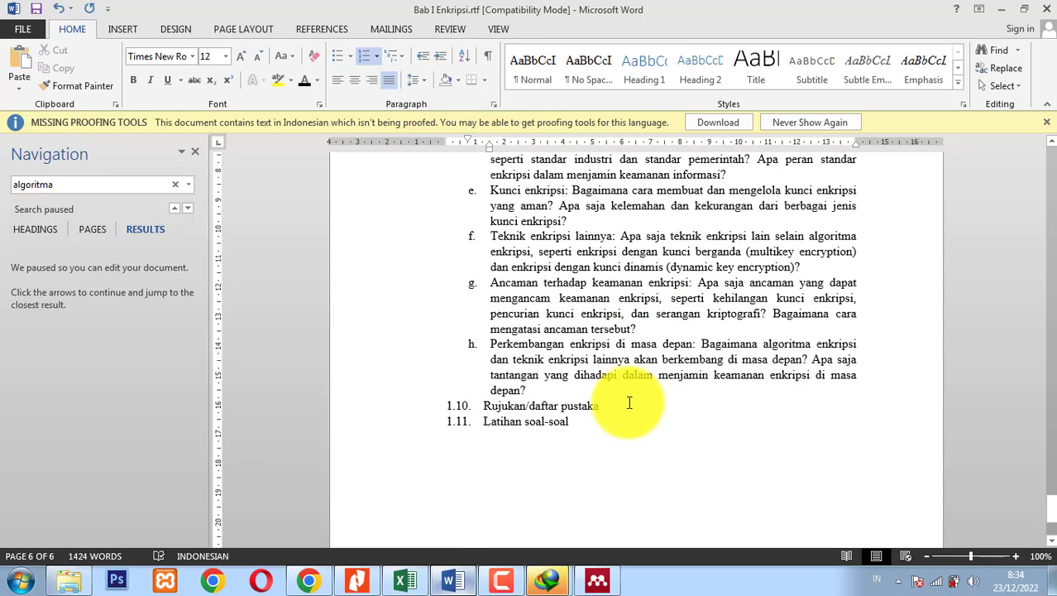
left_click(620, 407)
key("Return")
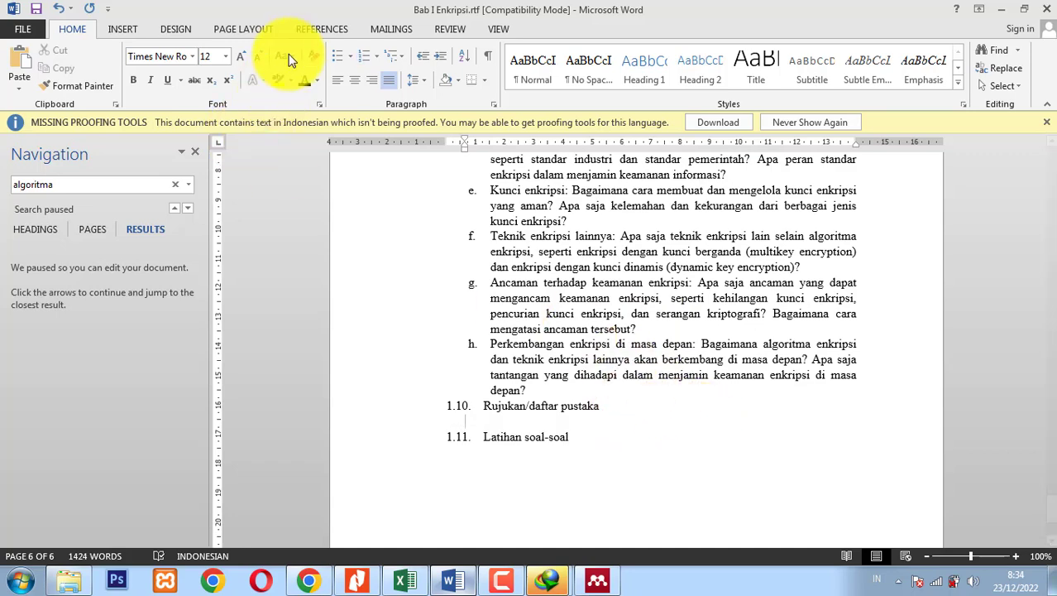
left_click(305, 33)
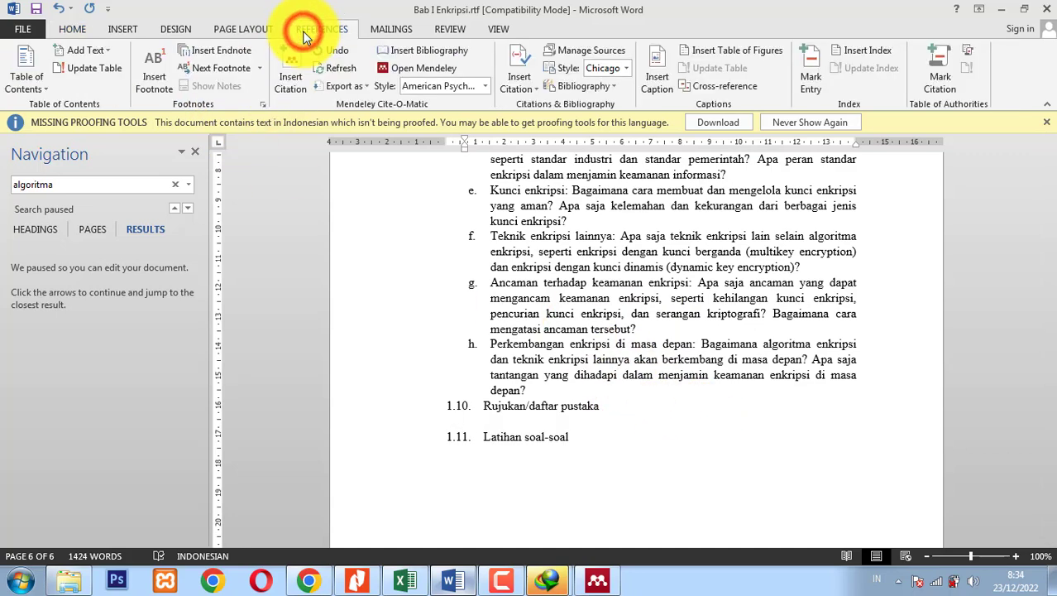
left_click(434, 51)
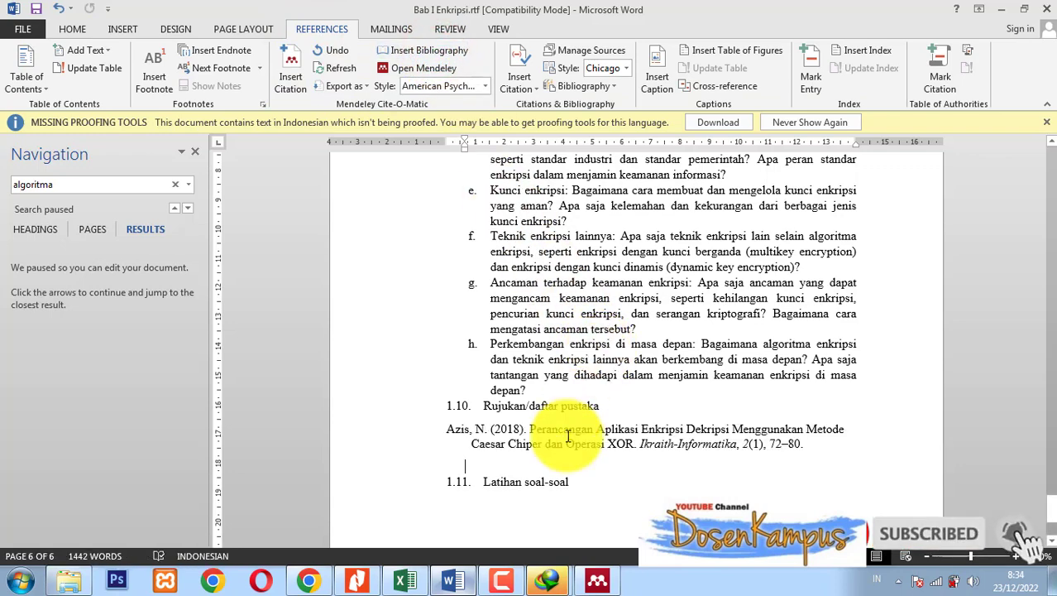
left_click(530, 443)
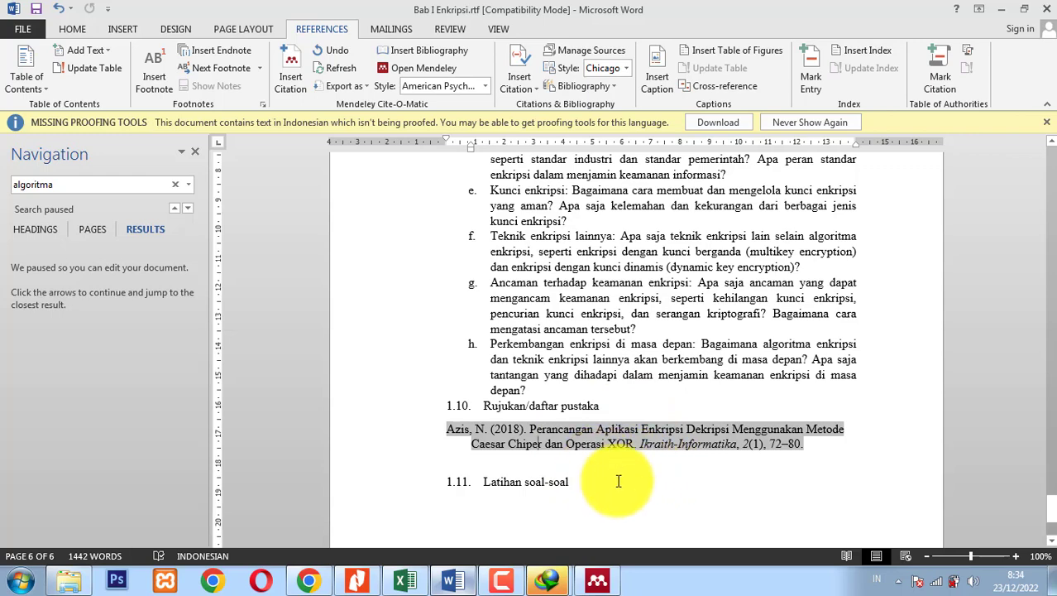
Add an unnumbered line below the "Latihan soal-soal" heading, then ask ChatGPT for "latihan soal enkripsi serta jawaban".
scroll(608, 460, "down", 3)
left_click(618, 367)
key("Return")
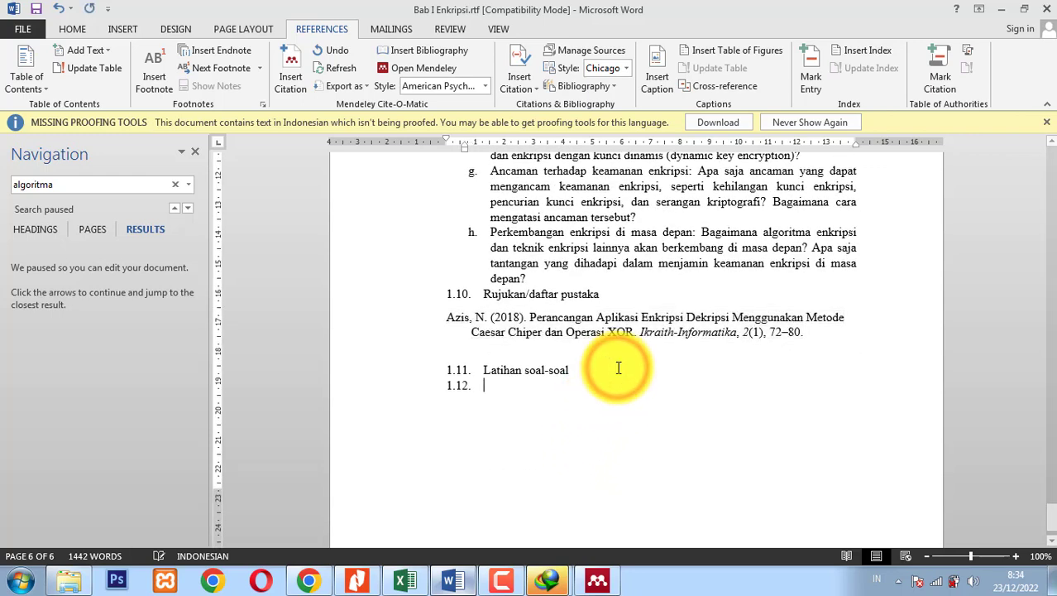
key("BackSpace")
left_click(324, 583)
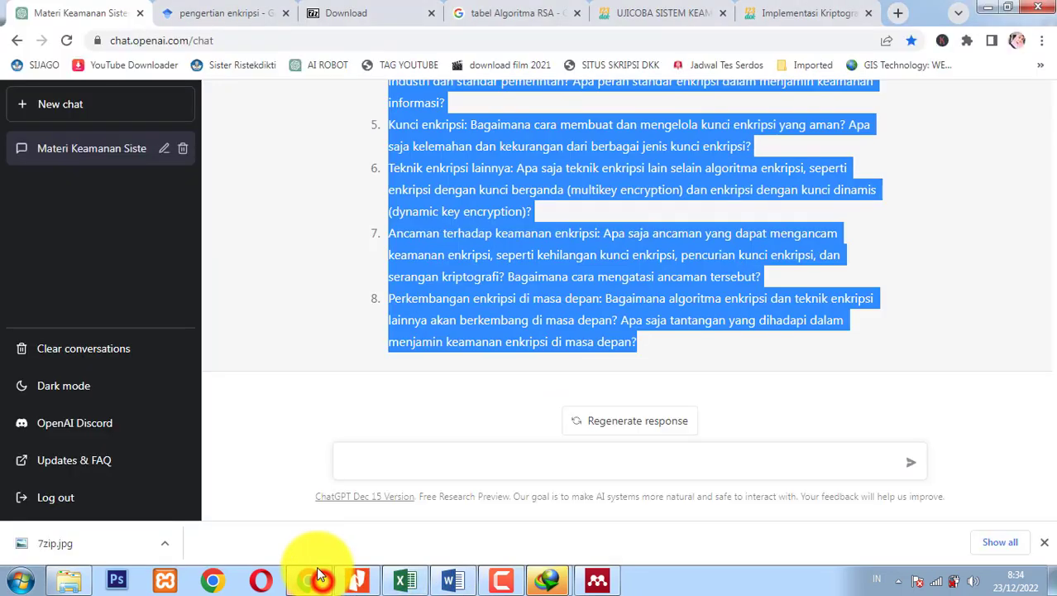
left_click(557, 457)
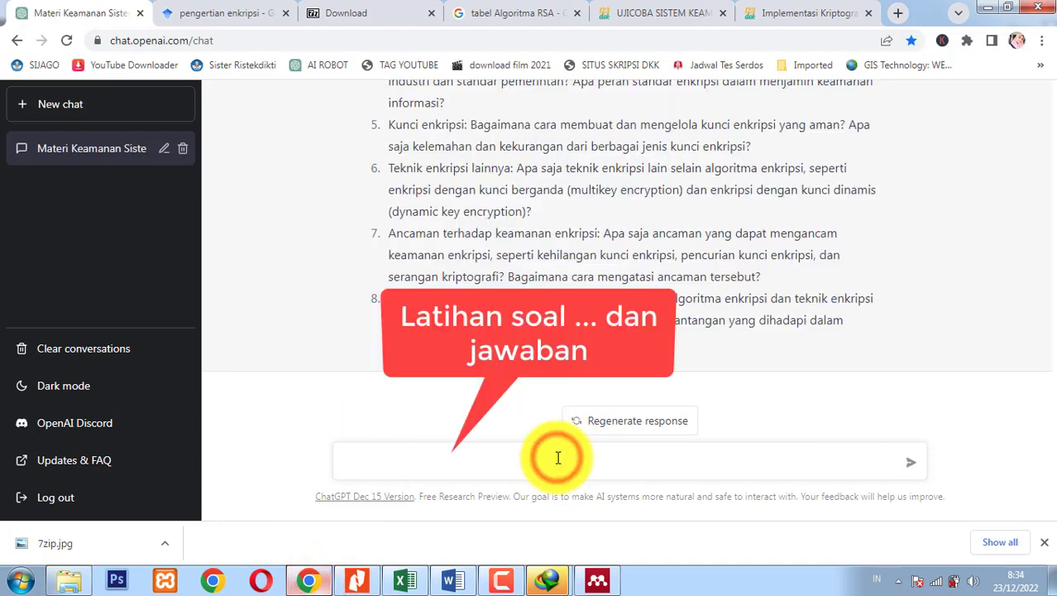
type("la")
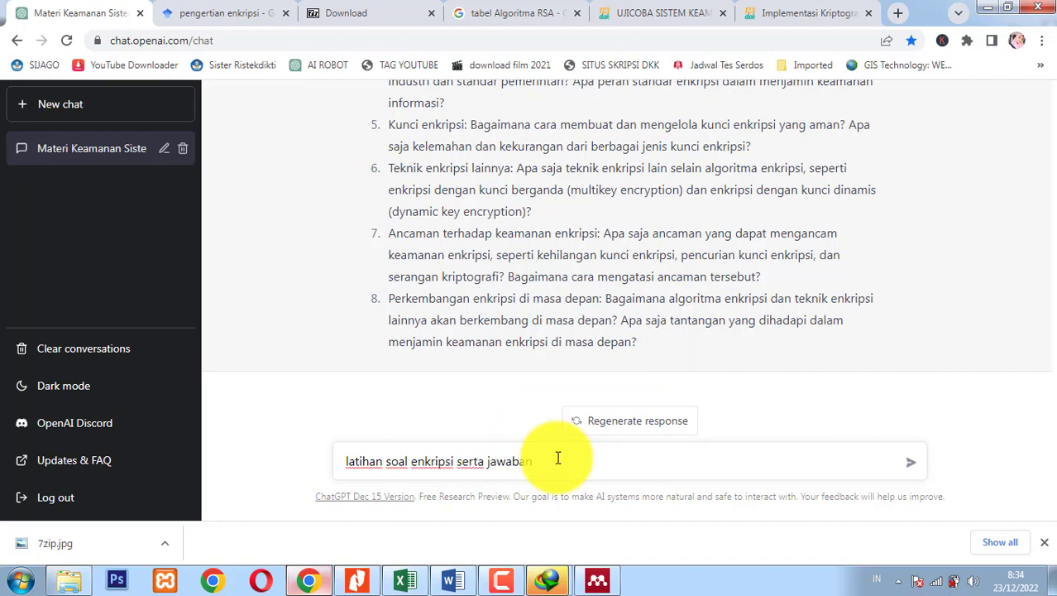
key("Return")
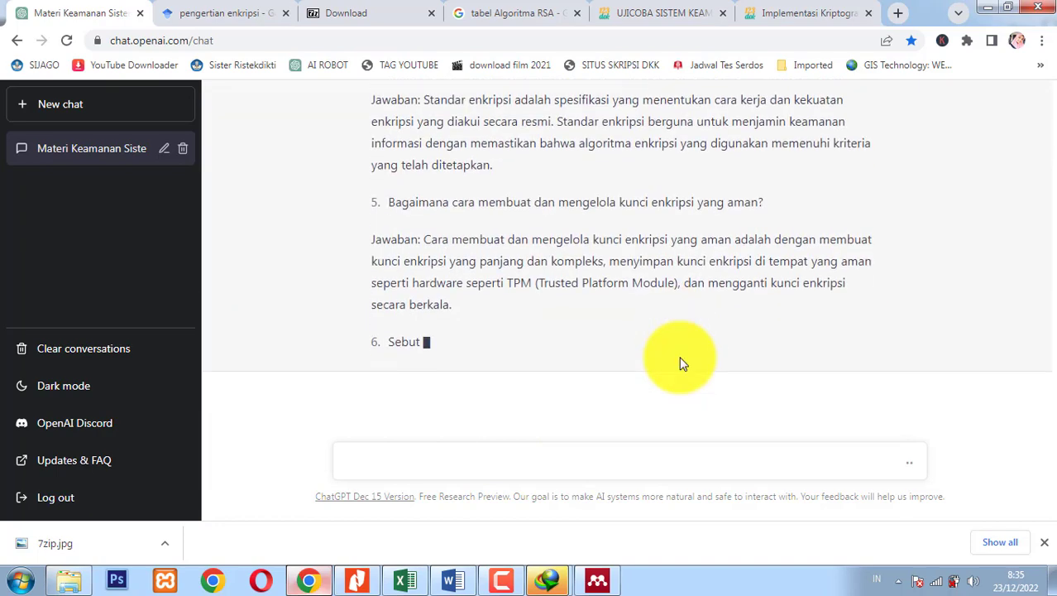
Copy ChatGPT's first five exercise questions with their answers and paste them below "Latihan soal-soal" in Word.
left_click_drag(498, 311, 494, 309)
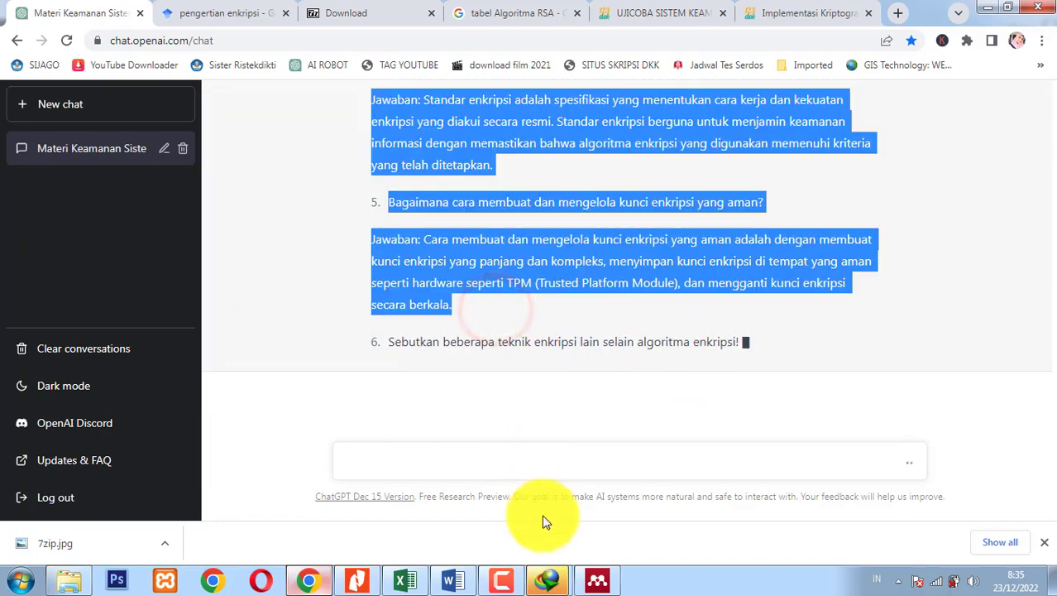
left_click(452, 580)
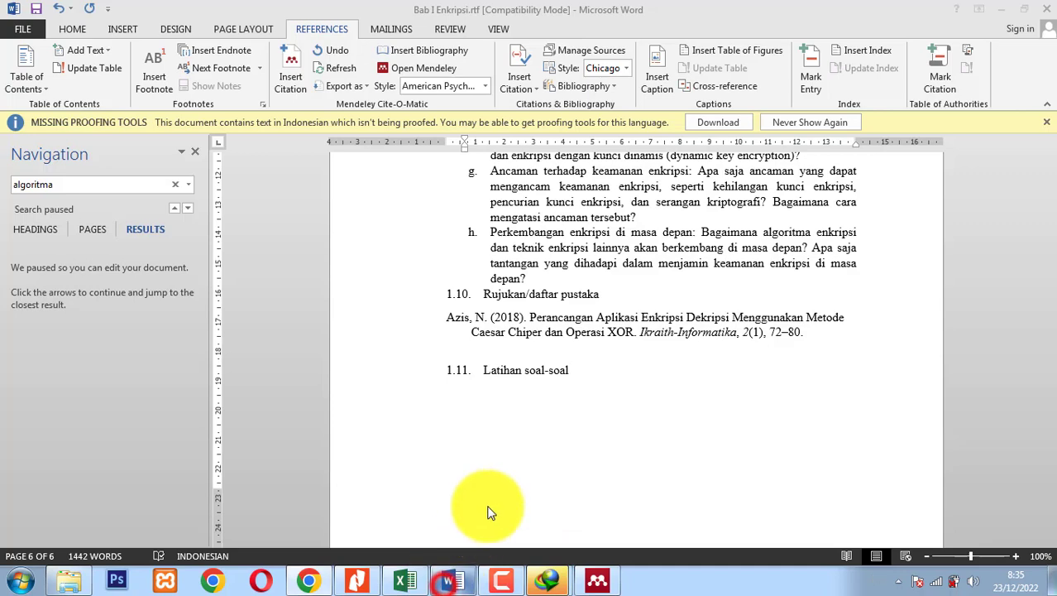
right_click(589, 394)
left_click(672, 225)
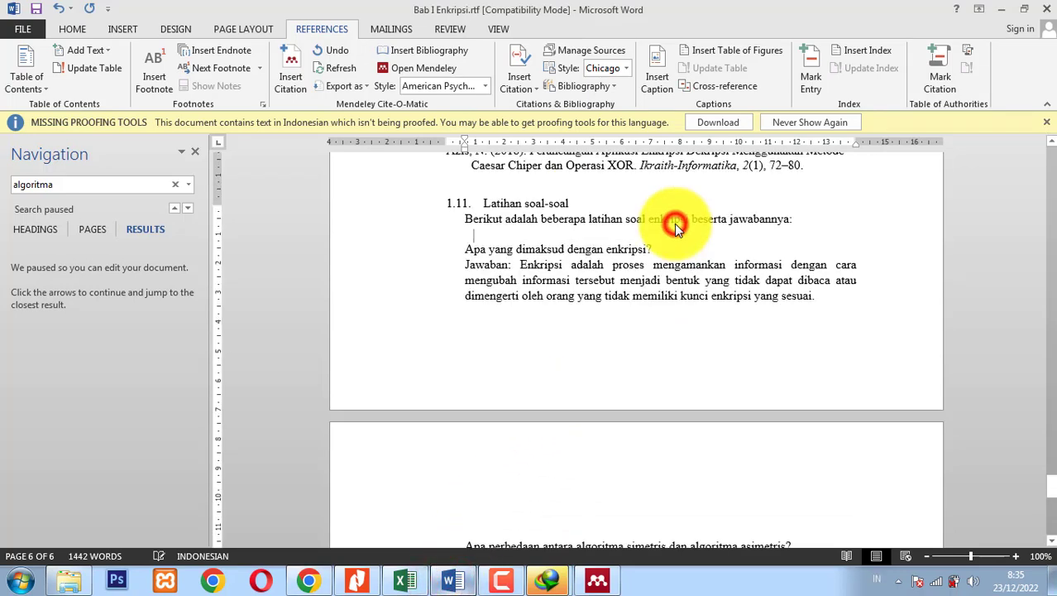
Apply a., b., c. lettering to the pasted questions and answers, starting at "Apa yang dimaksud dengan enkripsi?".
scroll(670, 368, "up", 6)
scroll(669, 371, "up", 1)
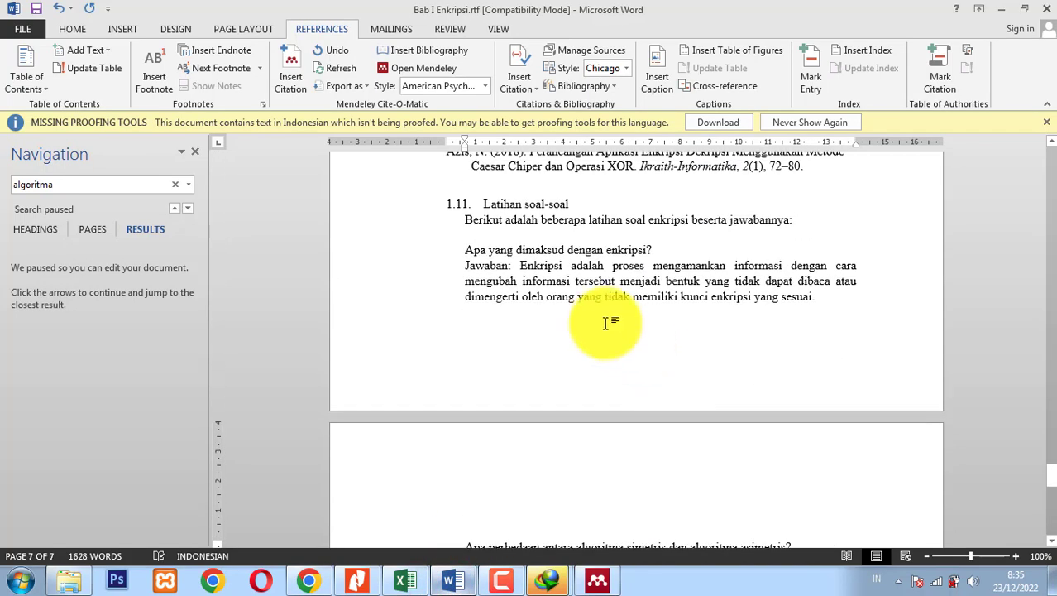
left_click(466, 249, "shift")
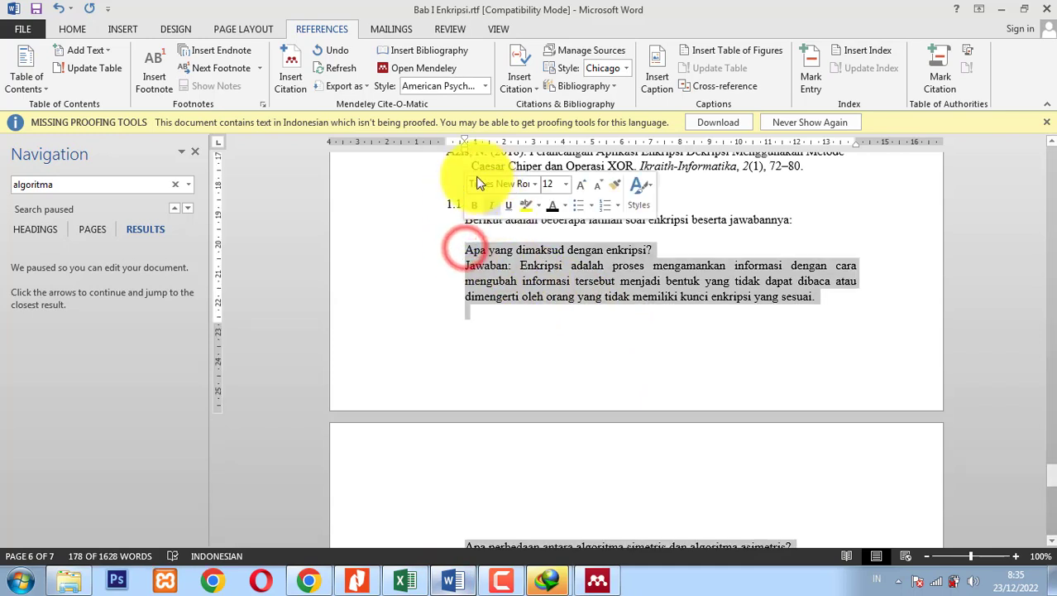
left_click(87, 25)
left_click(377, 58)
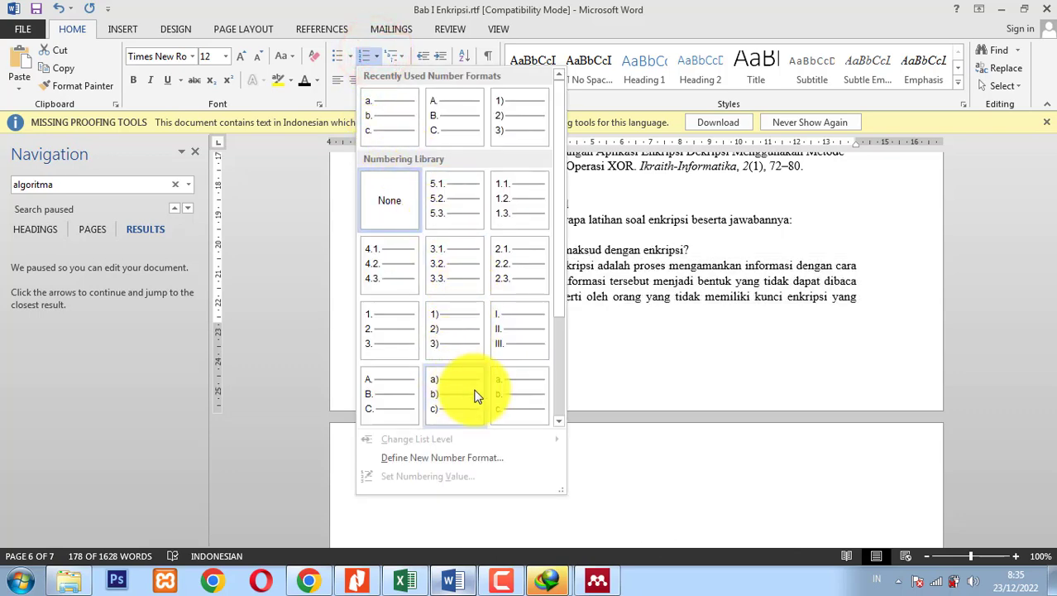
left_click(505, 391)
Remove the list letters from the "Jawaban" paragraphs so that only the exercise questions are lettered.
left_click(504, 265)
key("BackSpace")
scroll(532, 344, "down", 3)
scroll(532, 344, "down", 13)
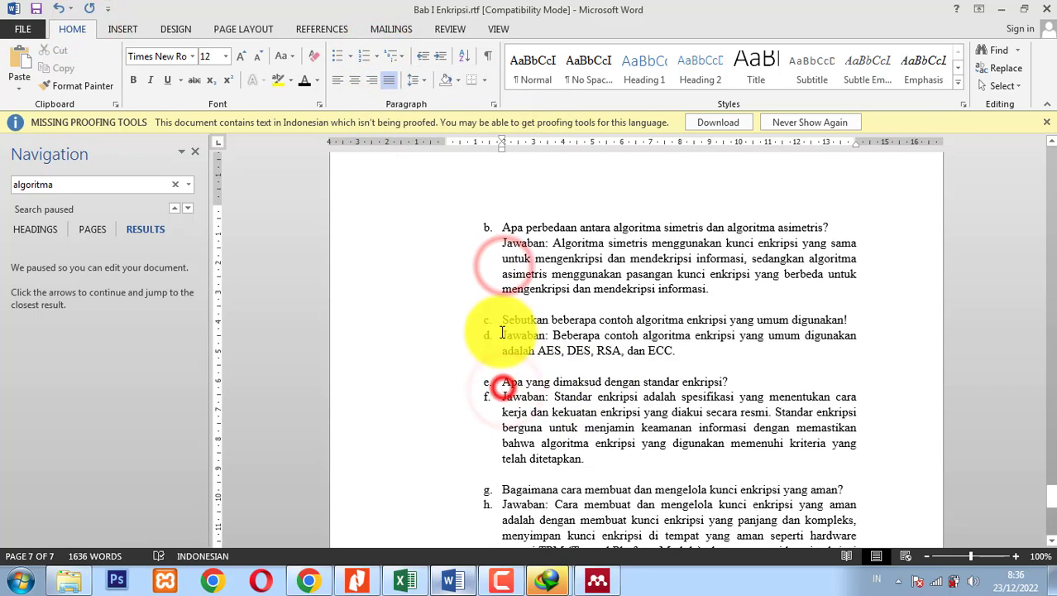
scroll(553, 392, "up", 7)
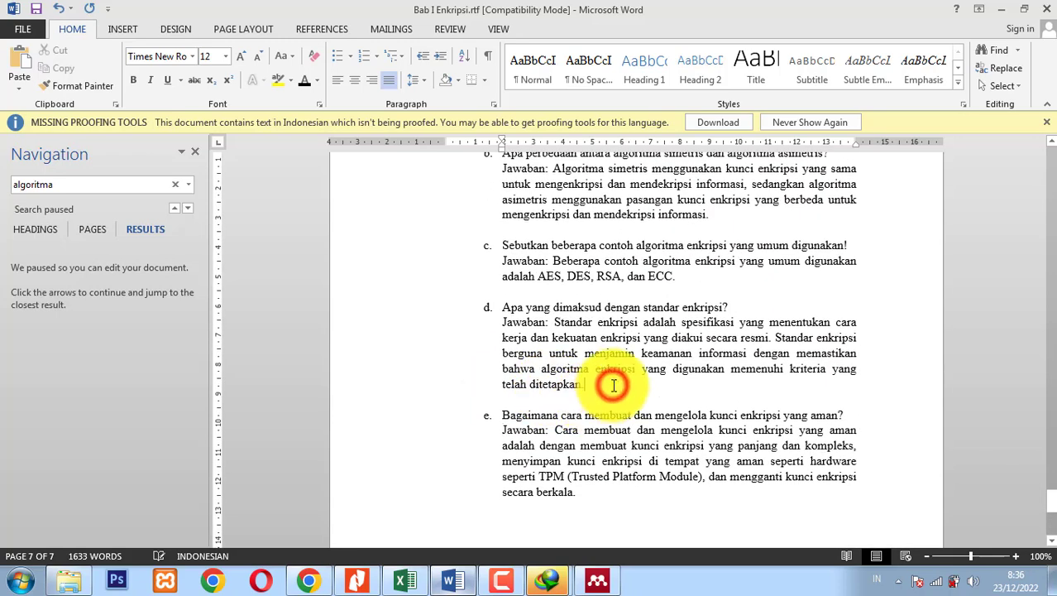
Remove the blank lines between the lettered exercise questions a to e under "Latihan soal-soal".
key("Delete")
left_click(697, 273)
key("Delete")
scroll(720, 285, "up", 2)
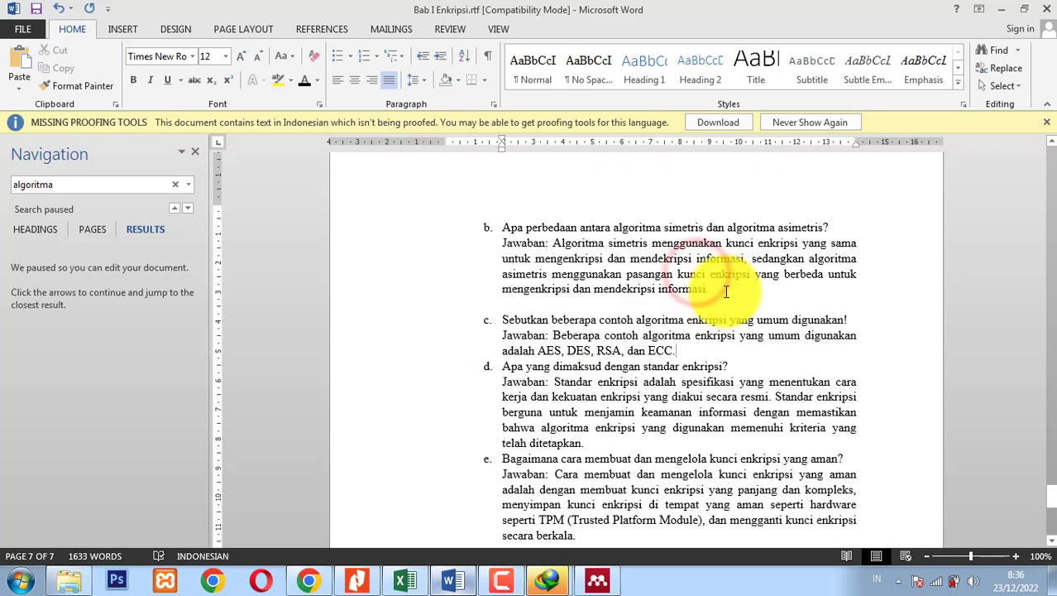
left_click(726, 288)
key("Delete")
scroll(686, 289, "up", 7)
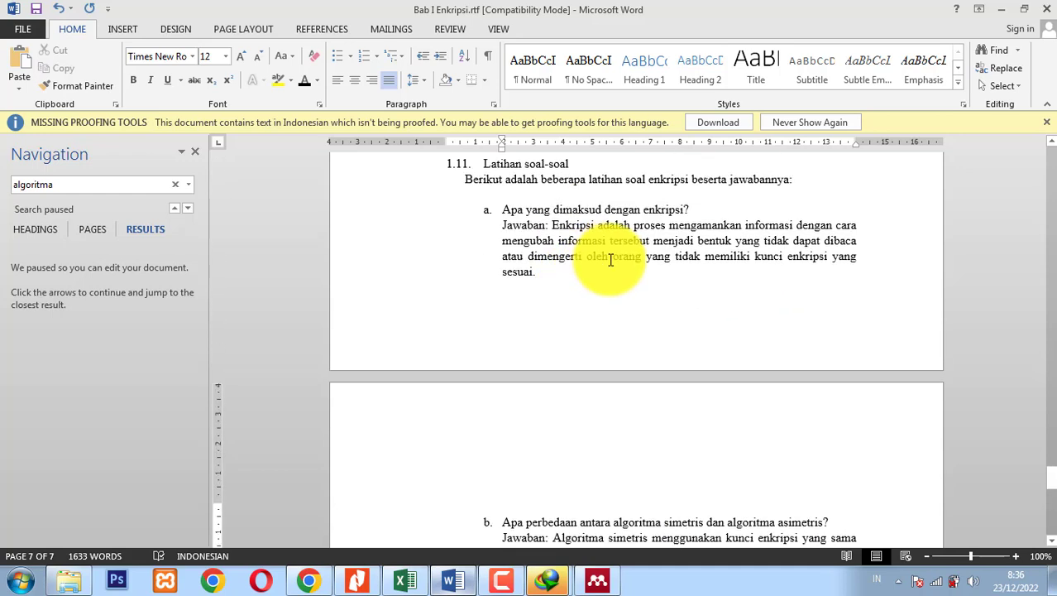
left_click(630, 274)
key("Delete")
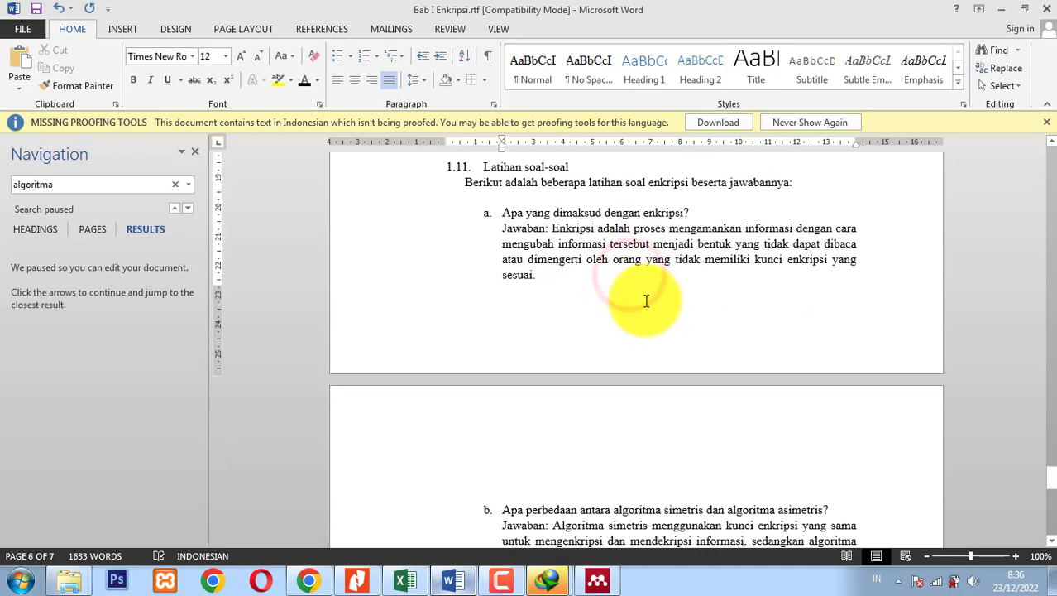
Review the chapter from the exercises back up to the encryption algorithm list and save the document.
scroll(647, 301, "down", 4)
scroll(646, 300, "up", 4)
scroll(647, 300, "up", 2)
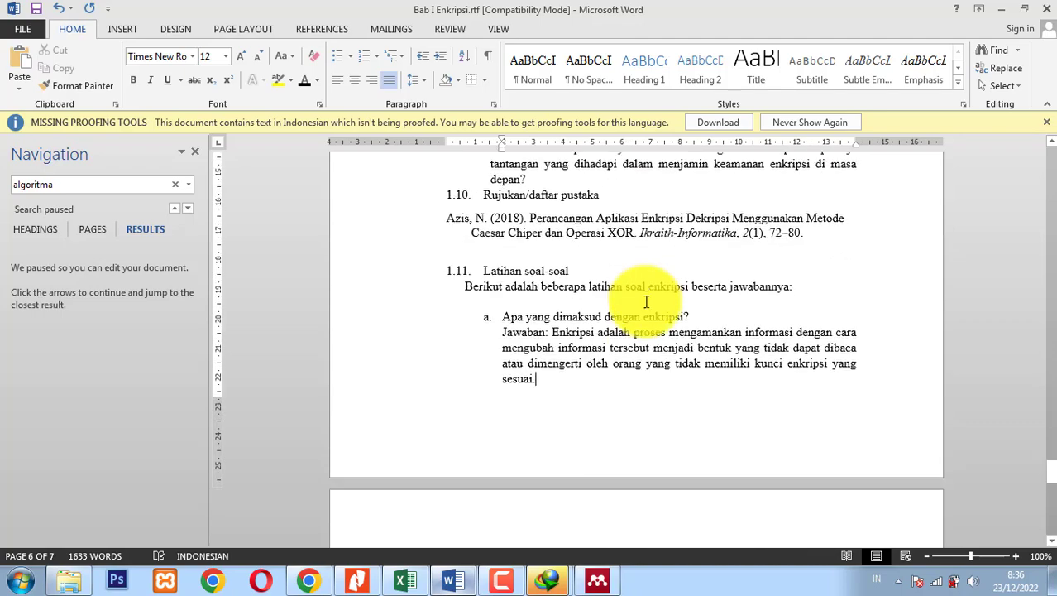
scroll(646, 302, "down", 13)
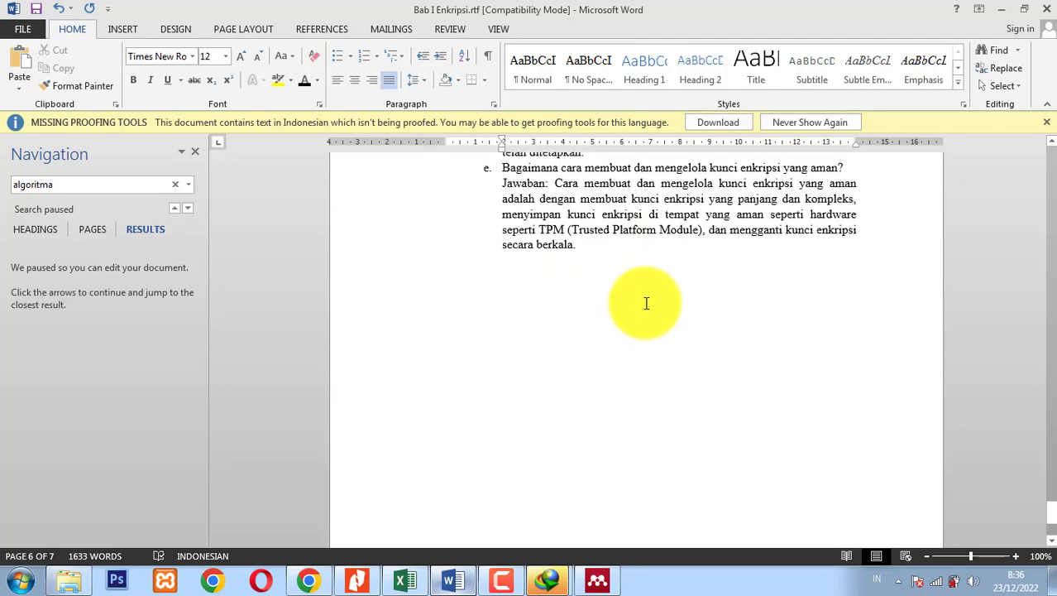
scroll(646, 303, "up", 13)
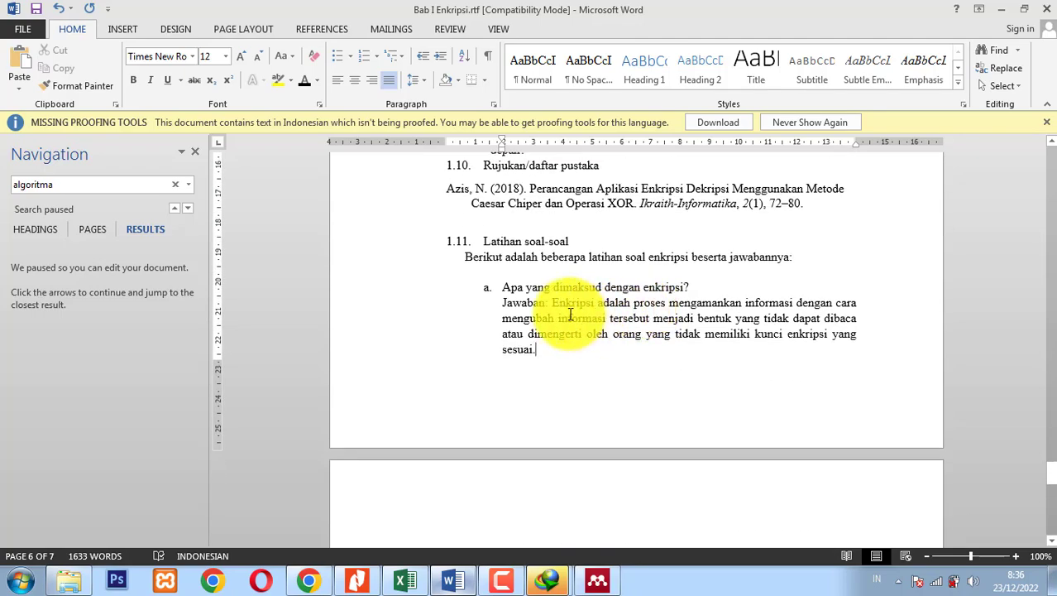
scroll(570, 315, "up", 3)
left_click(561, 308)
scroll(612, 348, "up", 13)
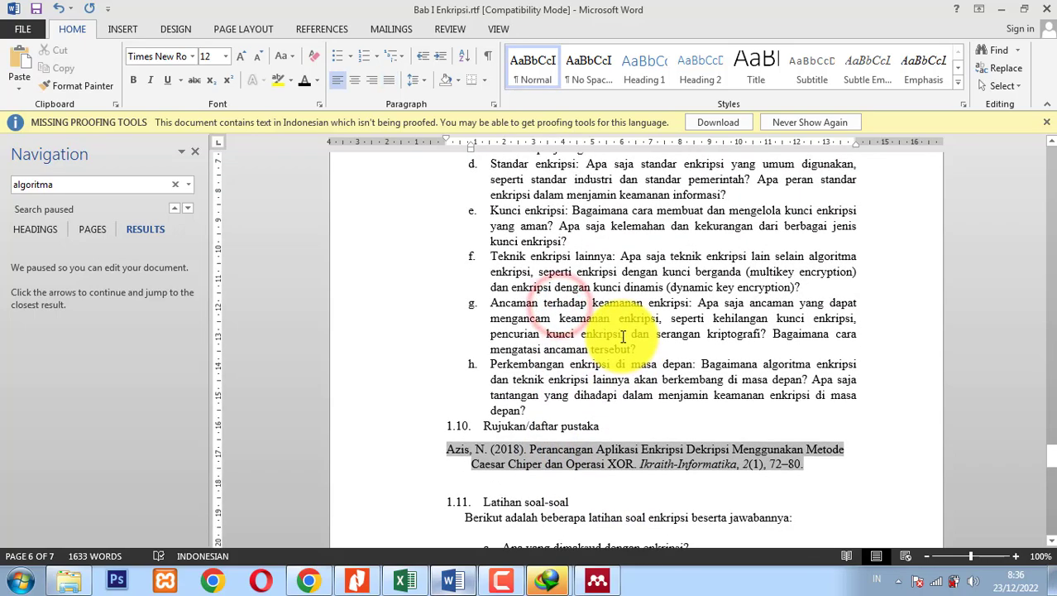
left_click(573, 405)
scroll(613, 404, "up", 15)
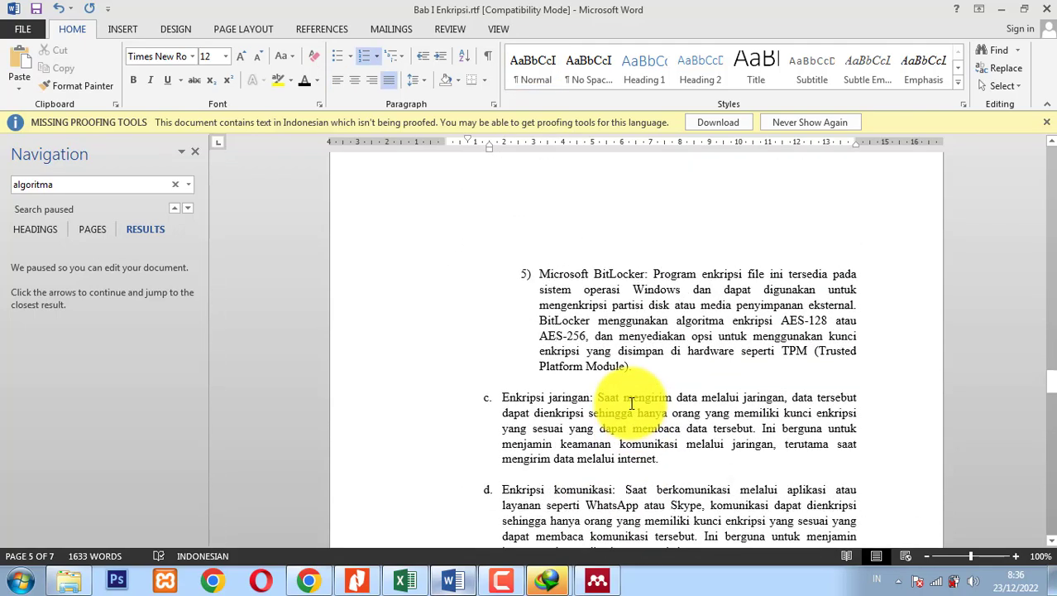
scroll(700, 454, "up", 3)
scroll(699, 453, "up", 12)
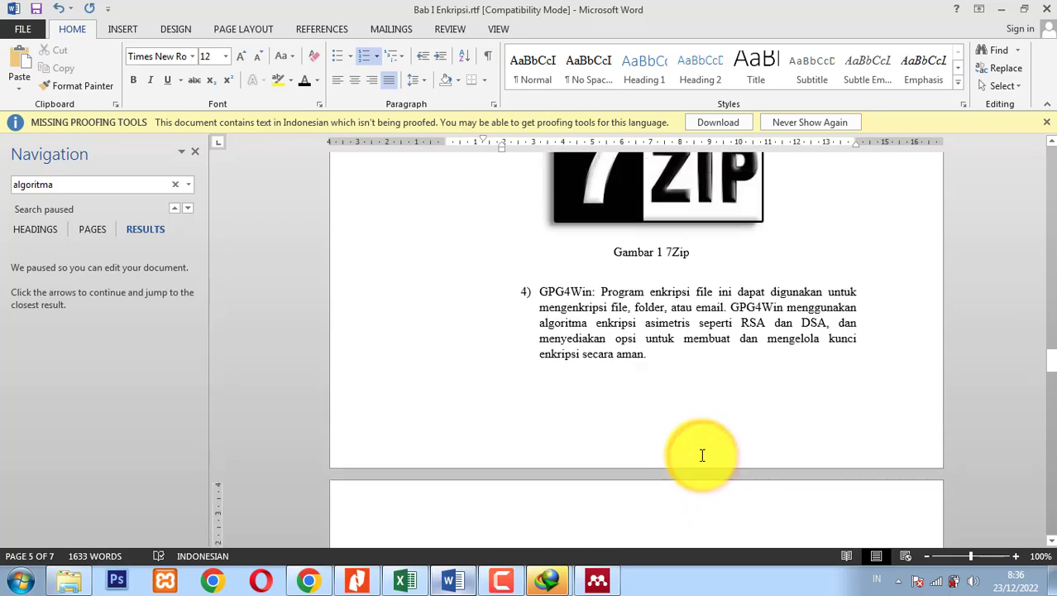
scroll(700, 454, "up", 15)
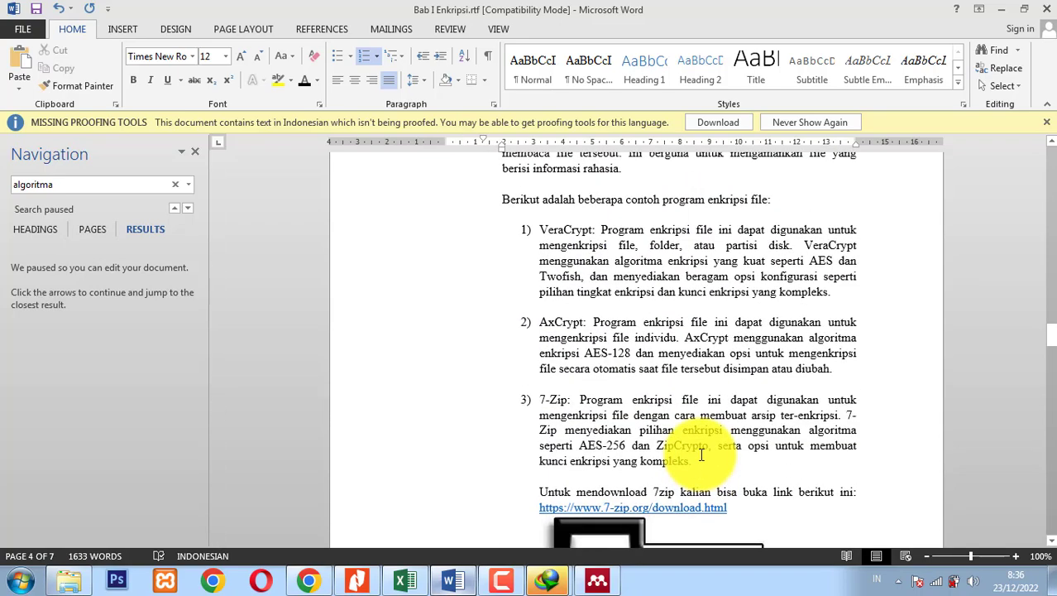
scroll(700, 454, "up", 5)
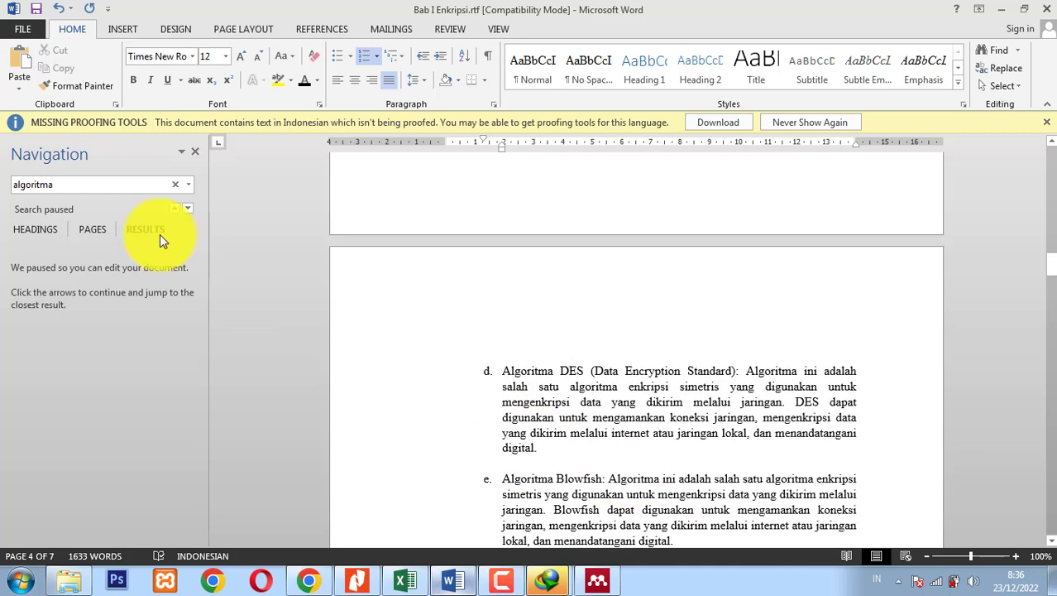
left_click(36, 10)
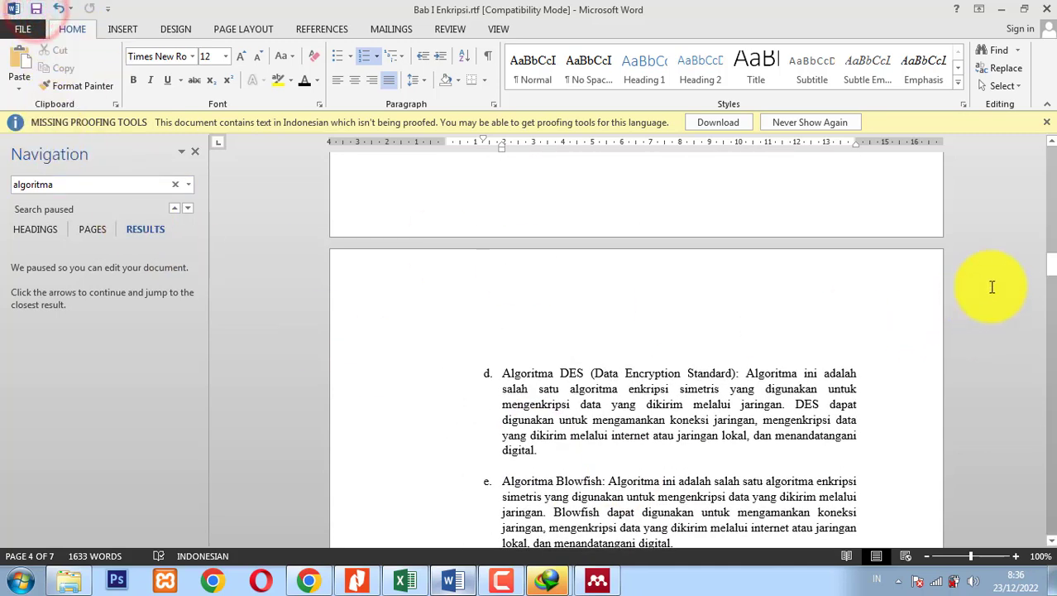
Remove "Bab I" from the chapter title on the first page so that it reads "Enkripsi".
left_click_drag(1053, 267, 1053, 148)
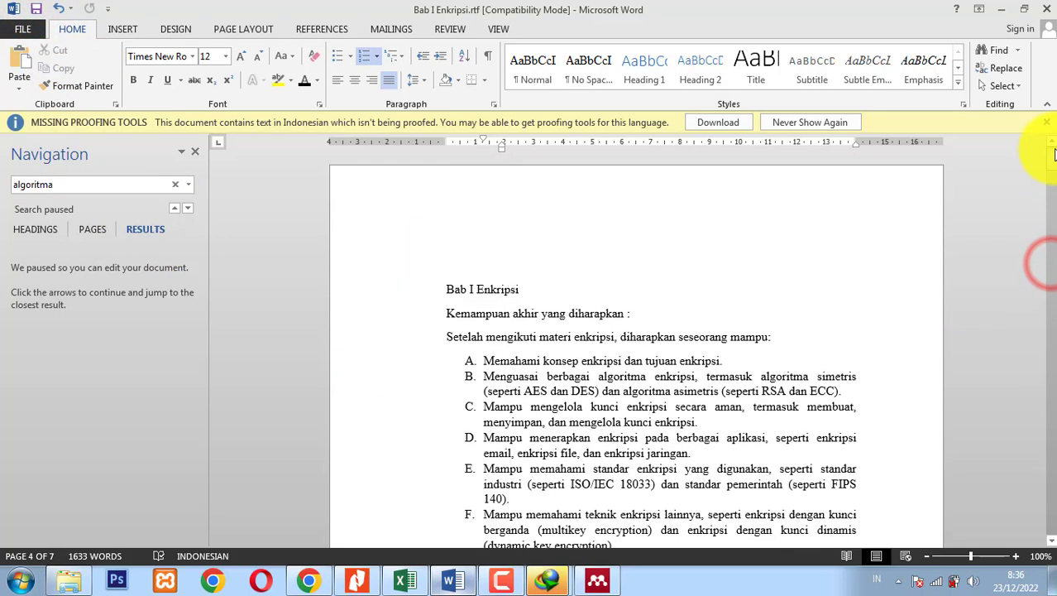
left_click(545, 292)
left_click(461, 293)
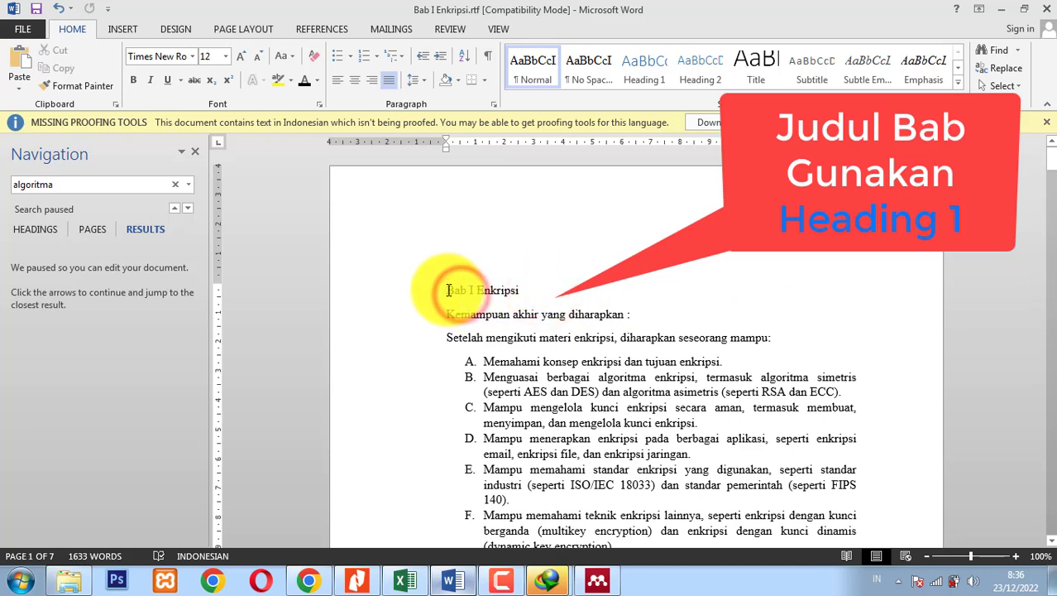
left_click(447, 289)
left_click_drag(475, 286, 476, 288)
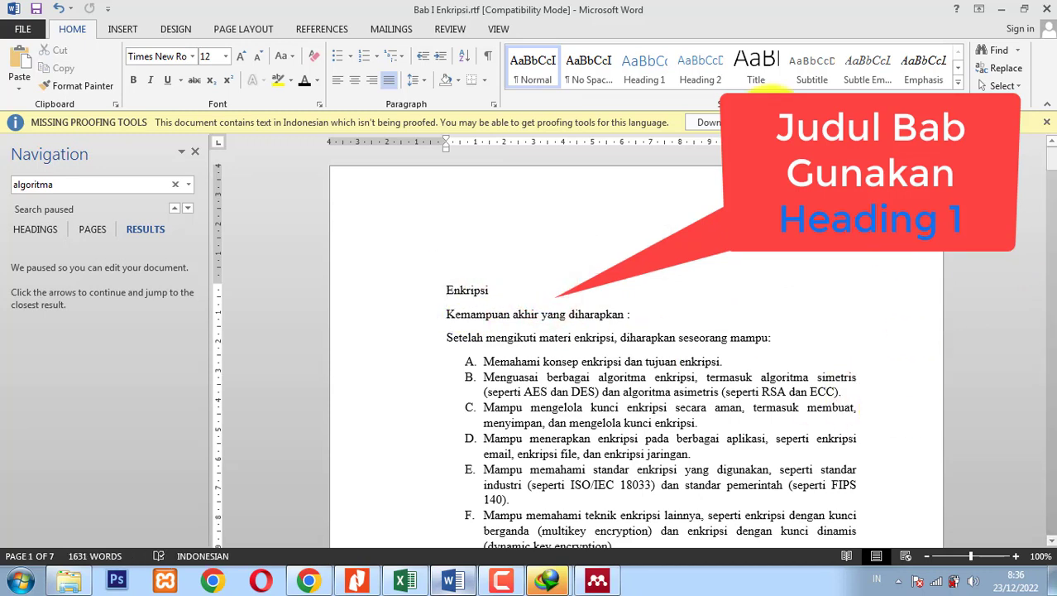
Modify the Heading 1 style to automatic font colour, bold, size 12 and centred alignment.
left_click(661, 68)
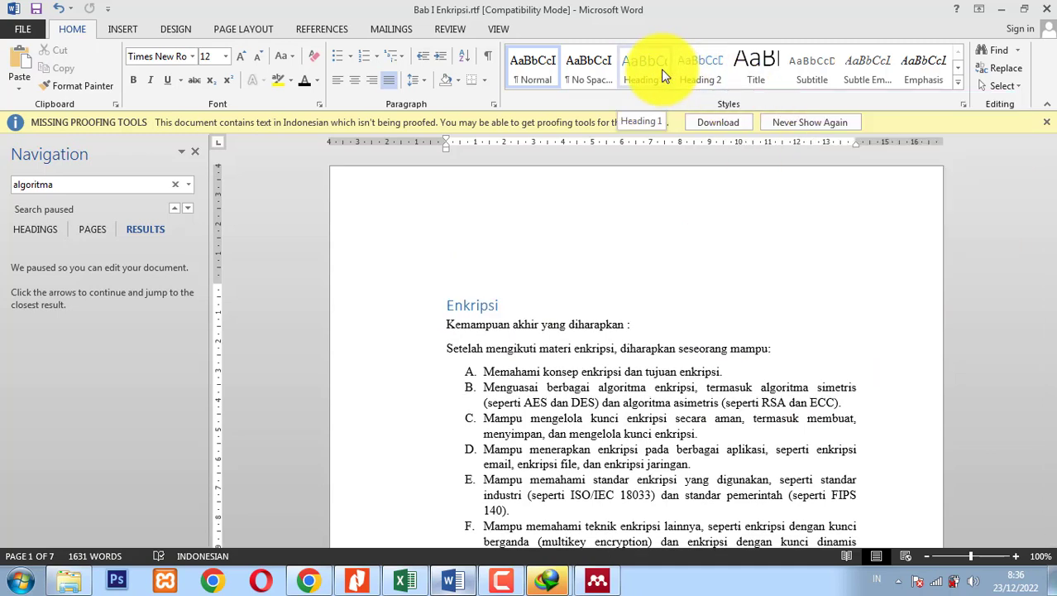
right_click(661, 69)
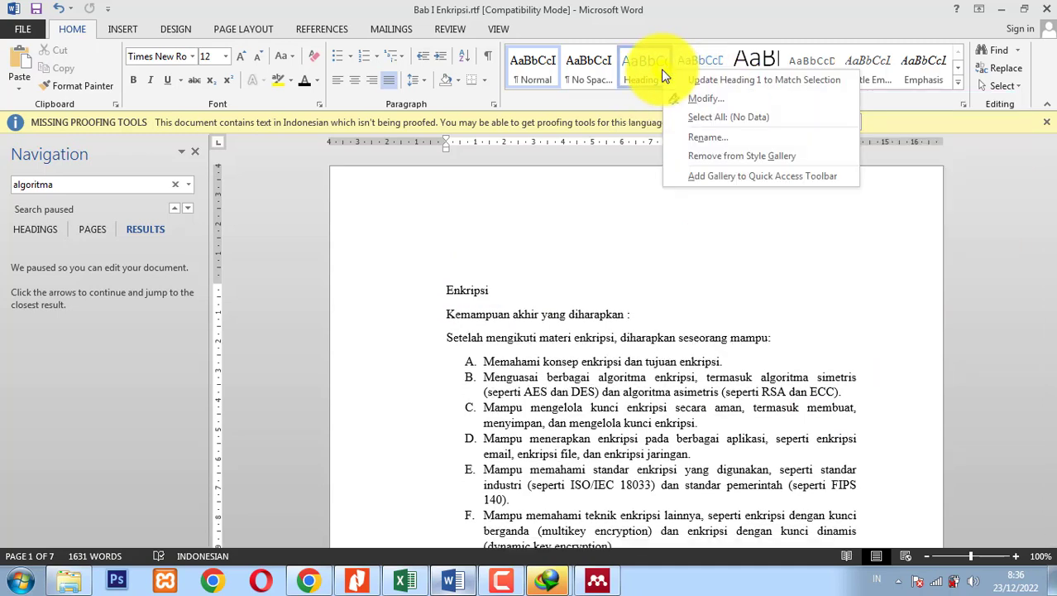
left_click(710, 101)
left_click(837, 221)
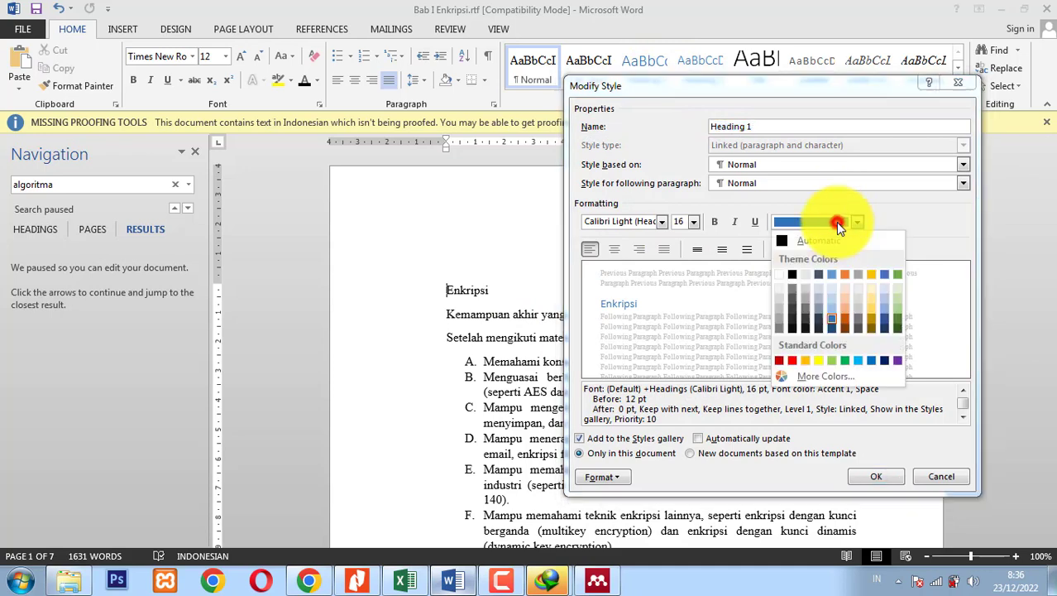
left_click(804, 242)
left_click(714, 222)
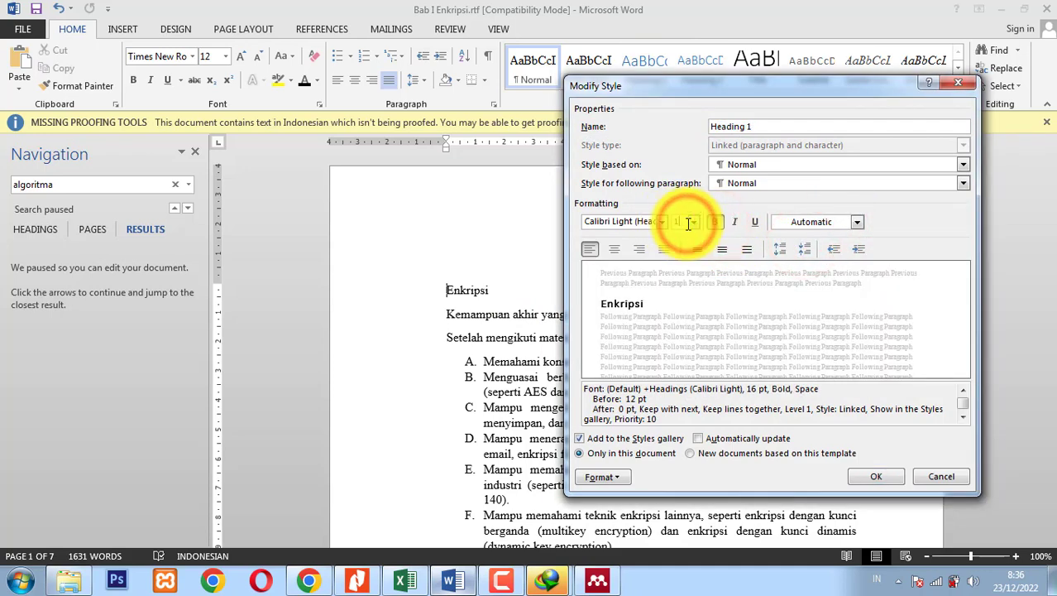
left_click(614, 249)
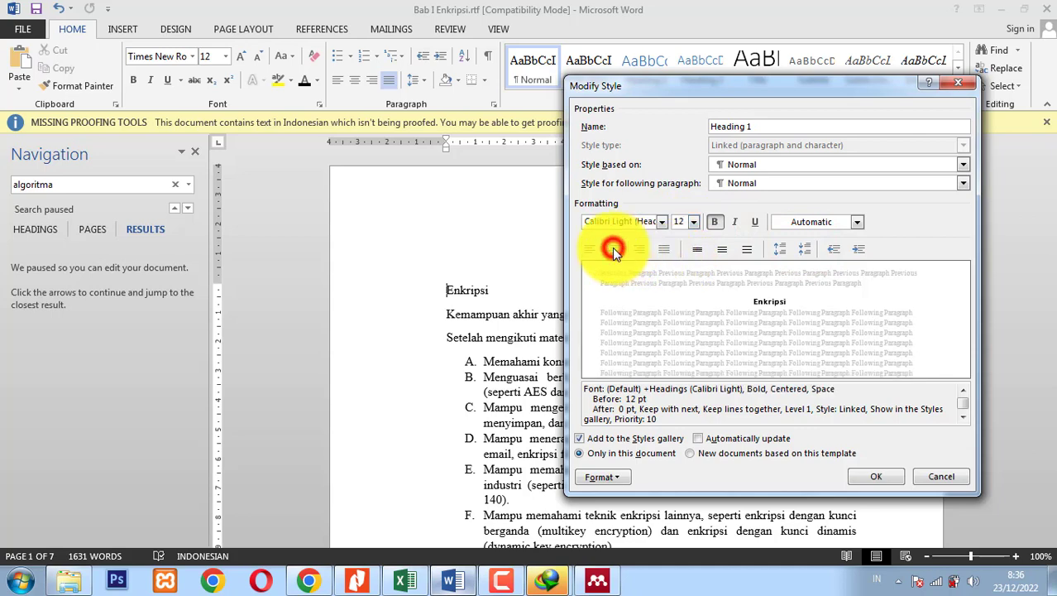
left_click(879, 479)
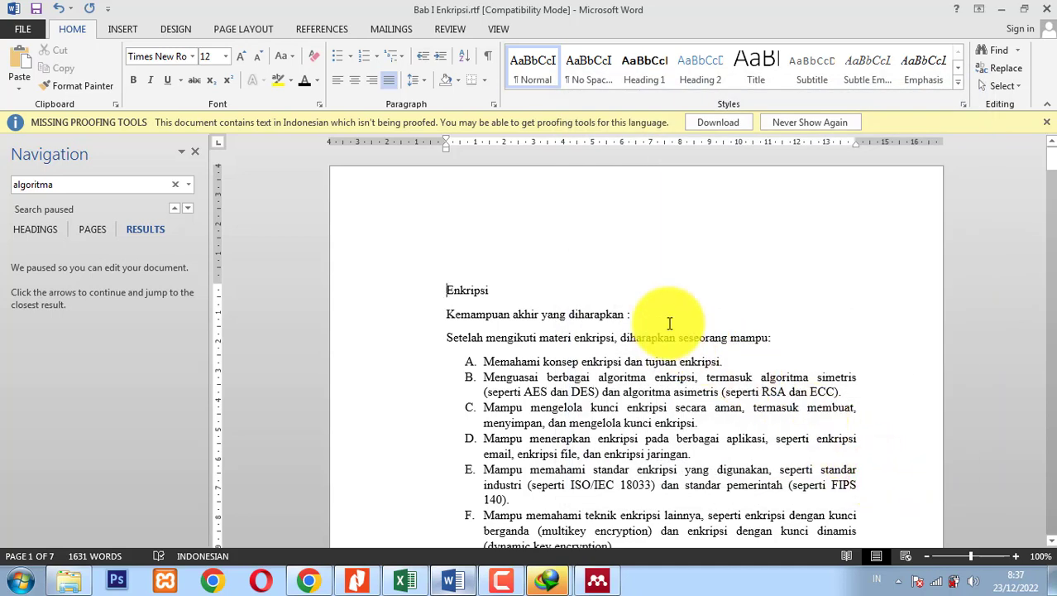
Apply Heading 1 to the full title "Bab I Enkripsi" and set the style's font to Times New Roman.
left_click(646, 71)
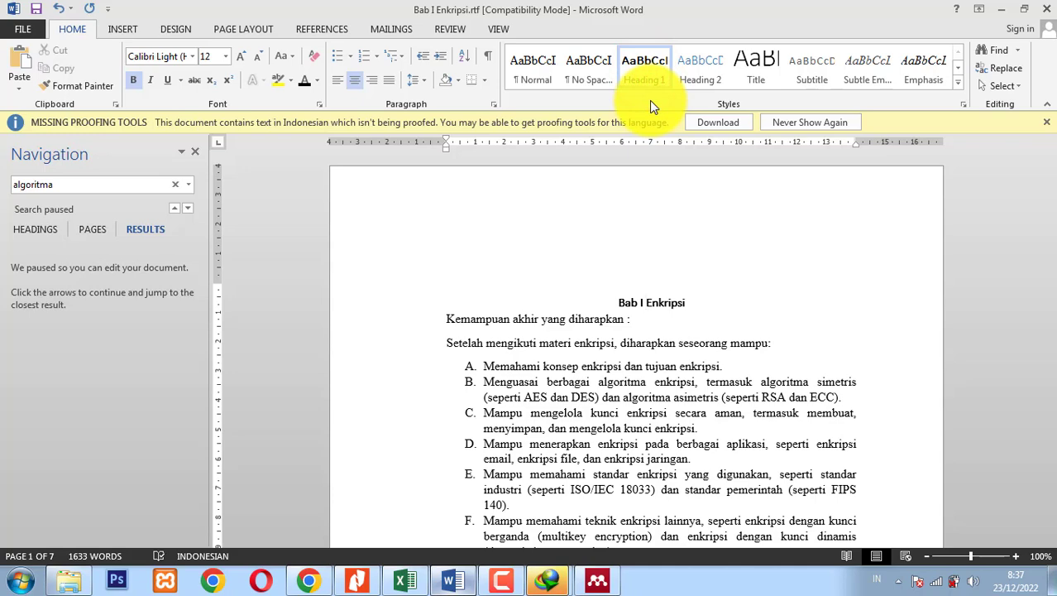
left_click_drag(705, 302, 616, 302)
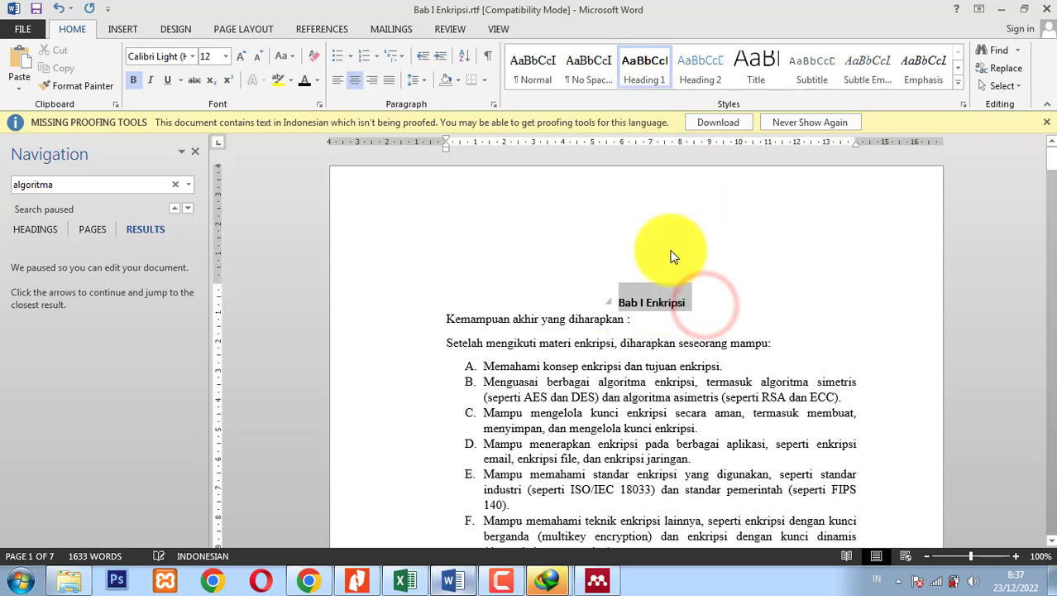
right_click(654, 71)
left_click(676, 90)
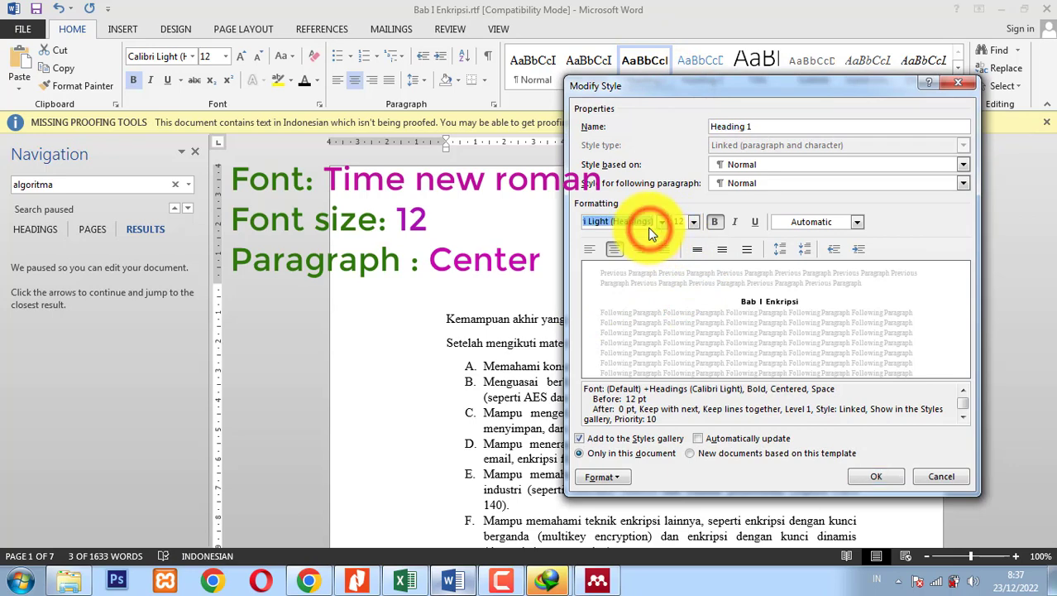
type("Times New Roman")
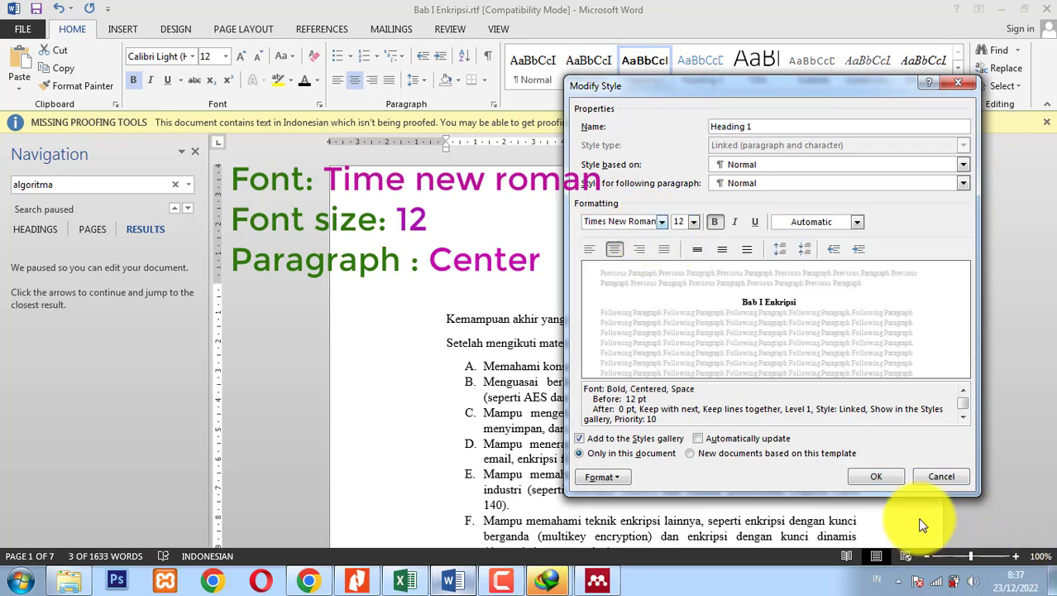
left_click(881, 474)
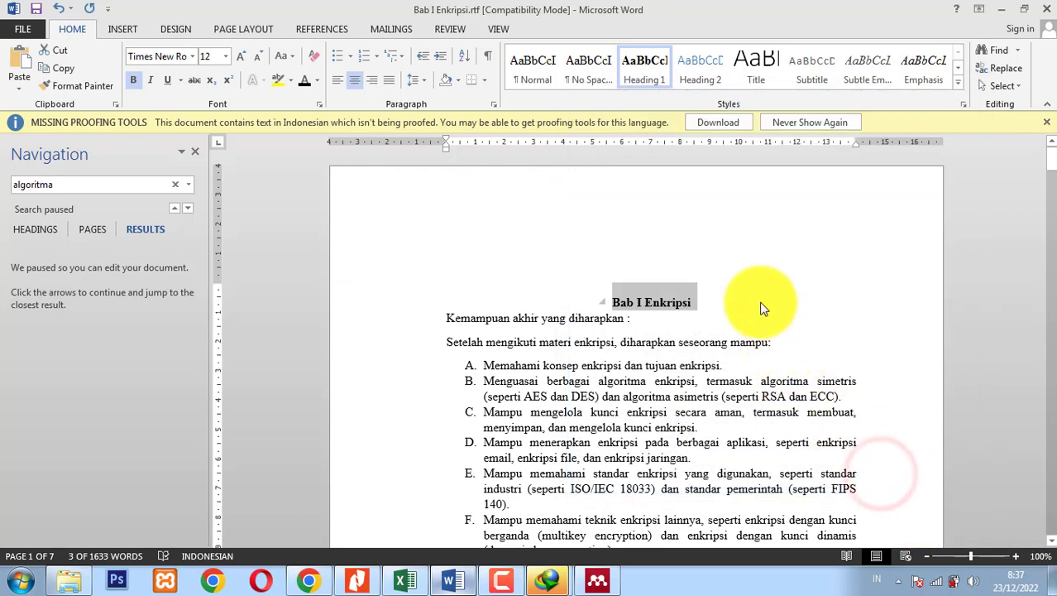
Insert an empty Normal-style line between the chapter title and "Kemampuan akhir yang diharapkan".
left_click(753, 301)
key("Return")
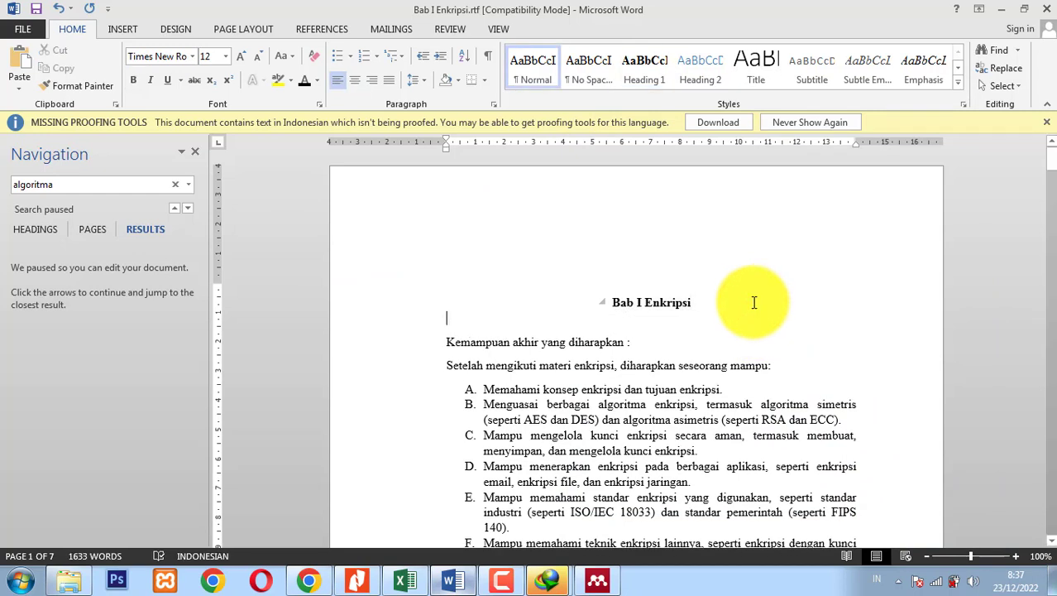
left_click(645, 71)
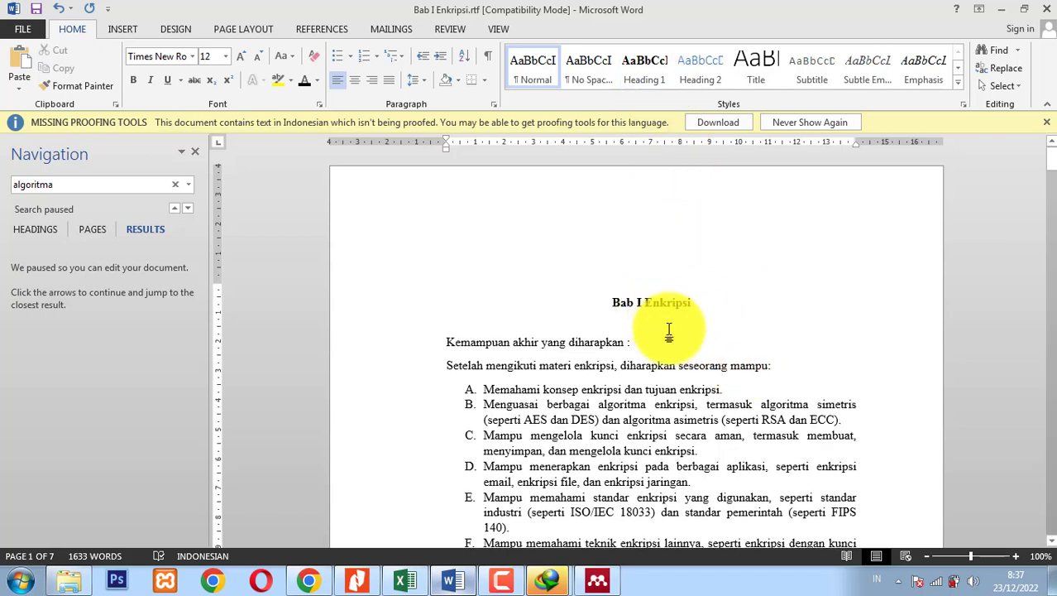
scroll(793, 318, "down", 10)
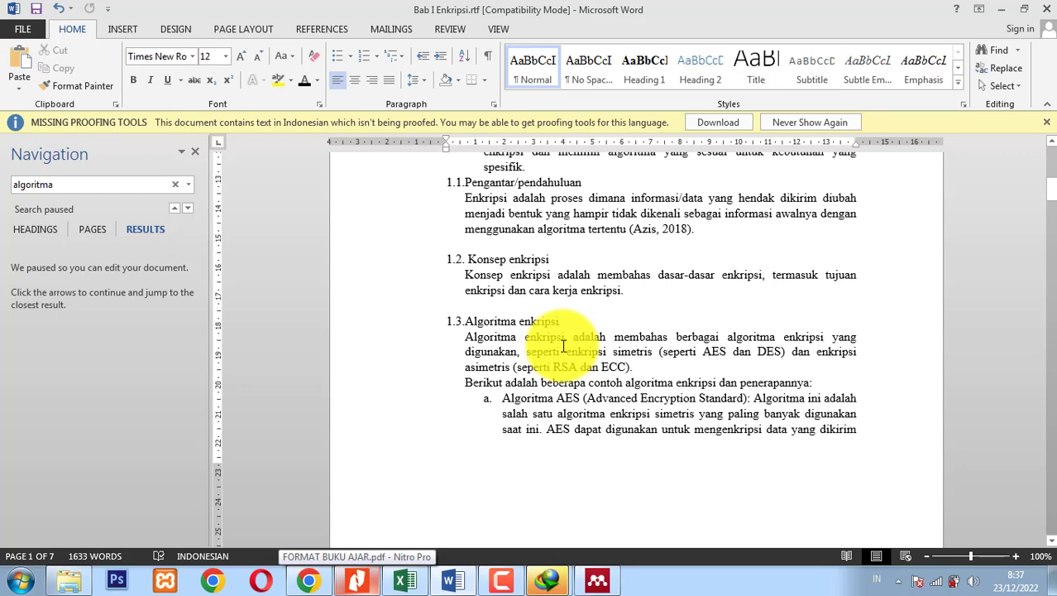
scroll(577, 403, "up", 10)
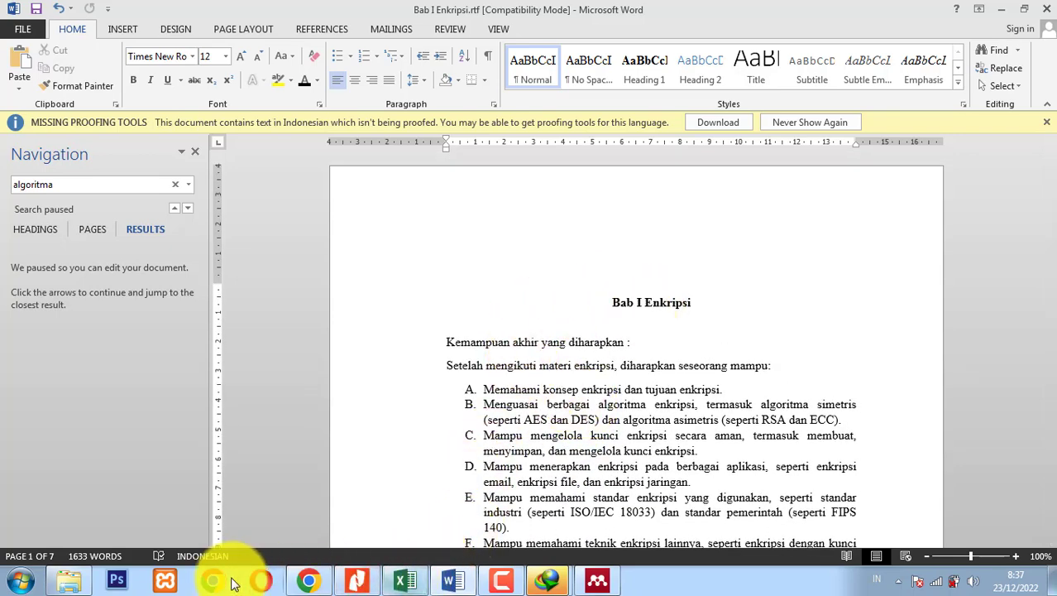
Switch to Windows Explorer, go to the TUGAS BUKU AJAR folder and locate Bab I Enkripsi.rtf.
left_click(68, 581)
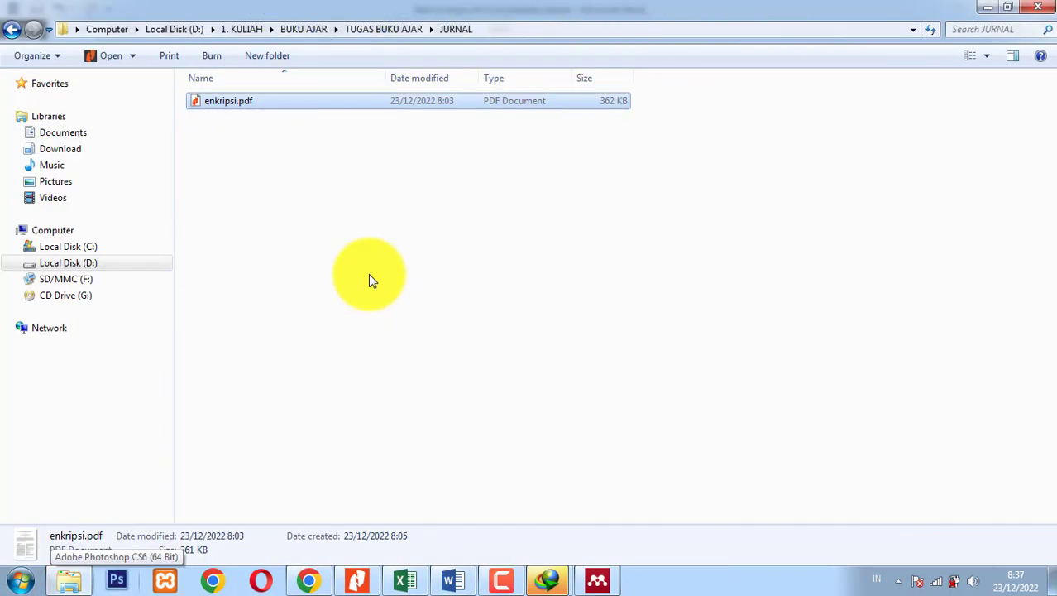
left_click(385, 29)
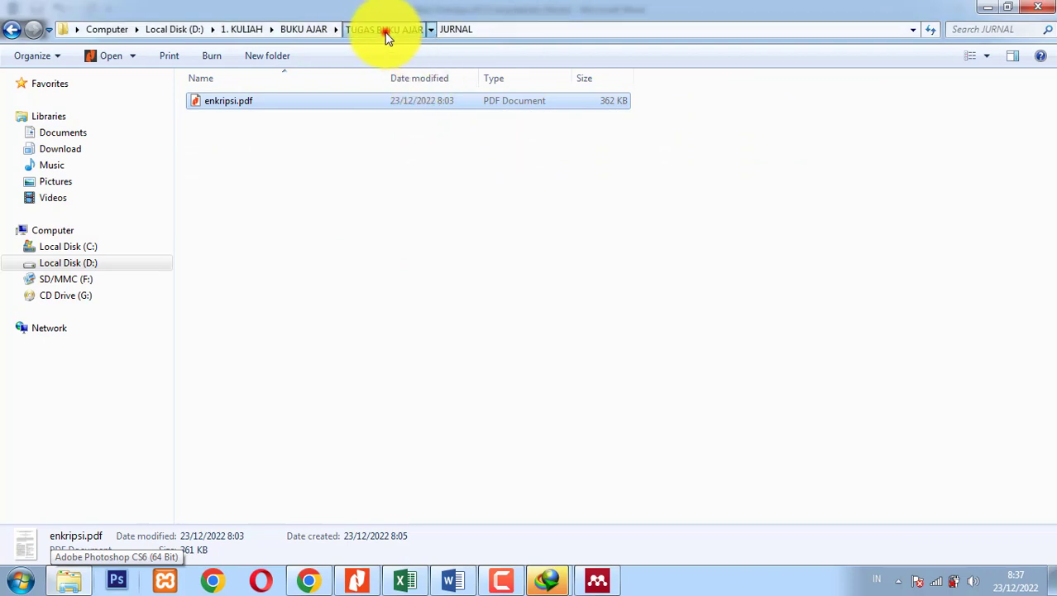
left_click(329, 248)
double_click(228, 133)
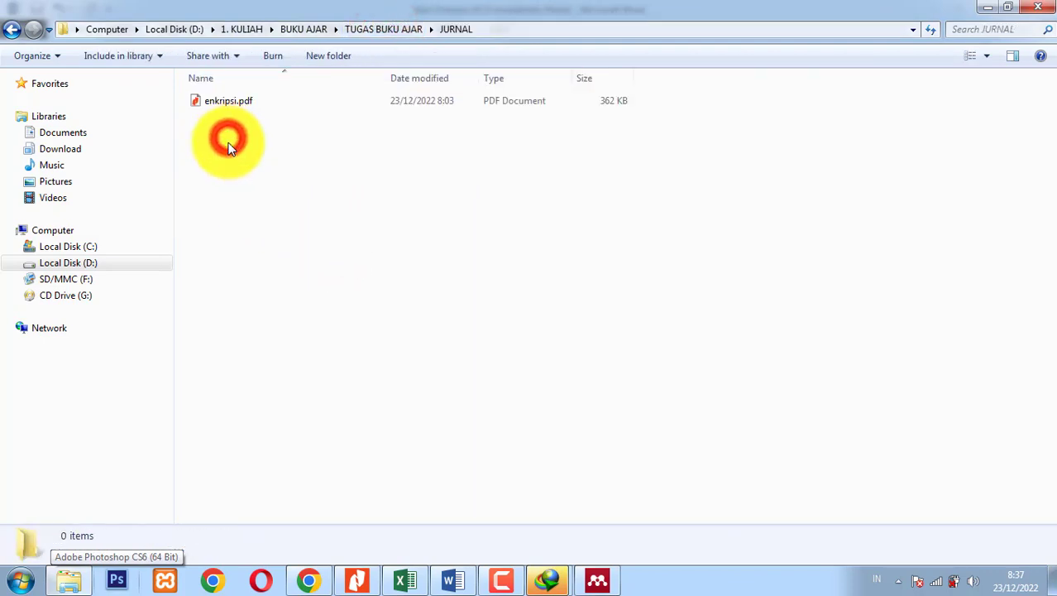
left_click(351, 29)
left_click(303, 29)
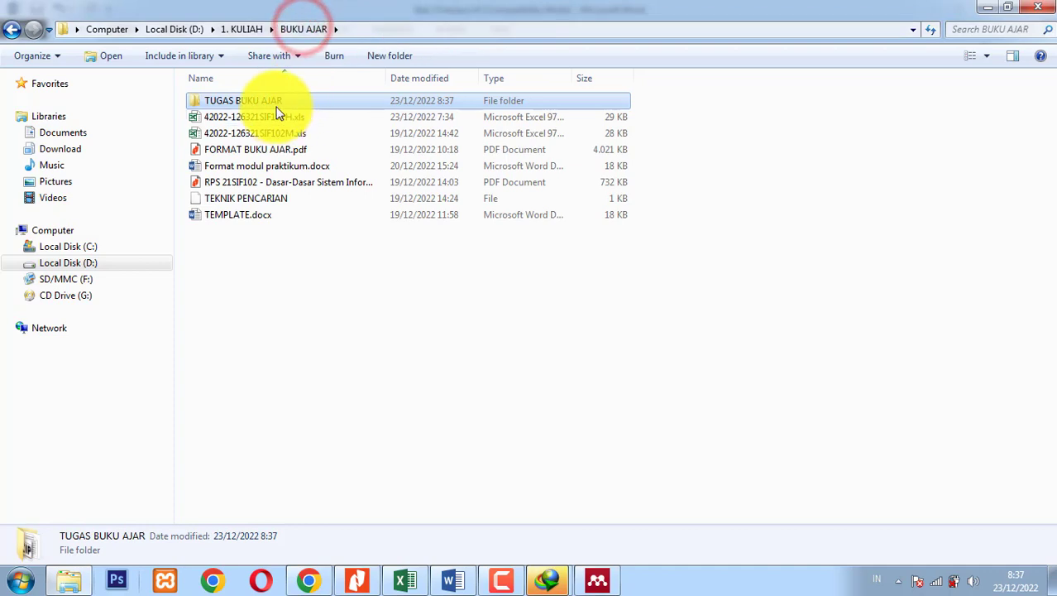
double_click(277, 98)
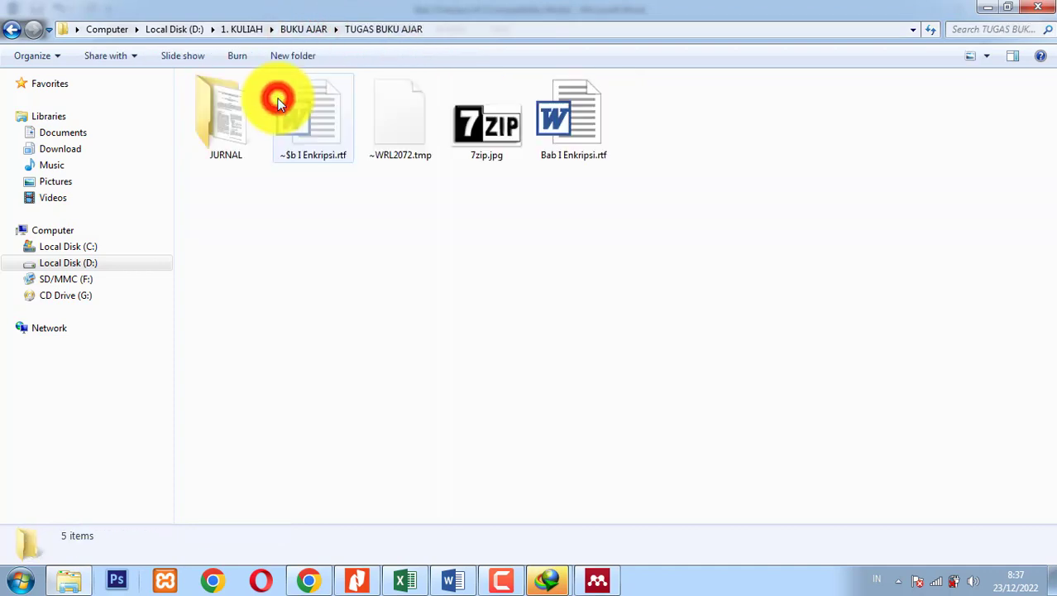
left_click(242, 152)
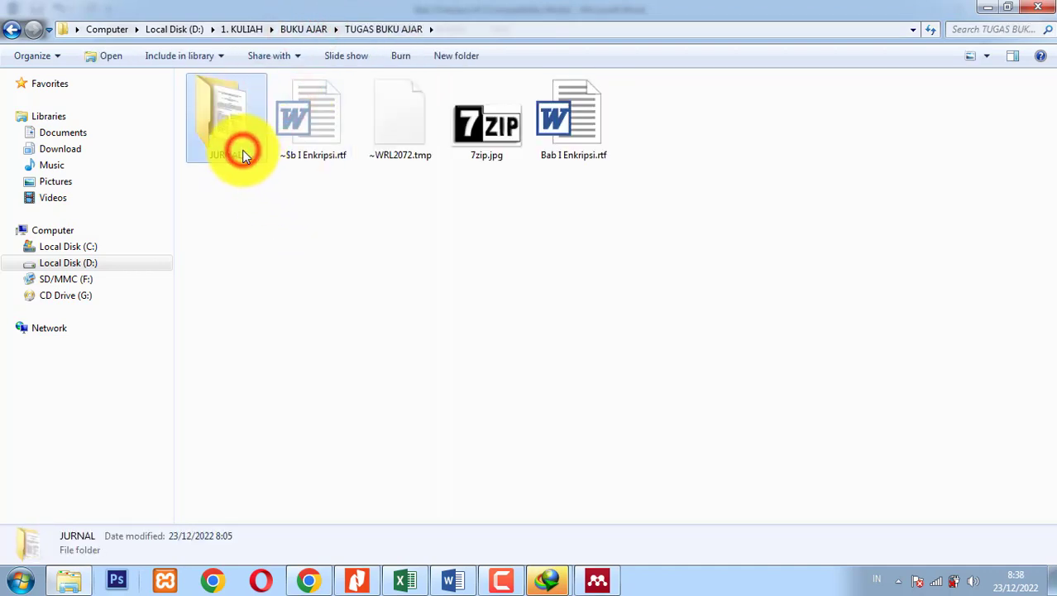
left_click(582, 139)
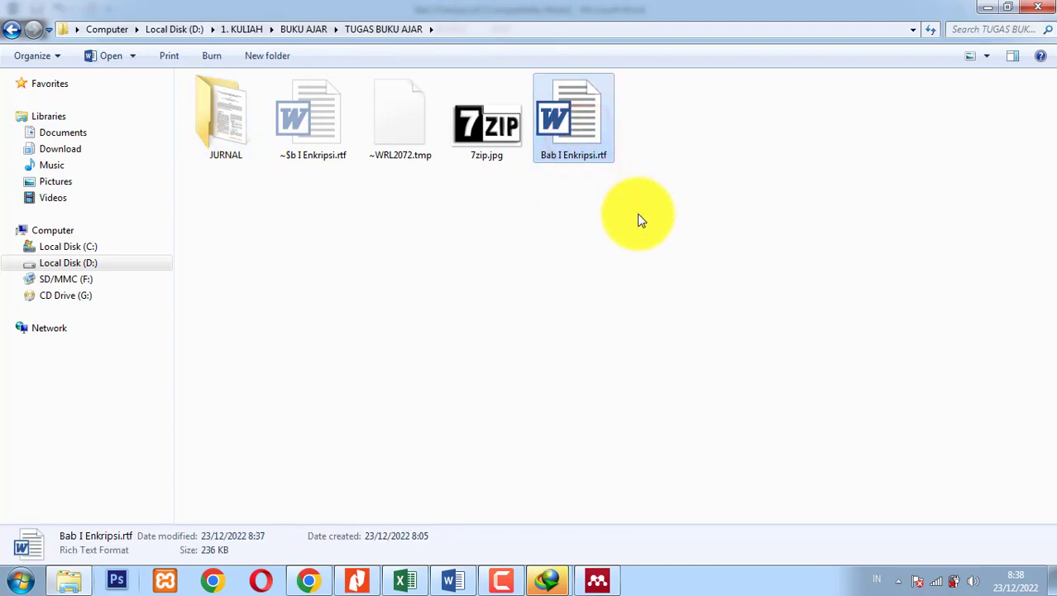